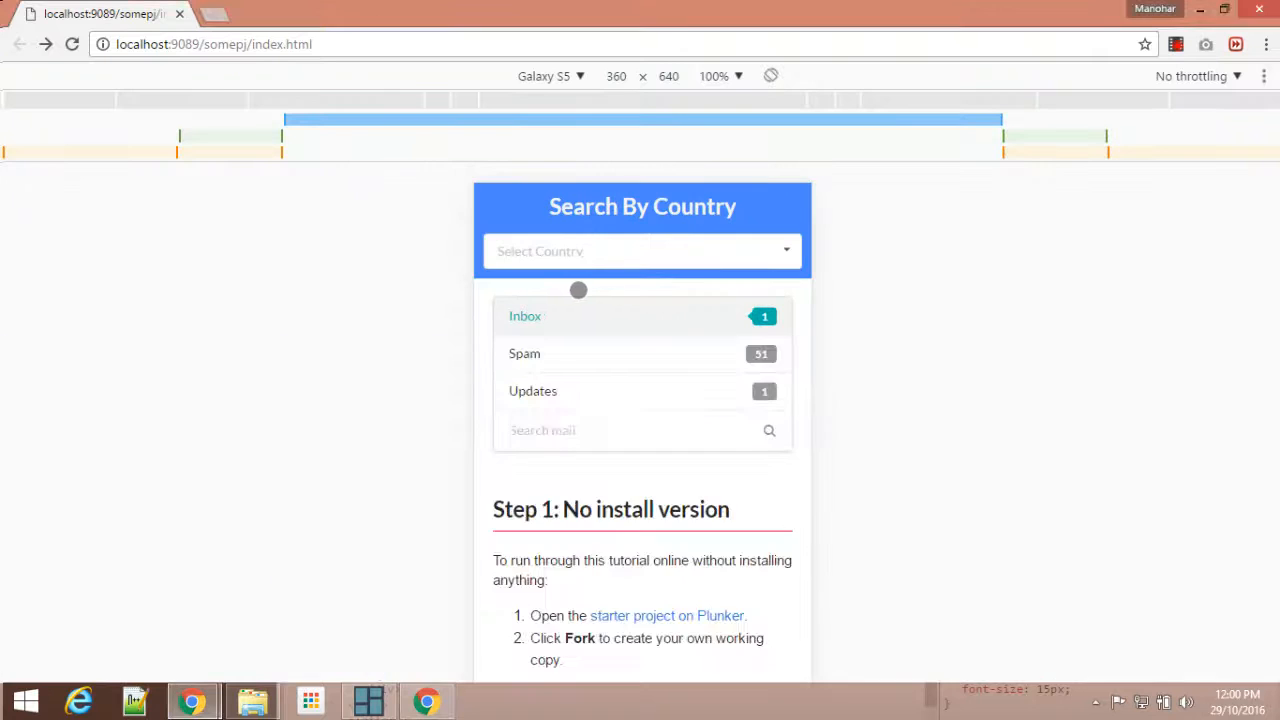
Step: Examine the page's responsive layout in the Galaxy S5 preview, from the country search header to the Project Timeline
scroll(595, 304, "down", 4)
scroll(595, 304, "down", 7)
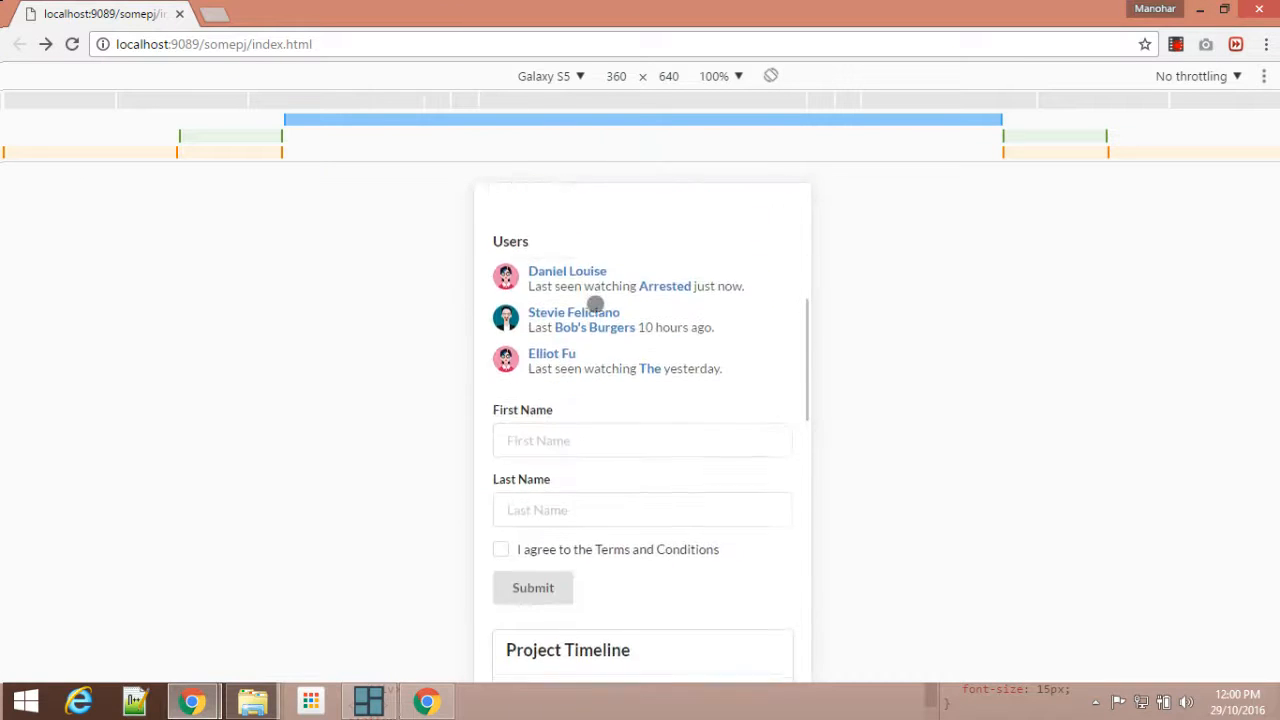
scroll(595, 304, "up", 6)
scroll(595, 304, "up", 5)
scroll(594, 303, "down", 3)
scroll(594, 303, "up", 3)
left_click(437, 705)
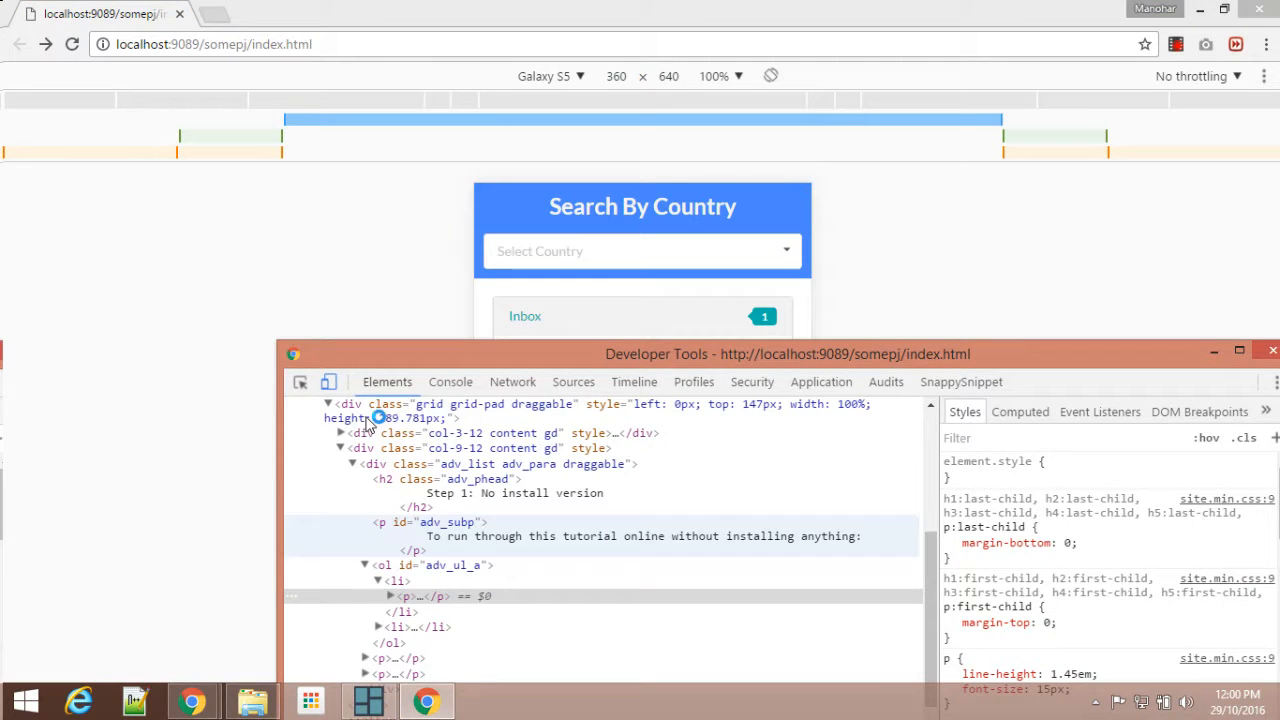
Step: Choose Aland Islands and Albania in the Select Country dropdown and close its list
left_click(597, 248)
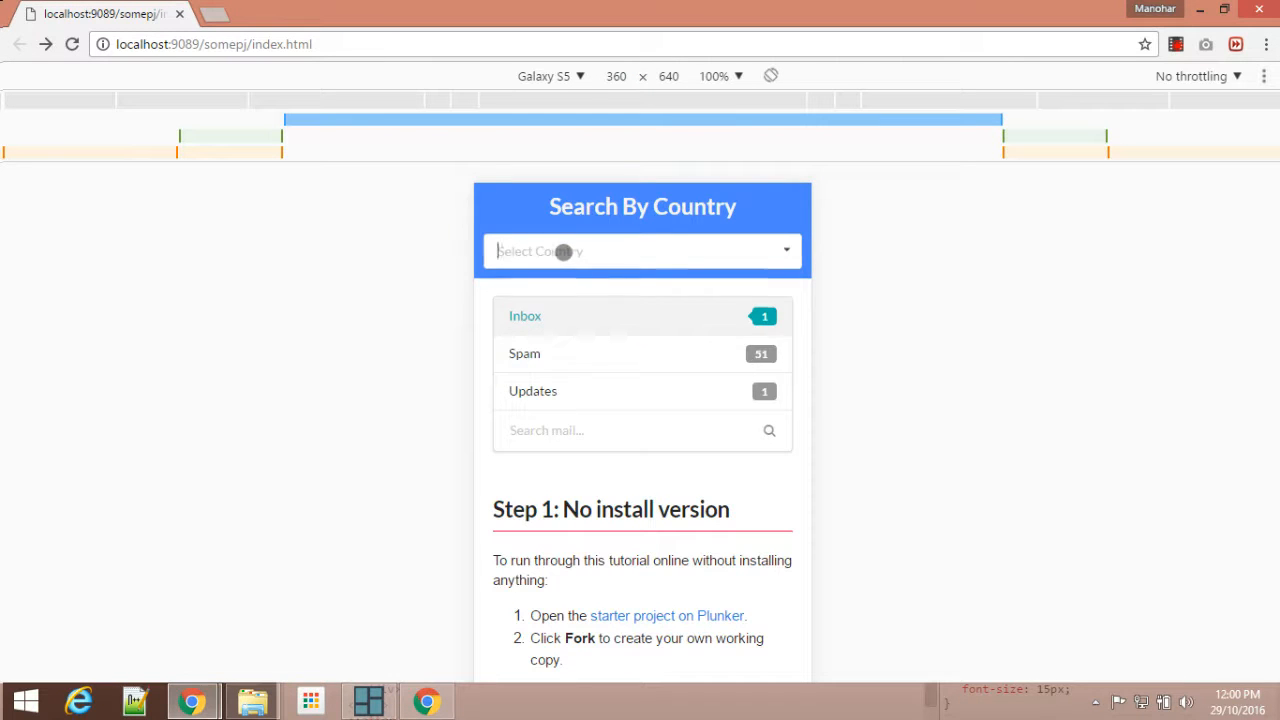
left_click(564, 251)
left_click(545, 325)
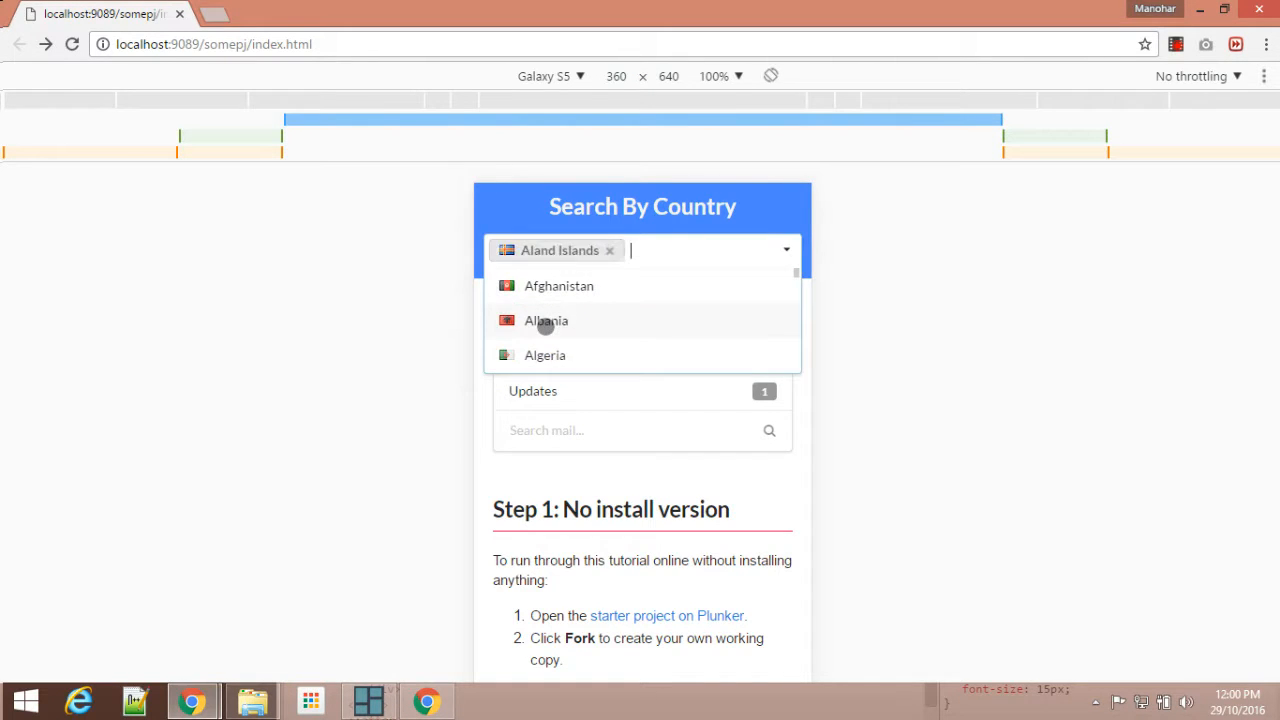
left_click(553, 322)
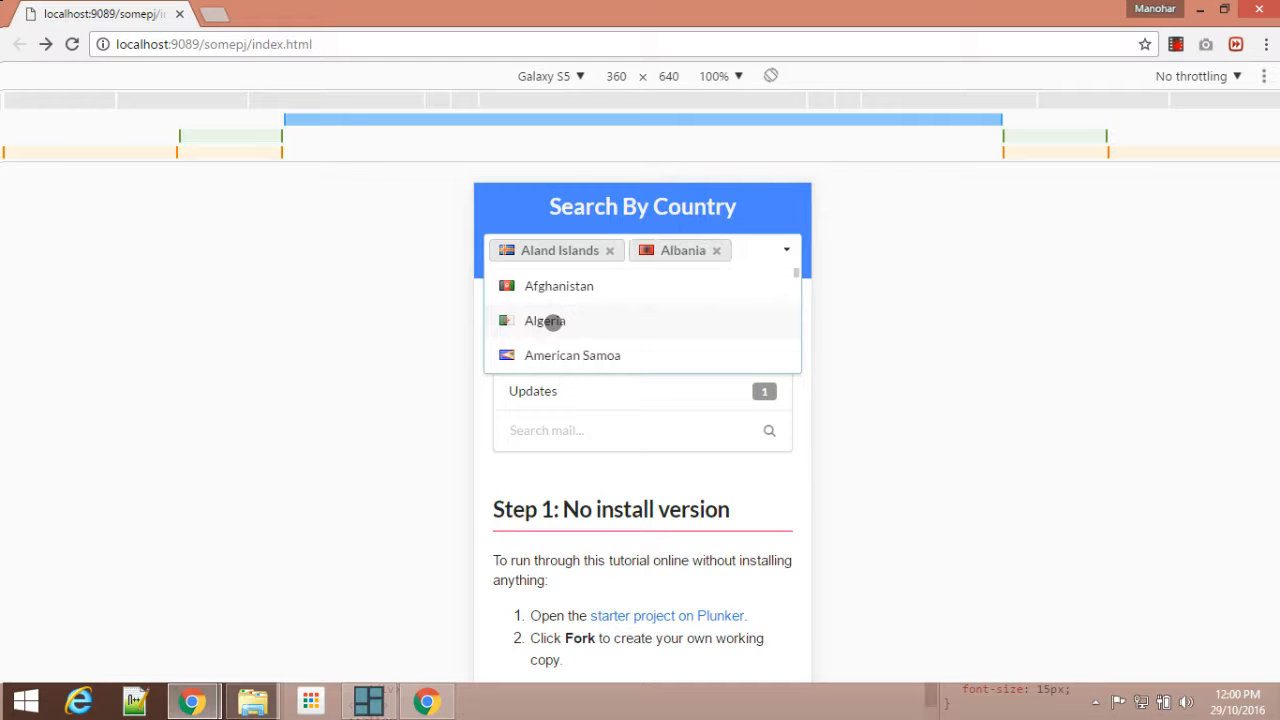
key("Escape")
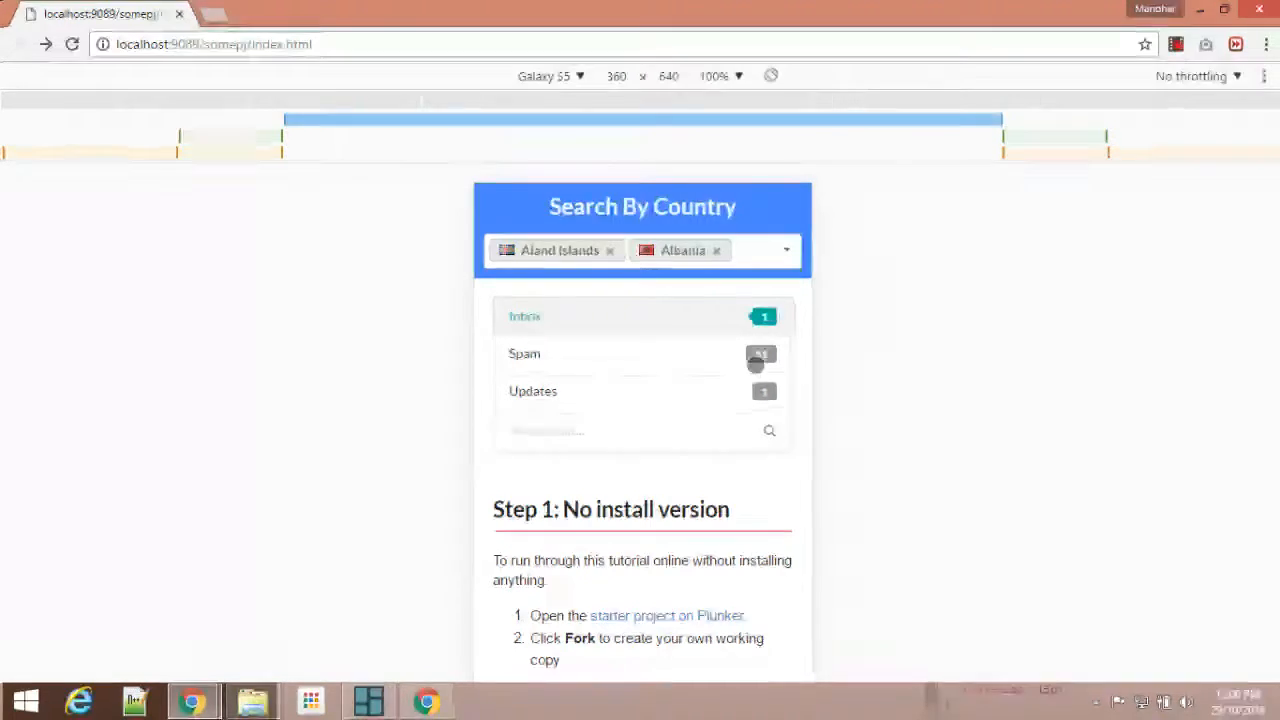
Step: Turn off device emulation in Developer Tools and remove Albania and Aland Islands from the country selection
left_click(427, 701)
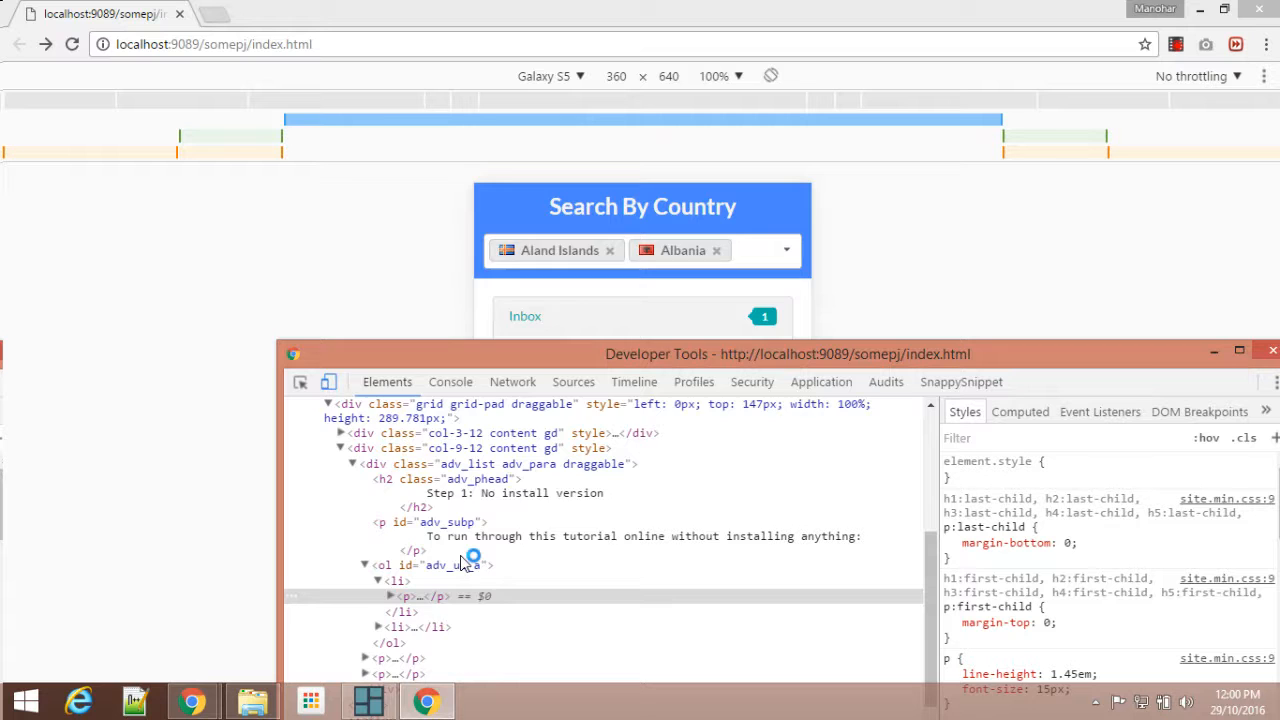
left_click(330, 386)
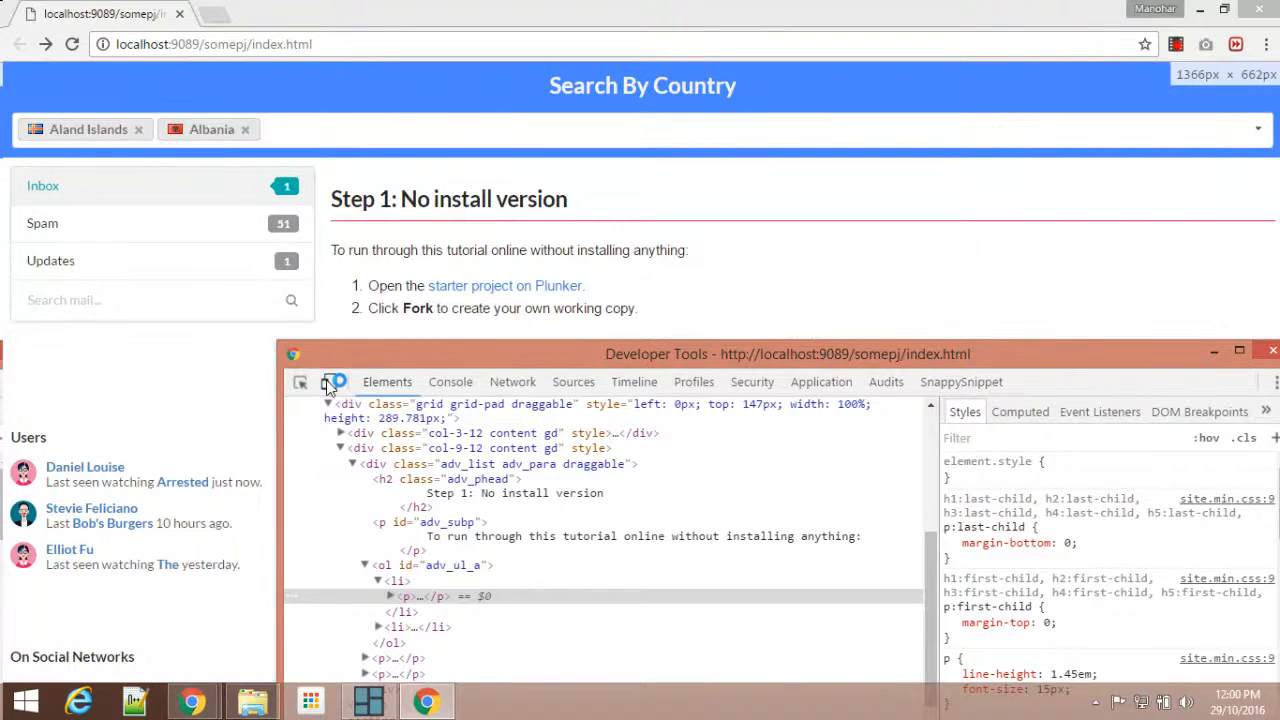
left_click(244, 129)
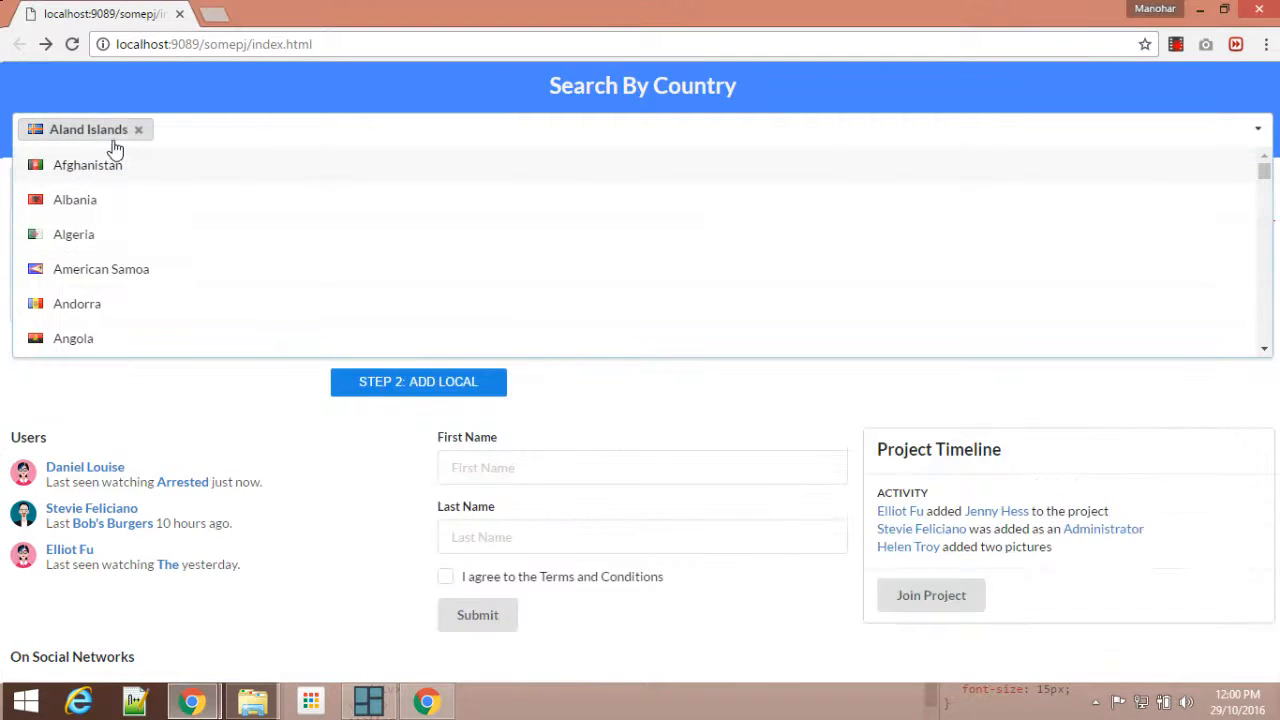
left_click(139, 131)
left_click(260, 88)
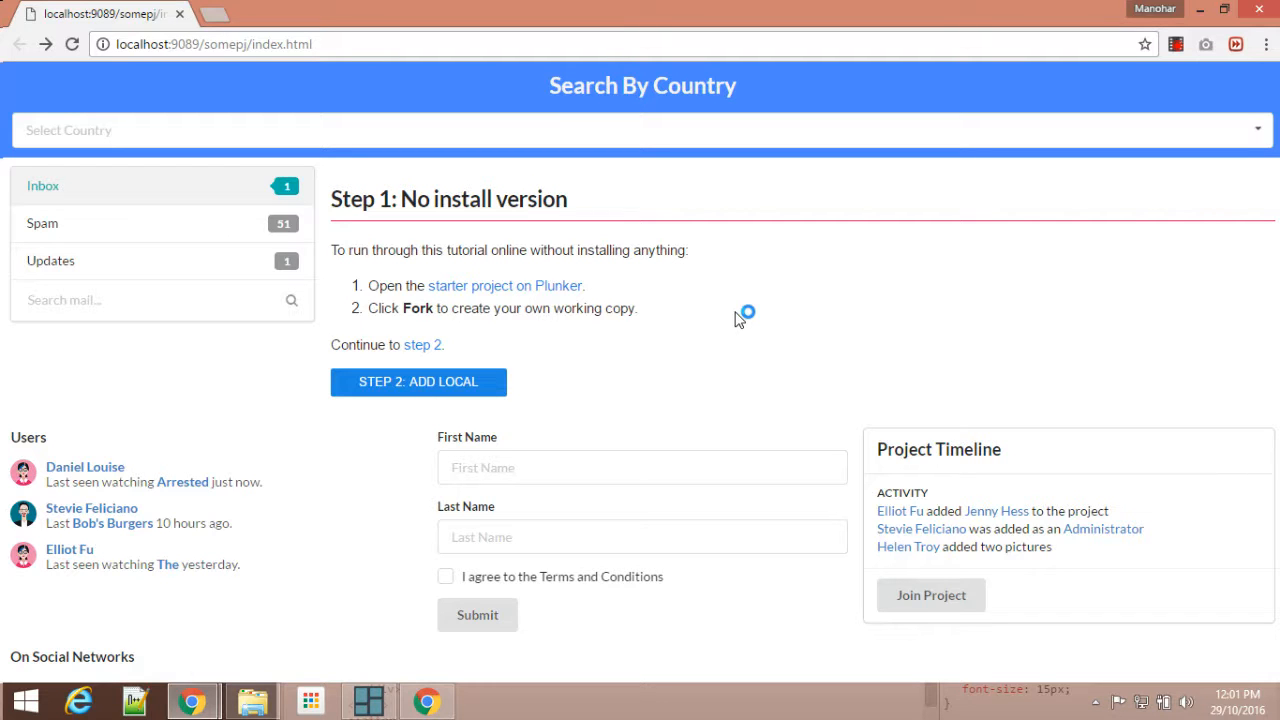
Step: Switch to UI Kindle and create a new file named ex.html in the project
left_click(370, 702)
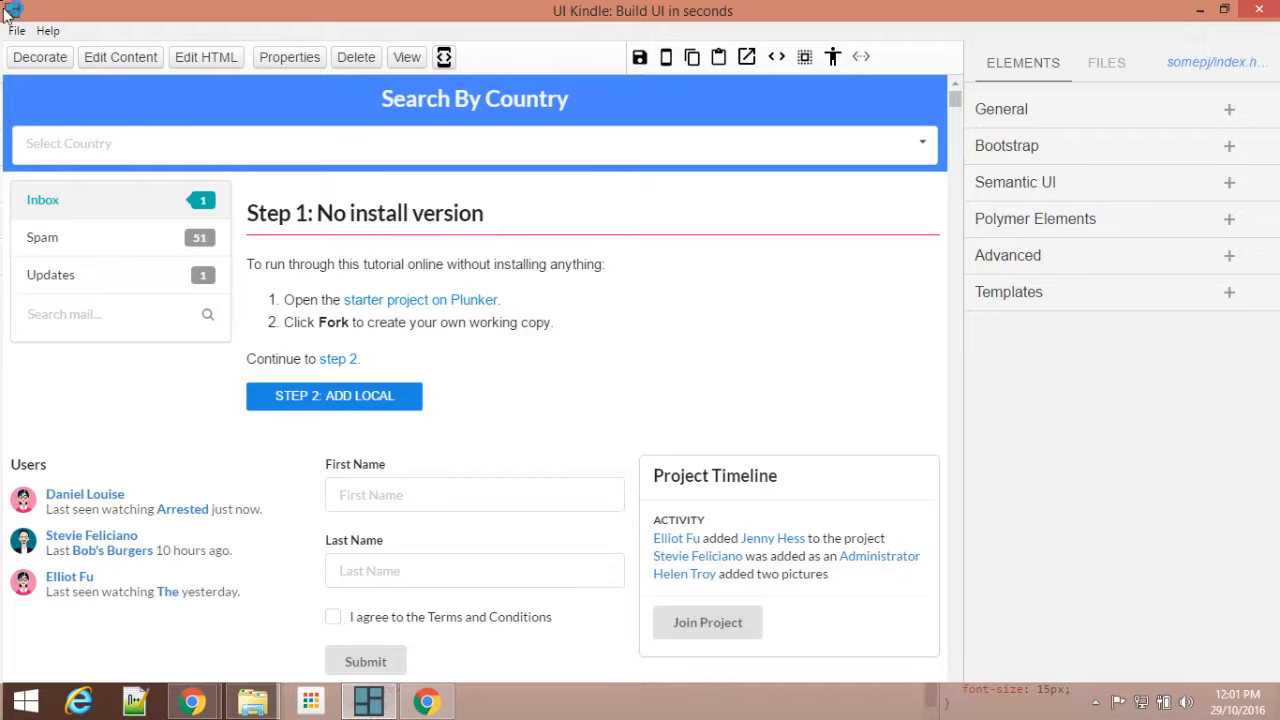
left_click(1106, 63)
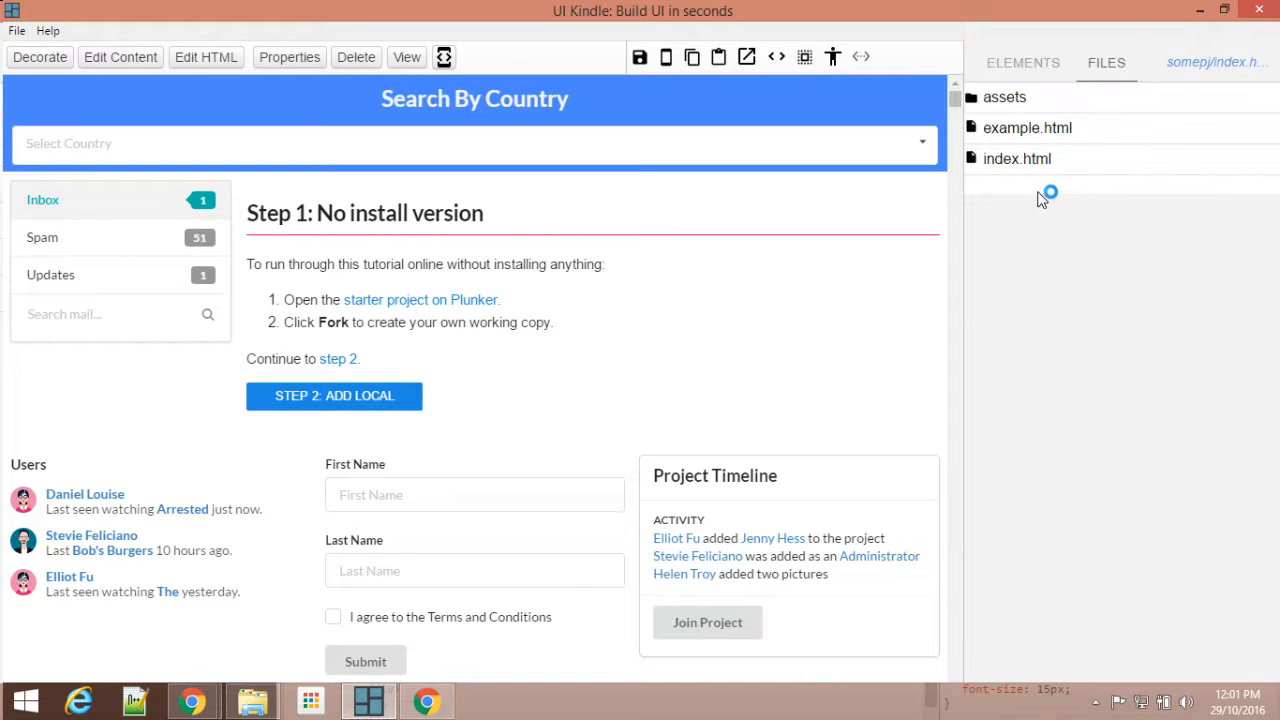
right_click(1044, 192)
left_click(1100, 204)
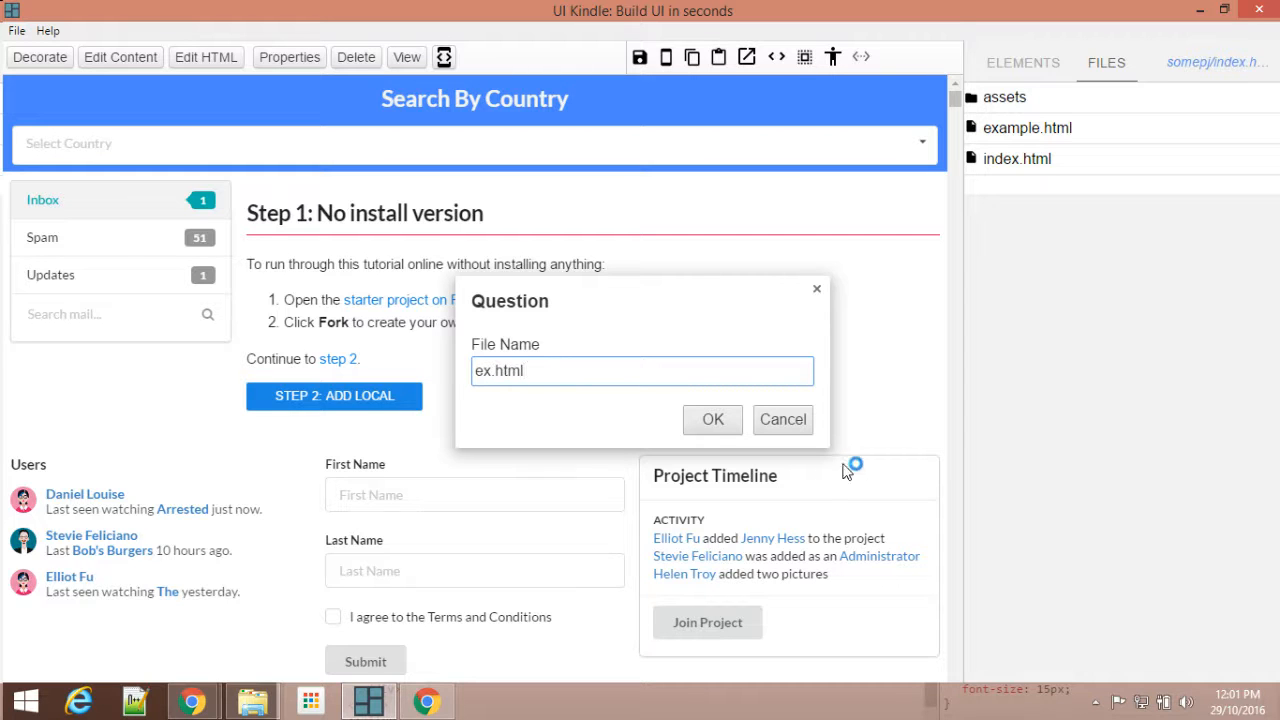
left_click(714, 421)
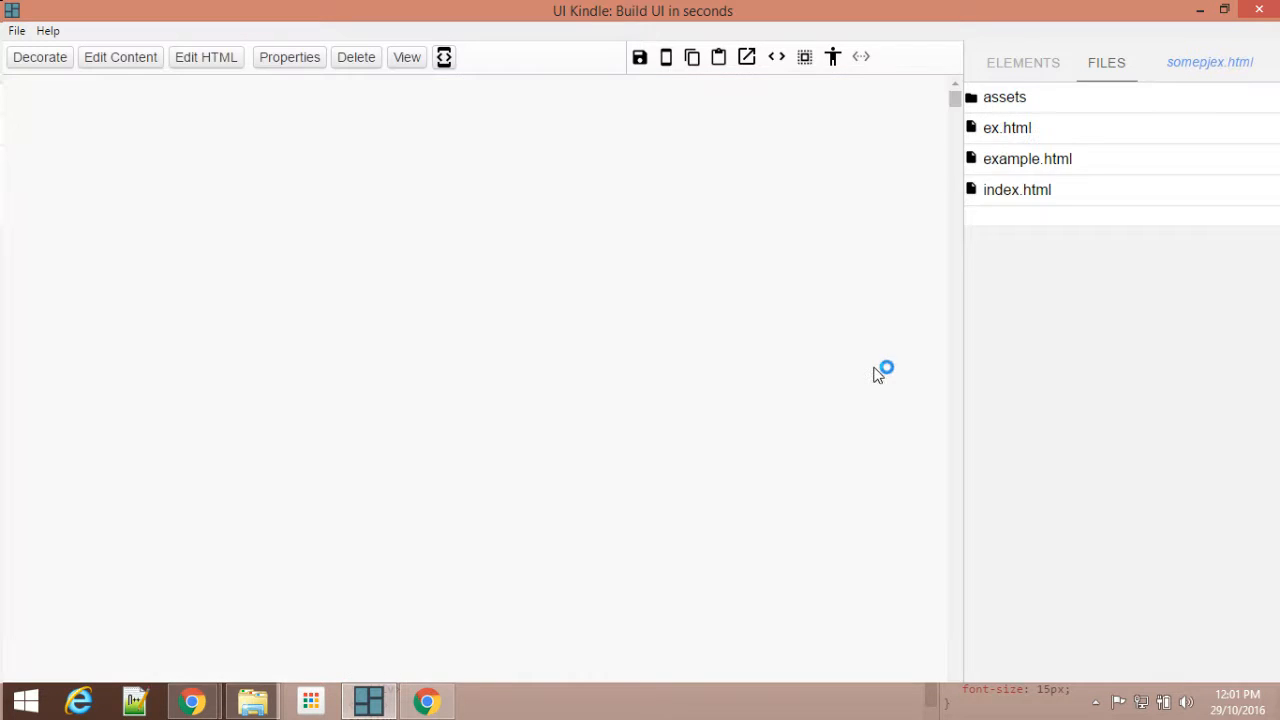
Step: Add a General DIV to the blank page, enlarge it, and stretch it to full page width
left_click(1027, 69)
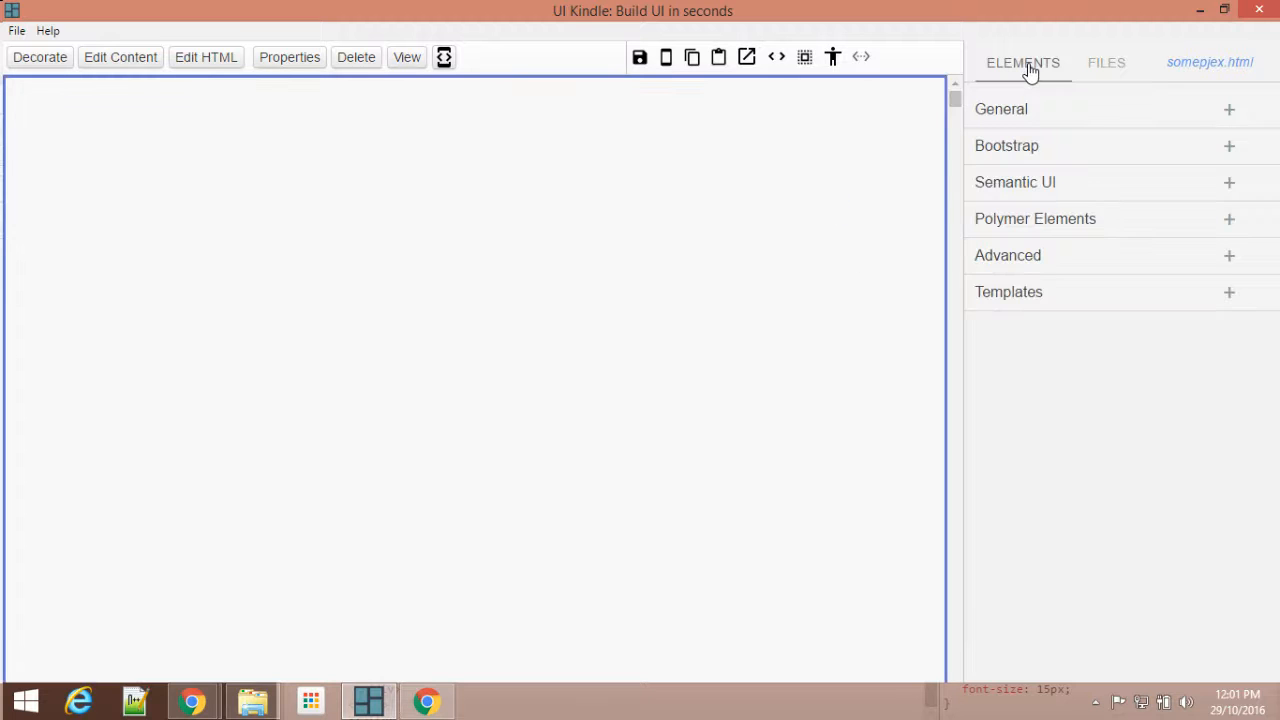
left_click(1033, 115)
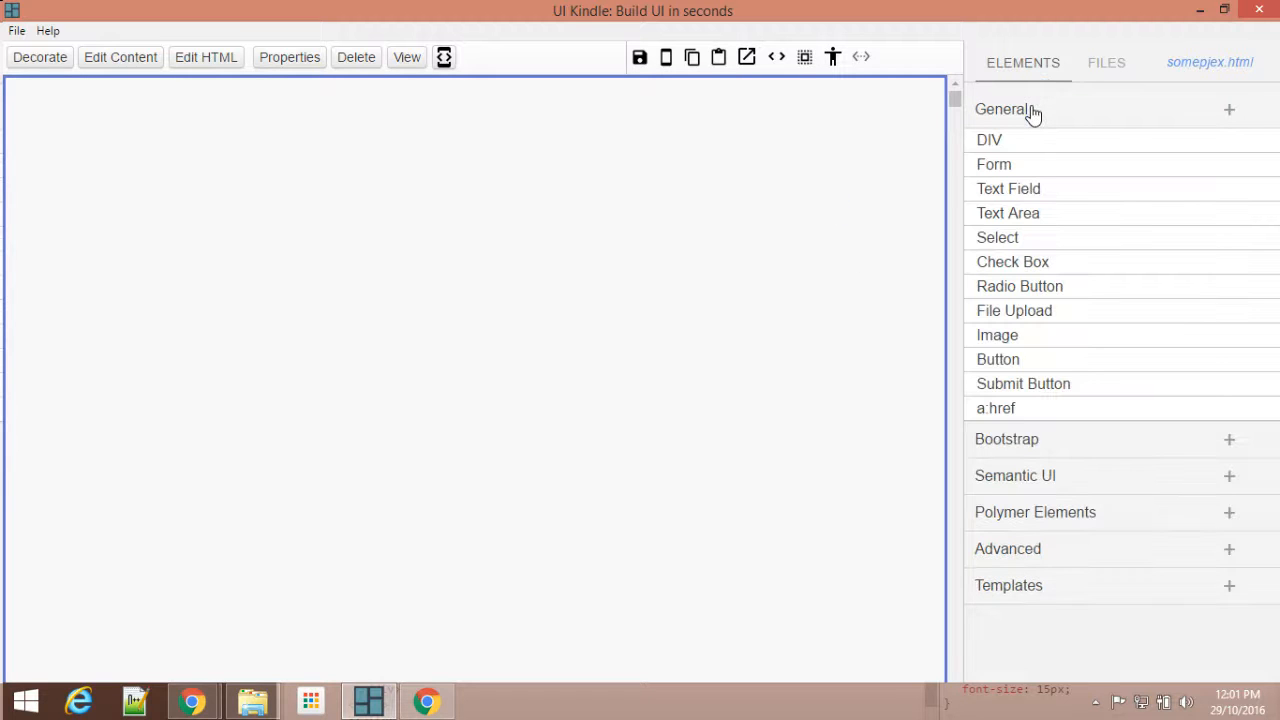
left_click(990, 142)
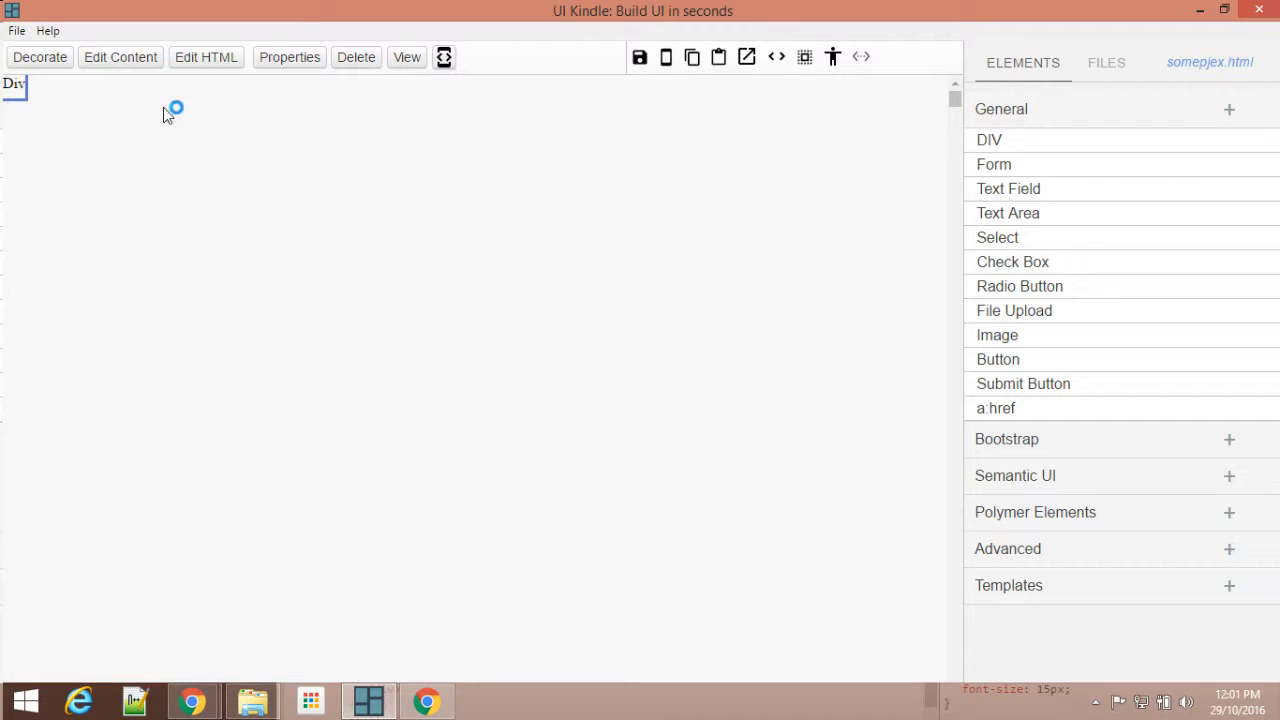
left_click_drag(27, 100, 265, 199)
left_click(860, 60)
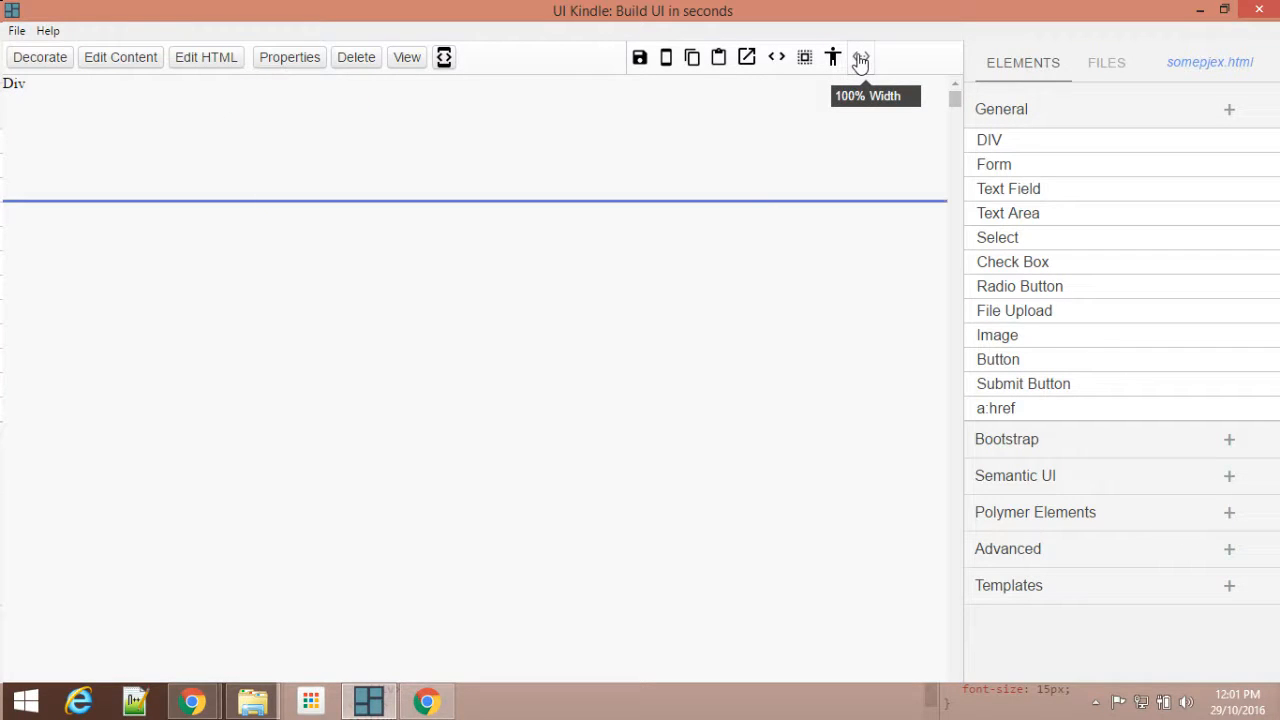
Step: Delete the placeholder text "Div" from the DIV's HTML and apply the change
left_click(208, 58)
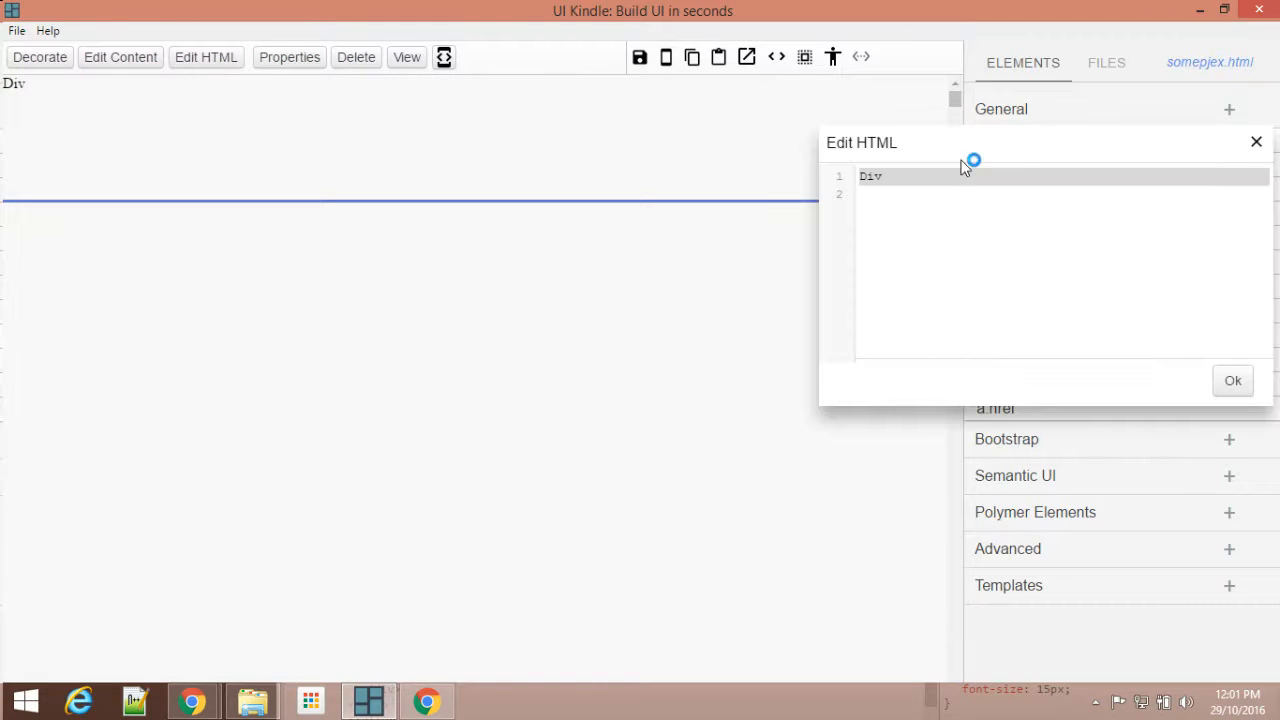
double_click(868, 176)
key("BackSpace")
left_click(1233, 381)
left_click(1256, 143)
Step: Enter "Search By Country" as the DIV's content, format it as a centred Heading 2, and save it
left_click(121, 62)
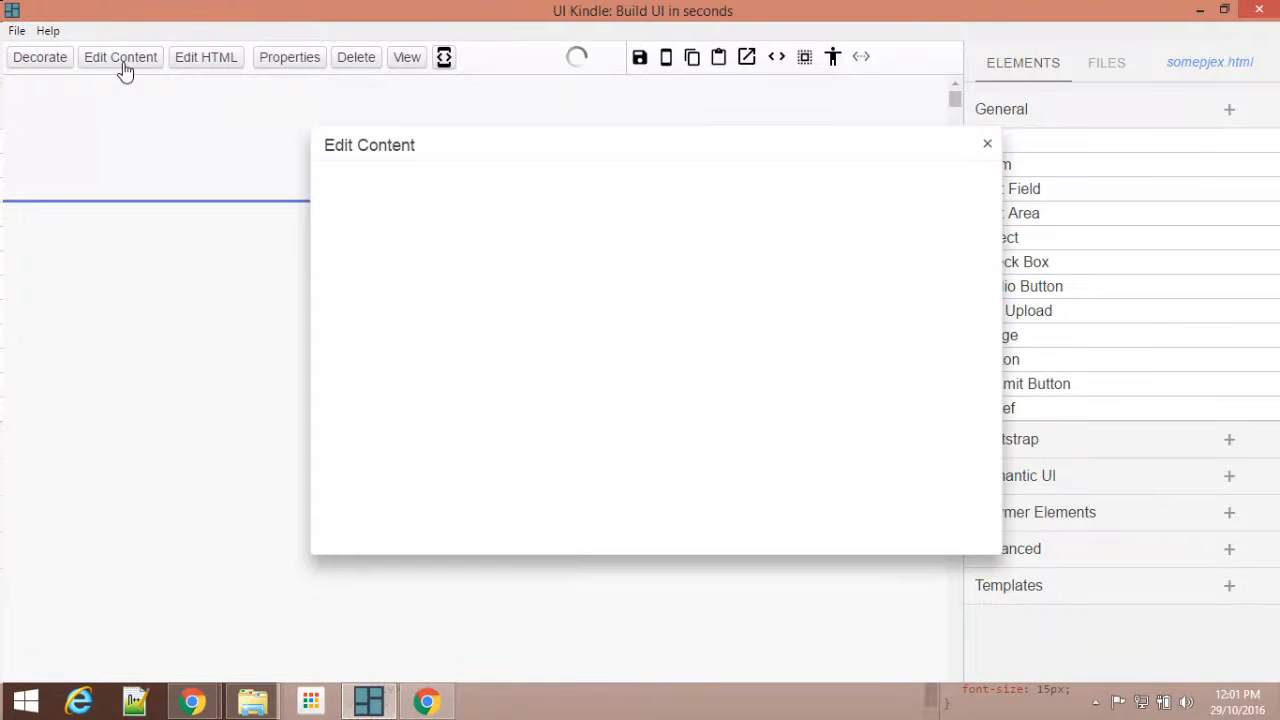
left_click(672, 343)
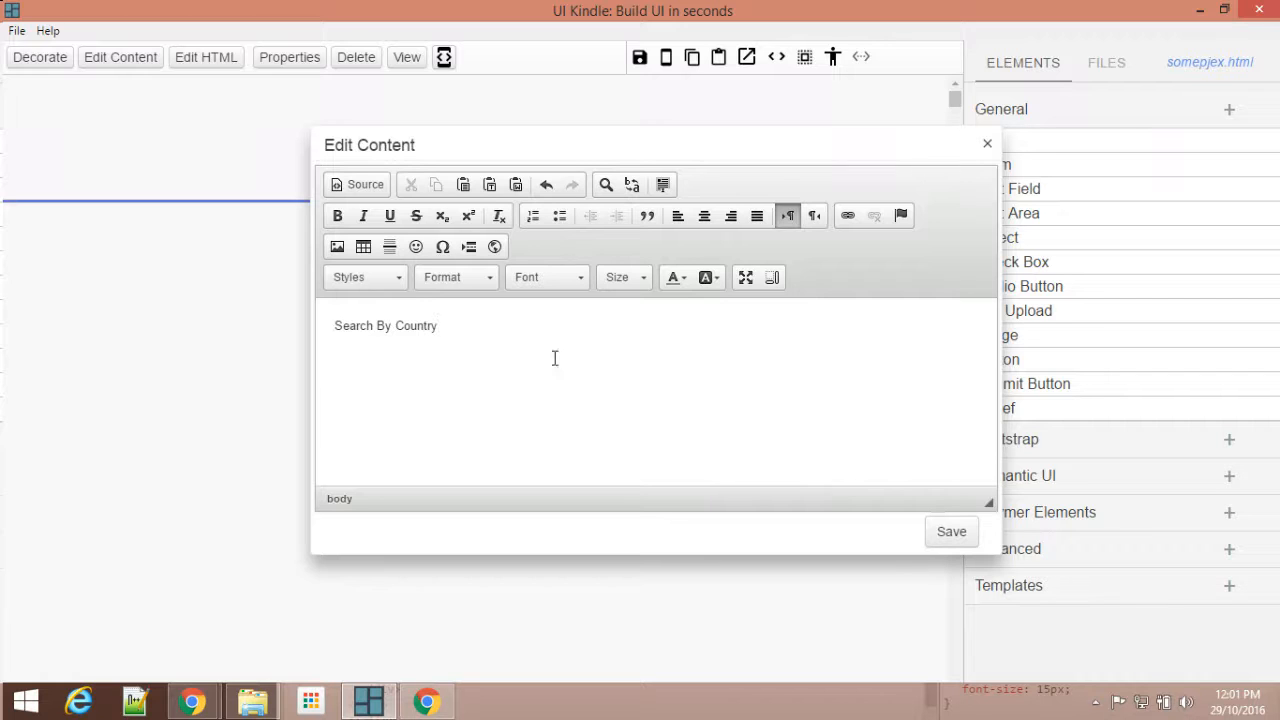
triple_click(425, 330)
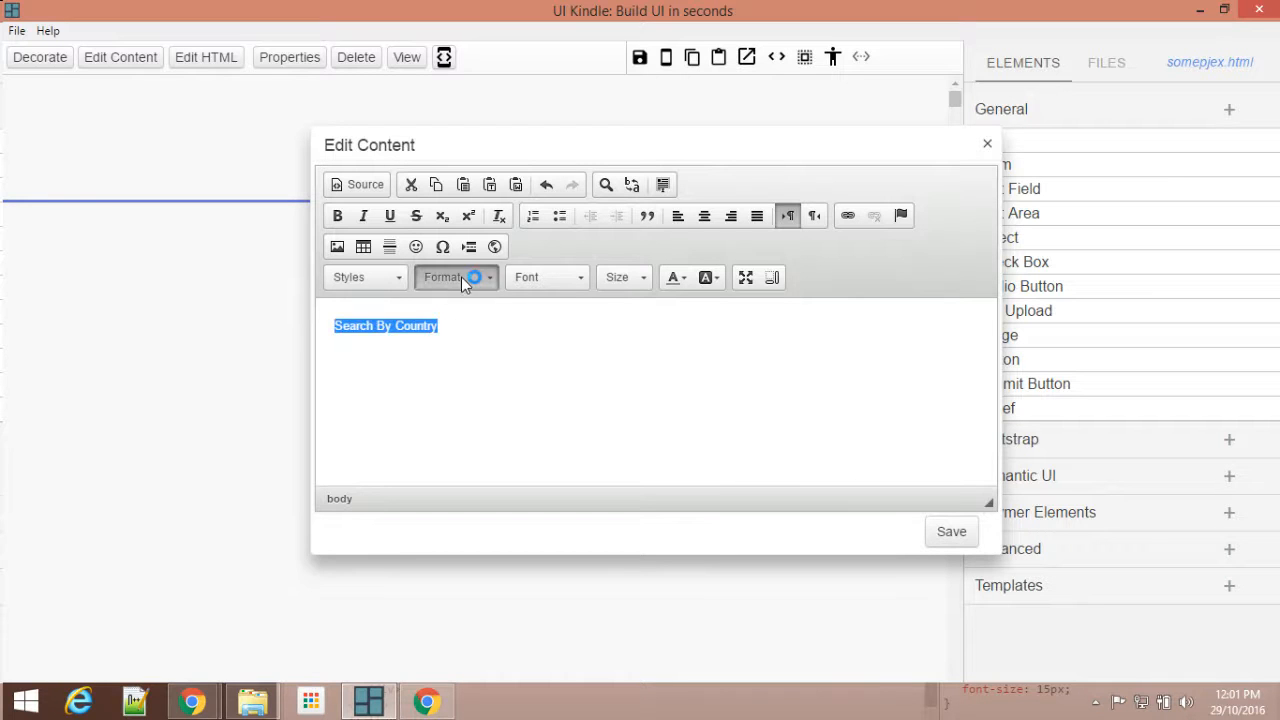
left_click(461, 277)
left_click(474, 385)
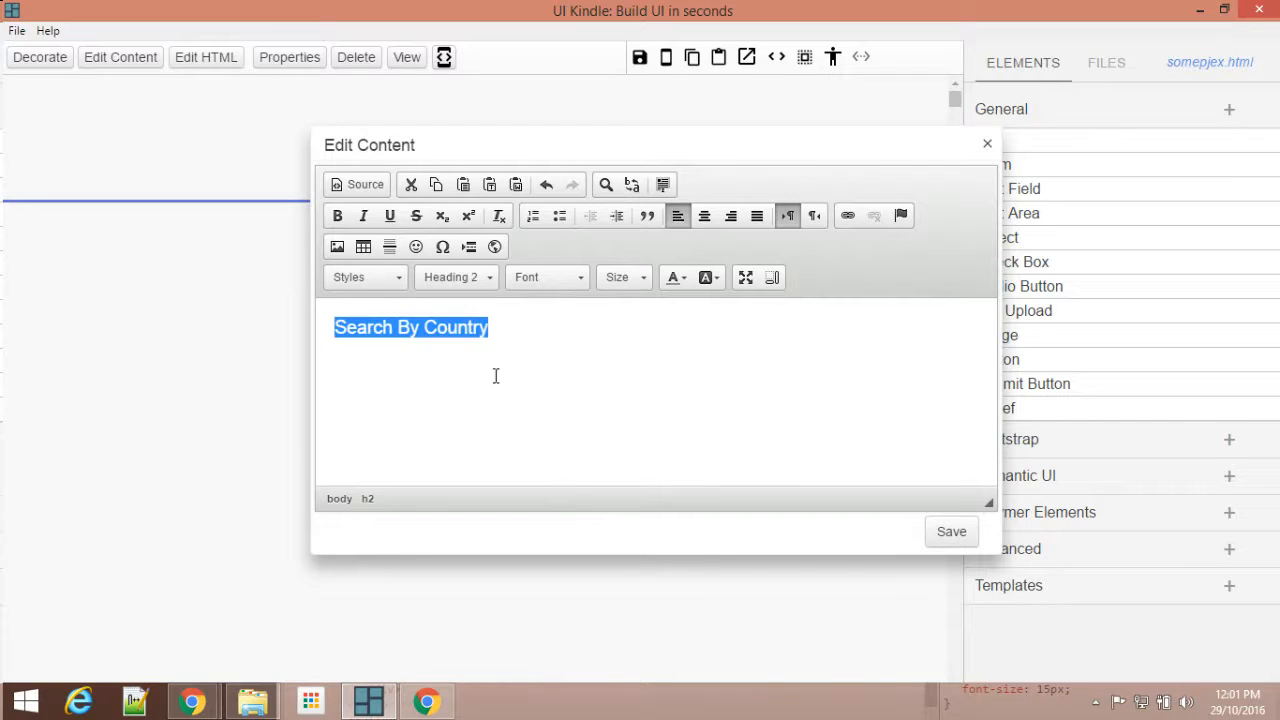
left_click(706, 219)
left_click(952, 533)
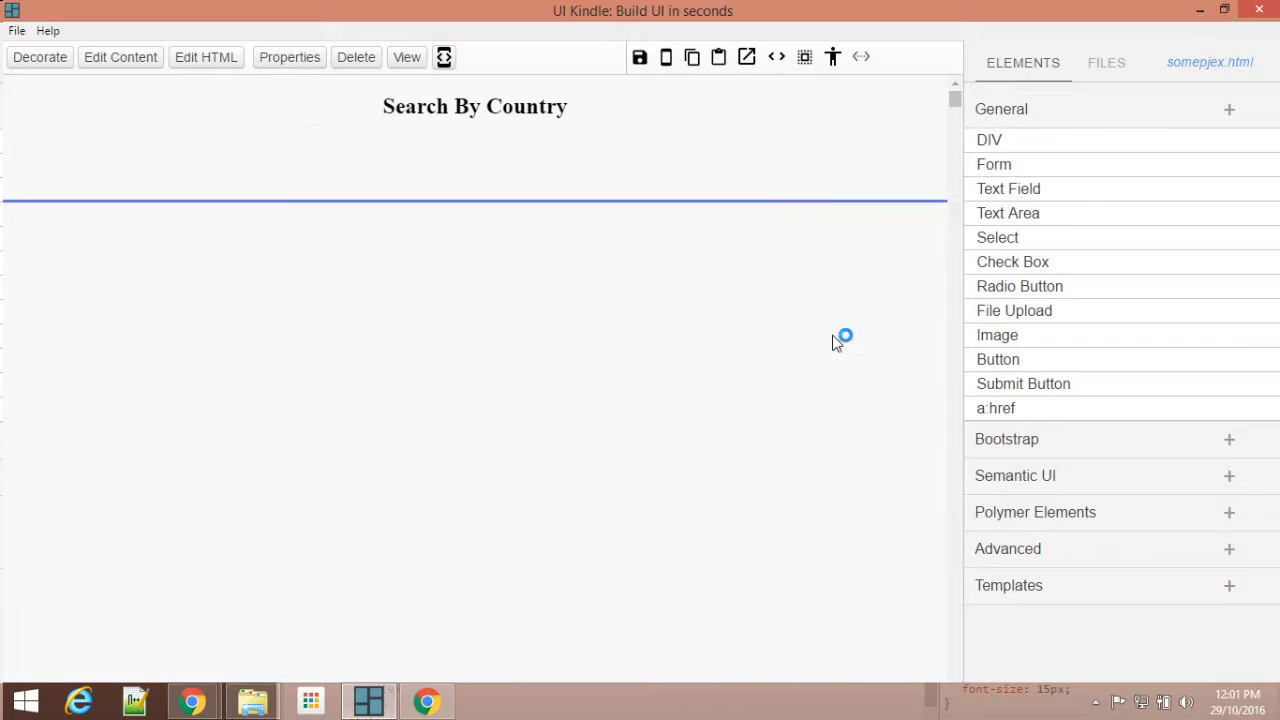
Step: Adjust the DIV's height to about 136 px and insert a Semantic UI Multi Select dropdown below the heading
left_click_drag(600, 196, 602, 199)
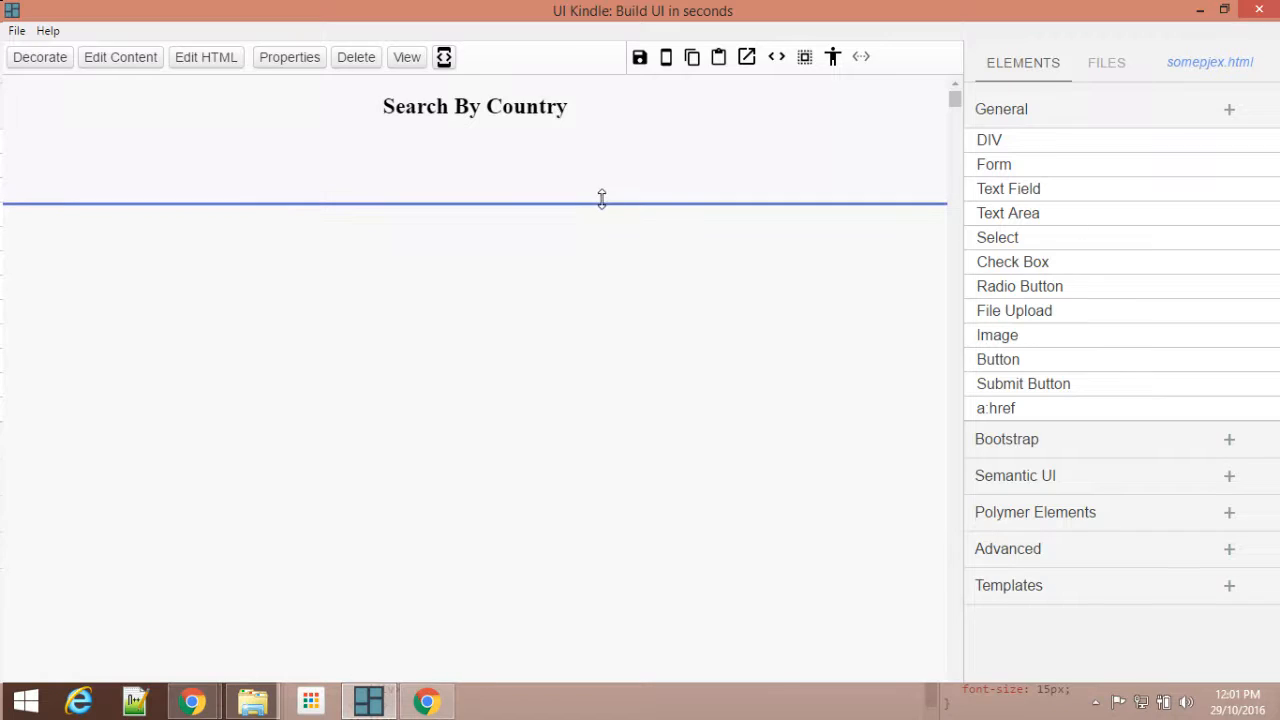
left_click(1049, 114)
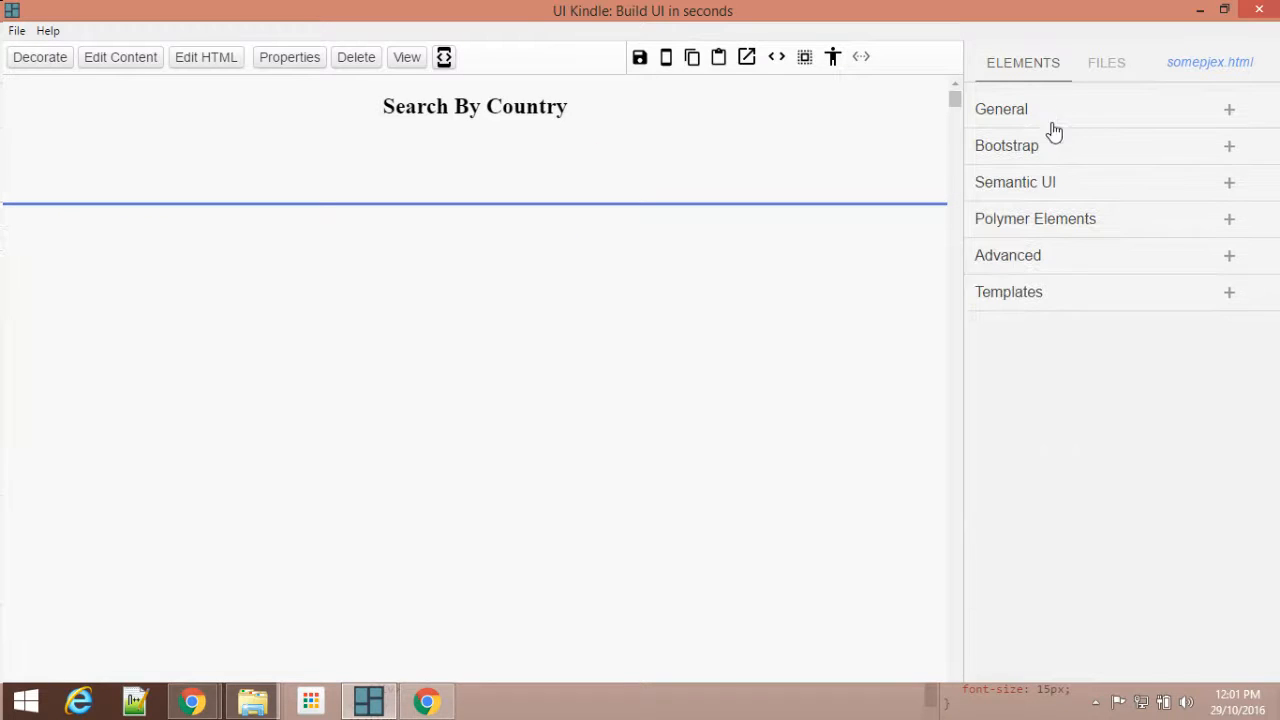
left_click(1043, 190)
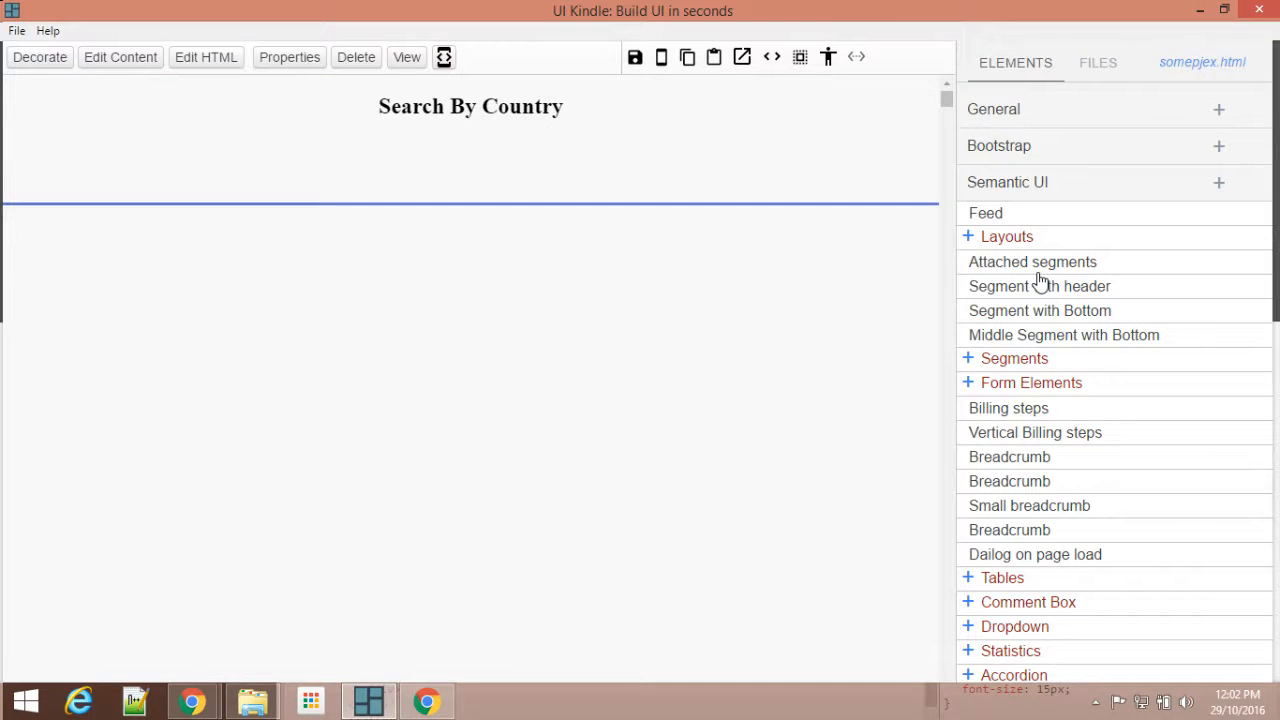
scroll(1051, 363, "down", 4)
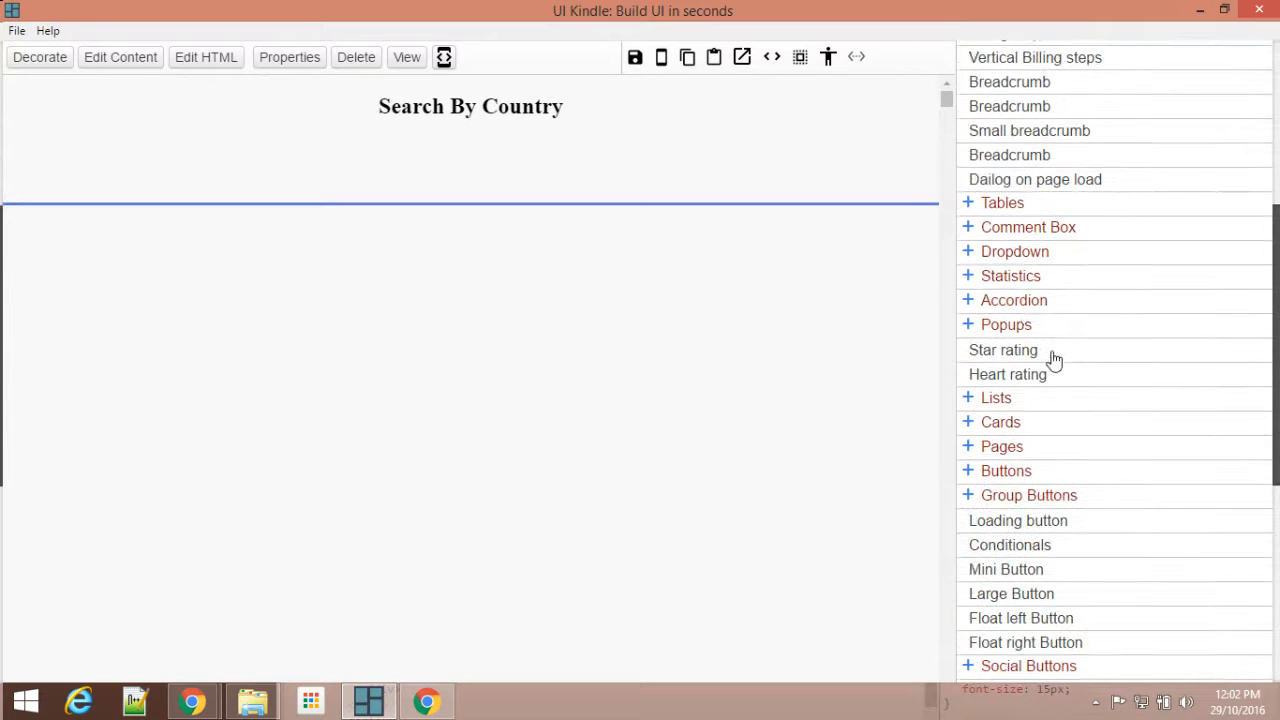
left_click(1013, 254)
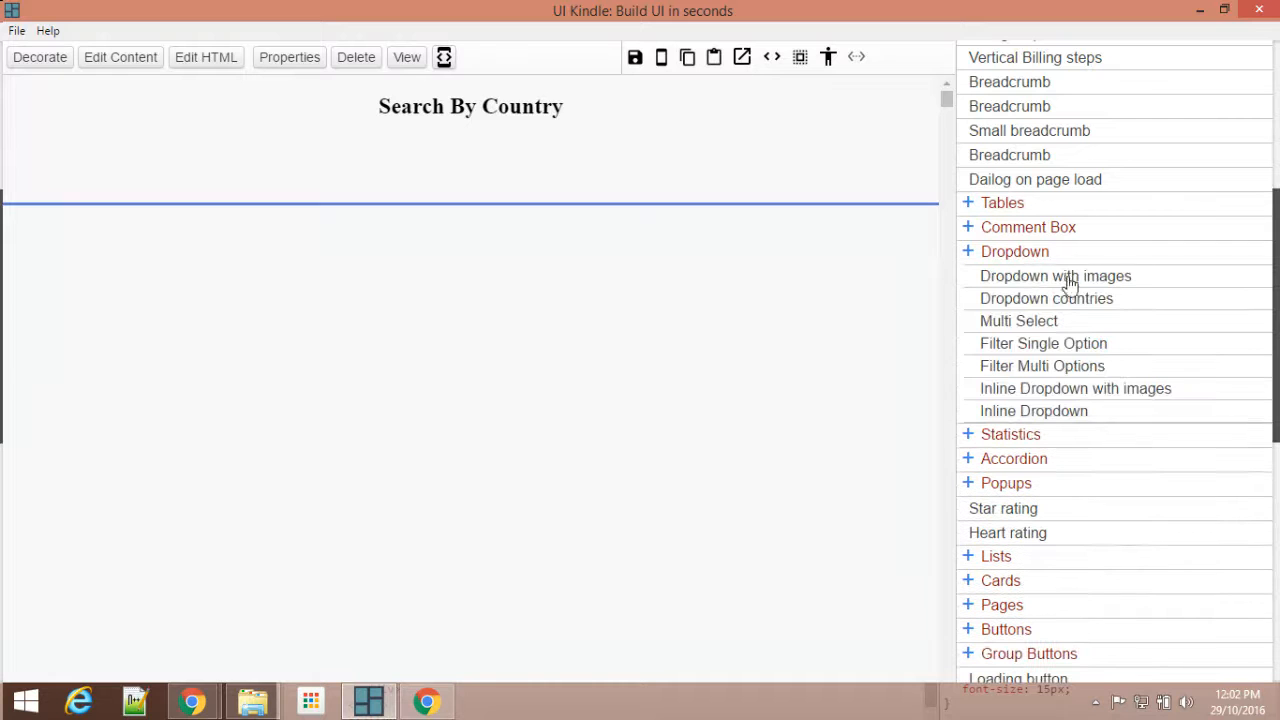
left_click(1020, 326)
left_click(543, 150)
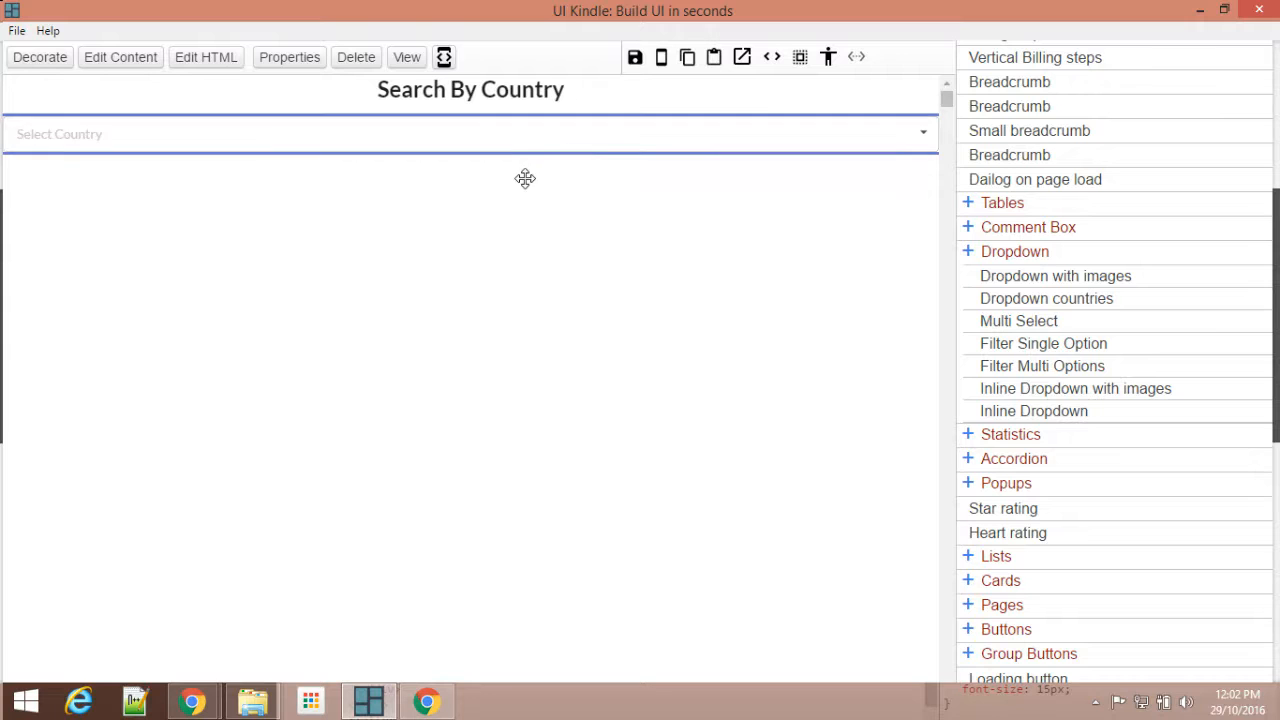
Step: Set the header DIV's background color to 5E45FF and its text color to FFFFFF
left_click(30, 58)
left_click(1050, 204)
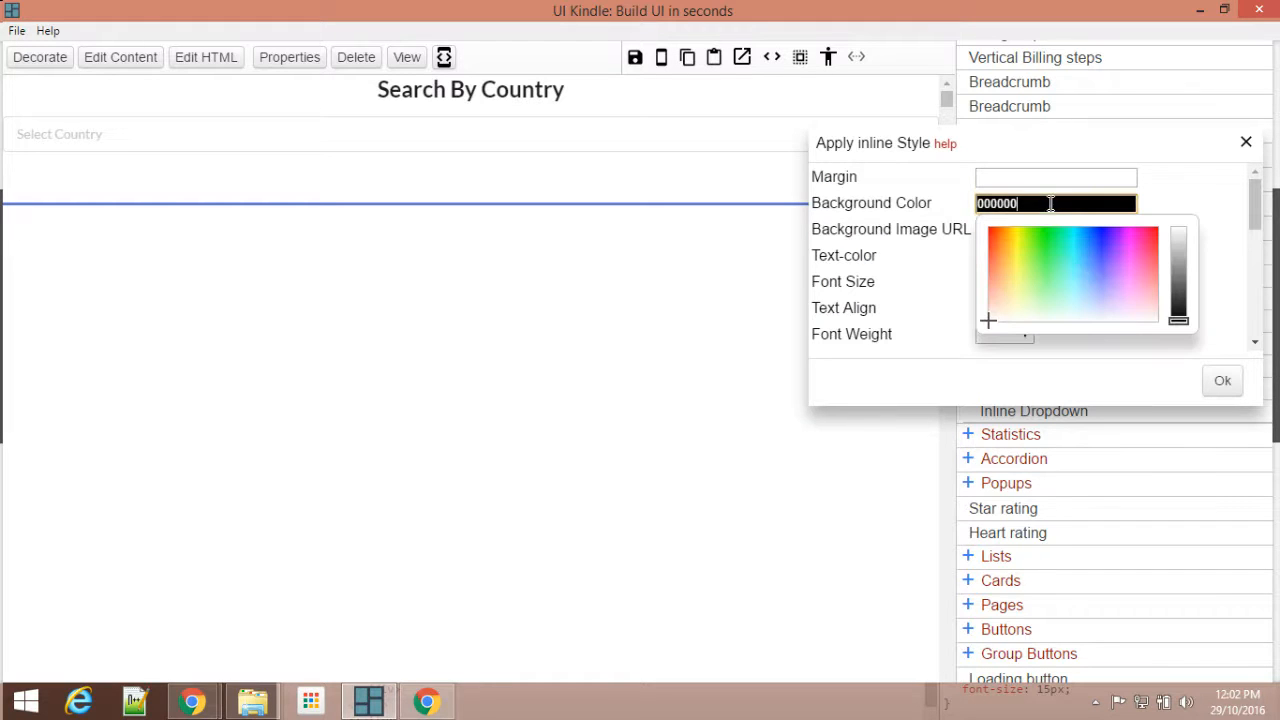
left_click_drag(1077, 267, 1103, 252)
left_click(1201, 204)
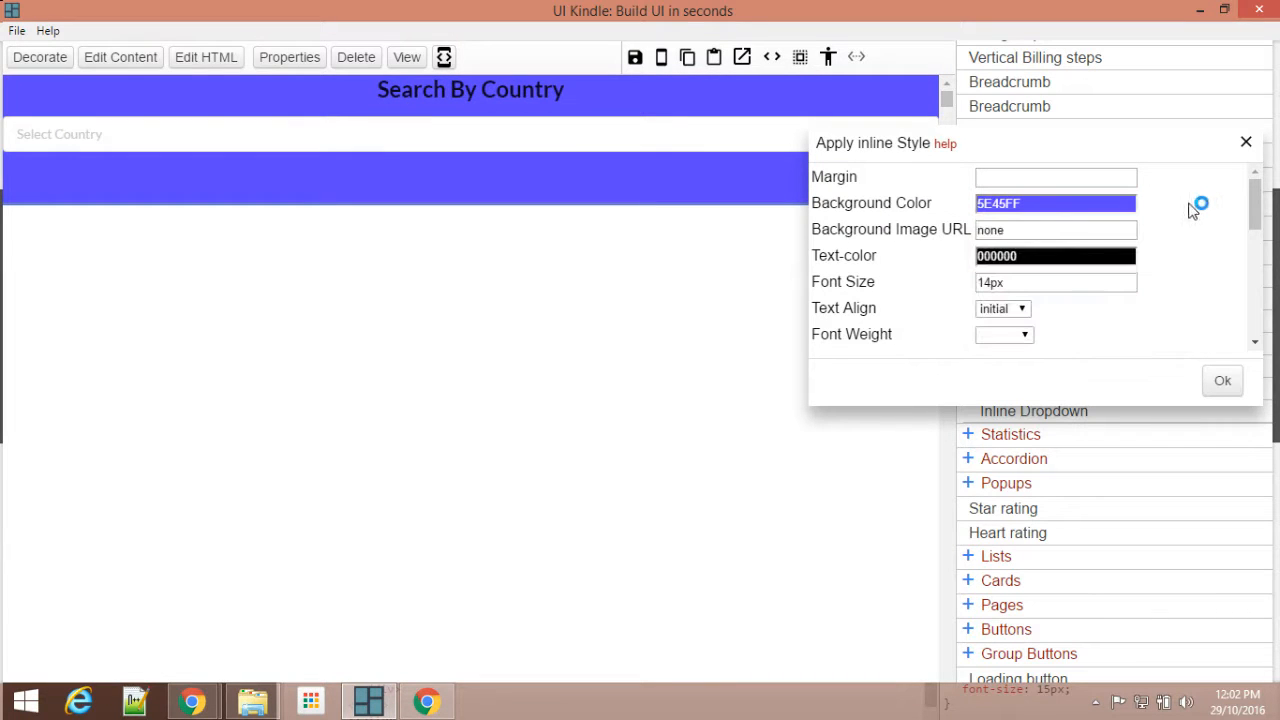
left_click(1044, 256)
left_click_drag(1186, 357, 1176, 270)
left_click(1220, 260)
Step: Set the header DIV's padding to 10px and apply the inline style
scroll(1220, 258, "down", 2)
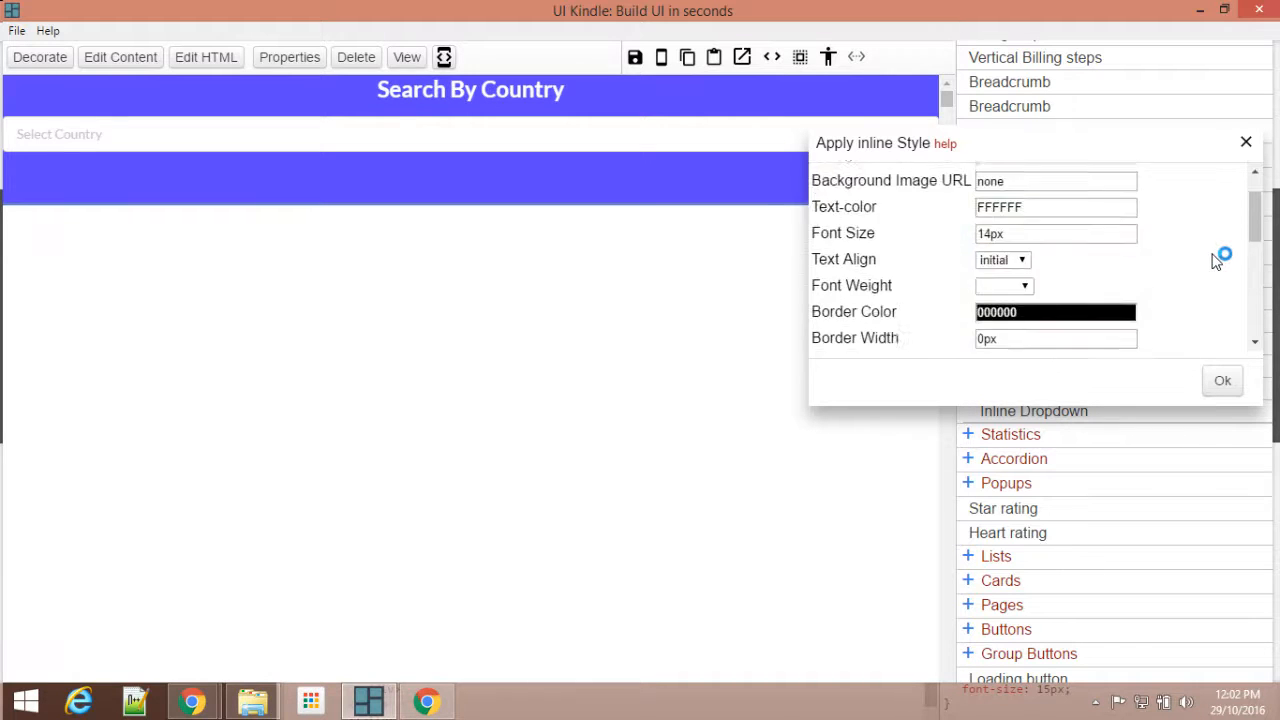
left_click(1034, 252)
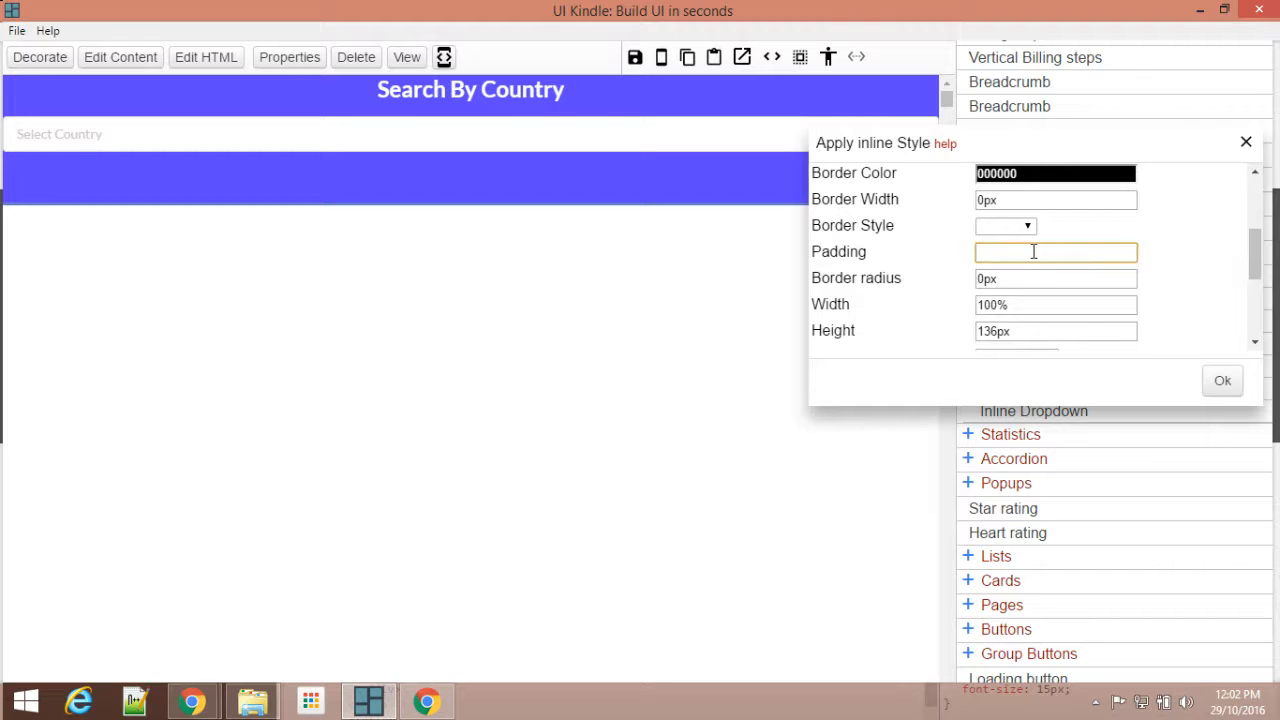
left_click(1210, 392)
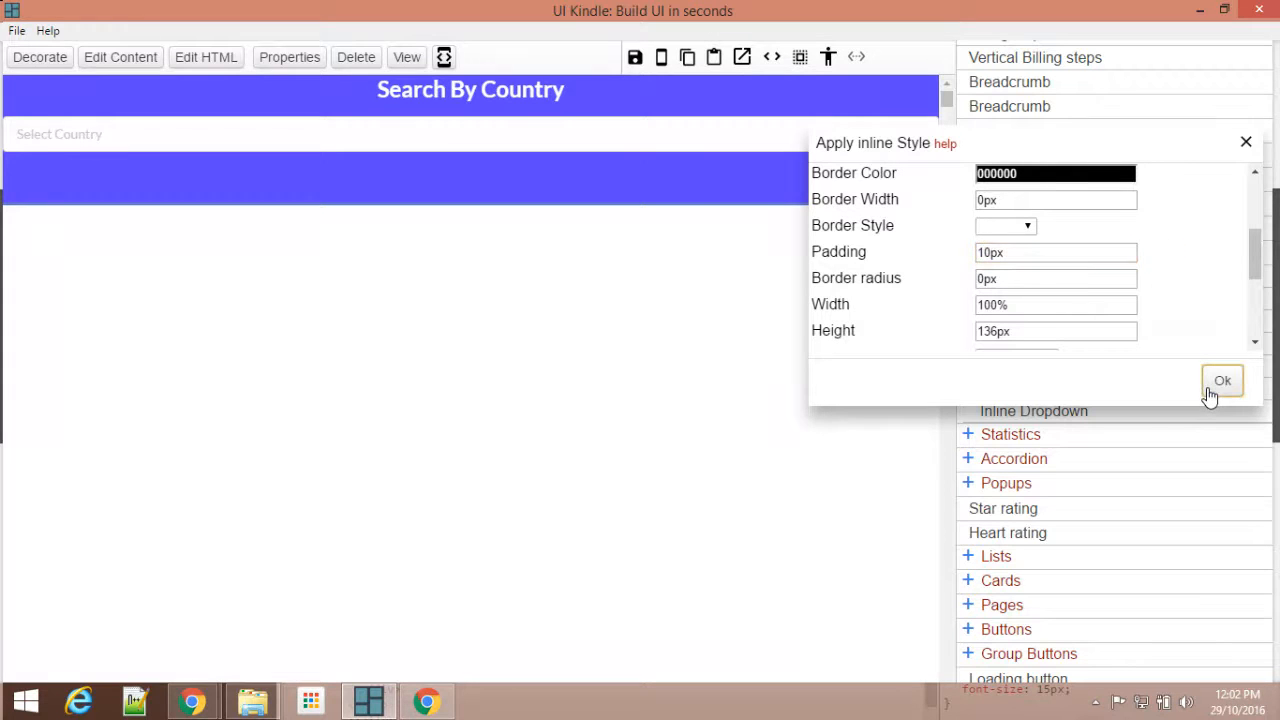
Step: Set the country dropdown's width to 75% and apply the inline style
left_click(1245, 143)
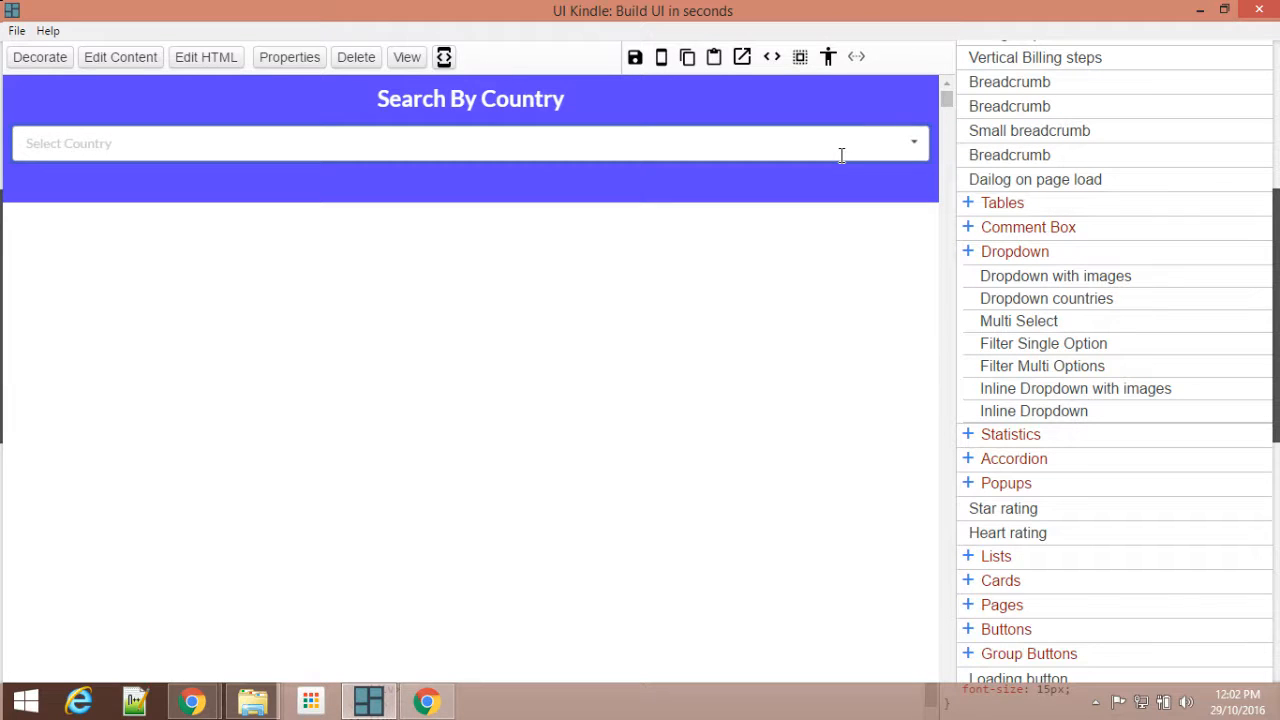
left_click(38, 57)
scroll(1209, 257, "down", 5)
scroll(1209, 257, "up", 4)
left_click(995, 286)
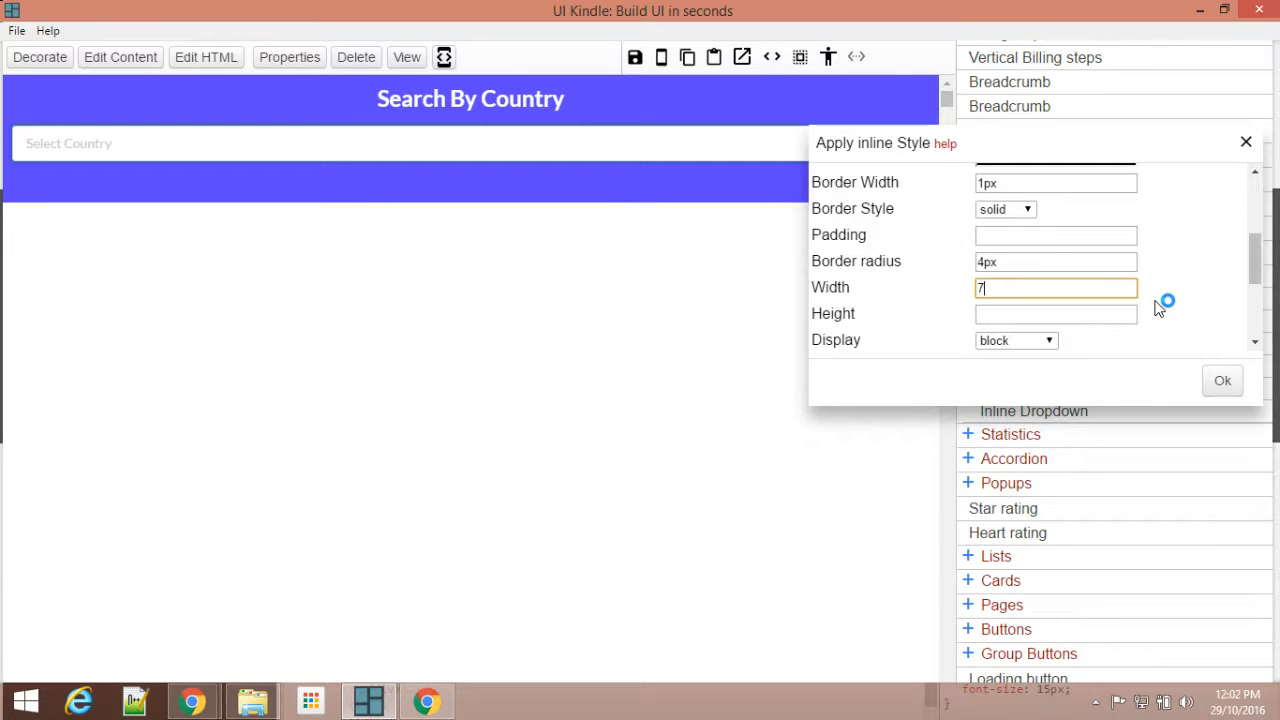
type("75%")
left_click(1215, 385)
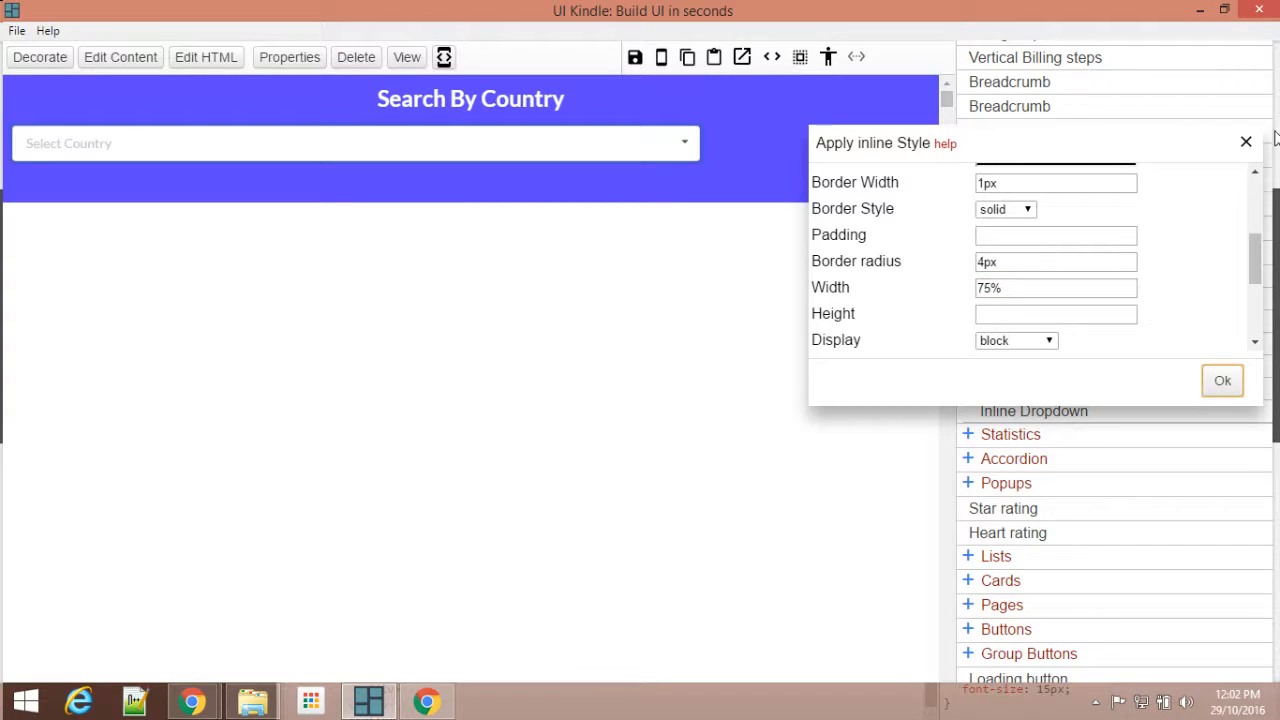
left_click(1246, 142)
Step: Align the country dropdown to the center of its parent and save the page
left_click(268, 57)
left_click(690, 250)
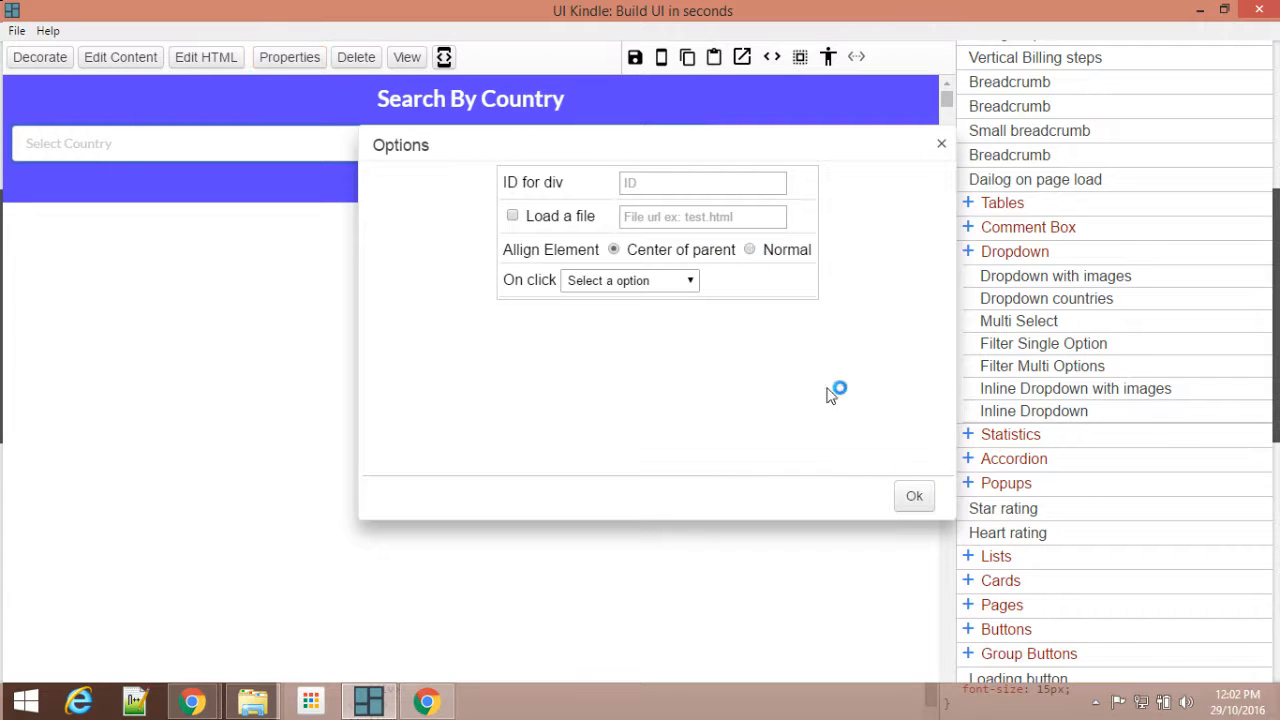
left_click(912, 496)
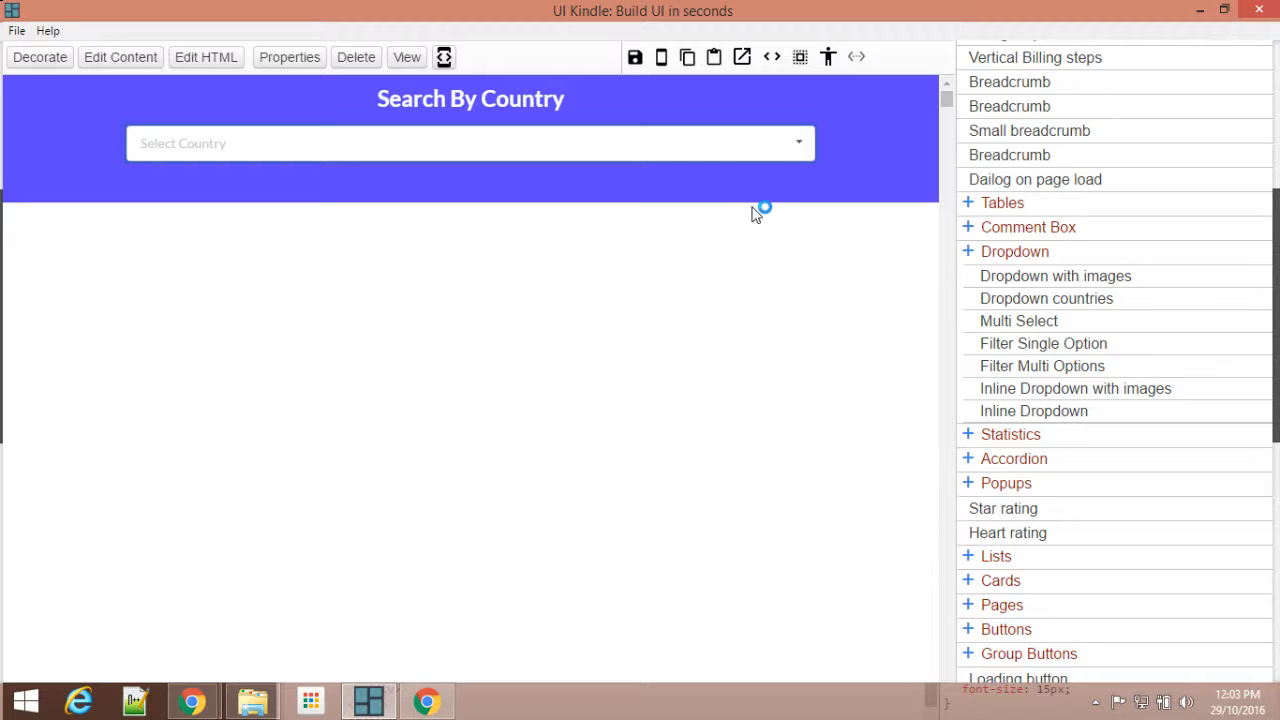
left_click(635, 59)
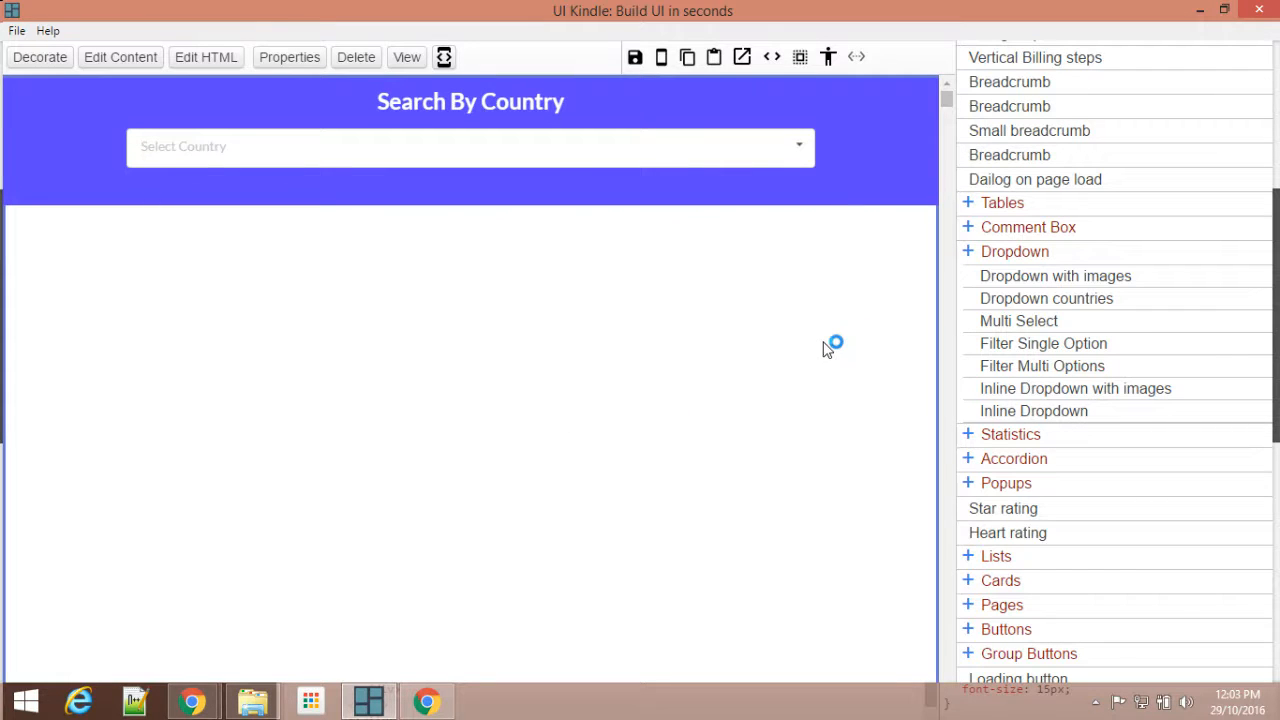
Step: Check the sample page's layout in Chrome, then insert a 25%:75% grid from the Advanced elements below the header in UI Kindle
scroll(1146, 240, "up", 5)
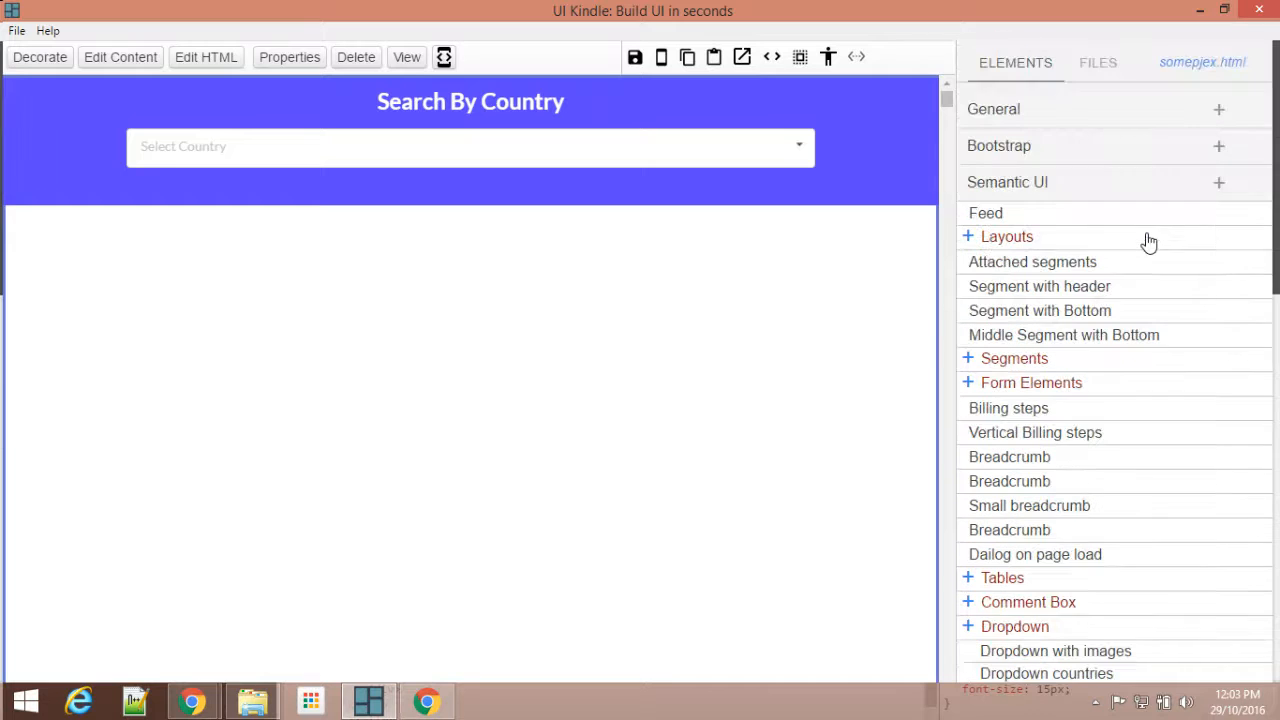
mouse_move(178, 706)
left_click(153, 574)
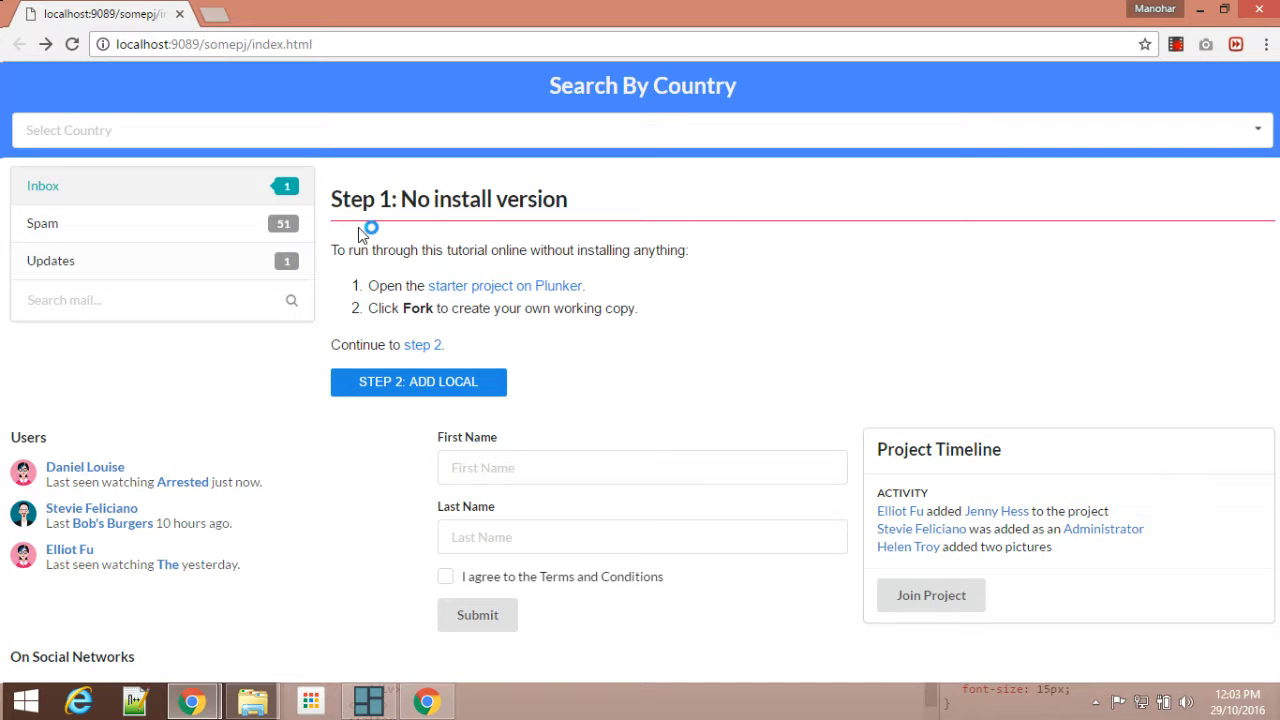
left_click(368, 700)
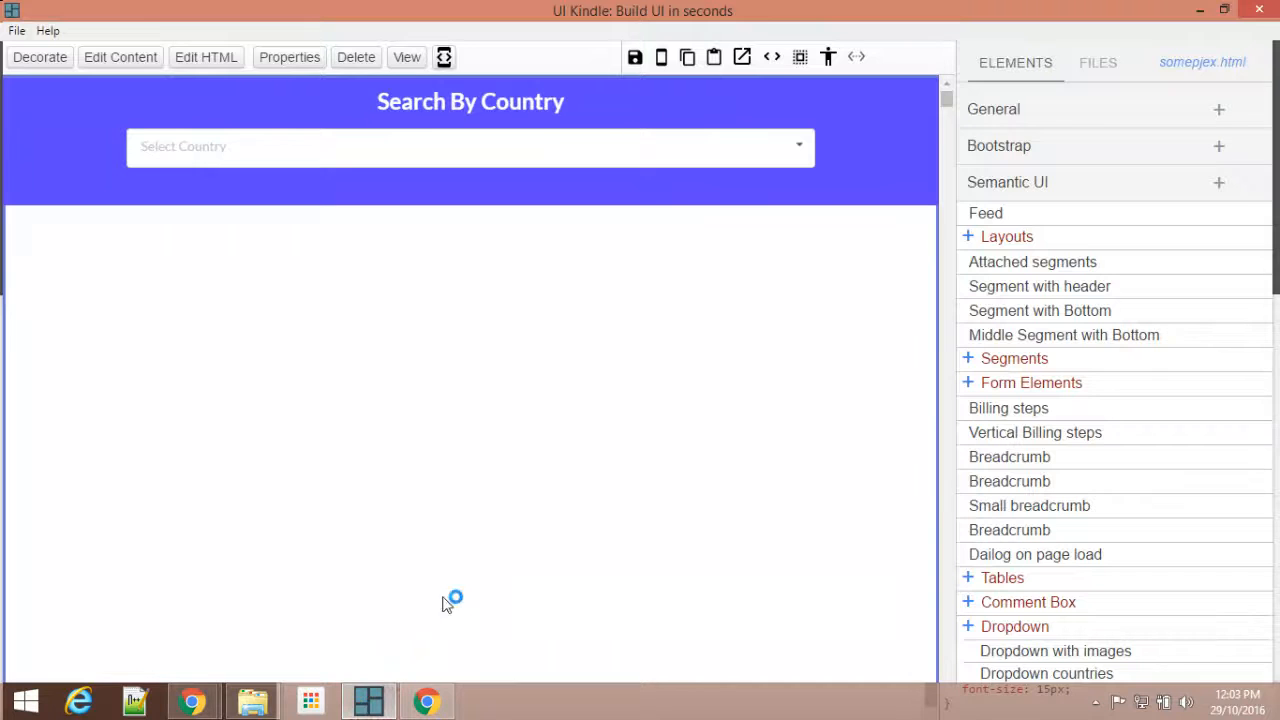
left_click(1063, 183)
left_click(1041, 255)
scroll(1106, 368, "down", 4)
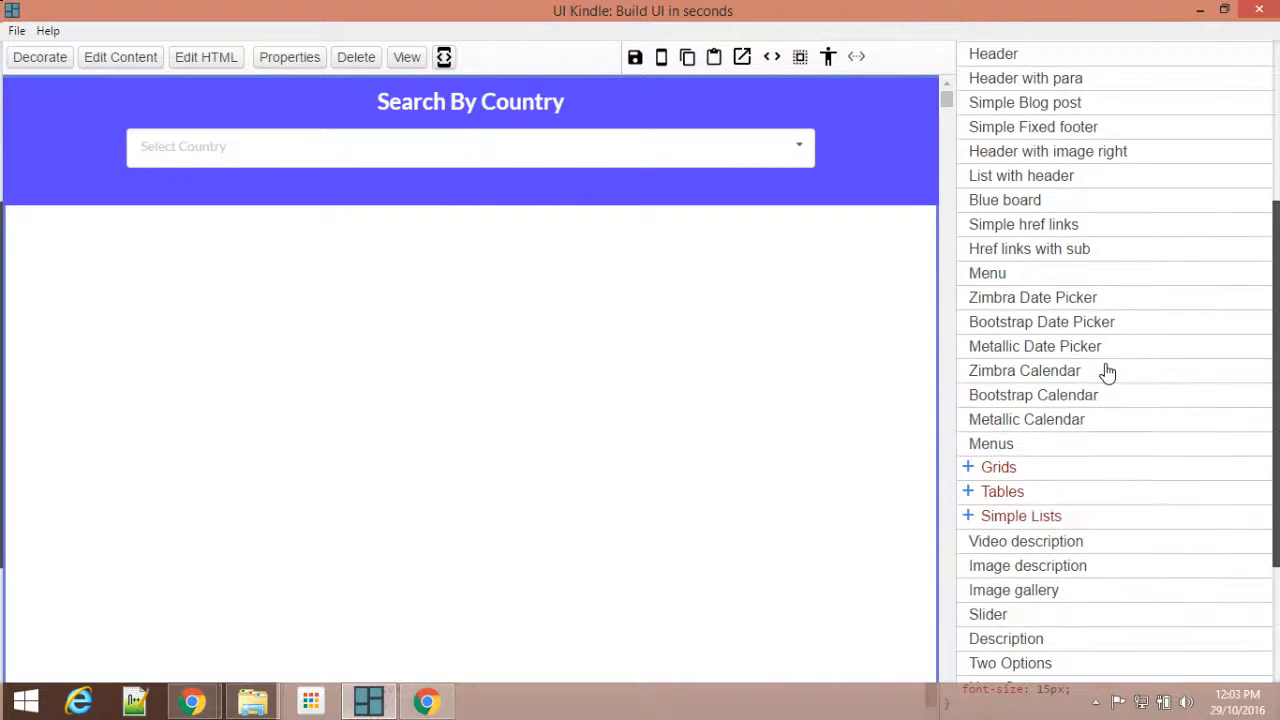
left_click(1004, 374)
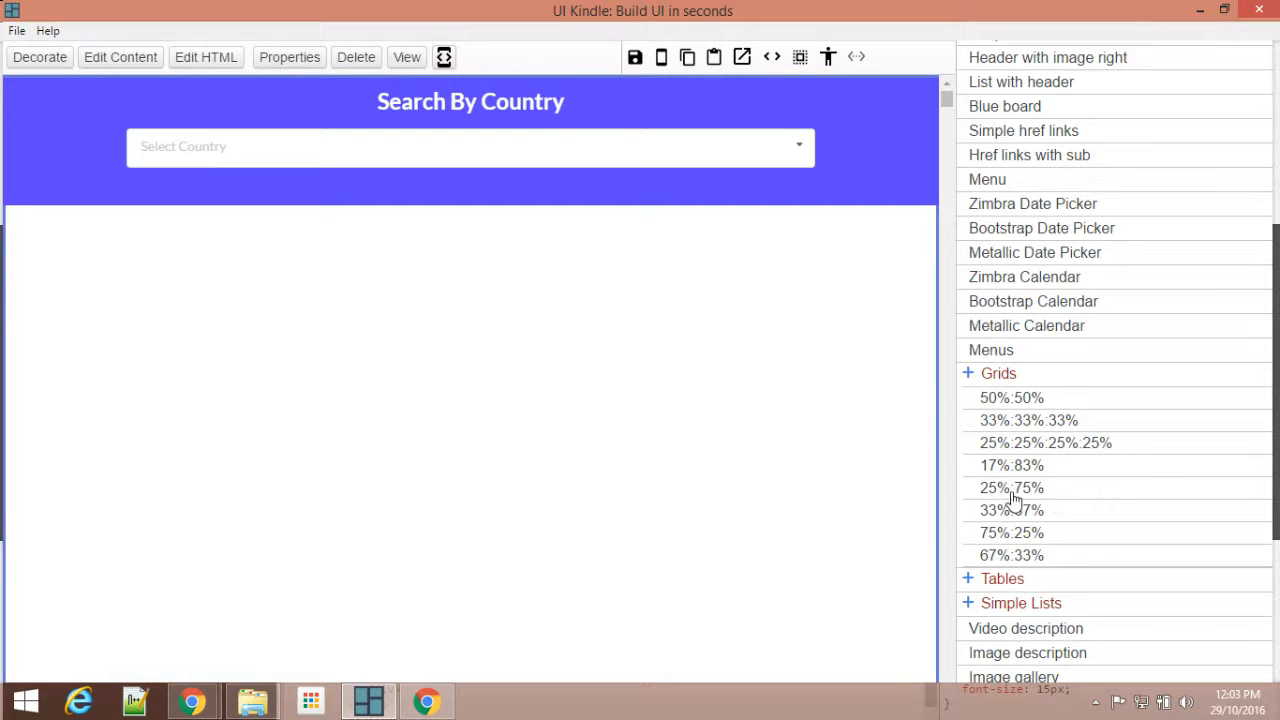
left_click_drag(1027, 497, 70, 228)
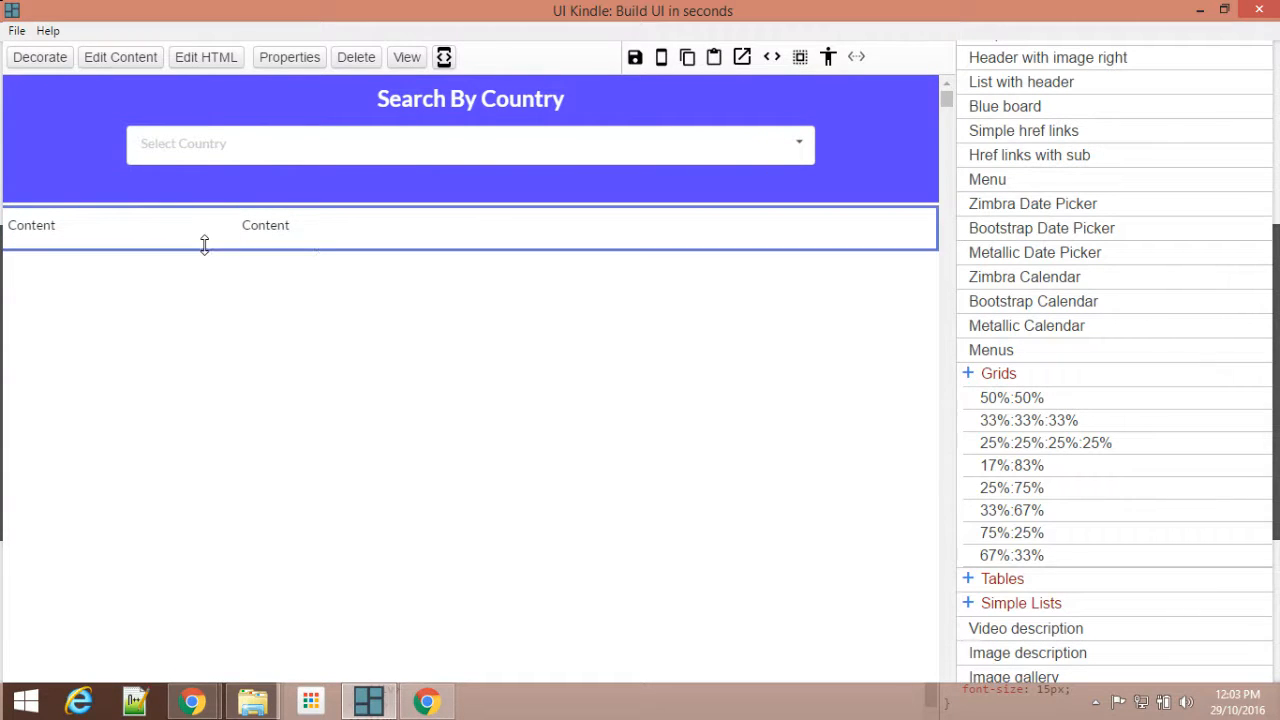
Step: Select the parent row of the 25%:75% grid and stretch it downward to roughly five times its height
left_click(859, 57)
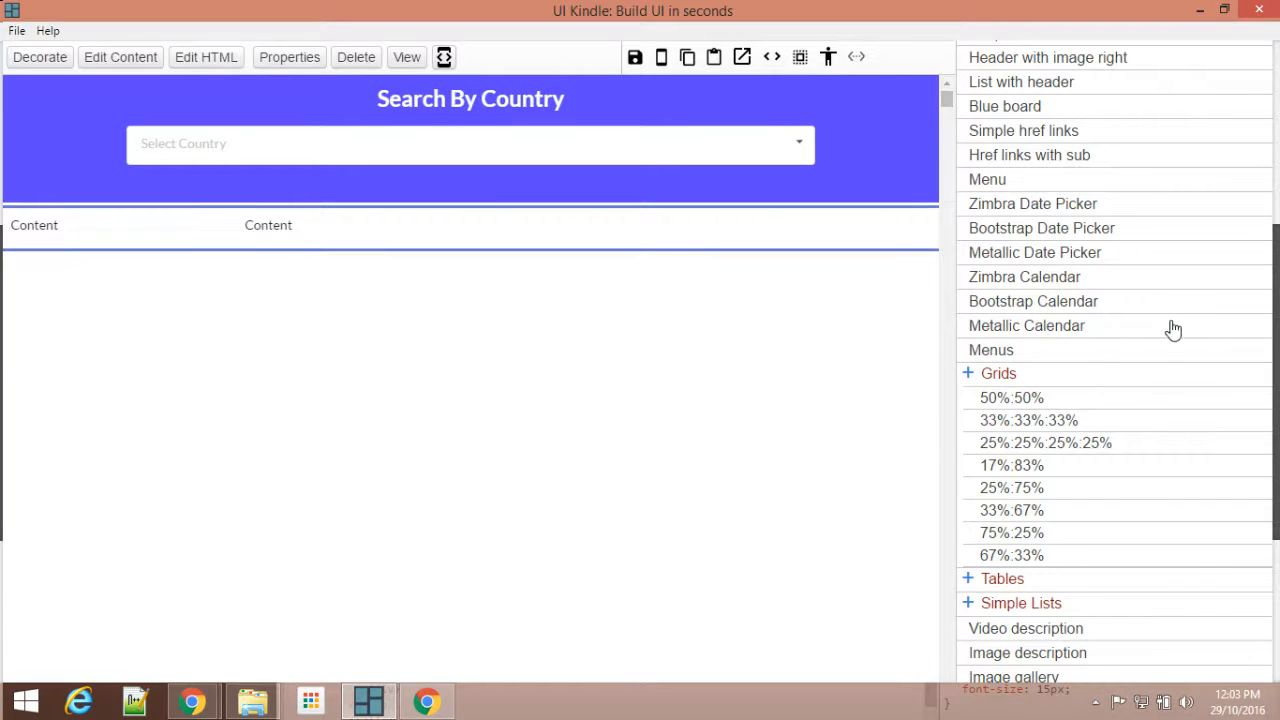
scroll(1171, 325, "up", 4)
left_click(1056, 262)
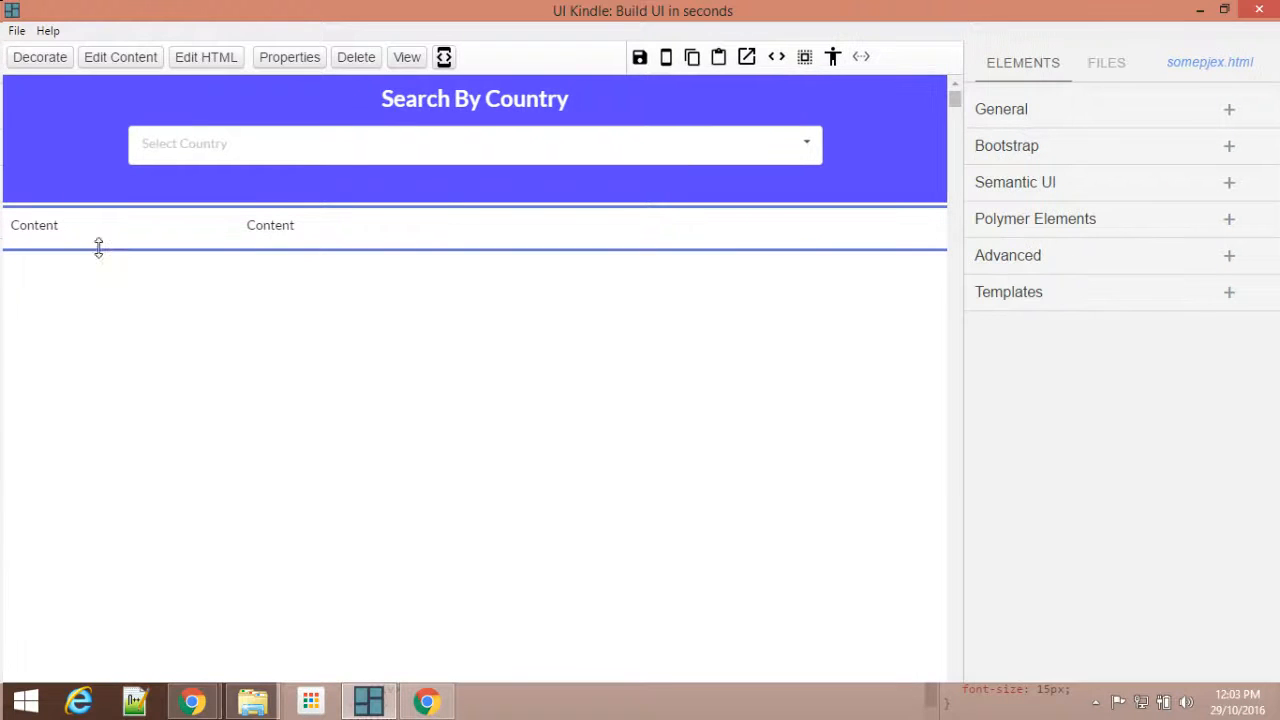
left_click_drag(97, 249, 105, 415)
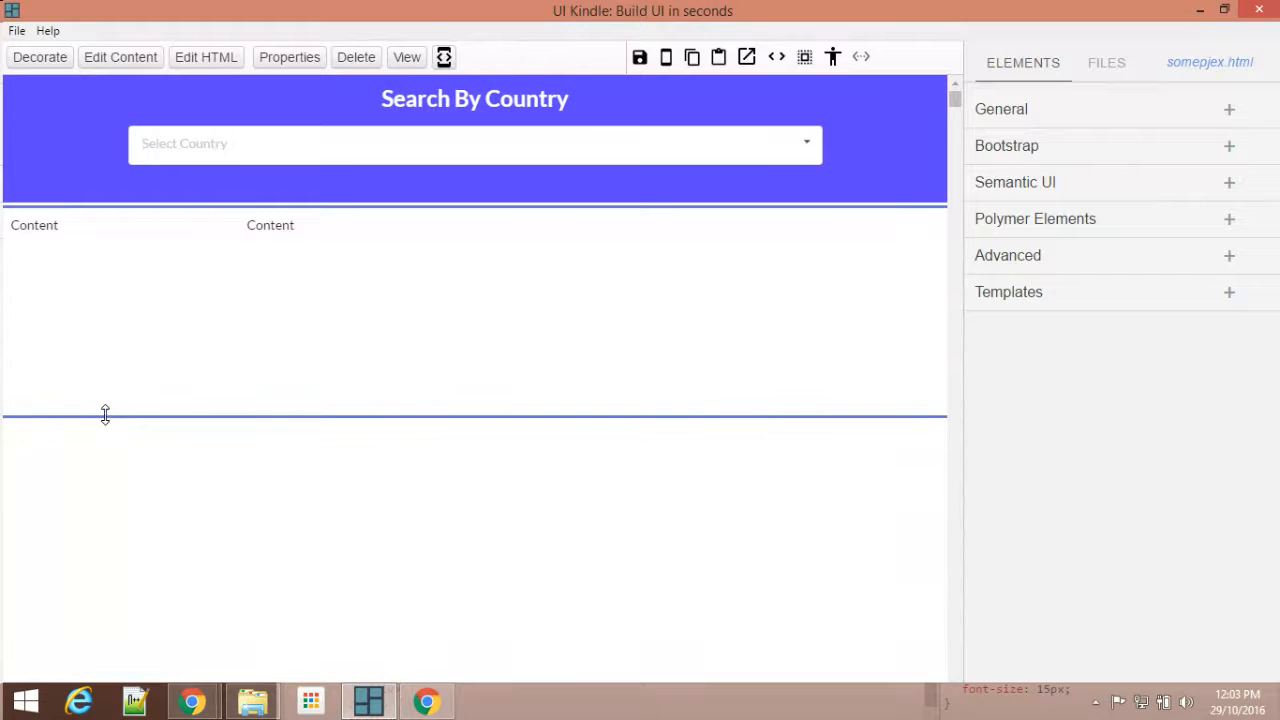
Step: Remove the placeholder text "Content" from the HTML of both grid columns
left_click(69, 281)
left_click(214, 62)
left_click(897, 189)
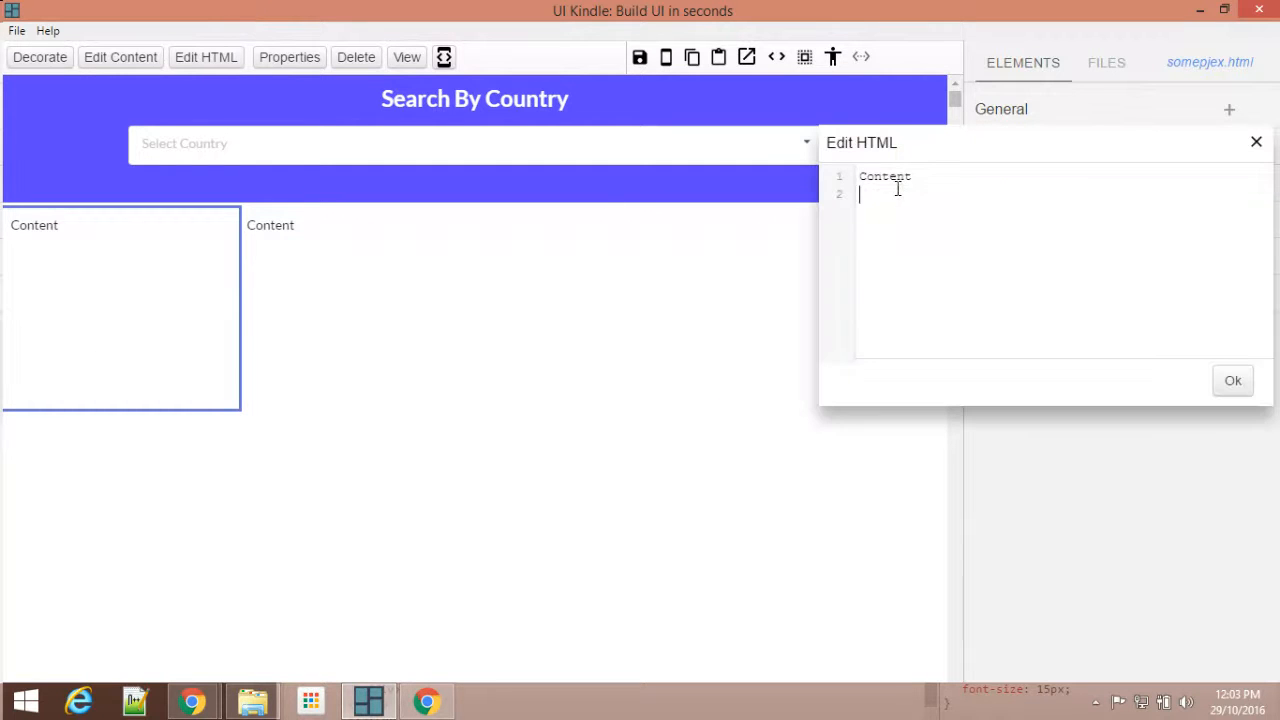
double_click(894, 176)
key("BackSpace")
left_click(1231, 381)
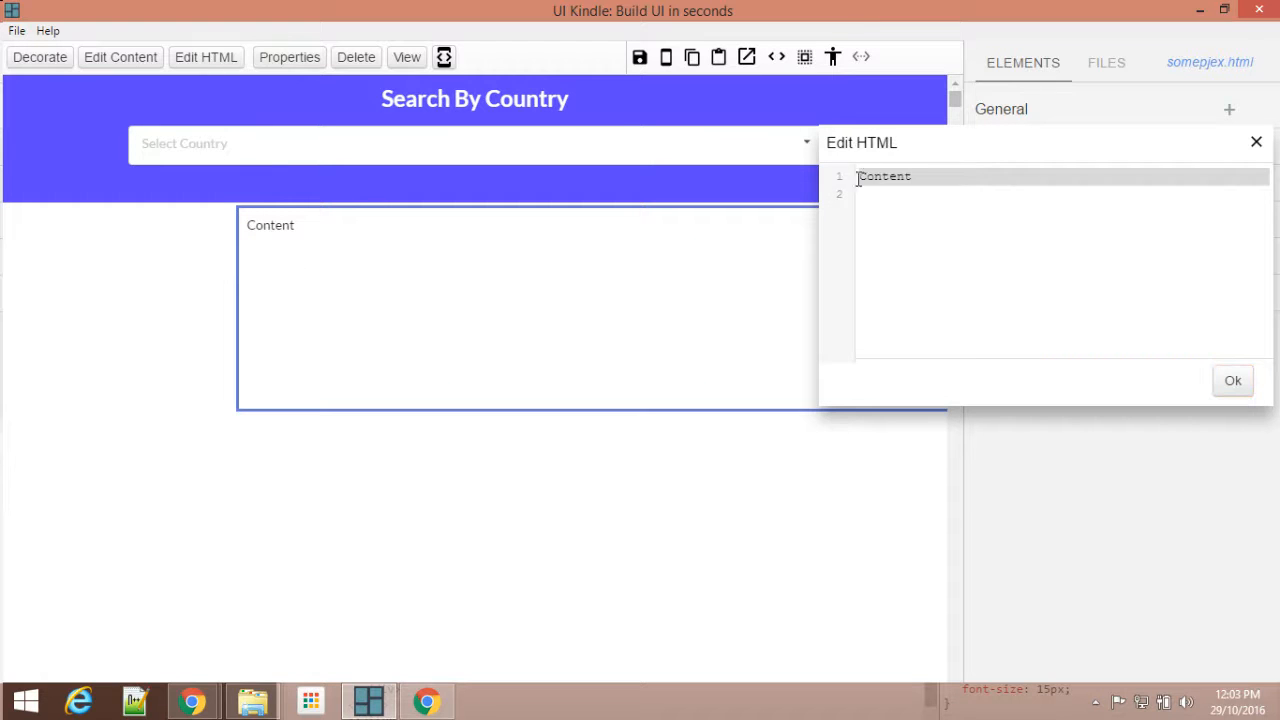
left_click_drag(857, 175, 912, 176)
key("BackSpace")
left_click(1233, 380)
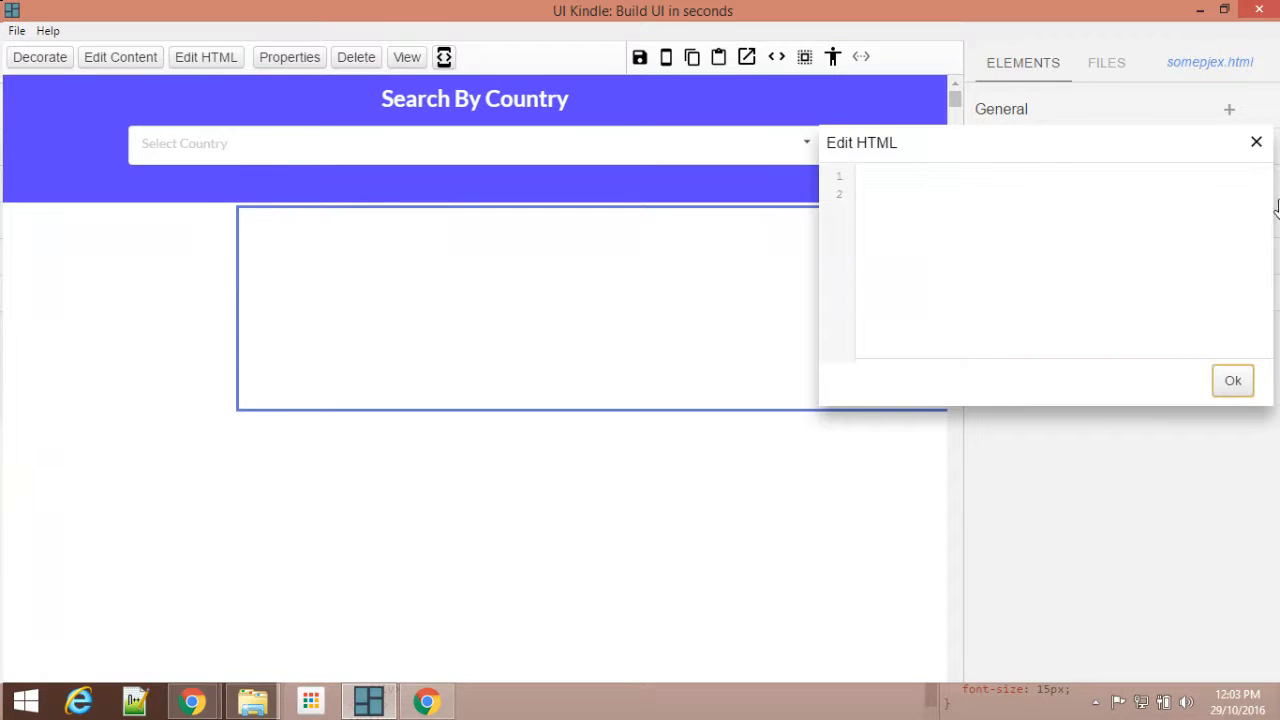
left_click(1256, 145)
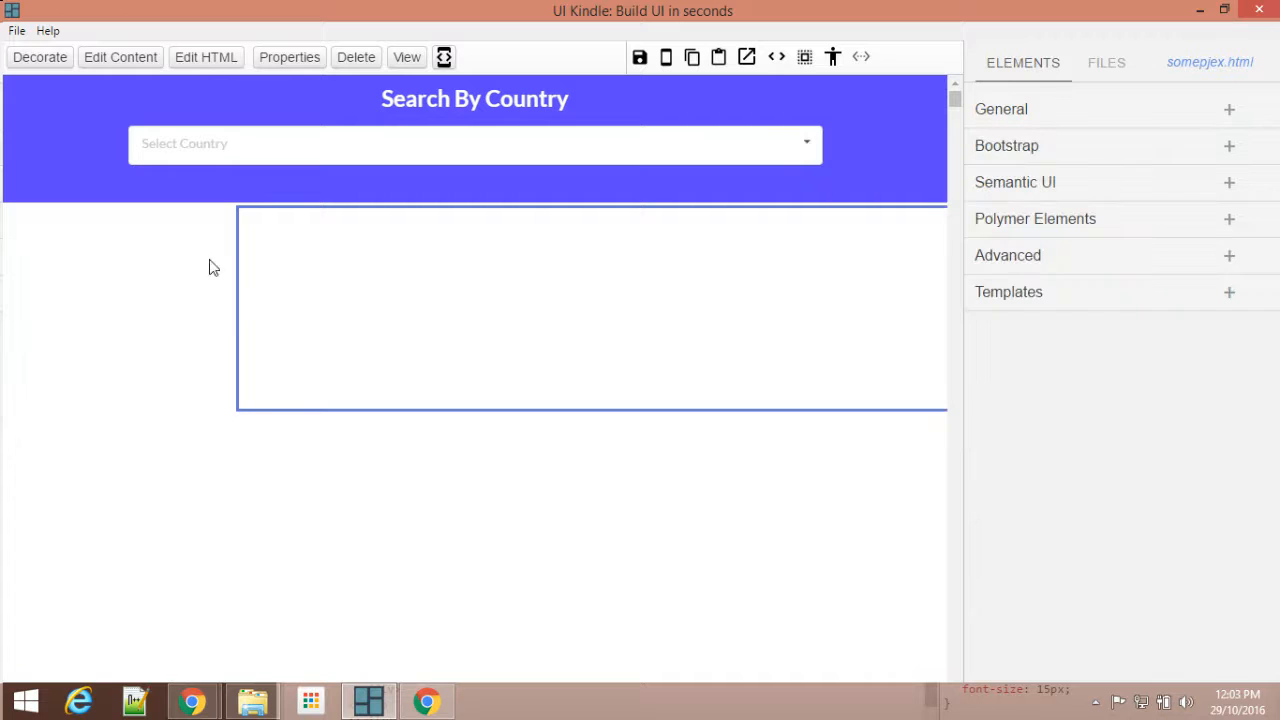
Step: Insert a Semantic UI Vertical Menu into the 25% column of the grid
left_click(1025, 190)
scroll(1126, 369, "down", 5)
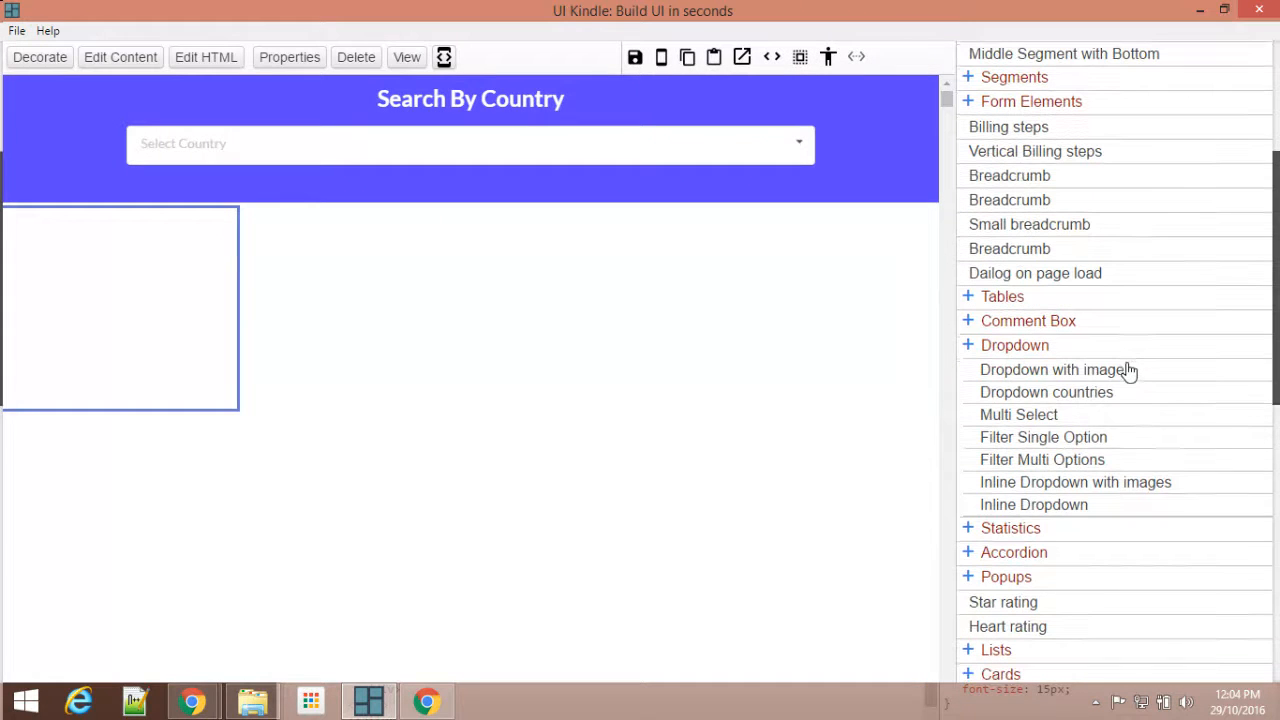
scroll(1126, 369, "down", 7)
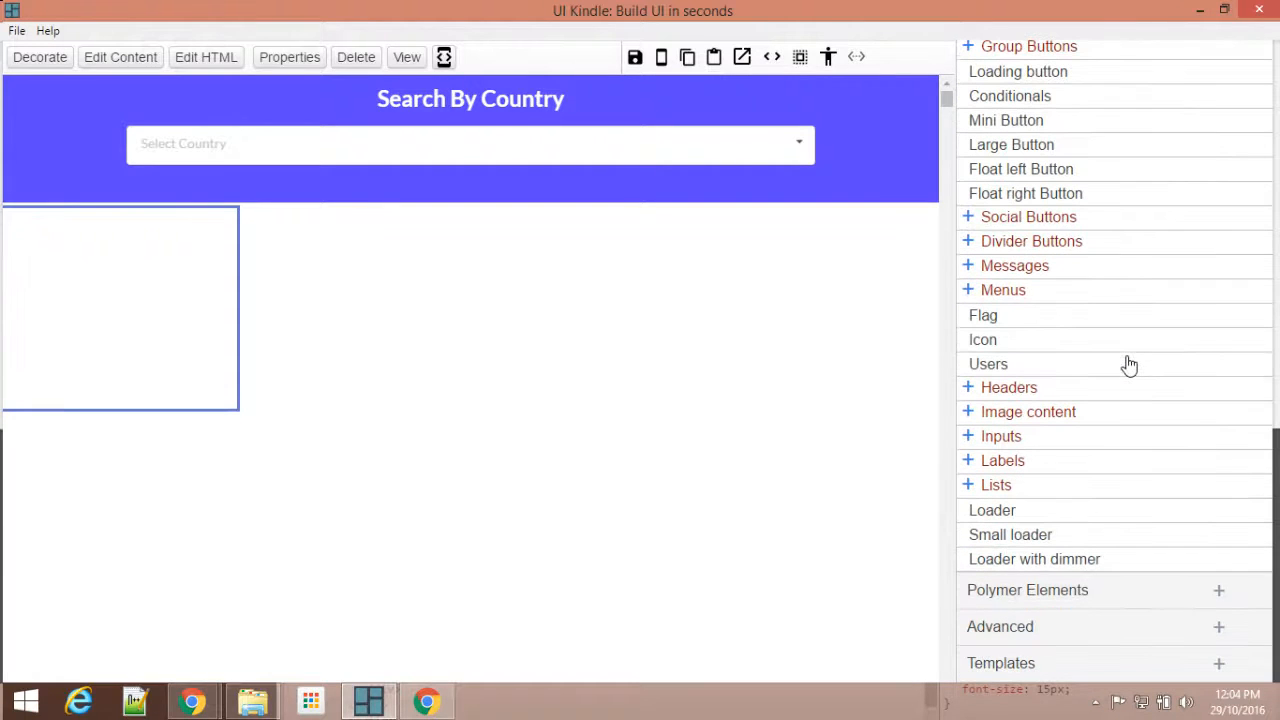
left_click(1005, 290)
scroll(1186, 363, "down", 3)
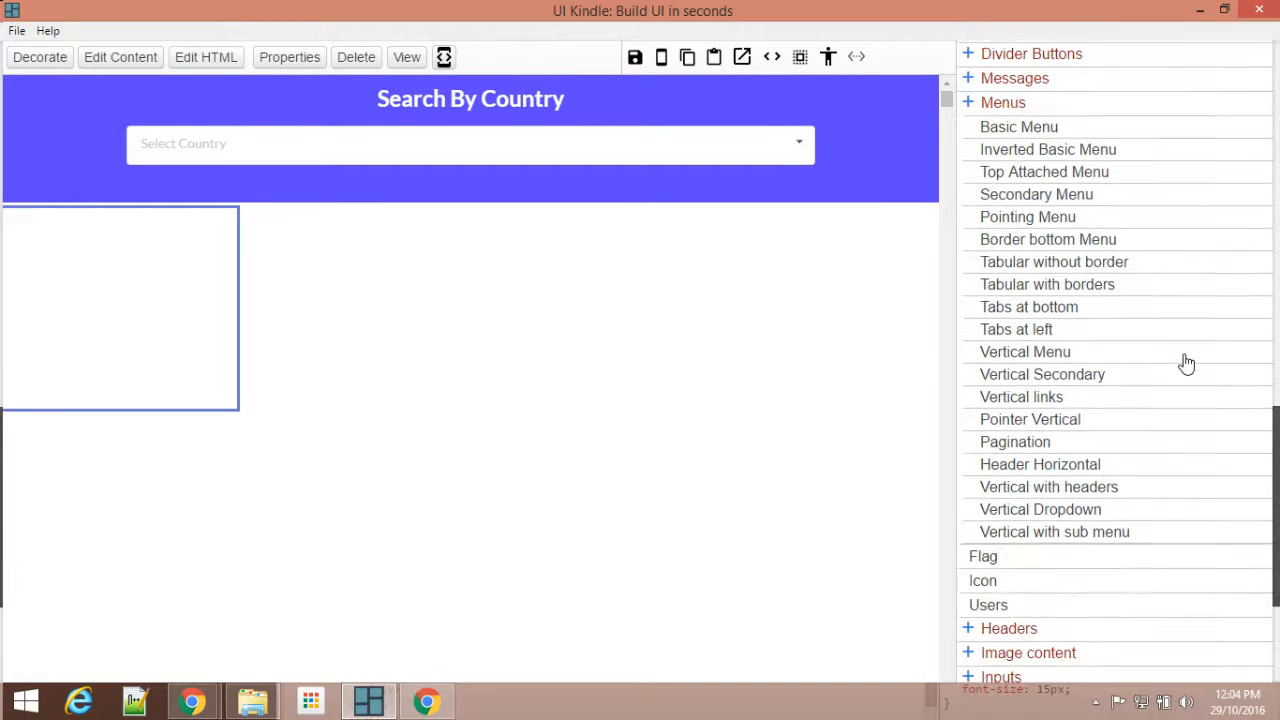
left_click(1056, 358)
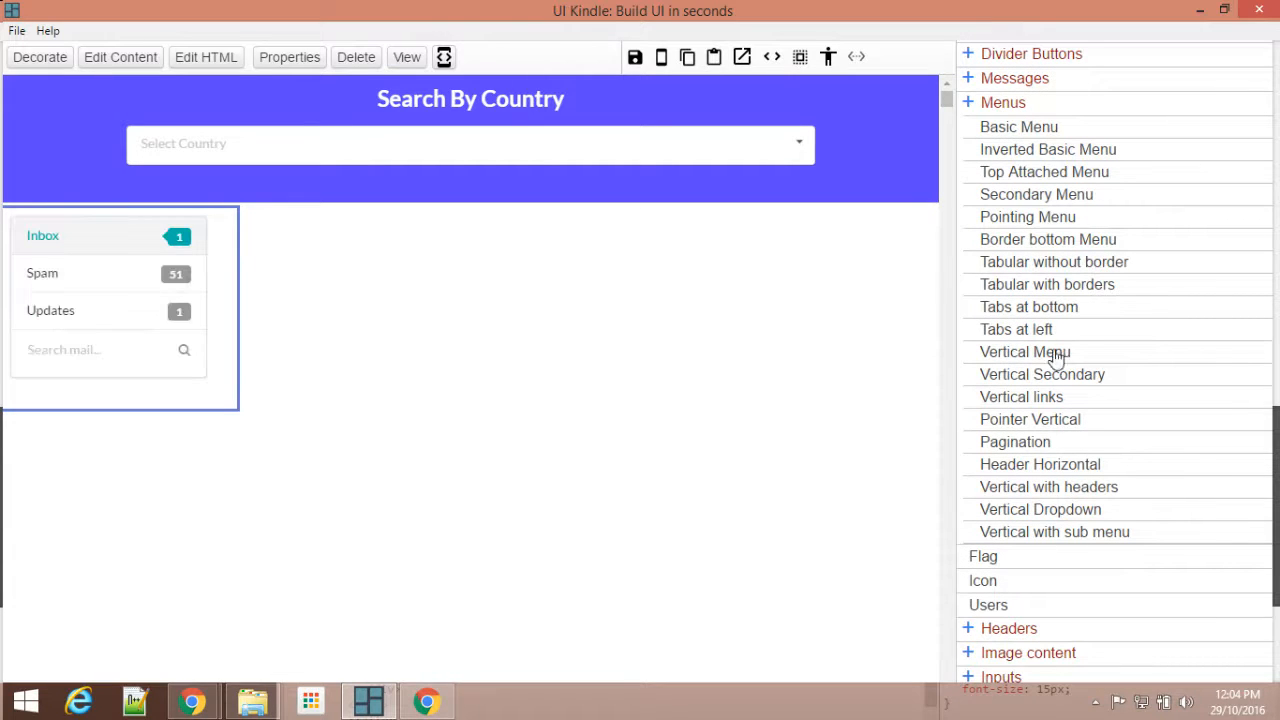
Step: Align the vertical menu to the center of its parent column
left_click(162, 375)
left_click(289, 57)
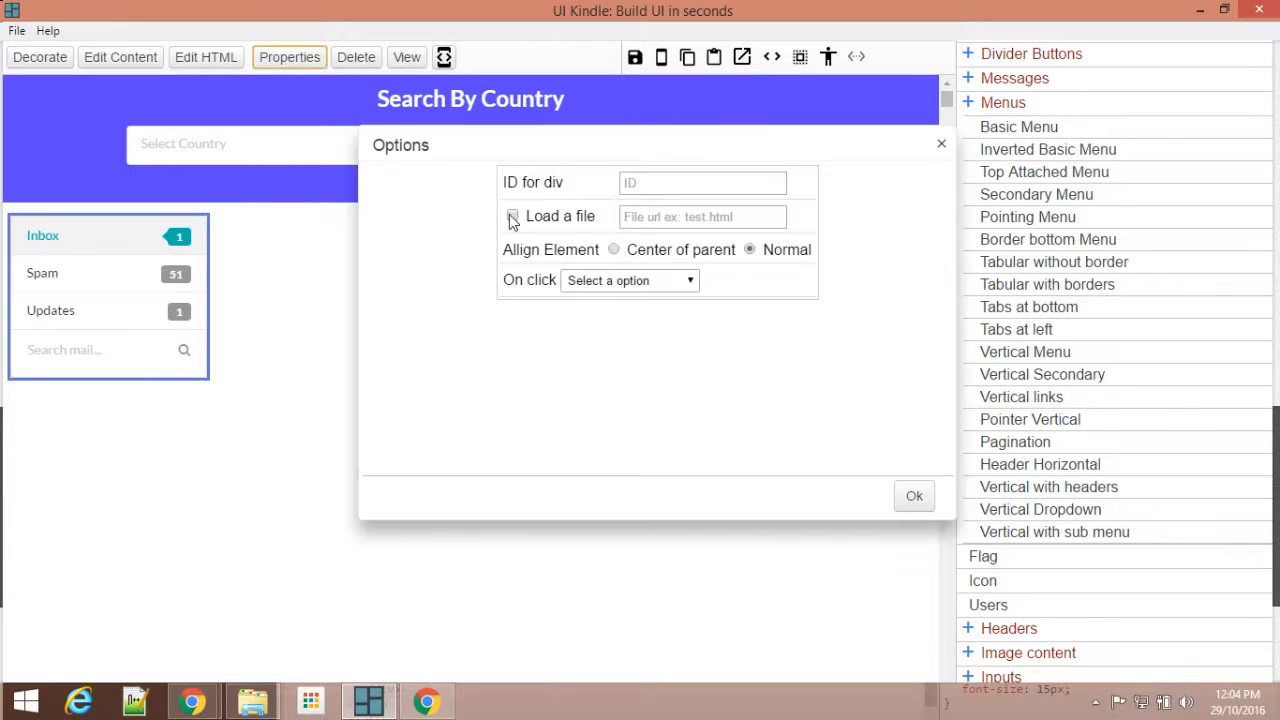
left_click(698, 256)
left_click(906, 499)
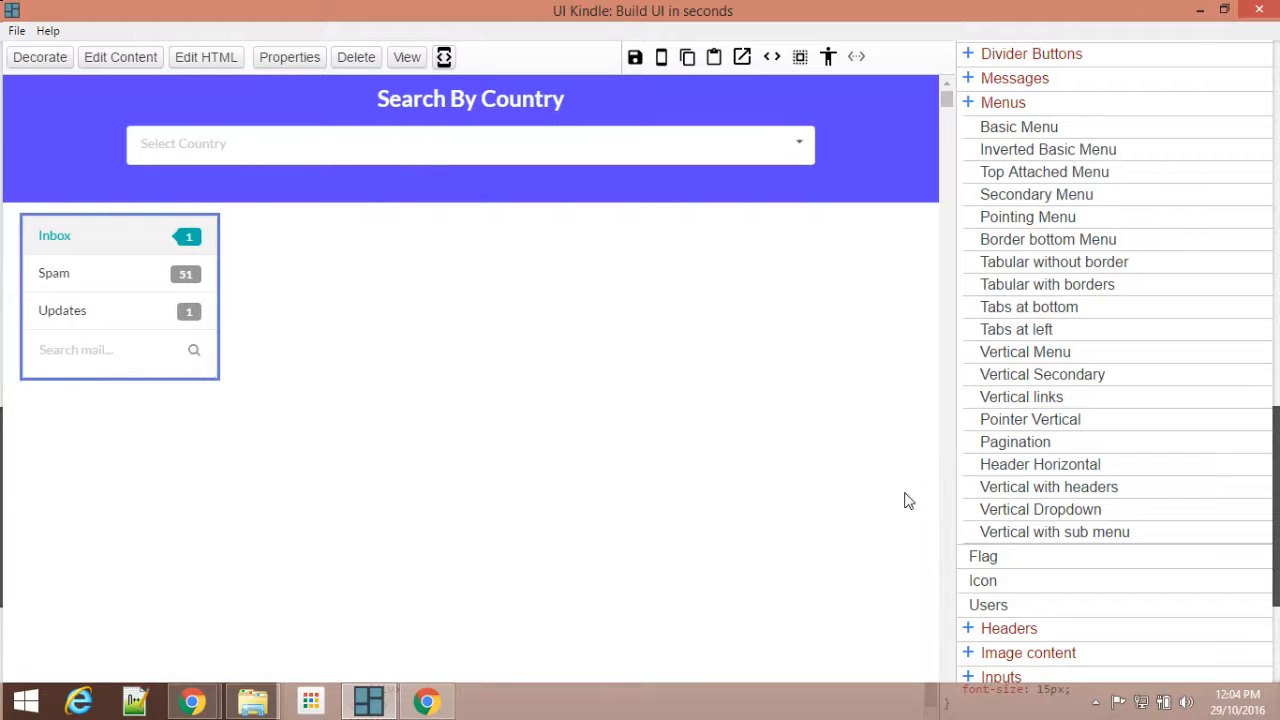
Step: Extend the 75% column's height slightly and insert the Advanced "Text with header" element into it
left_click(88, 400)
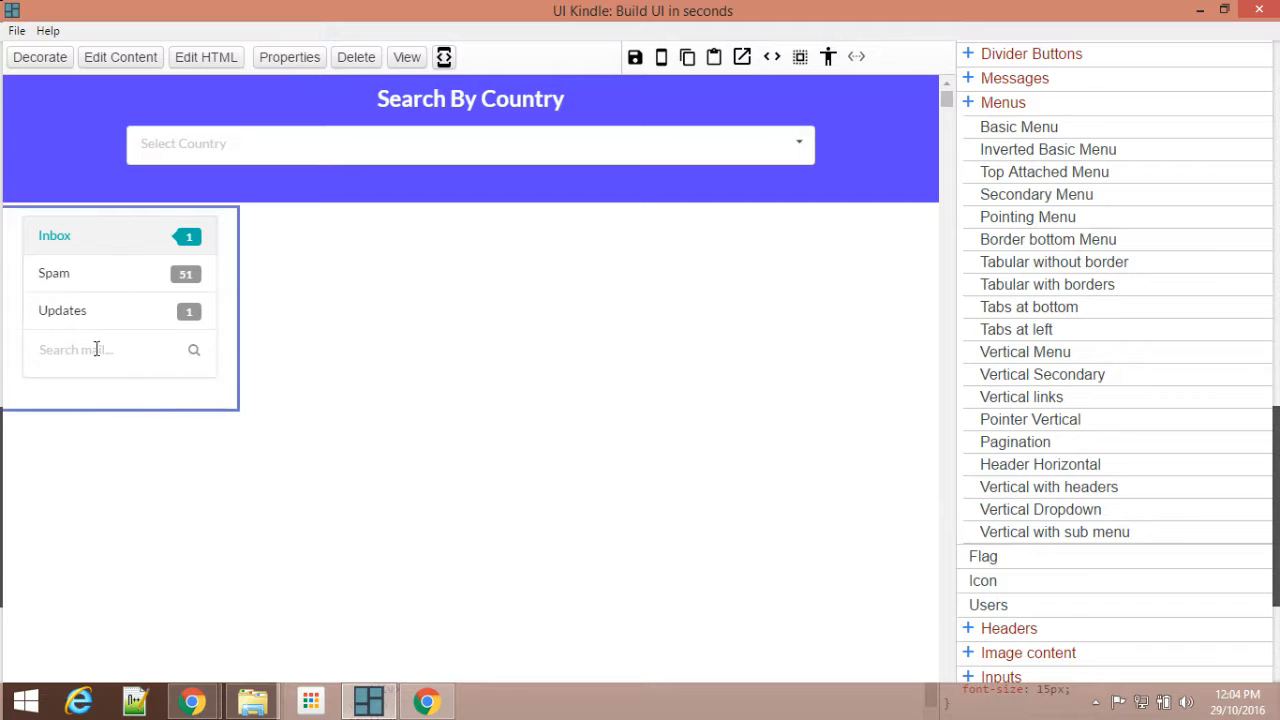
left_click(393, 297)
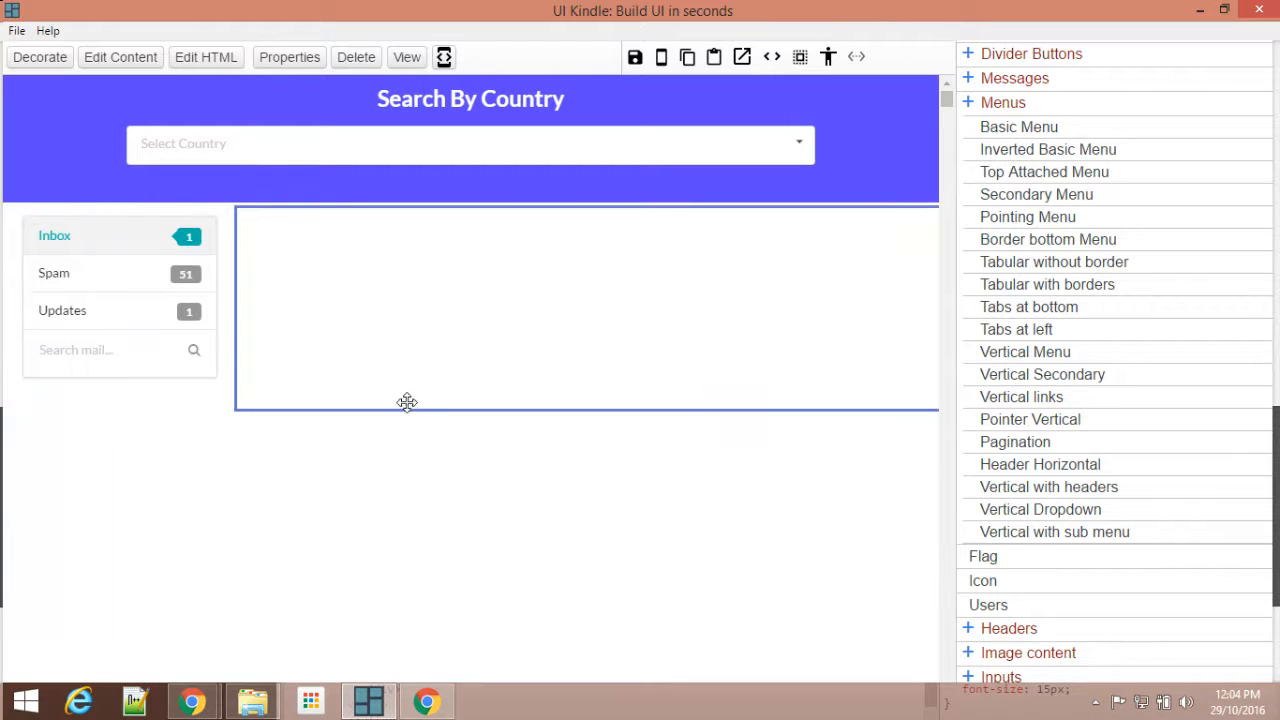
left_click_drag(398, 410, 405, 452)
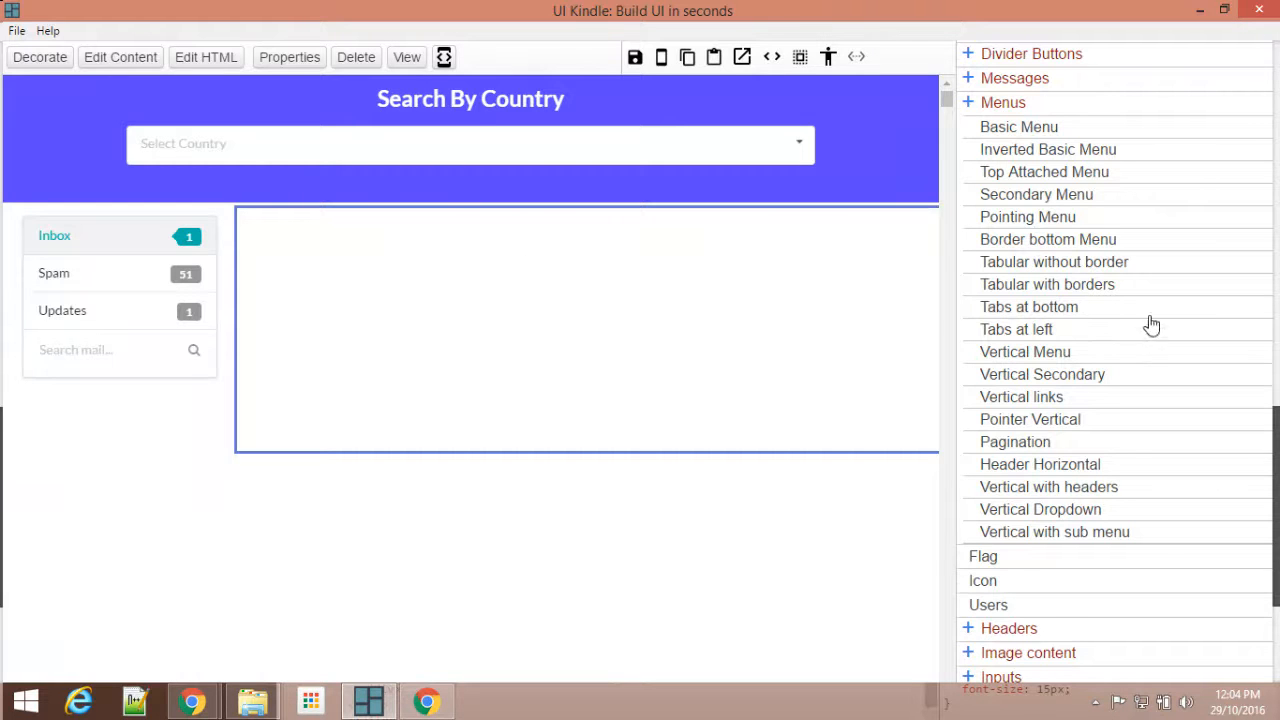
scroll(1057, 183, "up", 6)
scroll(1037, 289, "down", 15)
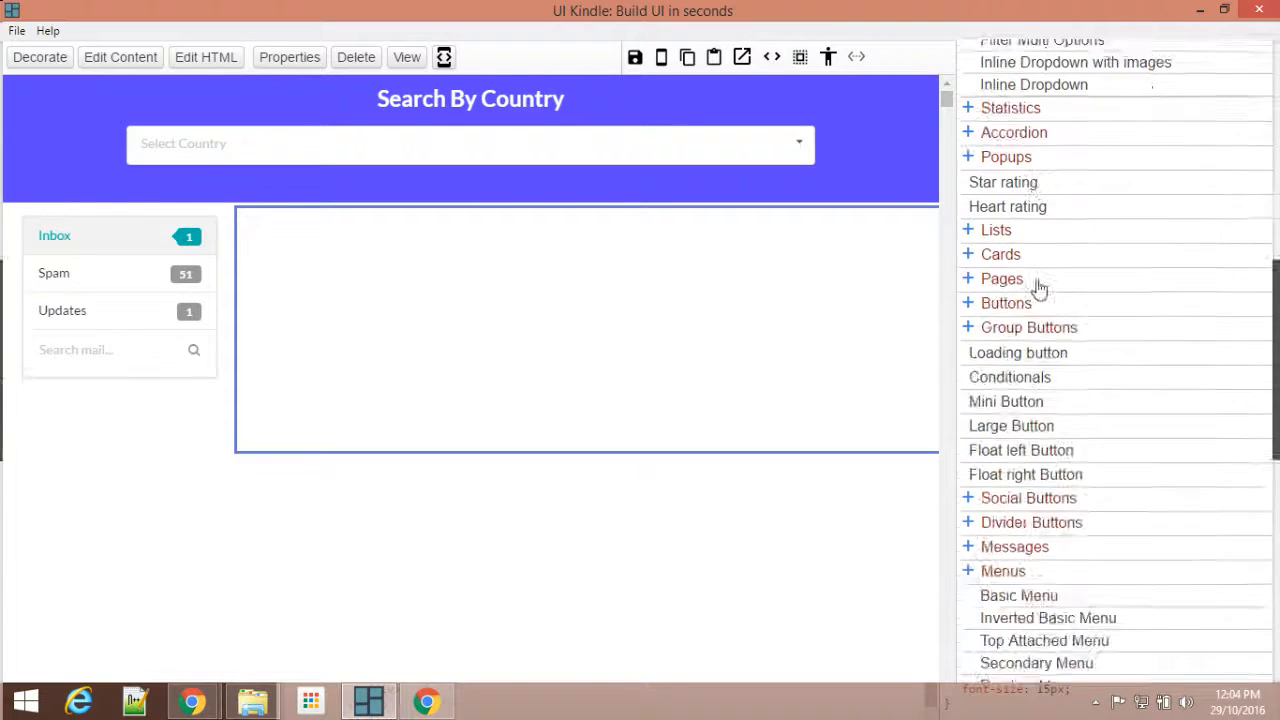
left_click(1020, 627)
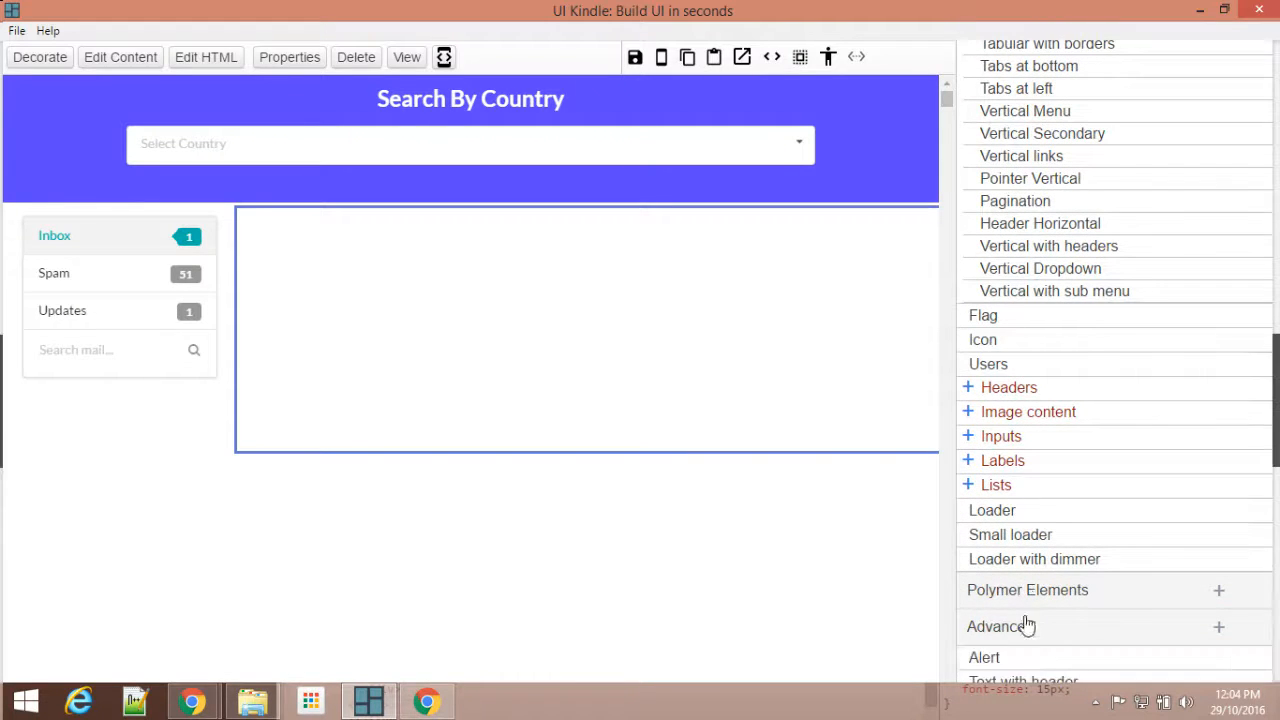
scroll(1049, 537, "down", 5)
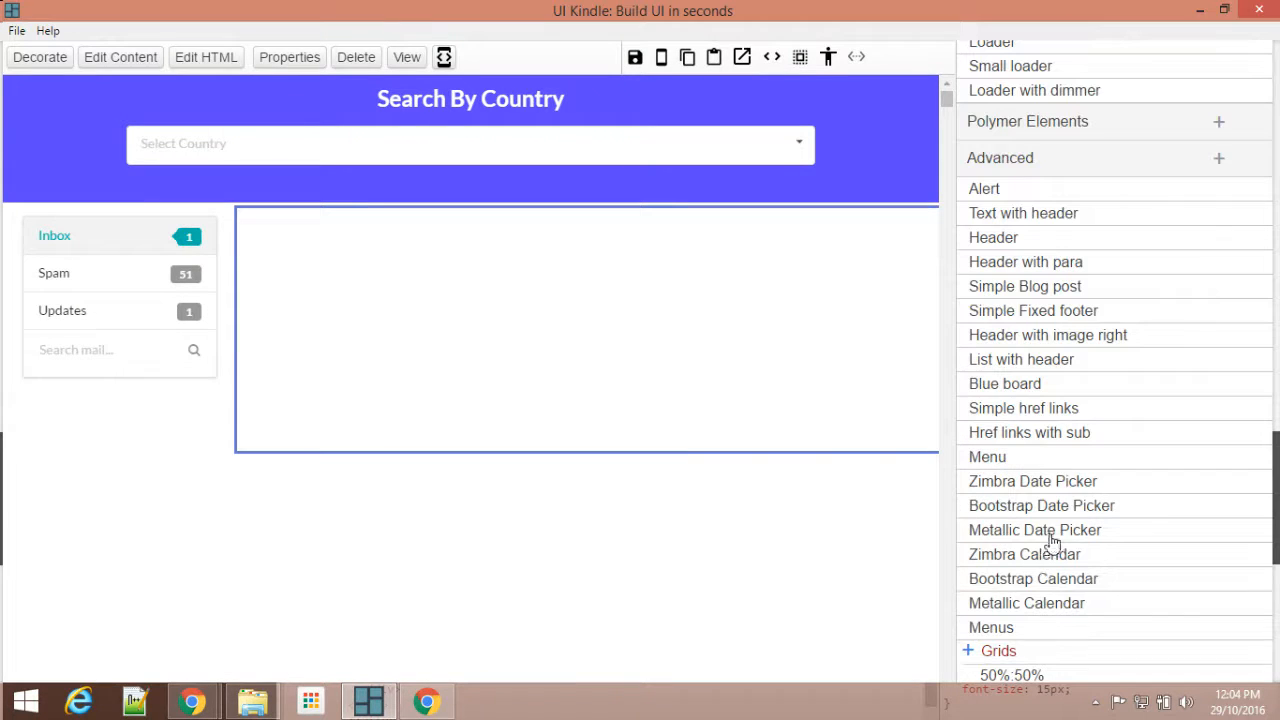
left_click(1039, 216)
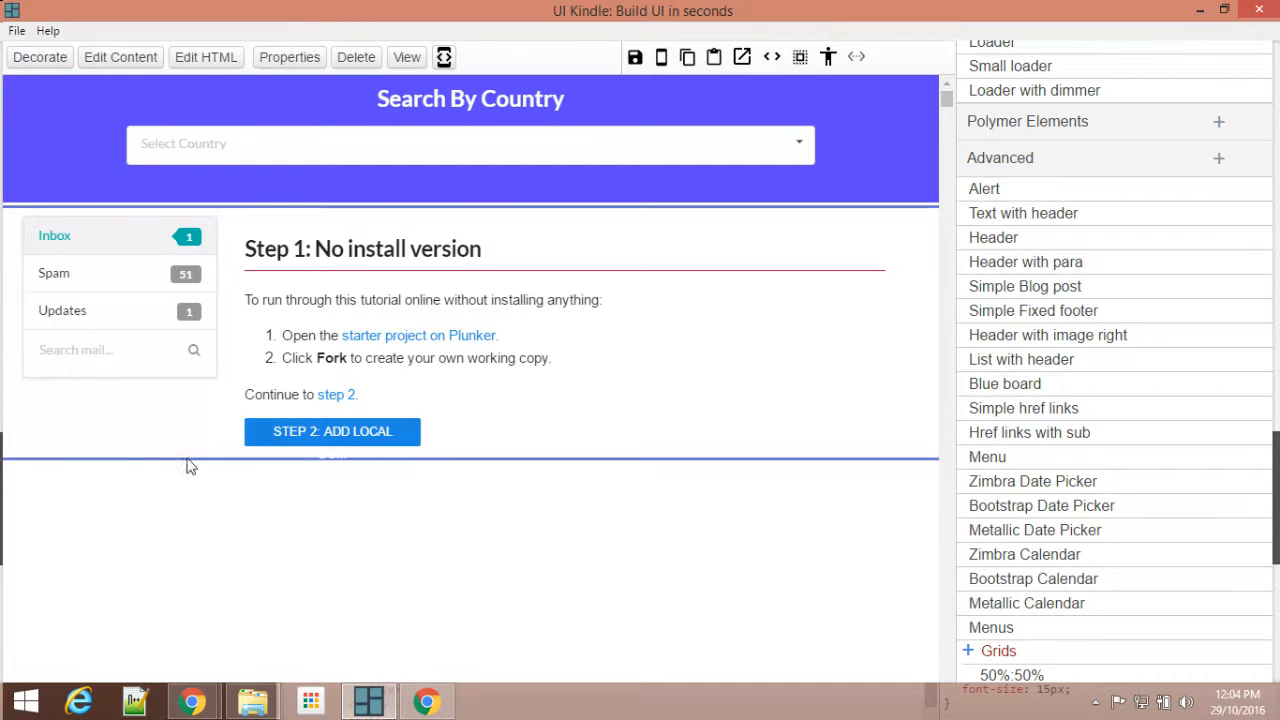
Step: Extend the grid row slightly below its content and save the page
left_click_drag(188, 455, 195, 476)
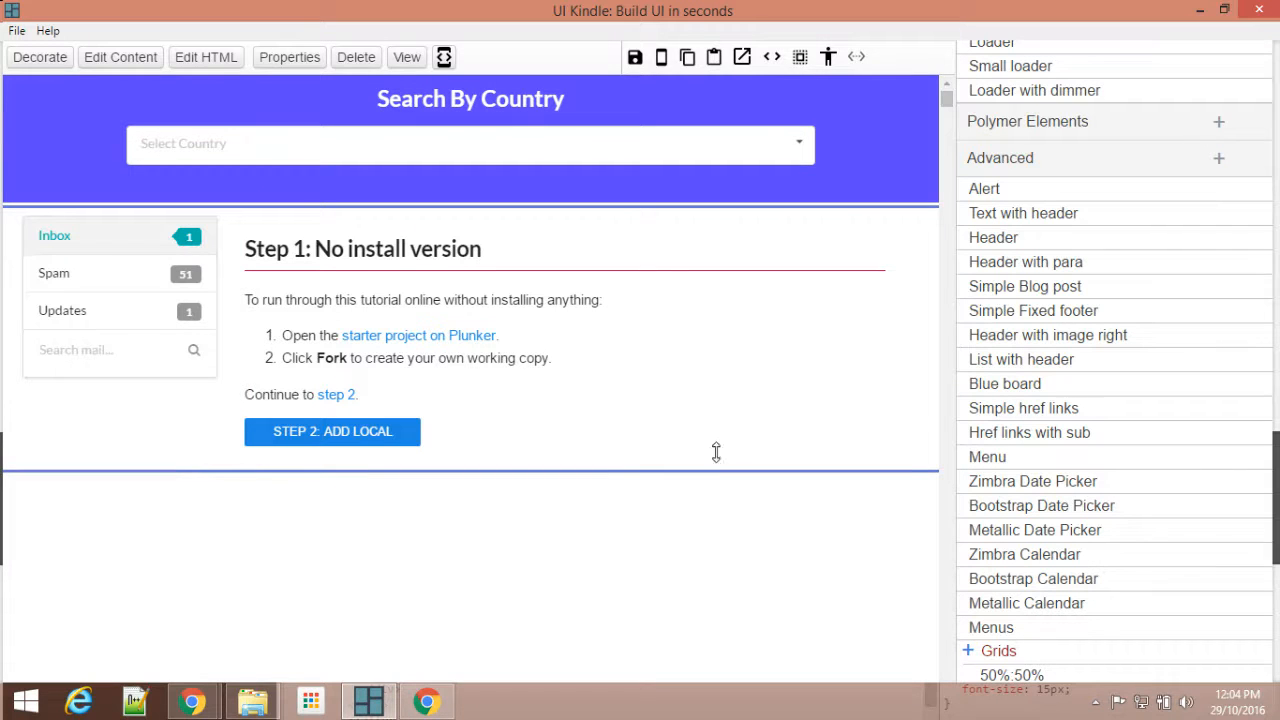
left_click(635, 57)
scroll(491, 490, "down", 3)
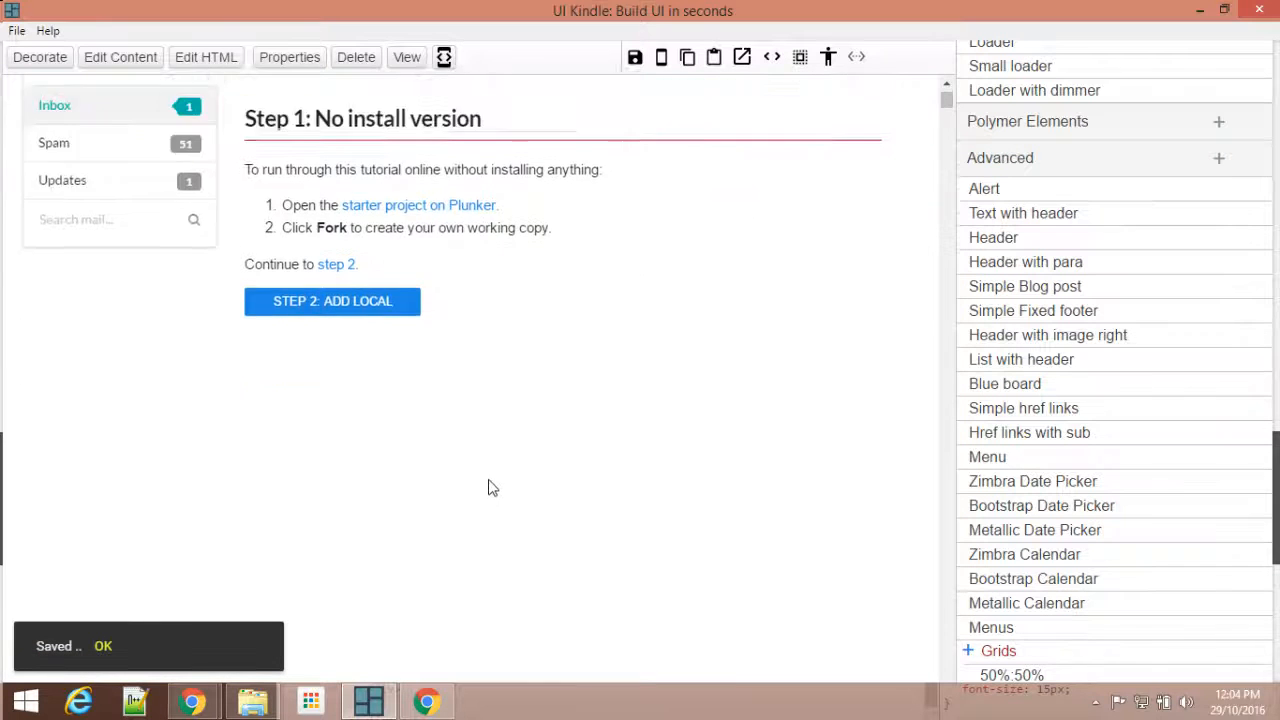
scroll(1160, 343, "up", 6)
scroll(1150, 343, "down", 9)
scroll(1150, 343, "down", 2)
scroll(620, 347, "up", 3)
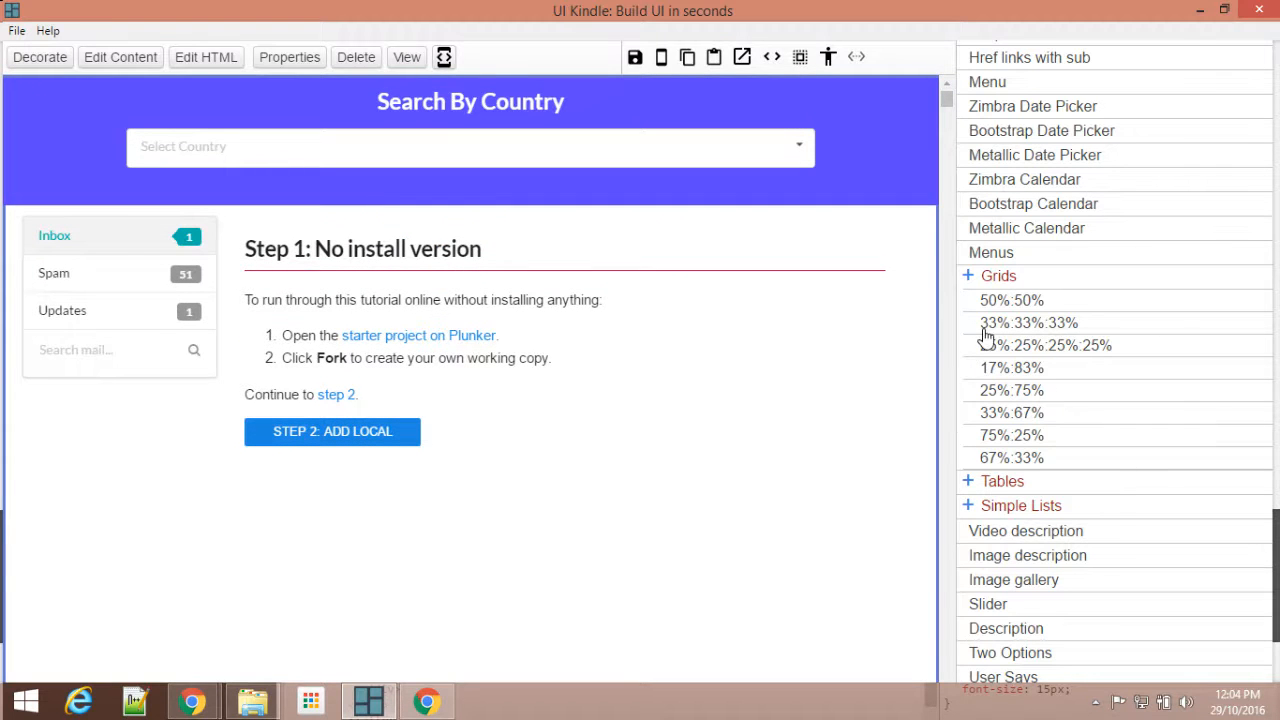
Step: Check the sample page in Chrome, then insert a 33%:33%:33% grid in UI Kindle and place it below the menu and text section
mouse_move(193, 700)
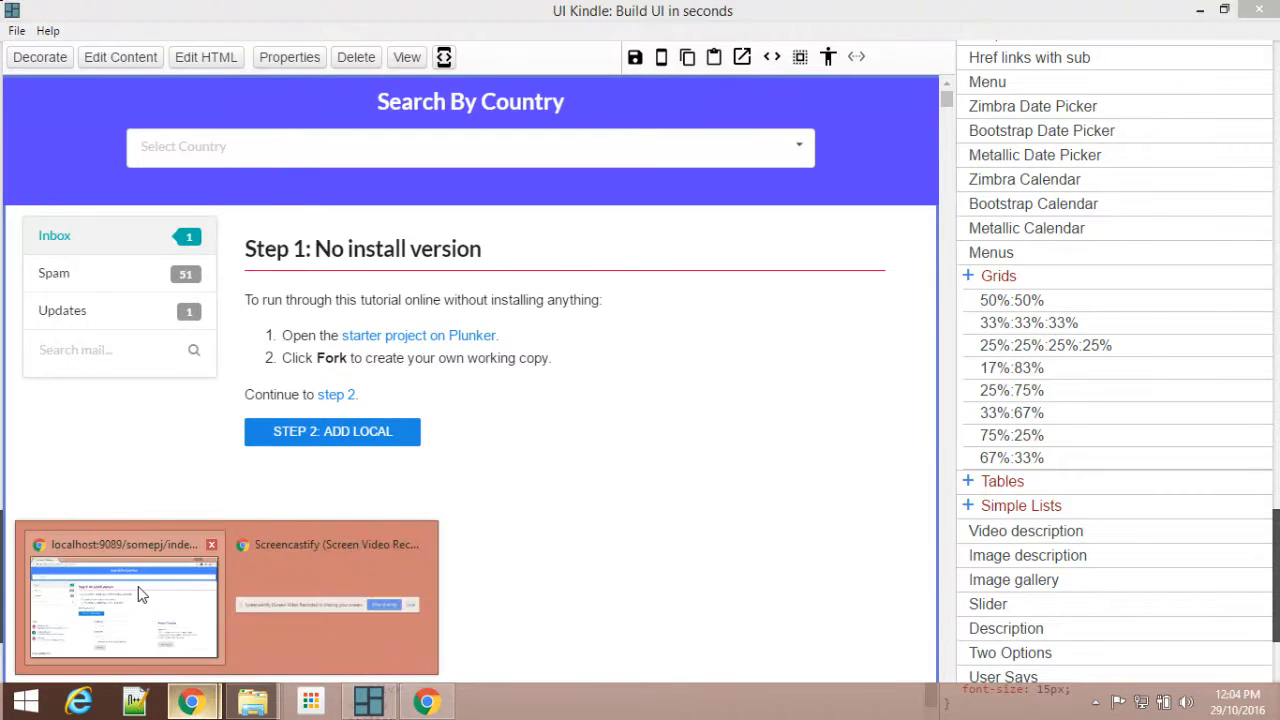
left_click(137, 586)
scroll(648, 421, "down", 1)
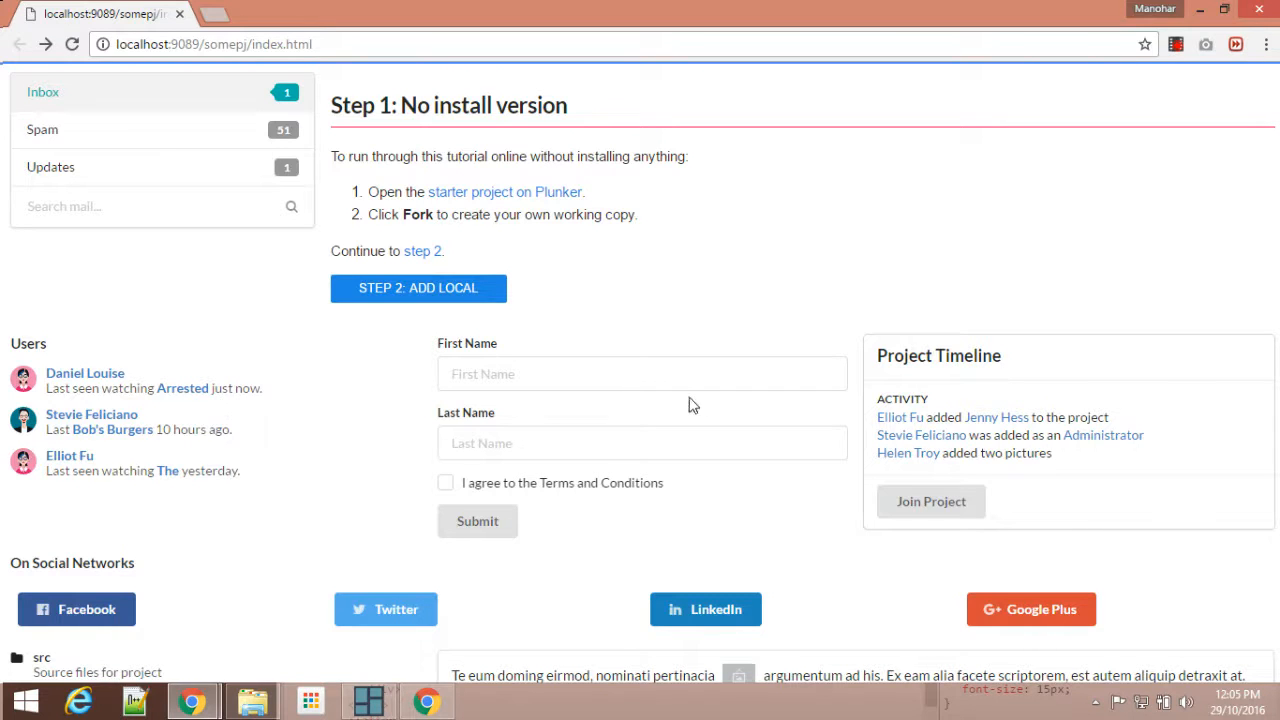
left_click(378, 698)
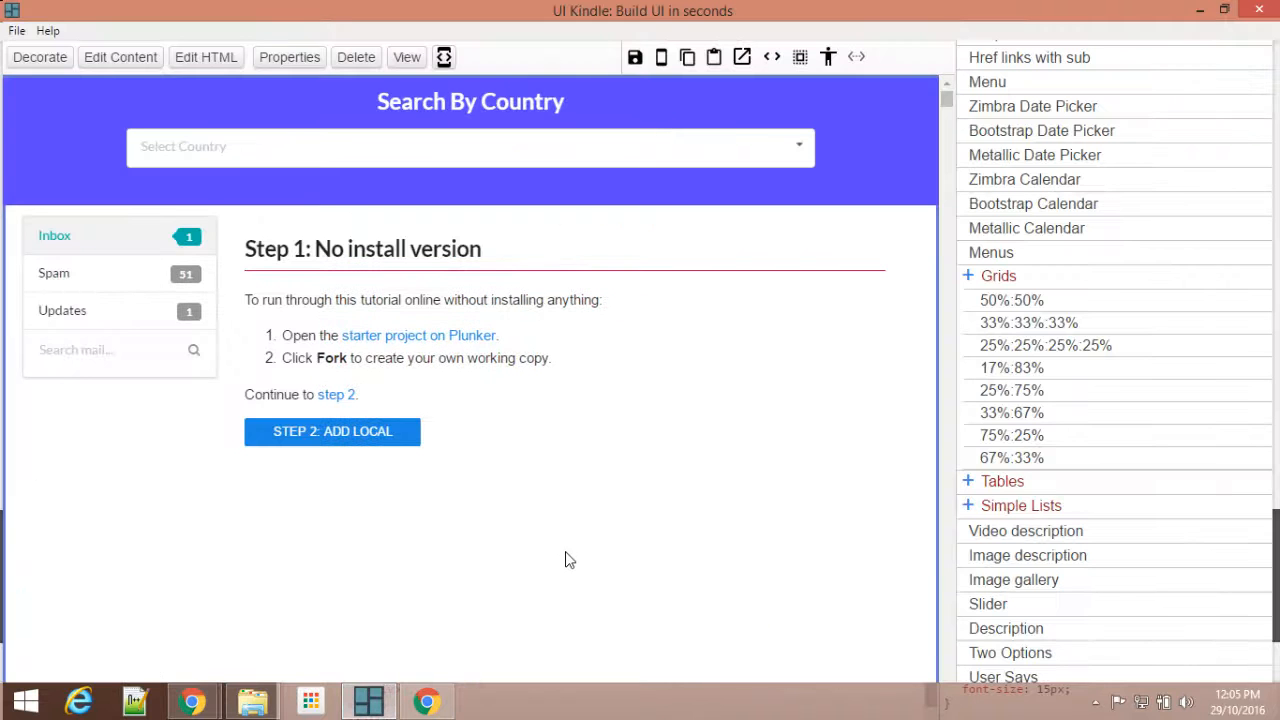
left_click(1020, 330)
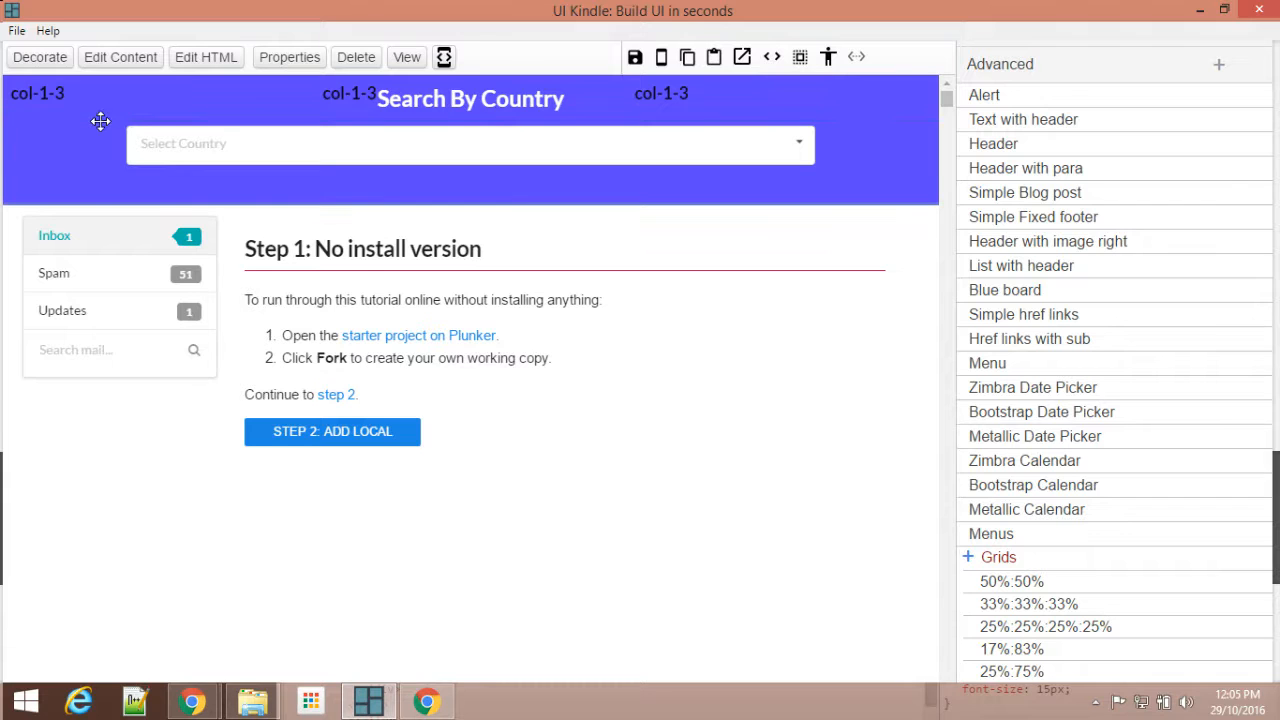
left_click_drag(100, 117, 113, 500)
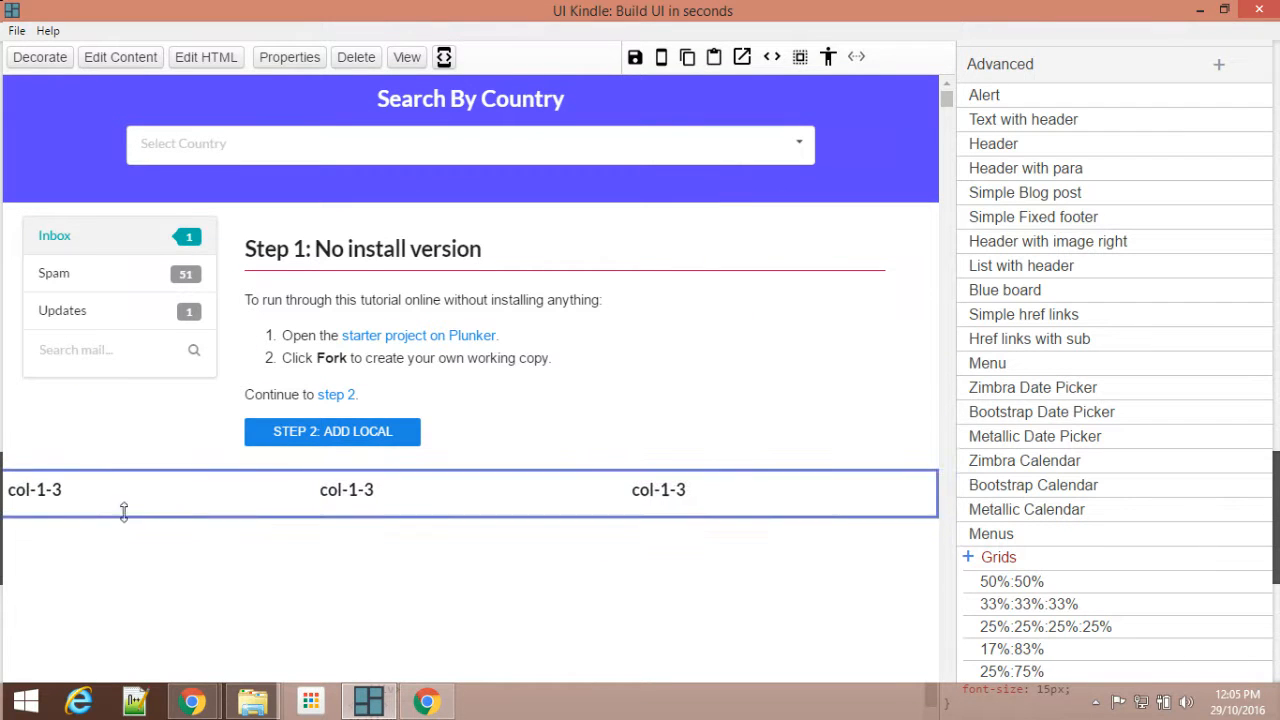
Step: Extend the height of the new three-column grid row to make room for its content
left_click(855, 60)
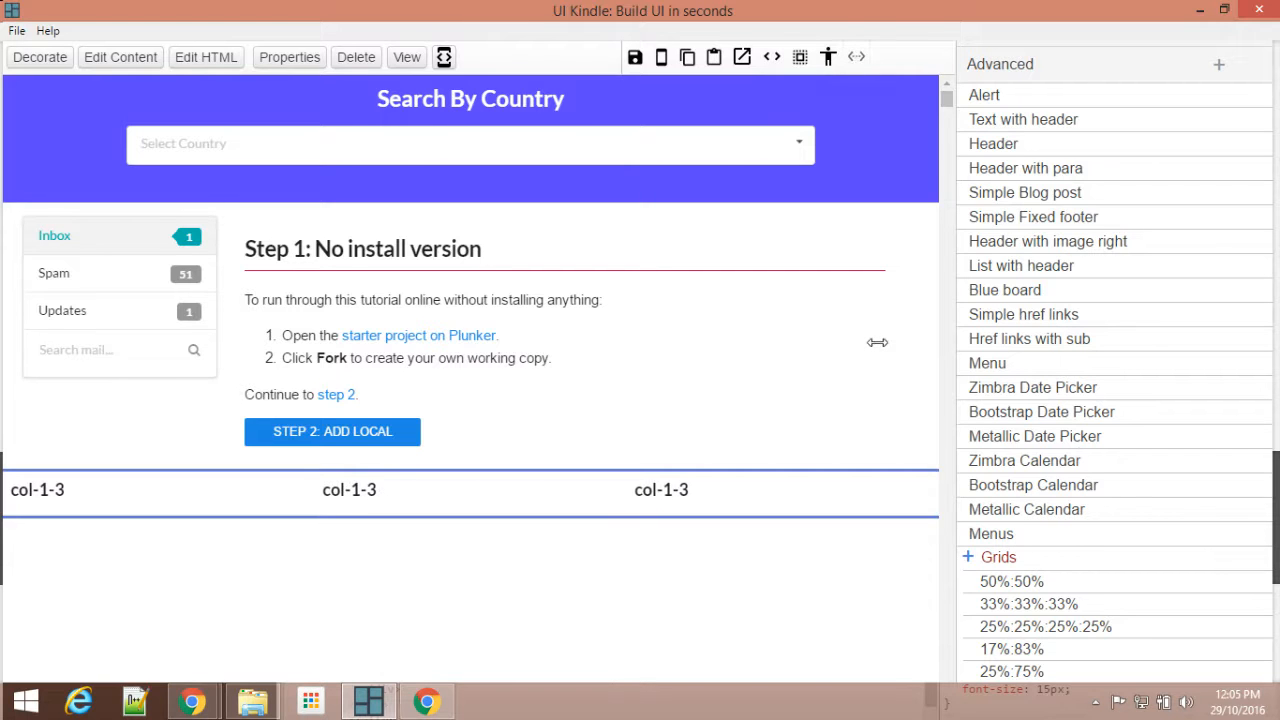
scroll(877, 342, "down", 1)
left_click_drag(475, 418, 457, 574)
scroll(434, 420, "down", 2)
Step: Delete the placeholder heading from the HTML of the first column in the three-column grid
left_click(95, 263)
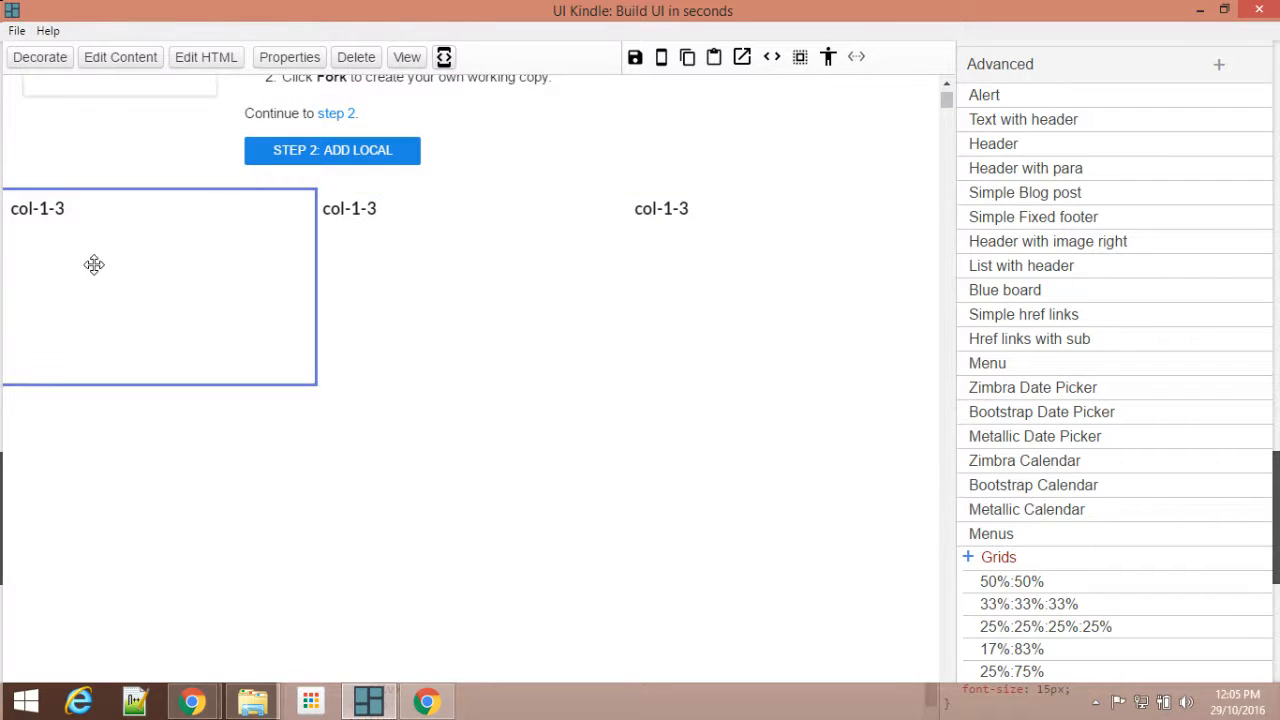
left_click(206, 57)
left_click(897, 203)
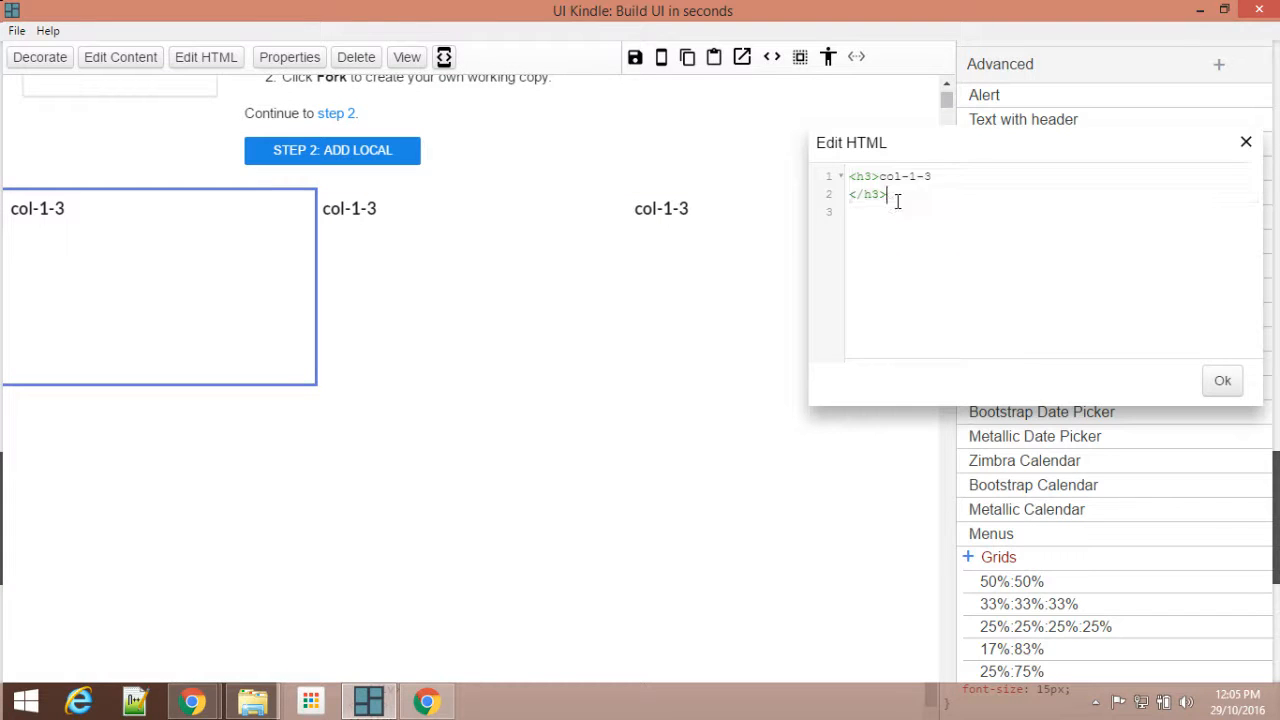
key("ctrl+a")
key("BackSpace")
left_click(1228, 387)
Step: Delete the placeholder heading from the HTML of the grid's middle column
left_click(458, 266)
left_click(289, 57)
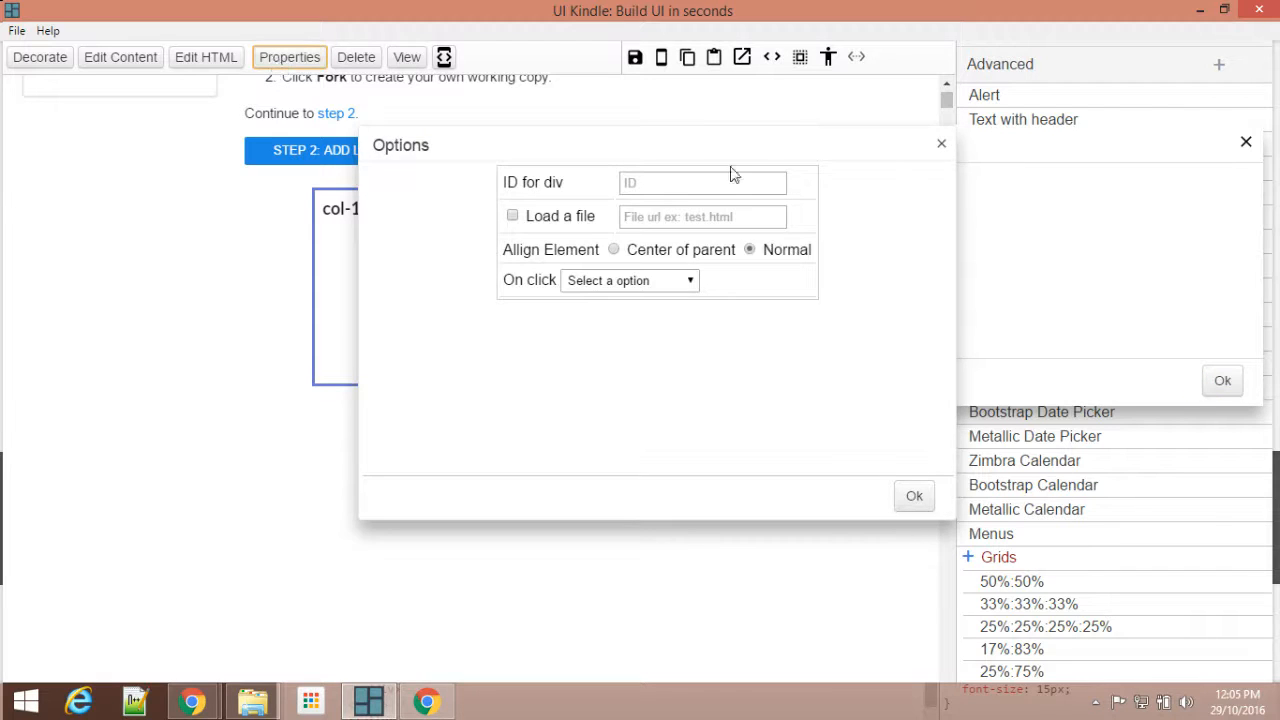
left_click(939, 148)
left_click(206, 57)
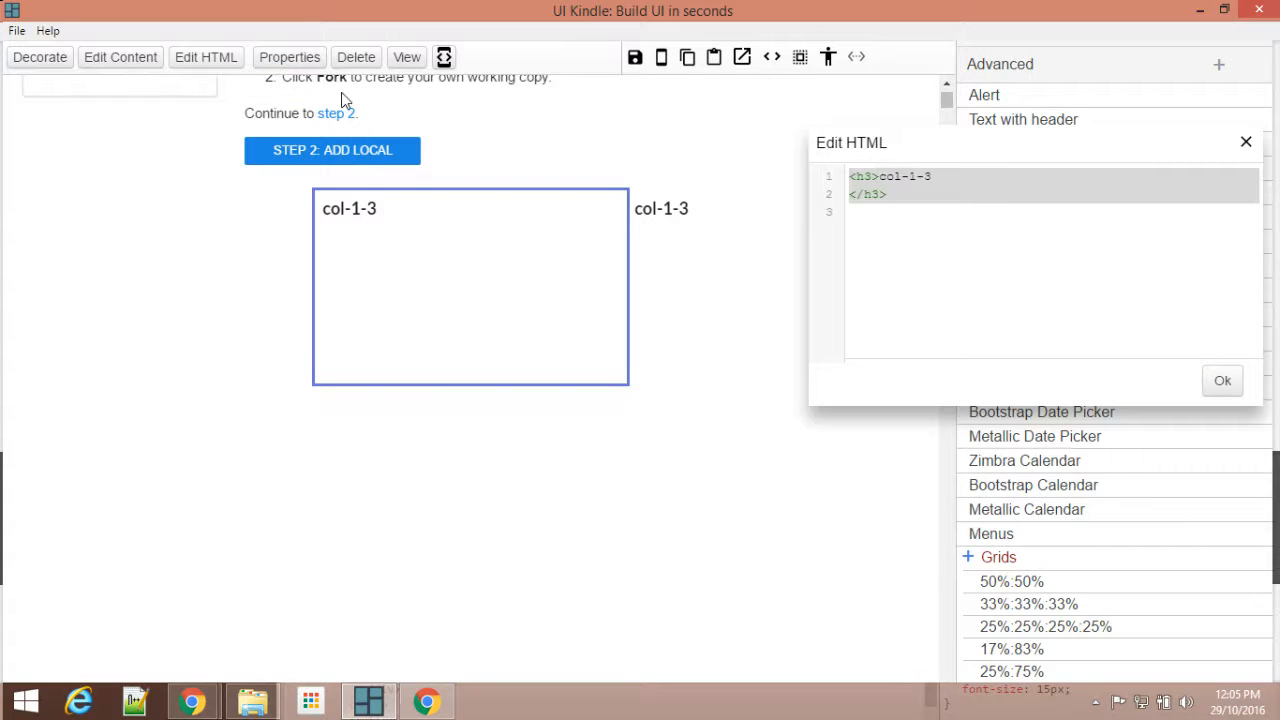
left_click_drag(890, 194, 848, 177)
key("Delete")
left_click(1222, 381)
Step: Delete the placeholder heading from the HTML of the grid's third column and close the HTML editor
left_click(683, 250)
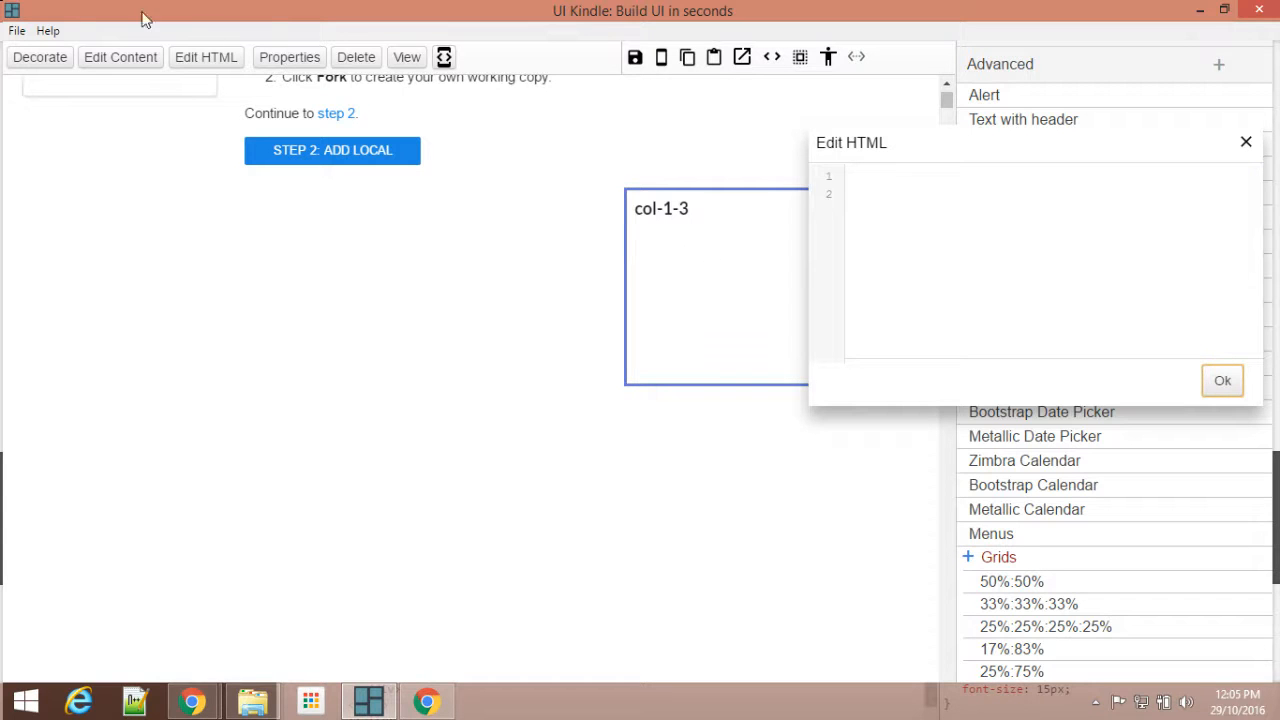
left_click(205, 60)
left_click_drag(901, 191, 848, 177)
key("Delete")
left_click(1210, 381)
left_click(1246, 142)
Step: Consult the sample page in Chrome and add an h4 heading "Users" to the HTML of the grid's first column
left_click(117, 271)
mouse_move(192, 700)
left_click(143, 588)
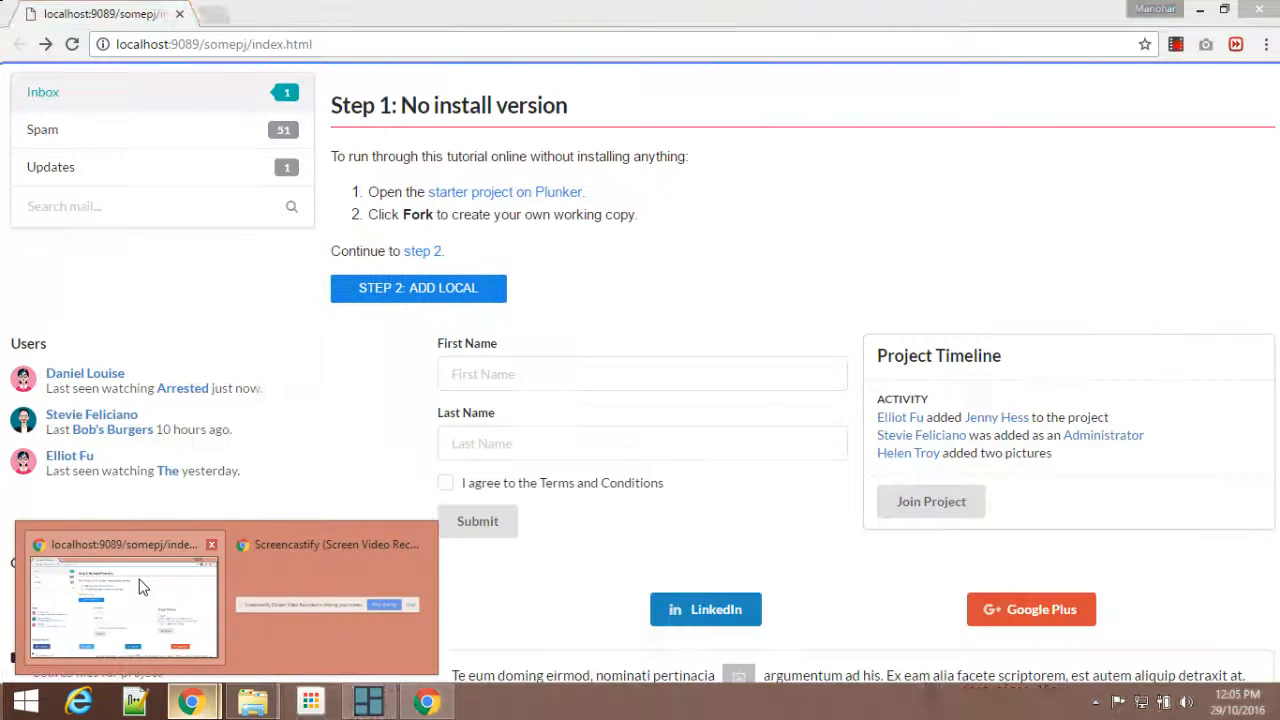
left_click(372, 703)
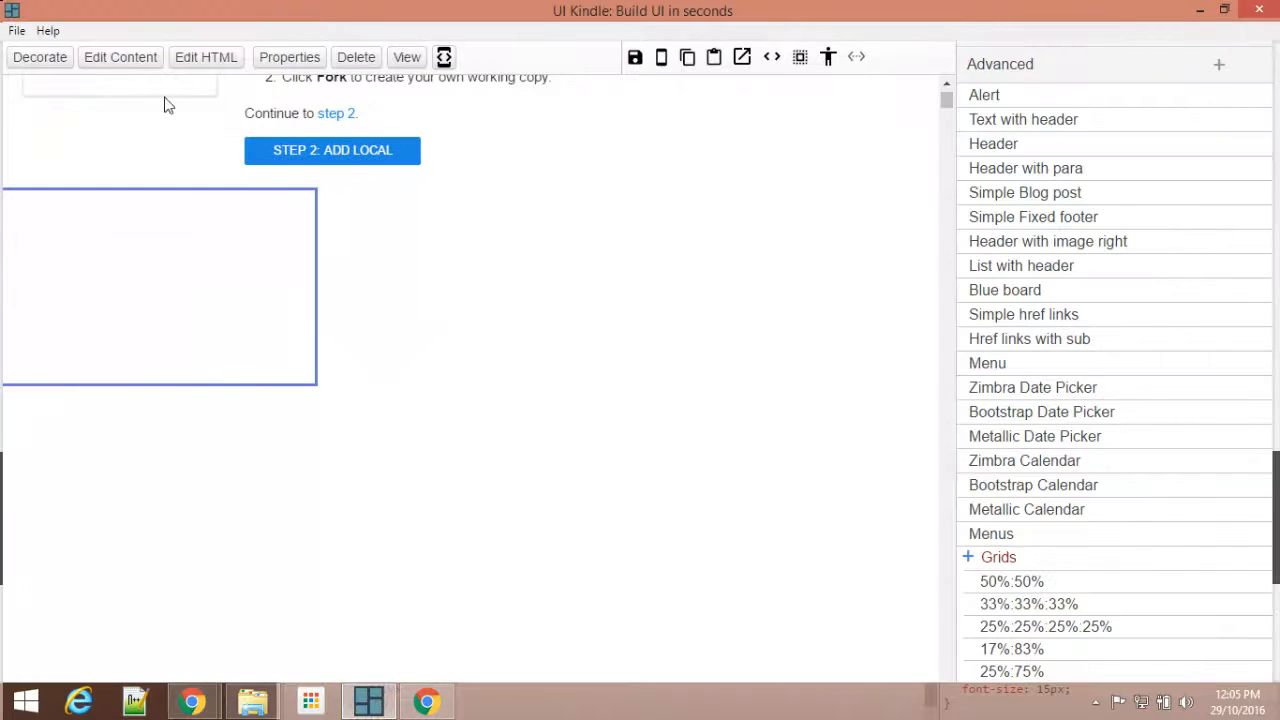
scroll(211, 257, "up", 2)
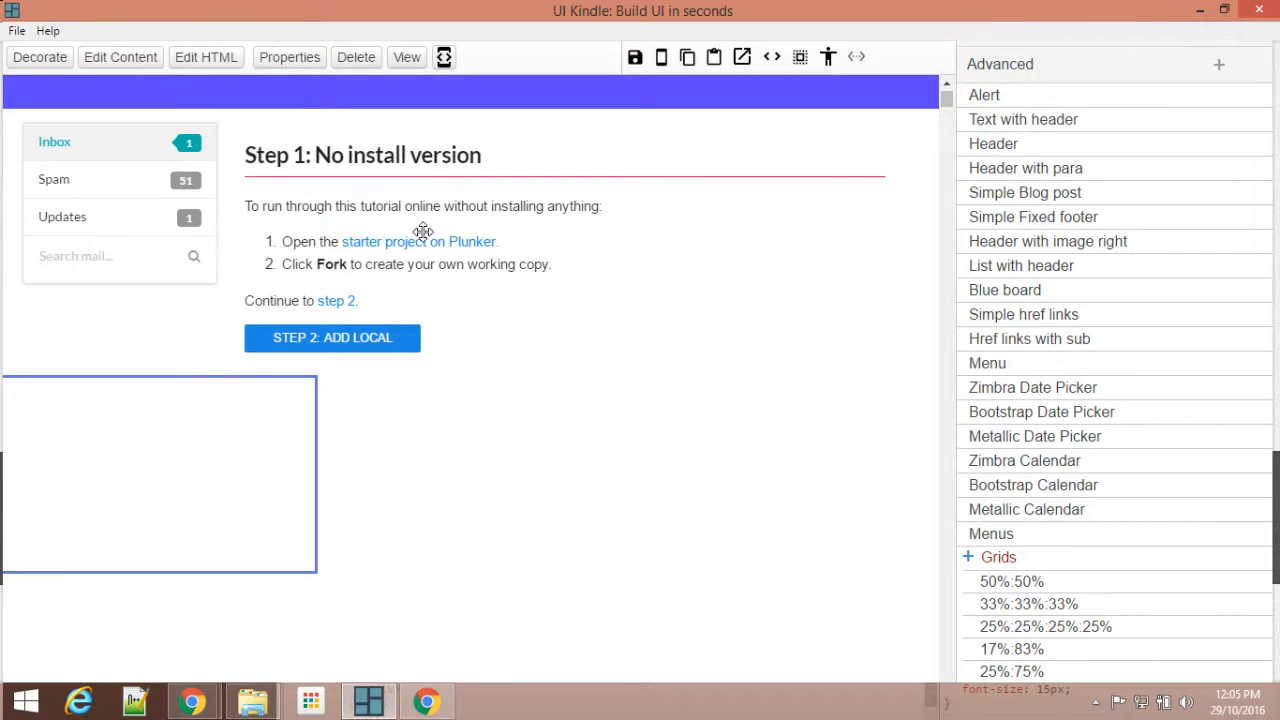
scroll(400, 238, "up", 1)
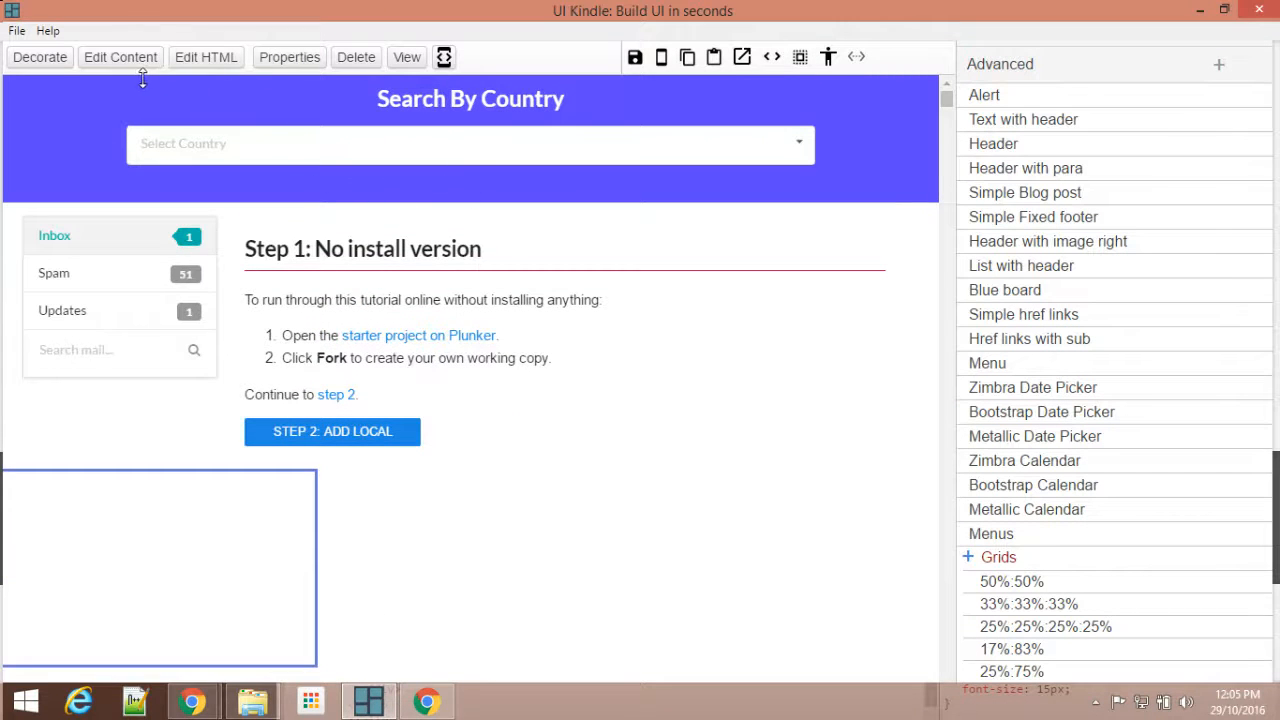
scroll(240, 463, "down", 1)
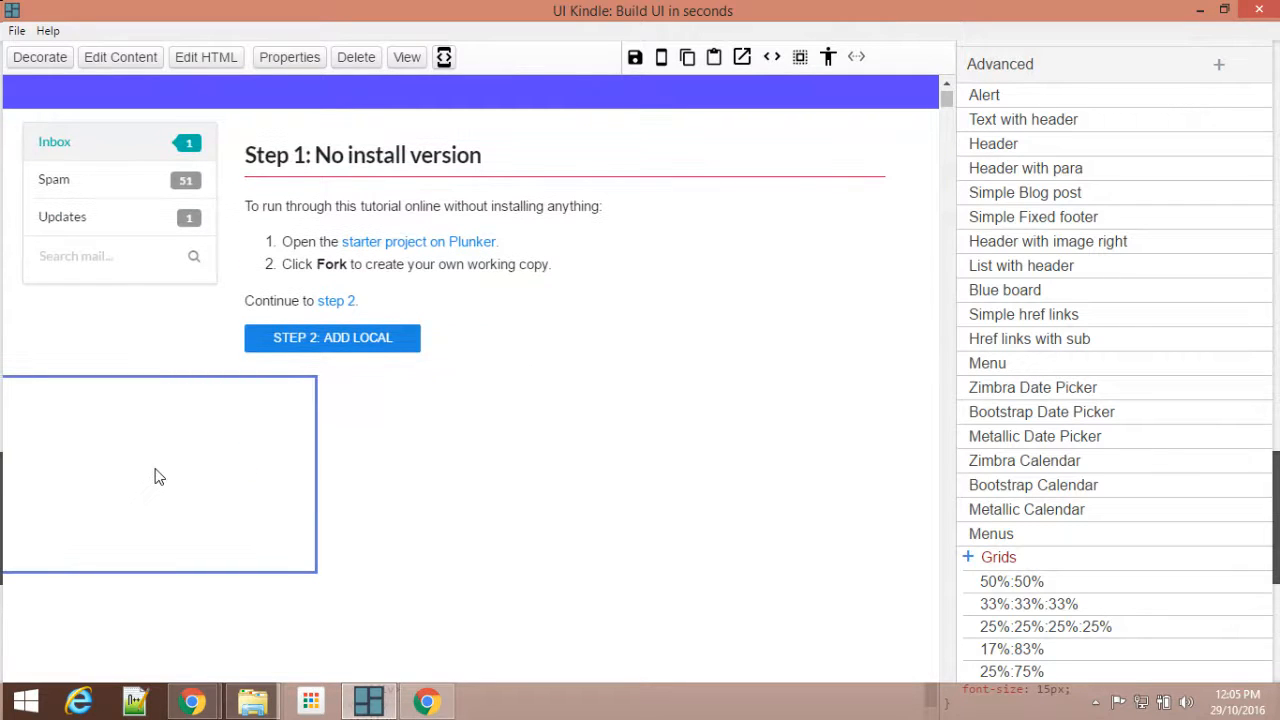
left_click(218, 57)
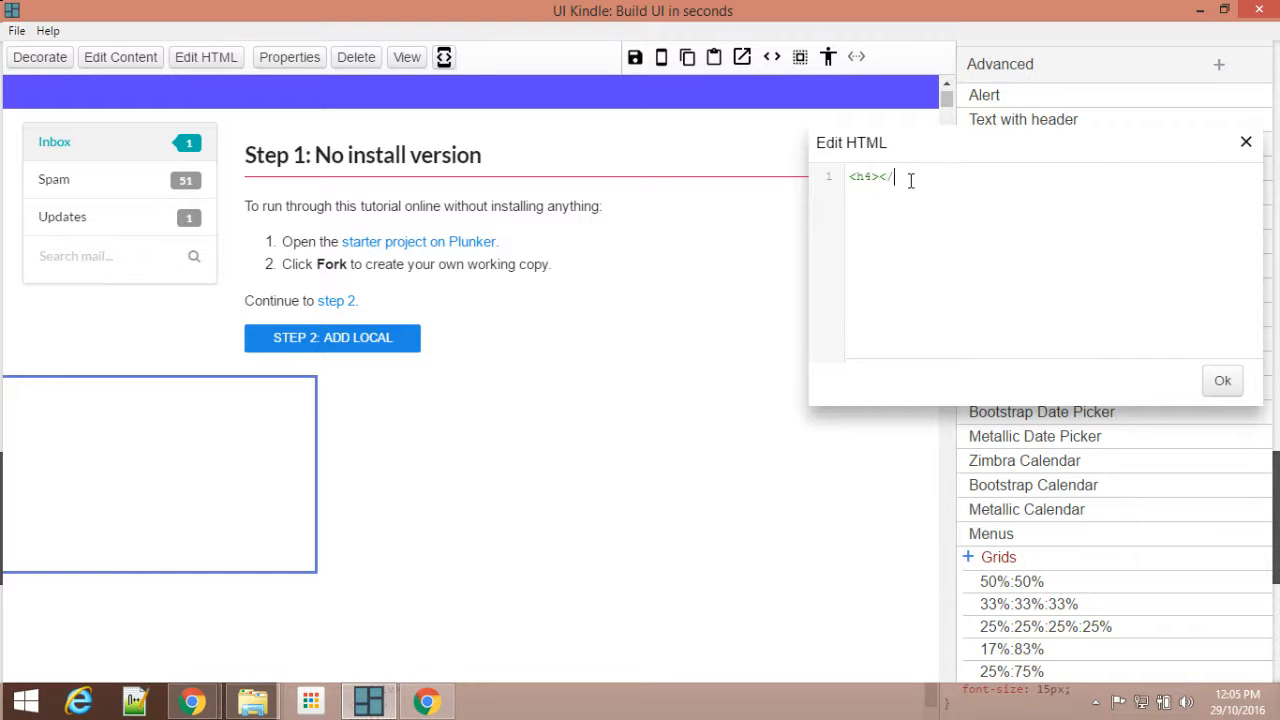
key("Left")
key("Left")
key("Left")
left_click(1222, 385)
left_click(1245, 142)
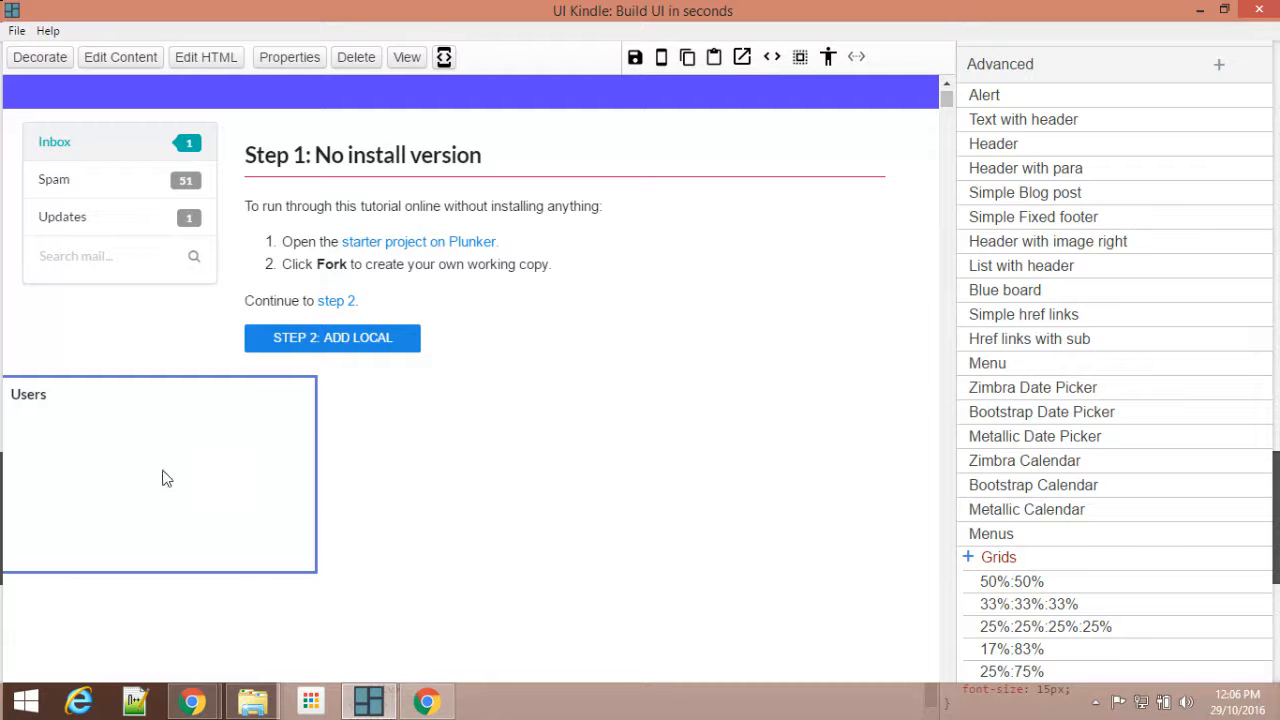
Step: Insert the Semantic UI "More" list element below the Users heading in the first column
left_click(1032, 72)
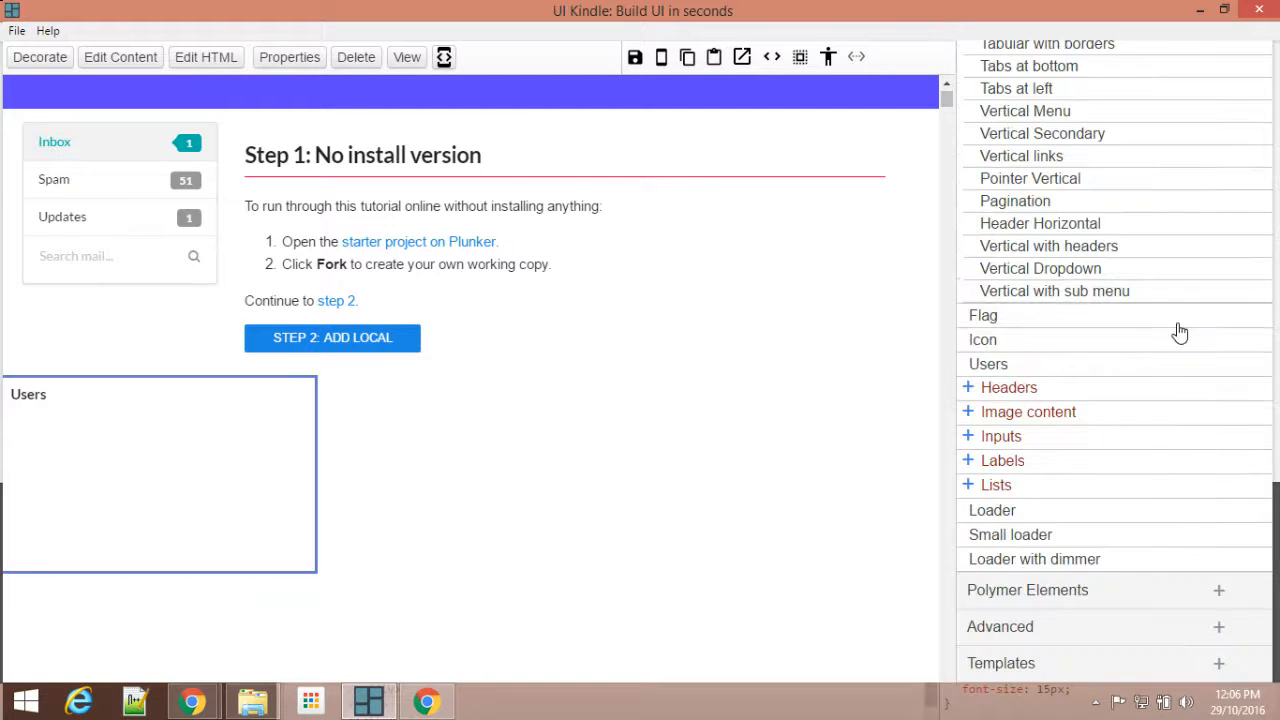
scroll(1177, 334, "up", 3)
scroll(1177, 330, "down", 3)
left_click(997, 485)
scroll(1170, 410, "down", 1)
scroll(1170, 400, "down", 3)
left_click(1020, 182)
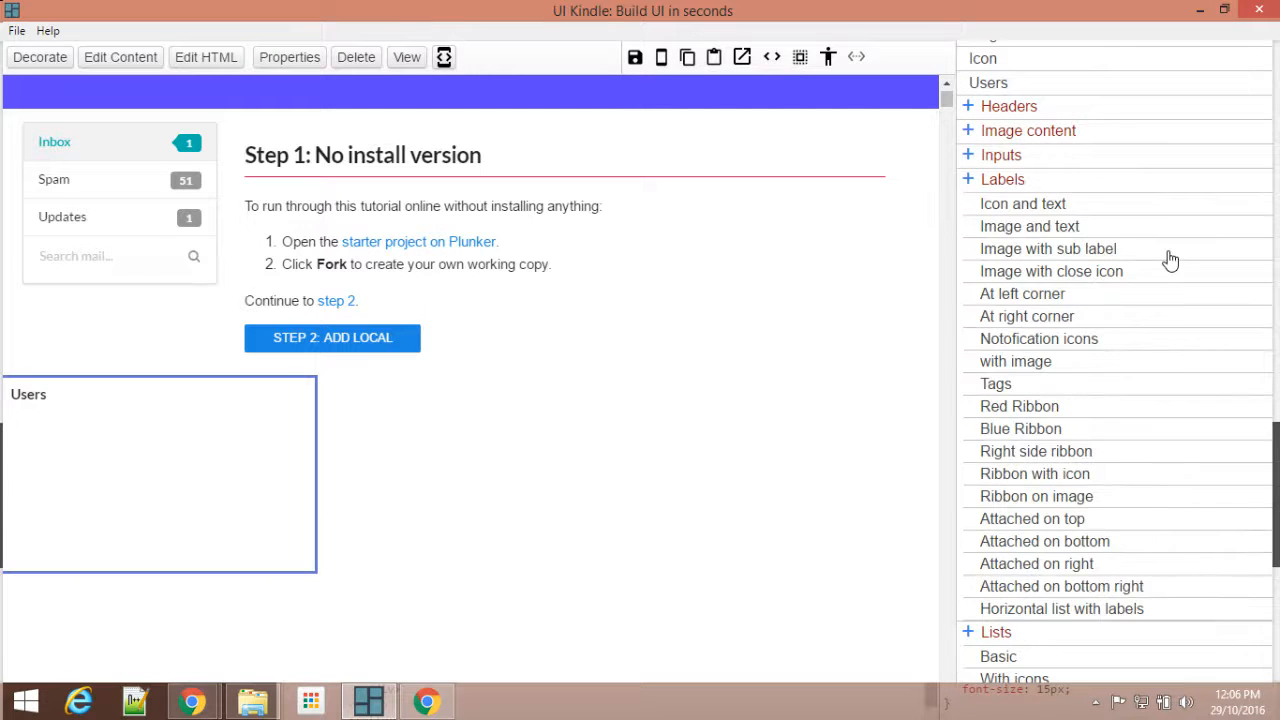
scroll(1170, 260, "down", 1)
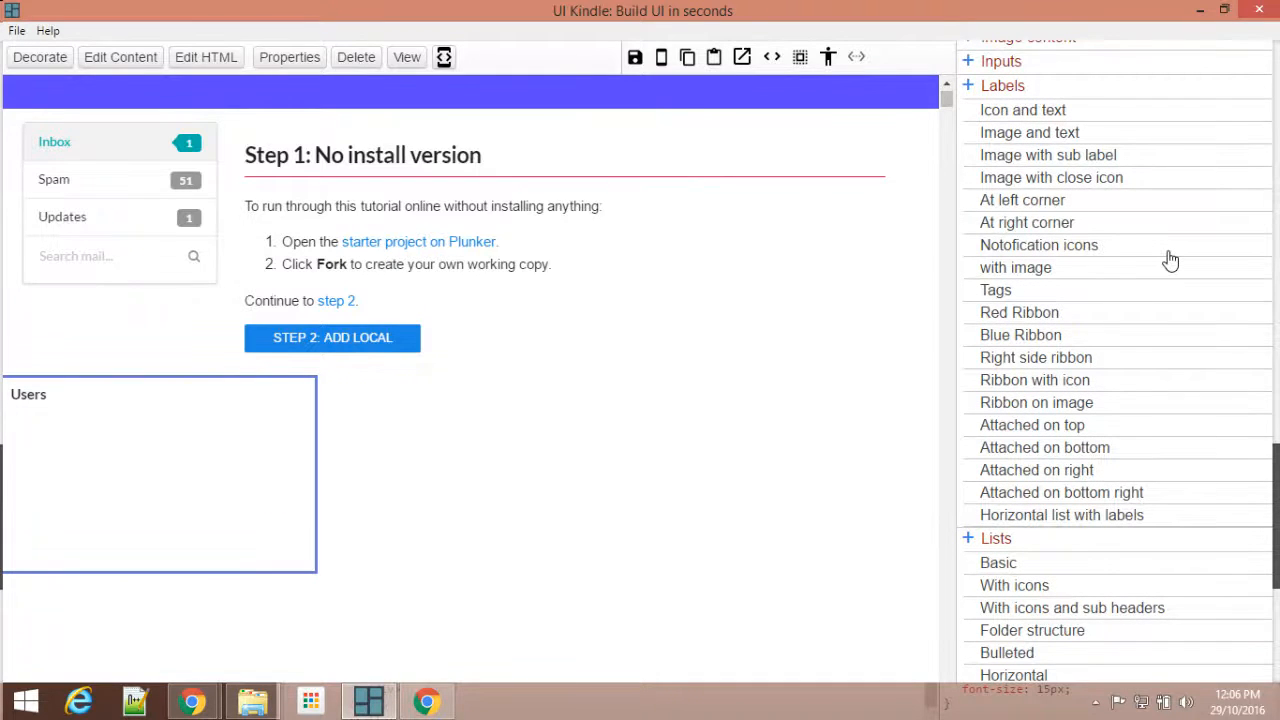
left_click(1005, 90)
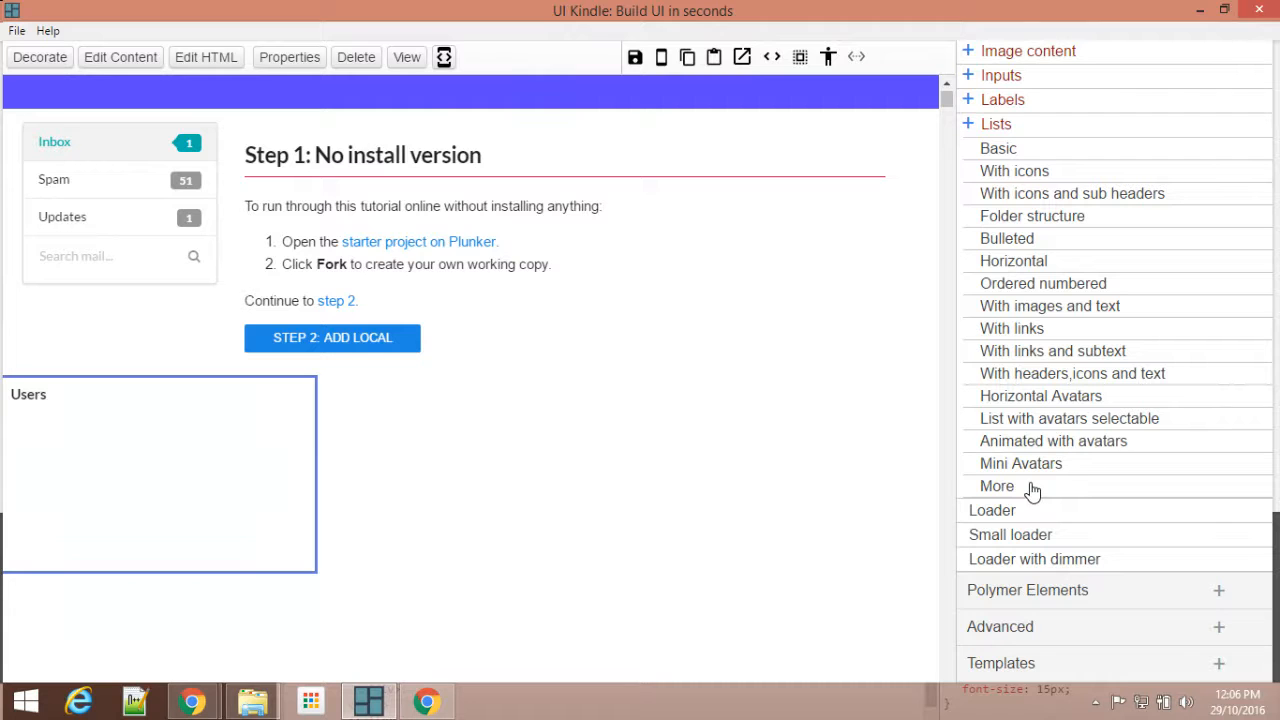
left_click(997, 488)
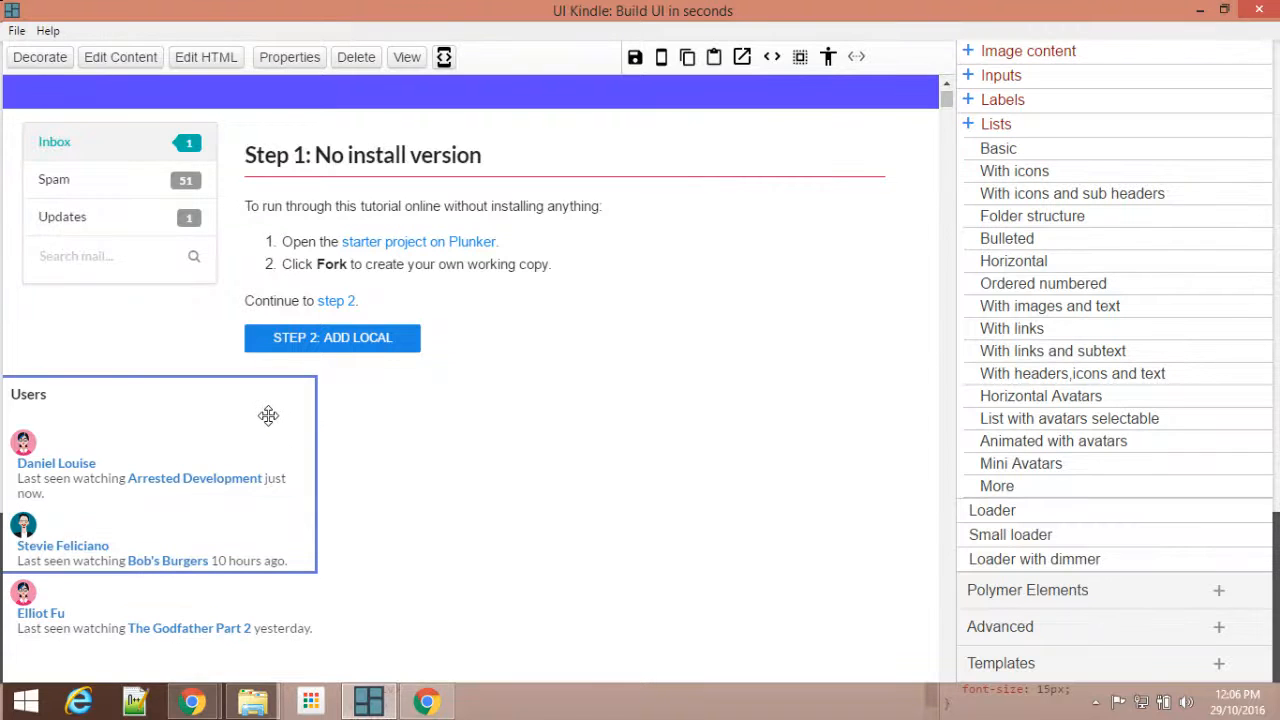
Step: Shorten the user list in the HTML by deleting "Development", the second user's last name and the third user's first name
left_click(205, 58)
scroll(1072, 249, "up", 8)
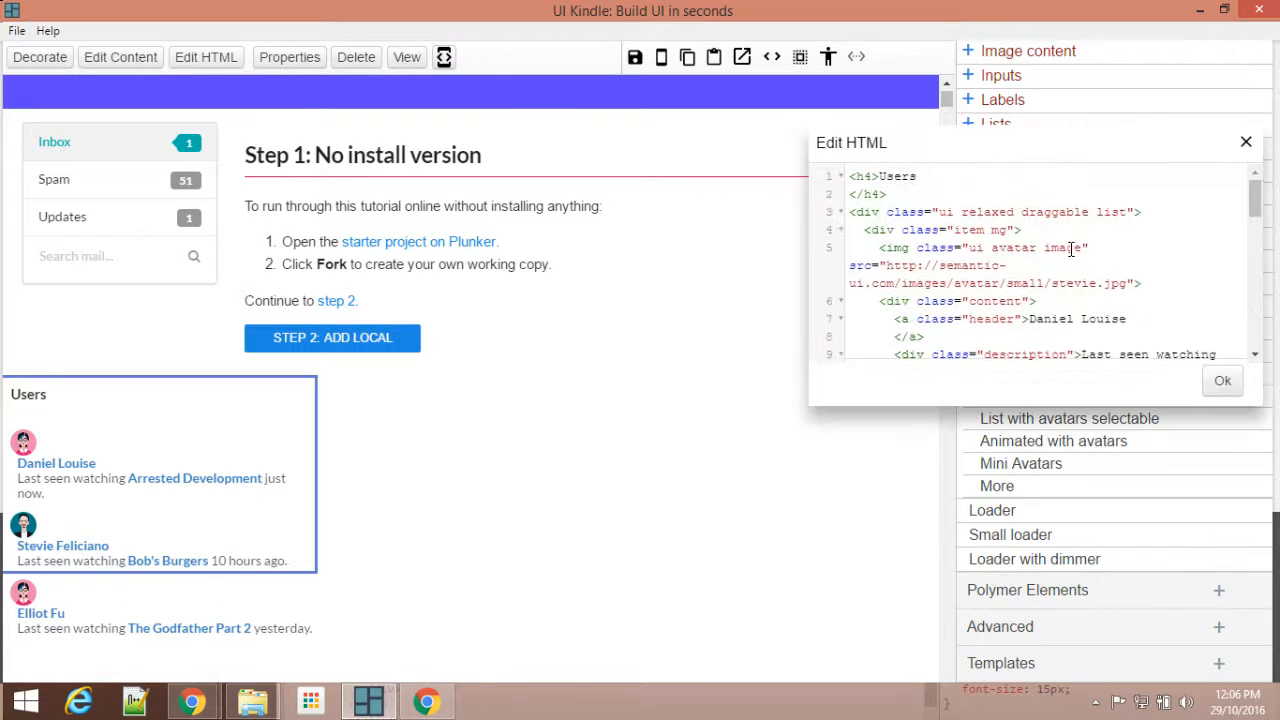
scroll(1185, 190, "up", 2)
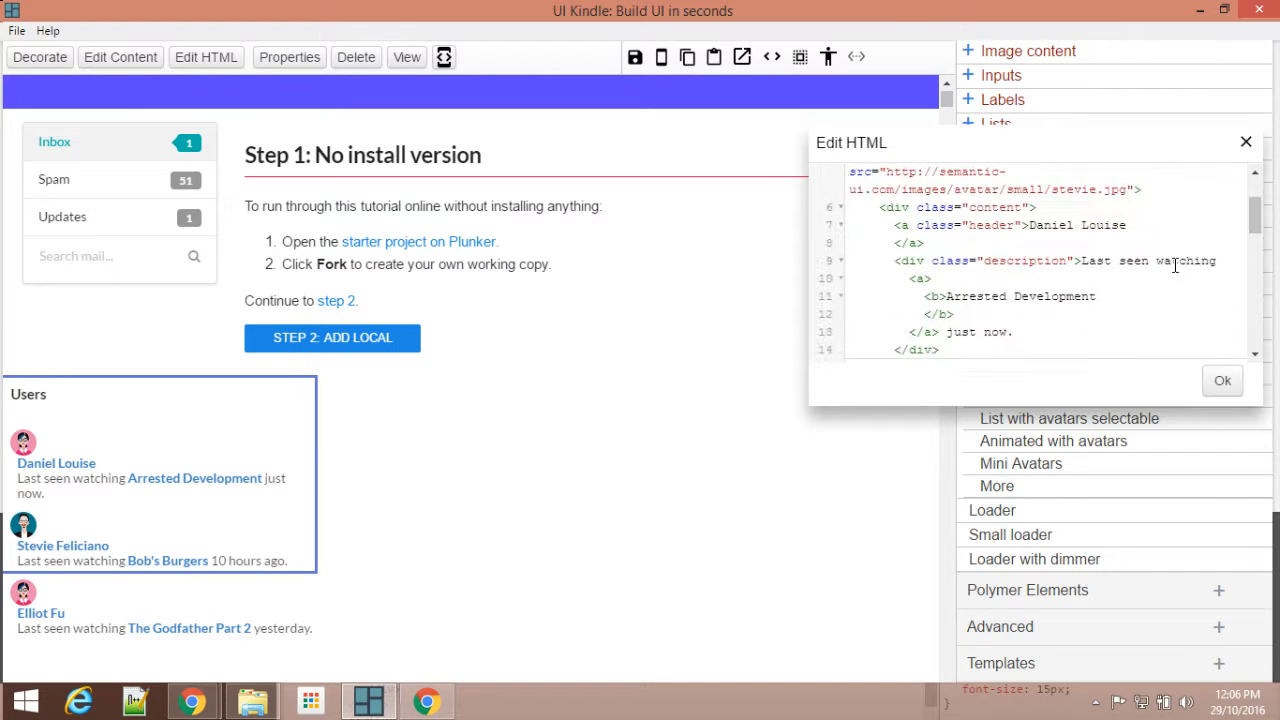
left_click_drag(1097, 299, 1004, 302)
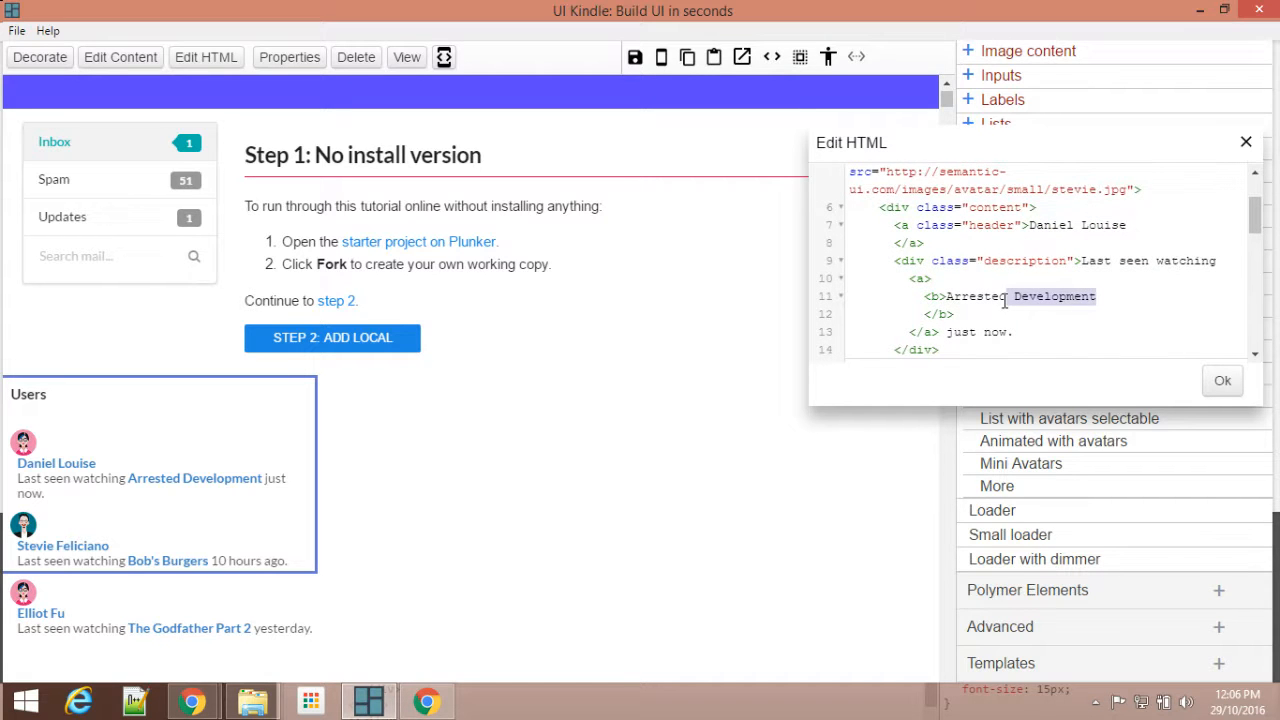
key("BackSpace")
scroll(1123, 314, "down", 5)
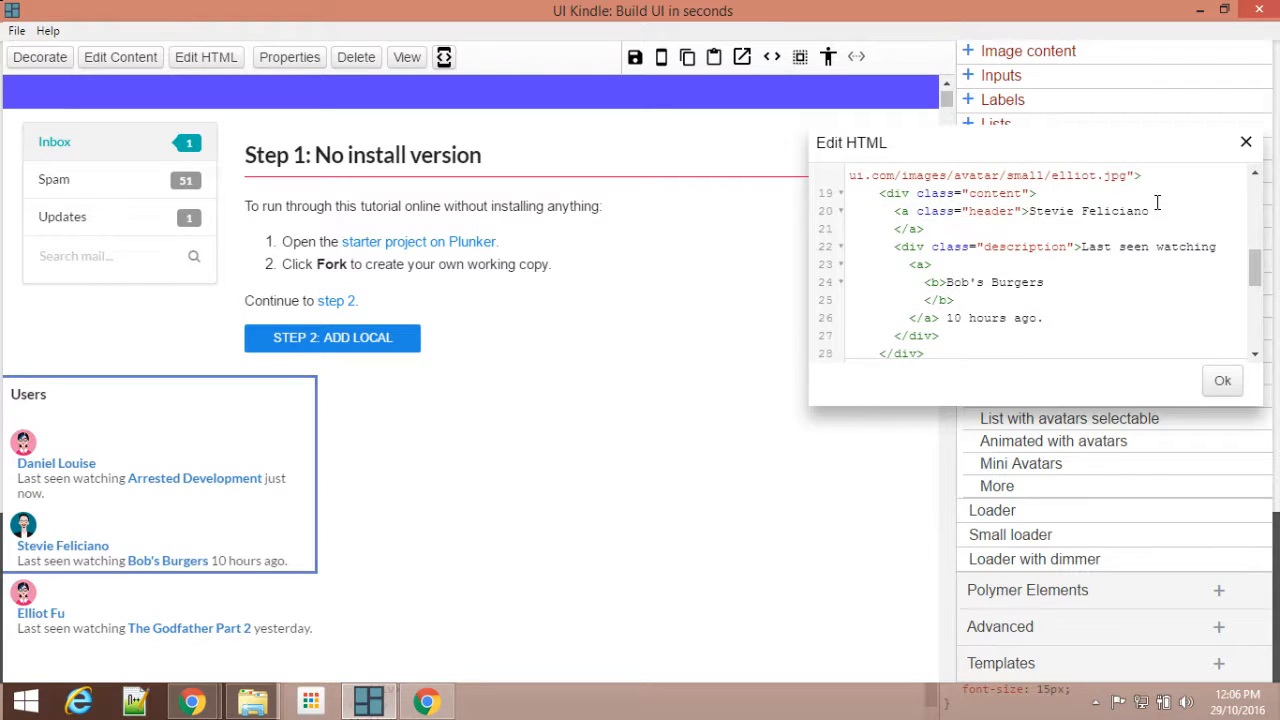
left_click_drag(1150, 211, 1084, 211)
key("BackSpace")
scroll(1185, 232, "down", 5)
double_click(1061, 197)
key("BackSpace")
left_click(1224, 384)
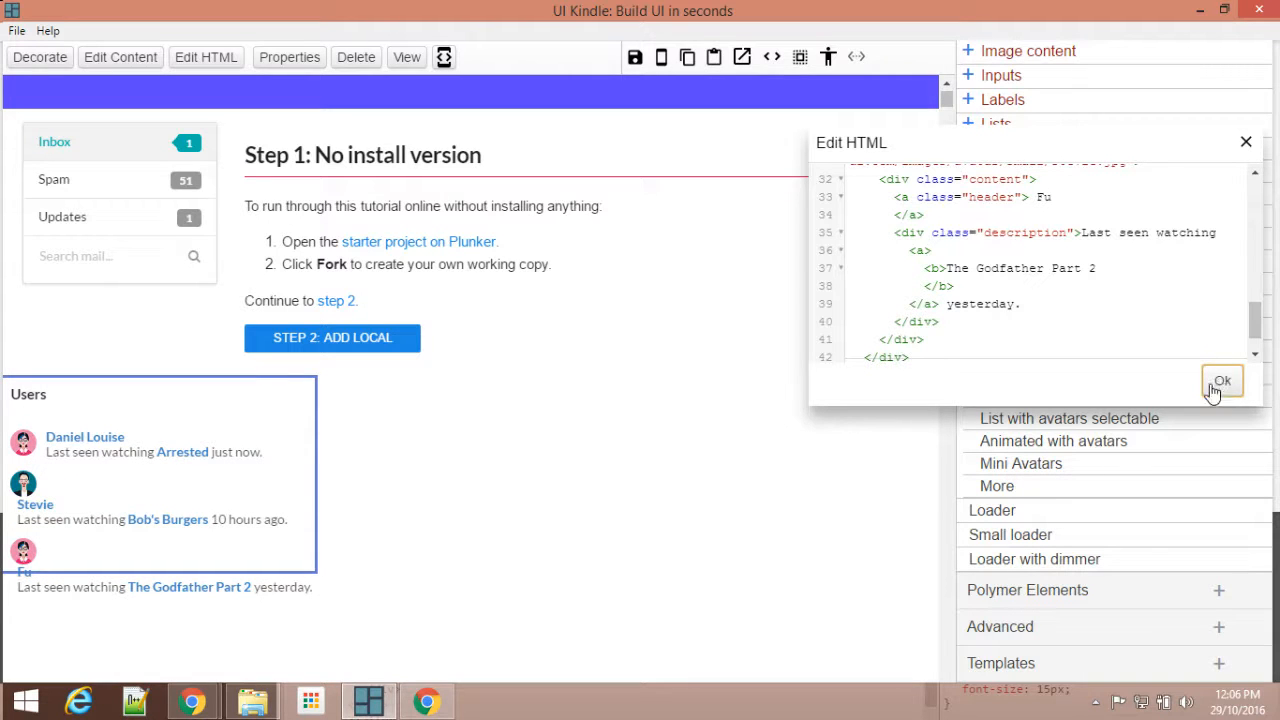
left_click(1246, 142)
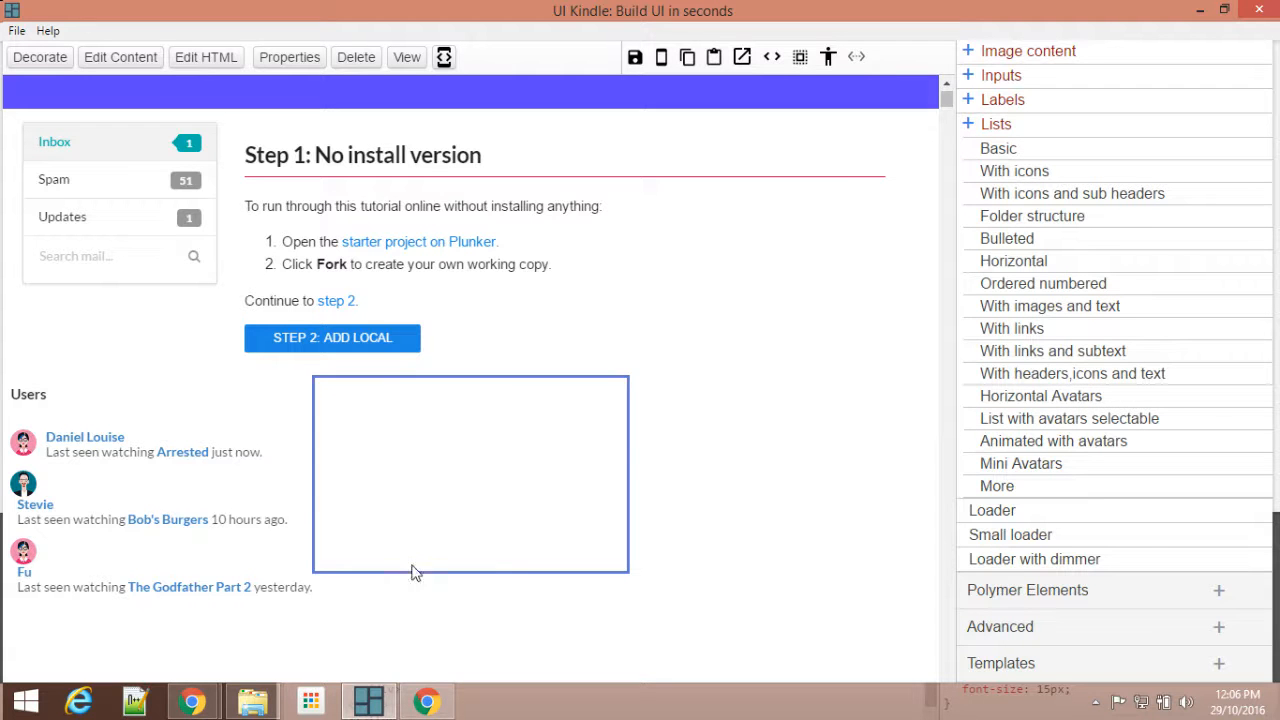
Step: Insert the Semantic UI "Basic Form" element into the middle column of the three-column grid
scroll(1170, 314, "up", 8)
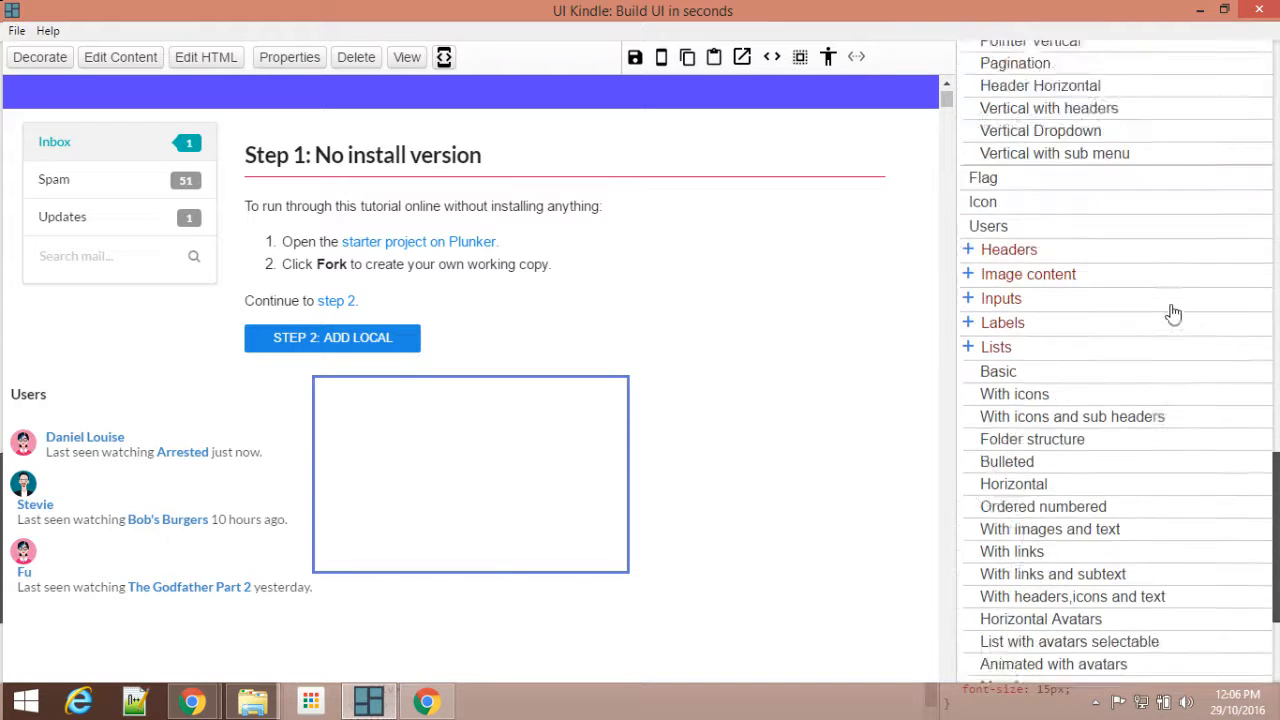
scroll(1052, 266, "up", 5)
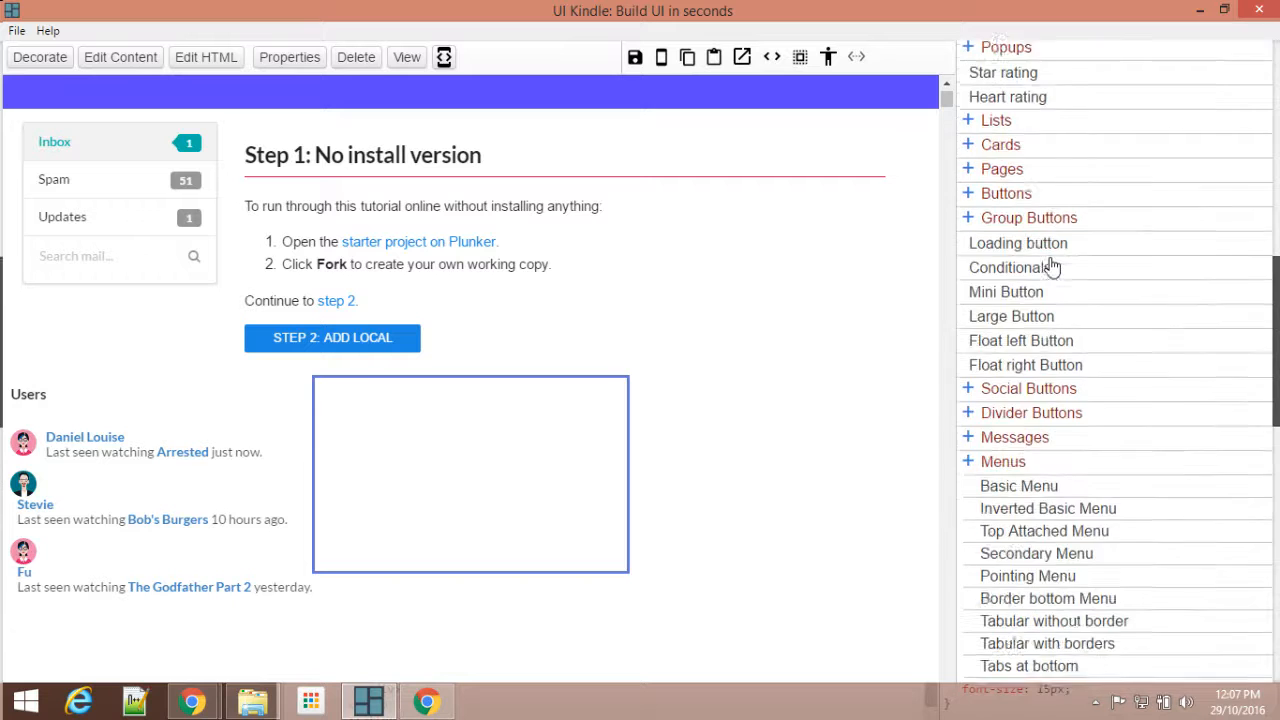
scroll(1052, 266, "up", 4)
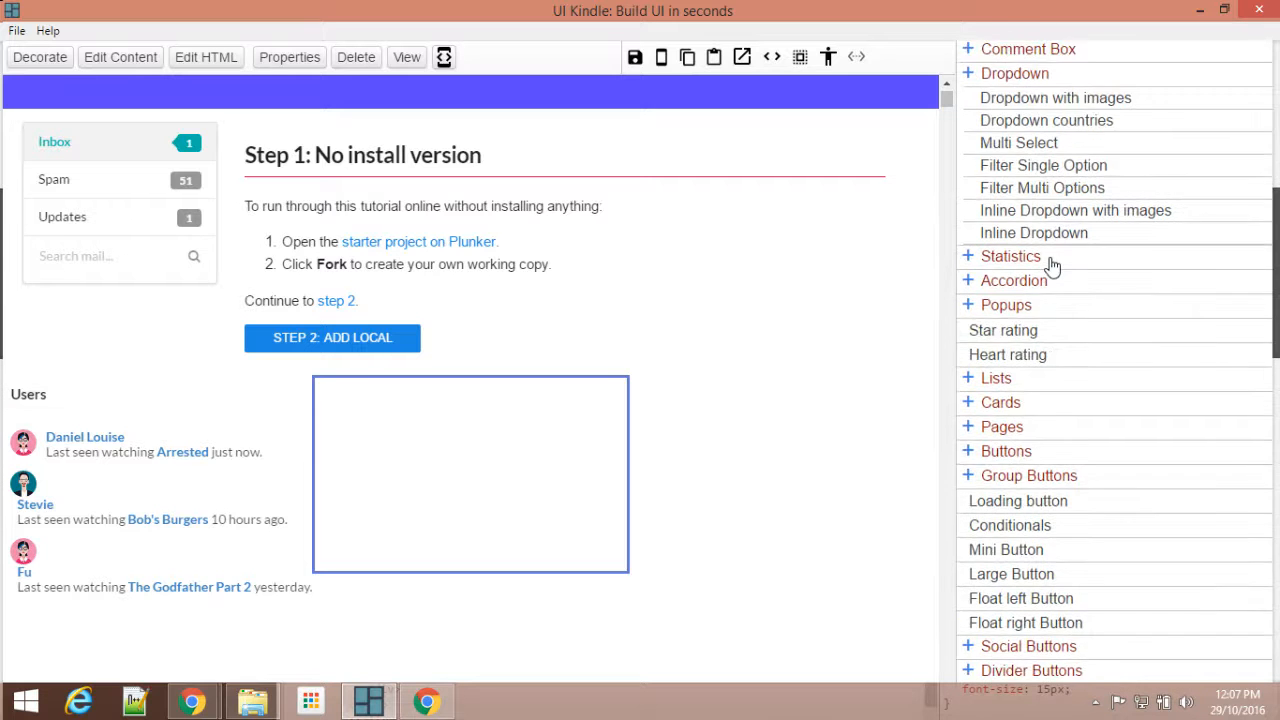
scroll(1052, 266, "up", 2)
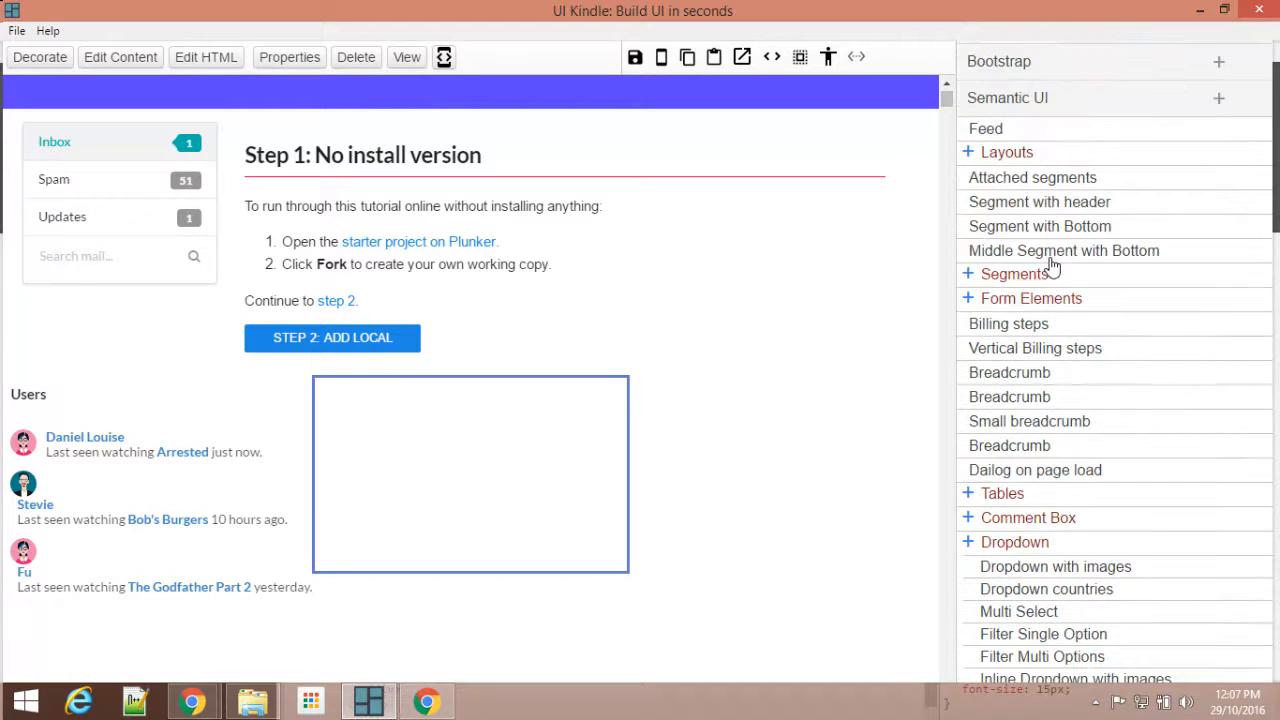
scroll(1052, 266, "up", 2)
left_click(1057, 205)
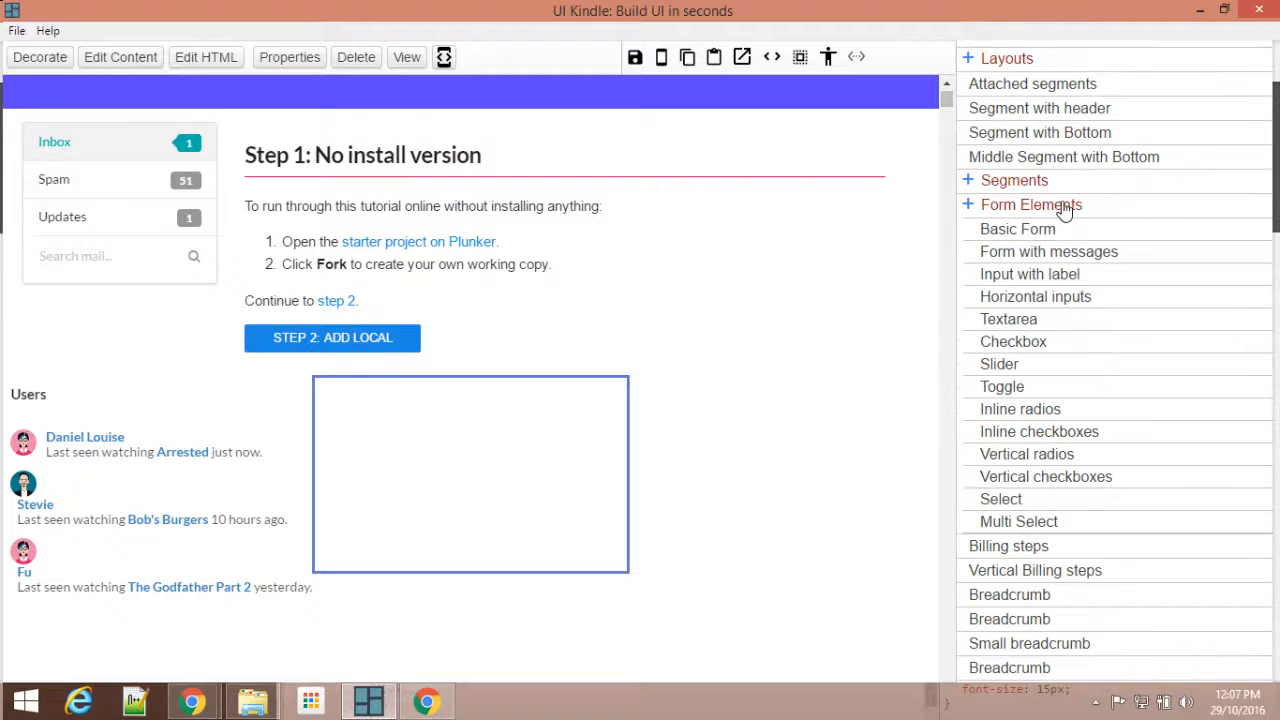
left_click(1033, 233)
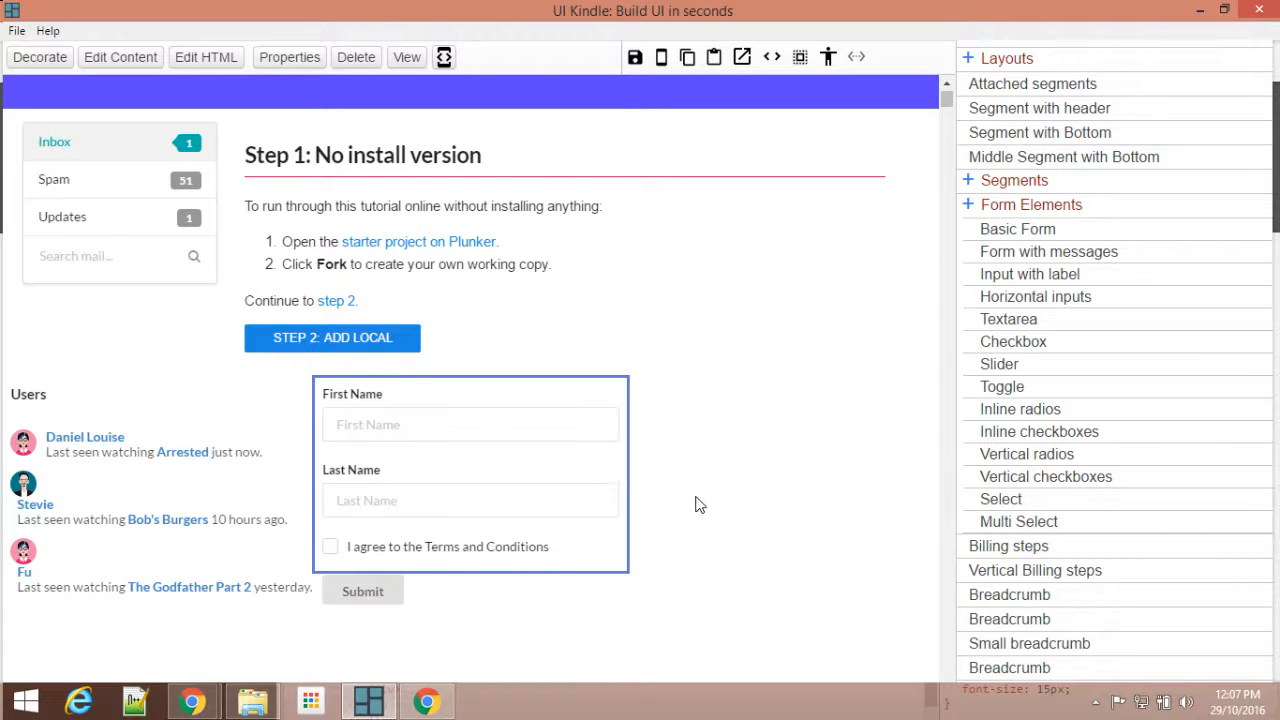
Step: Insert the Semantic UI "Card with content" element into the empty third column of the three-column grid
scroll(699, 505, "down", 2)
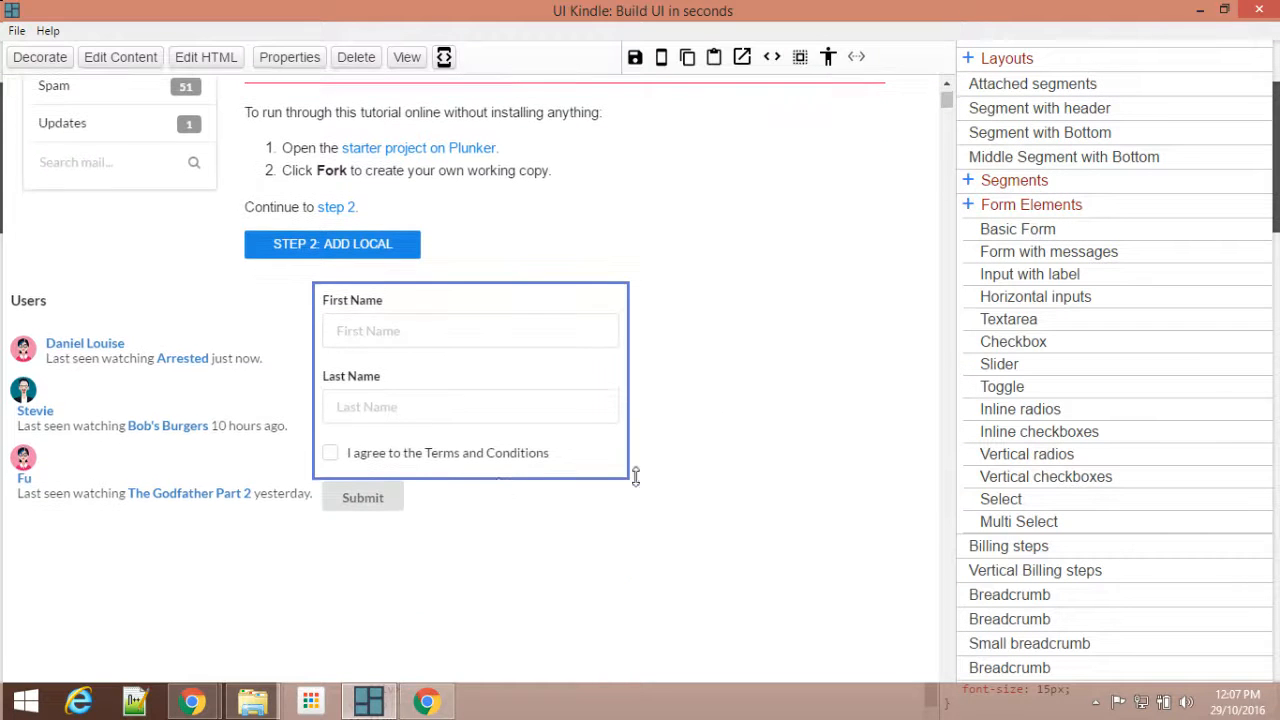
left_click(511, 511)
left_click(512, 528)
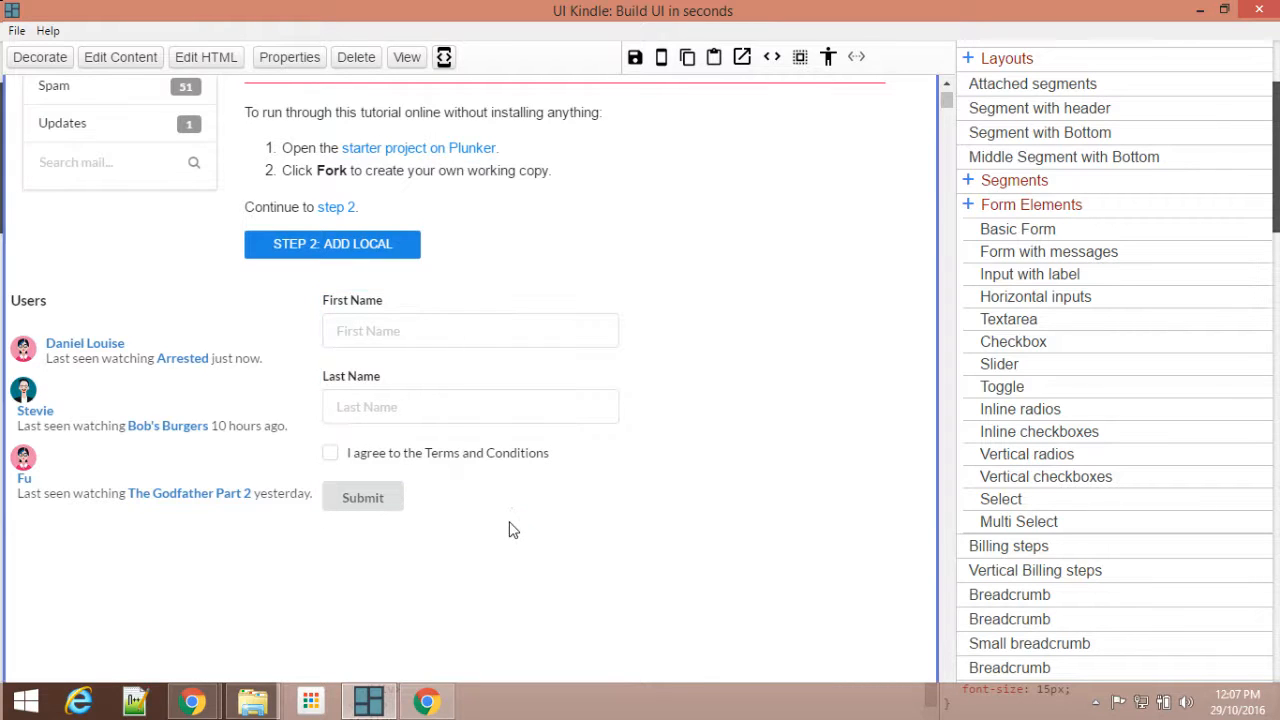
left_click(517, 500)
left_click(718, 510)
left_click(727, 371)
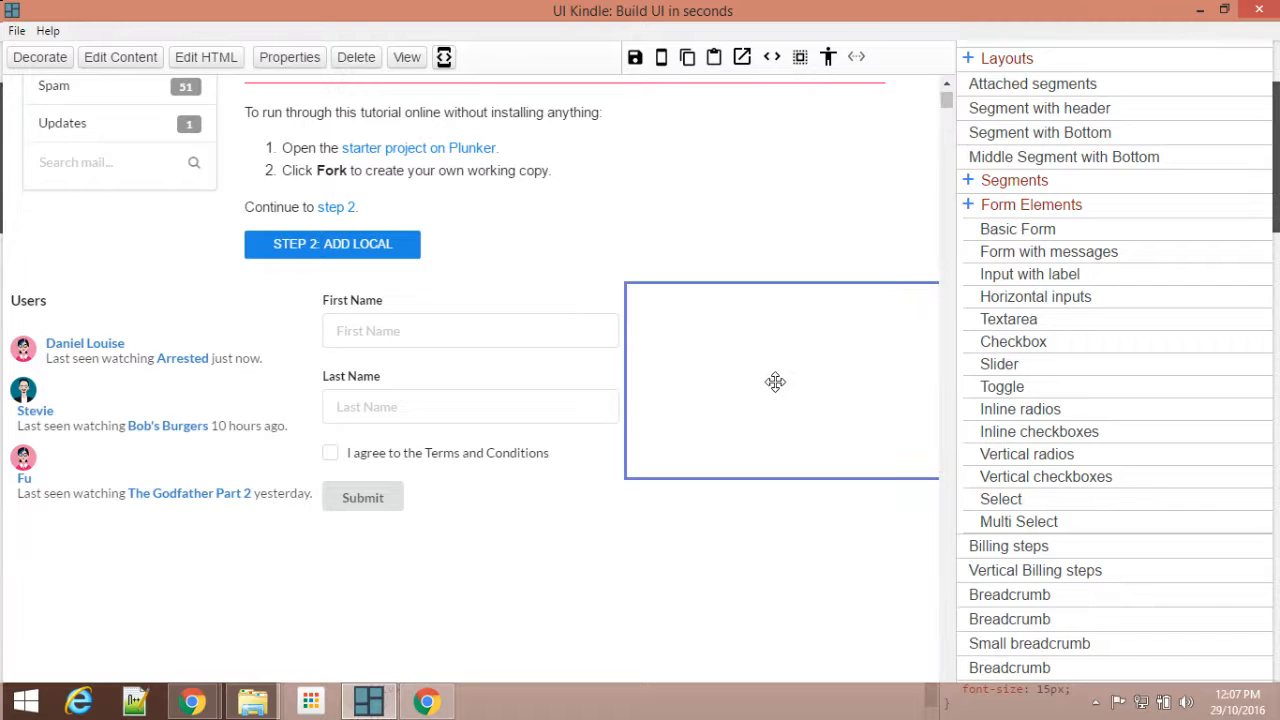
scroll(1200, 380, "up", 5)
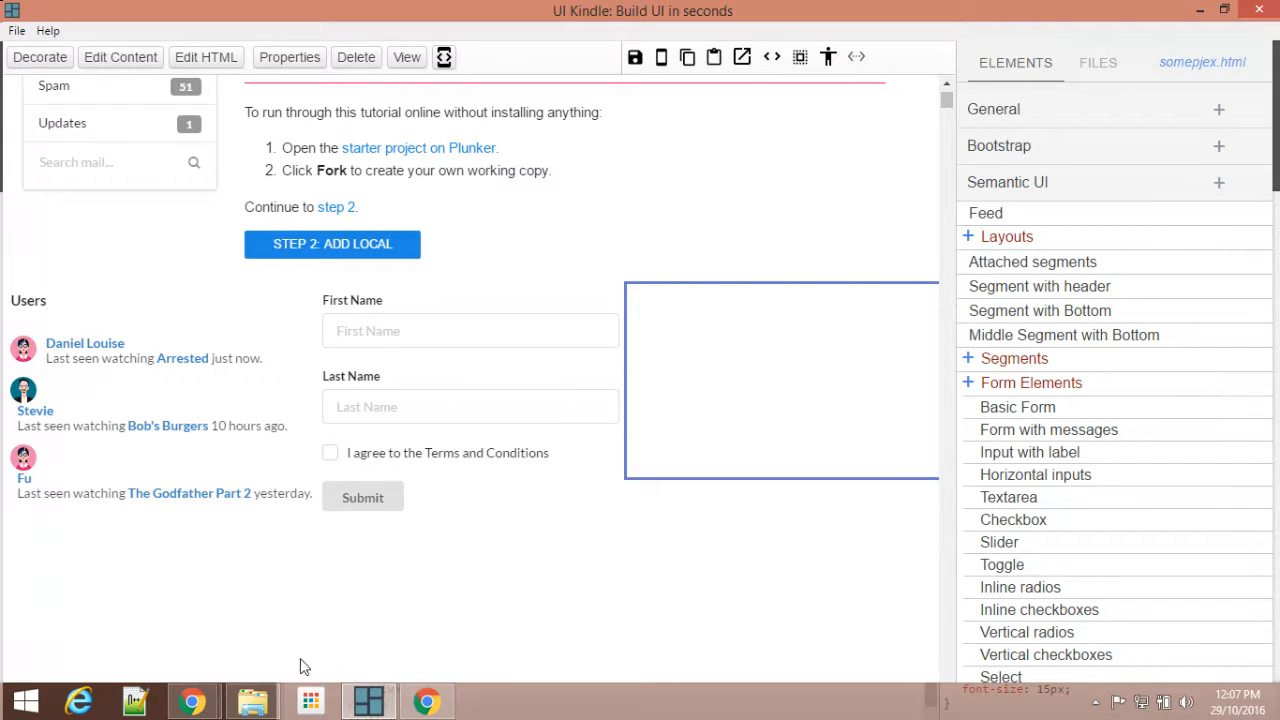
scroll(1049, 289, "down", 3)
scroll(1046, 289, "down", 6)
scroll(1046, 289, "down", 1)
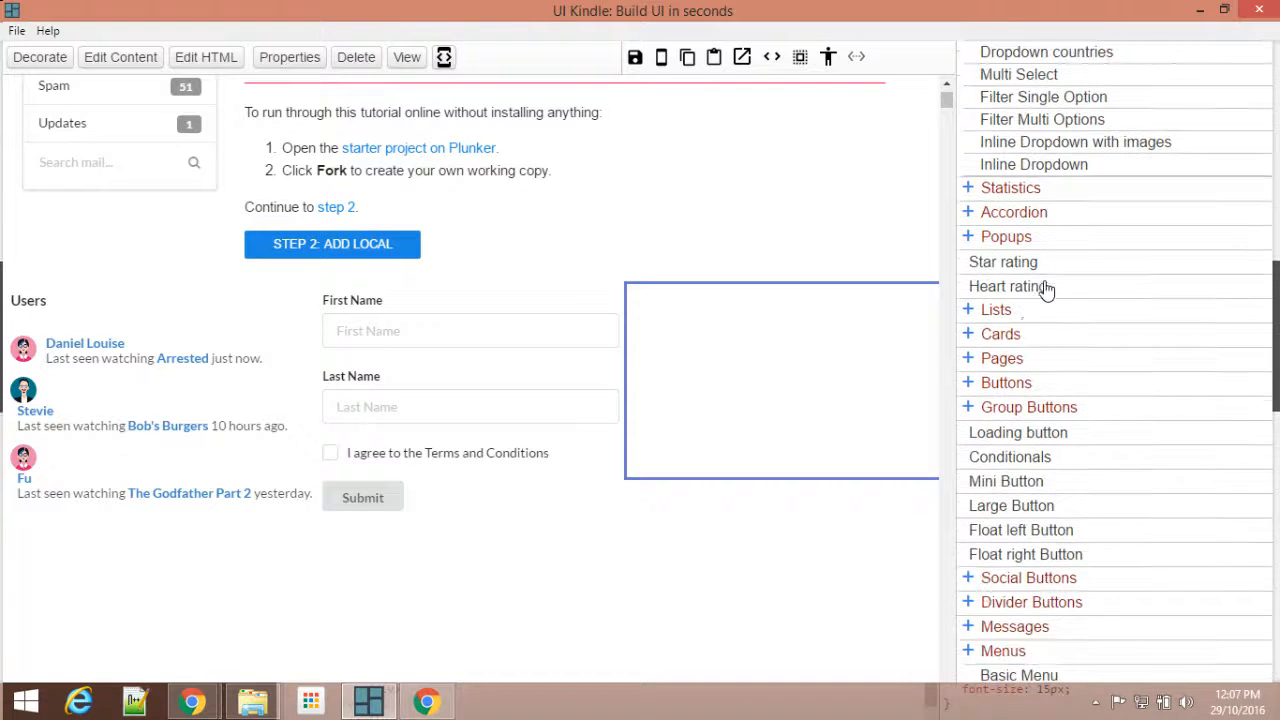
left_click(1011, 336)
scroll(1050, 367, "down", 3)
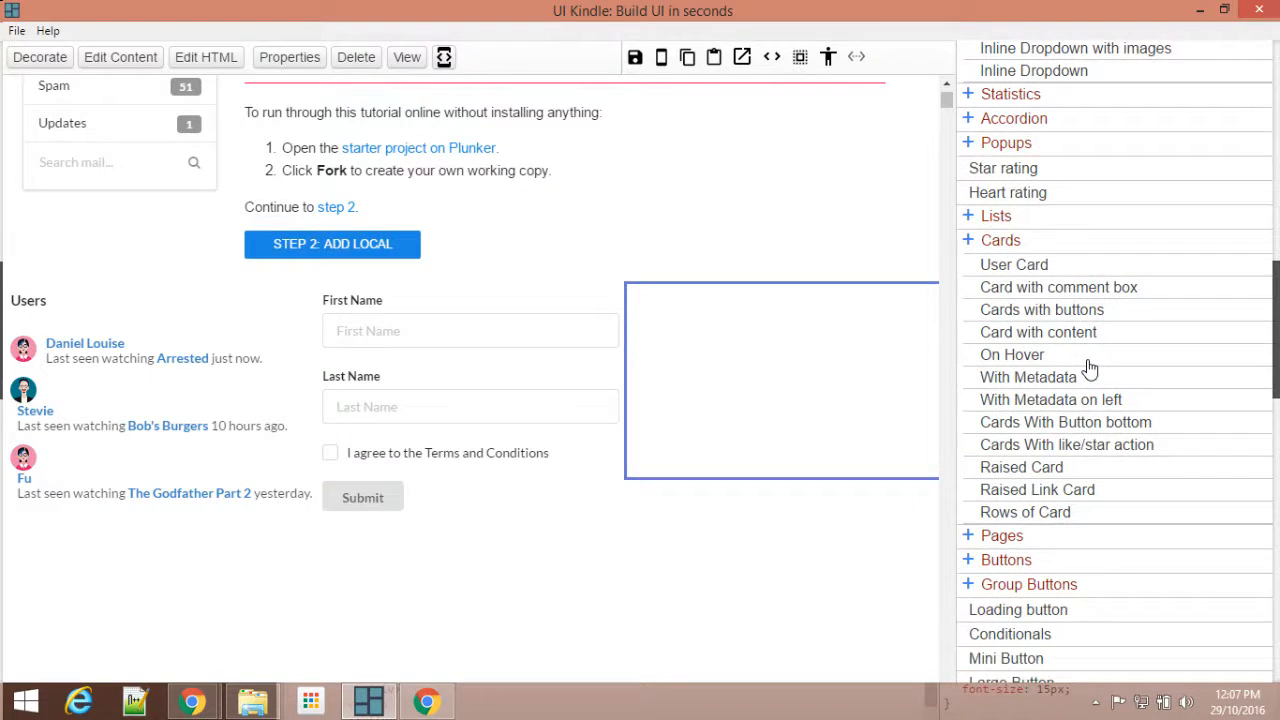
left_click(1048, 342)
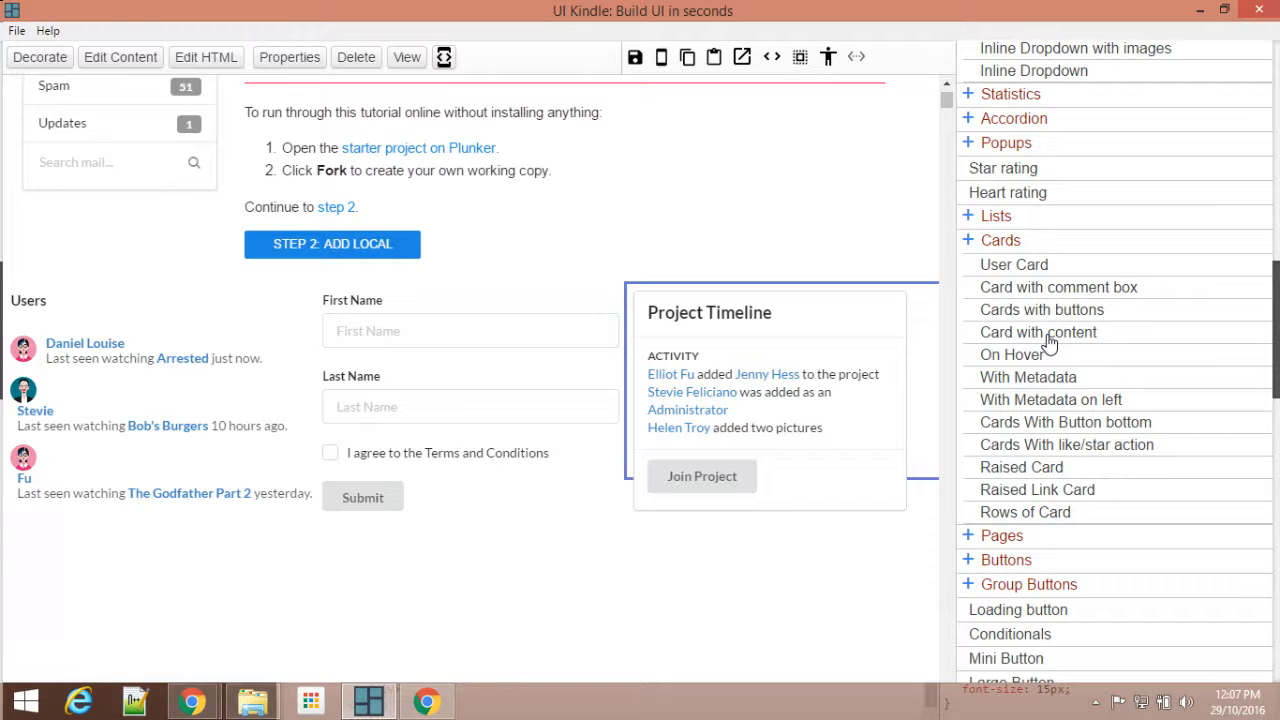
scroll(1014, 394, "down", 3)
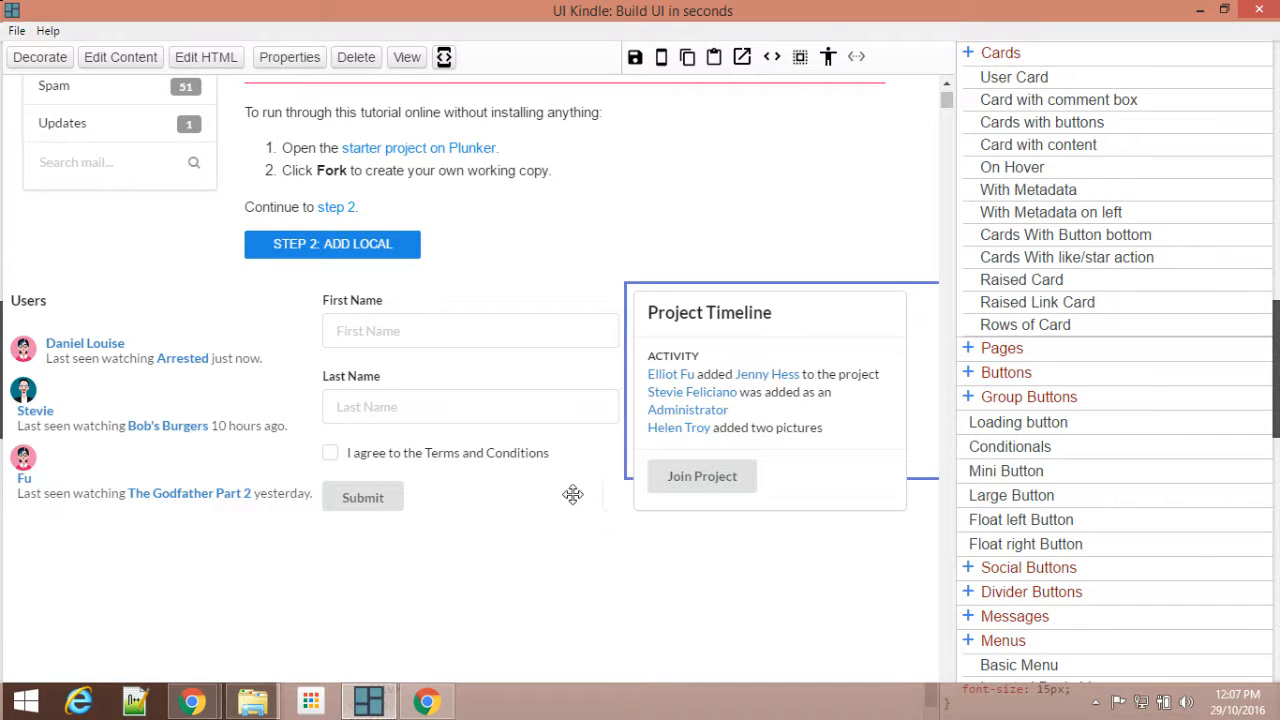
Step: Save the page and preview ex.html in the browser down to the three-column grid
left_click_drag(626, 482, 616, 550)
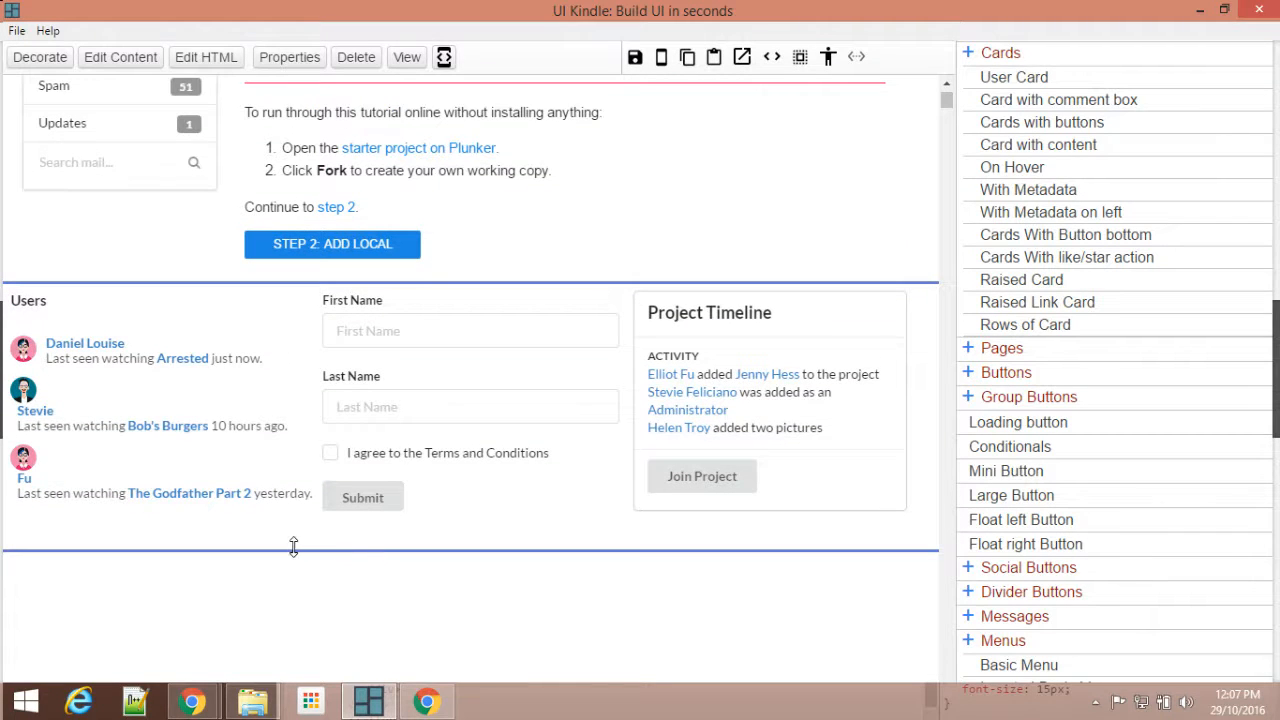
left_click(635, 57)
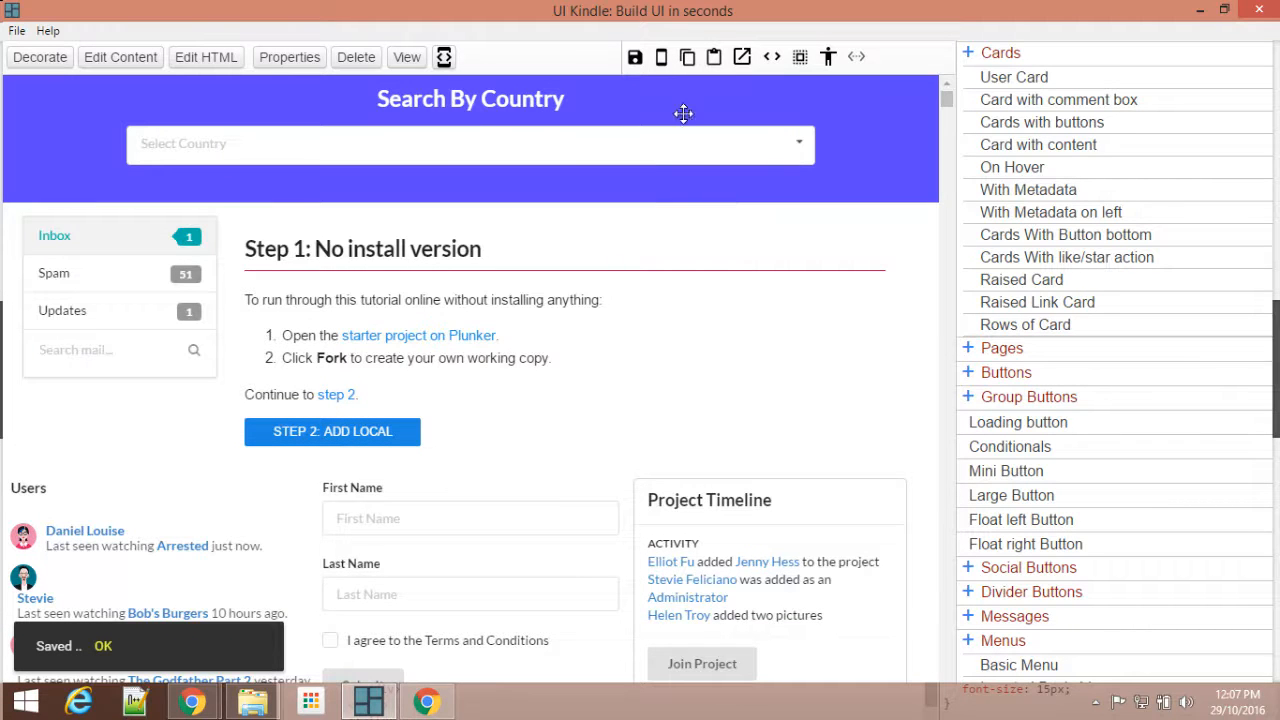
left_click(738, 60)
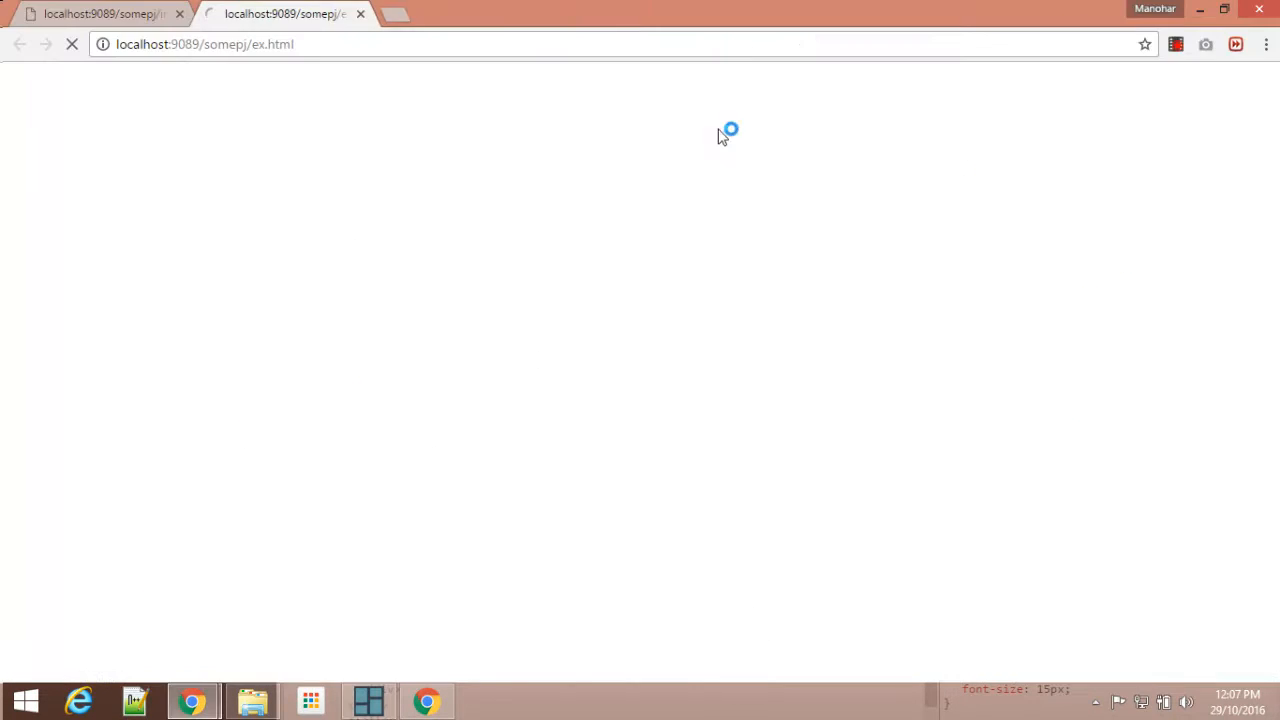
scroll(580, 263, "down", 1)
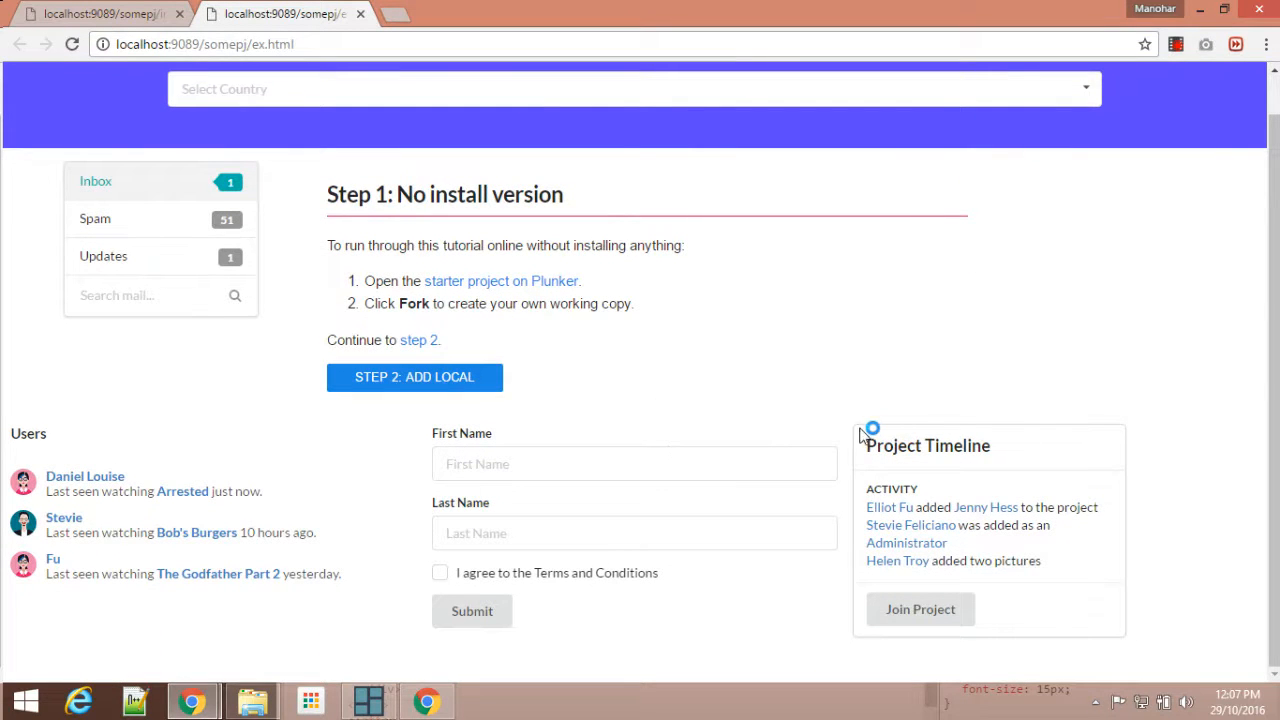
Step: Switch back to UI Kindle, align the Project Timeline card to the center of its parent and save the page
left_click(368, 700)
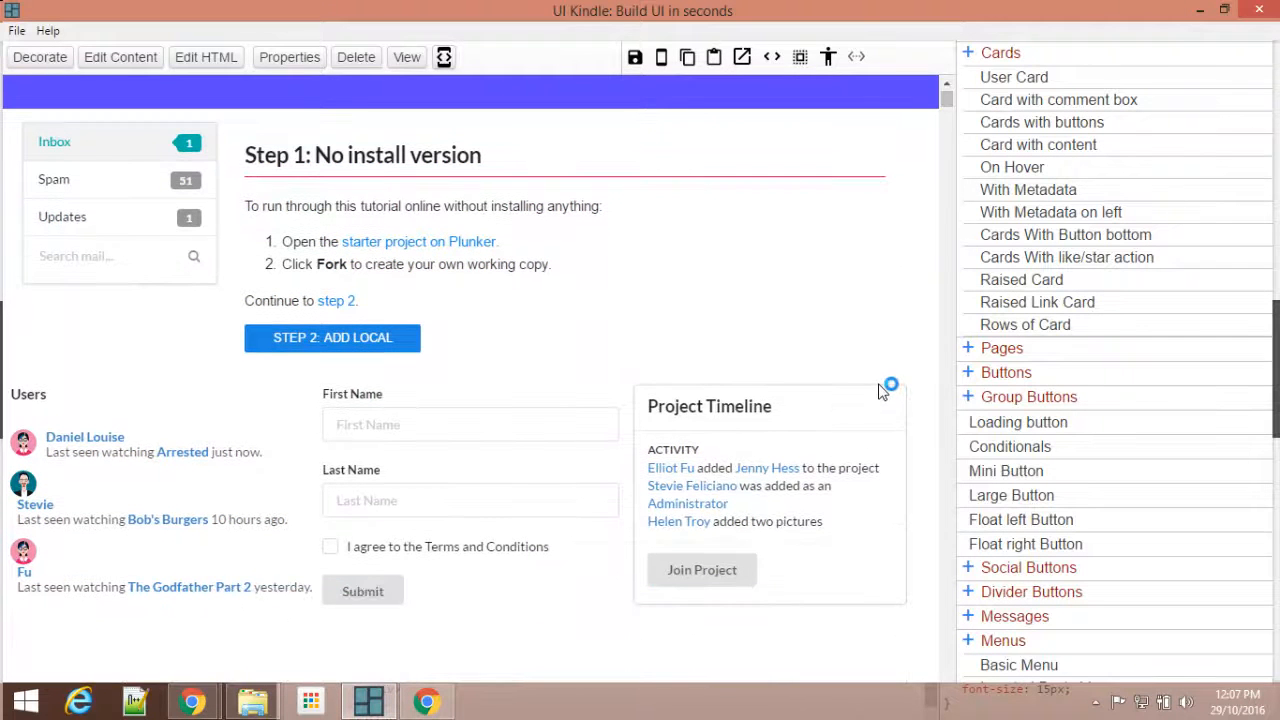
left_click(877, 390)
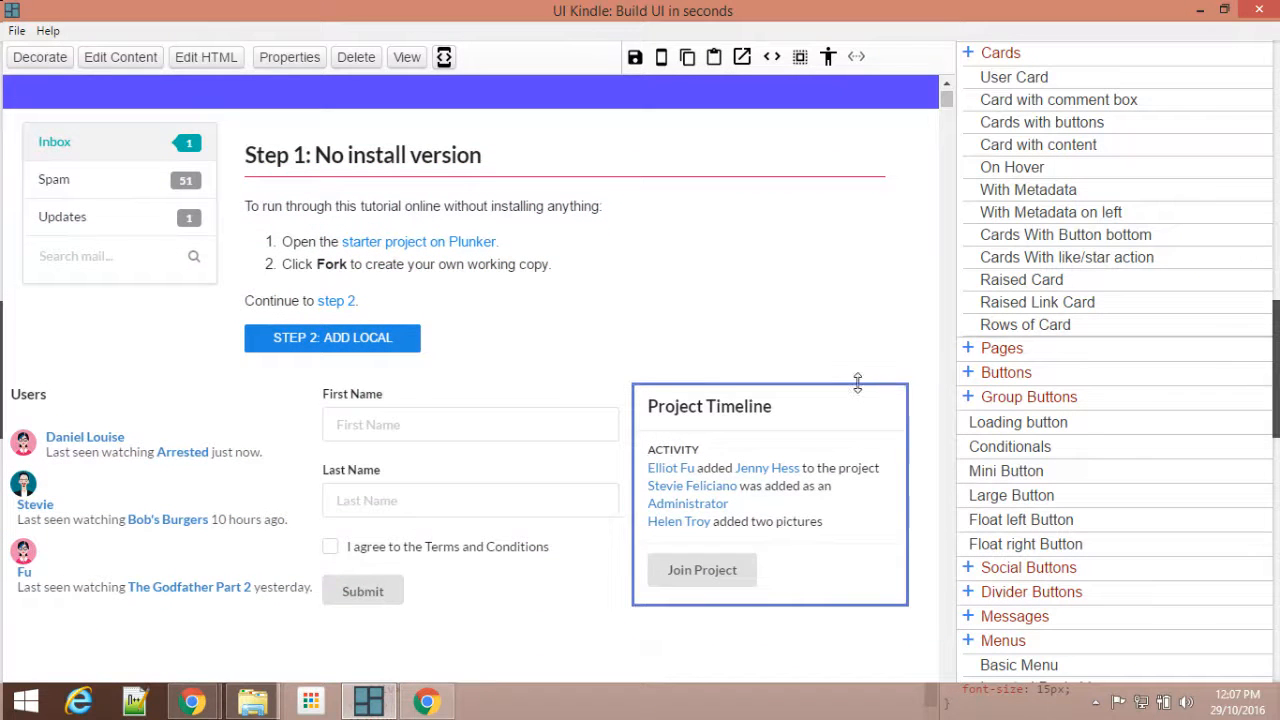
left_click(277, 66)
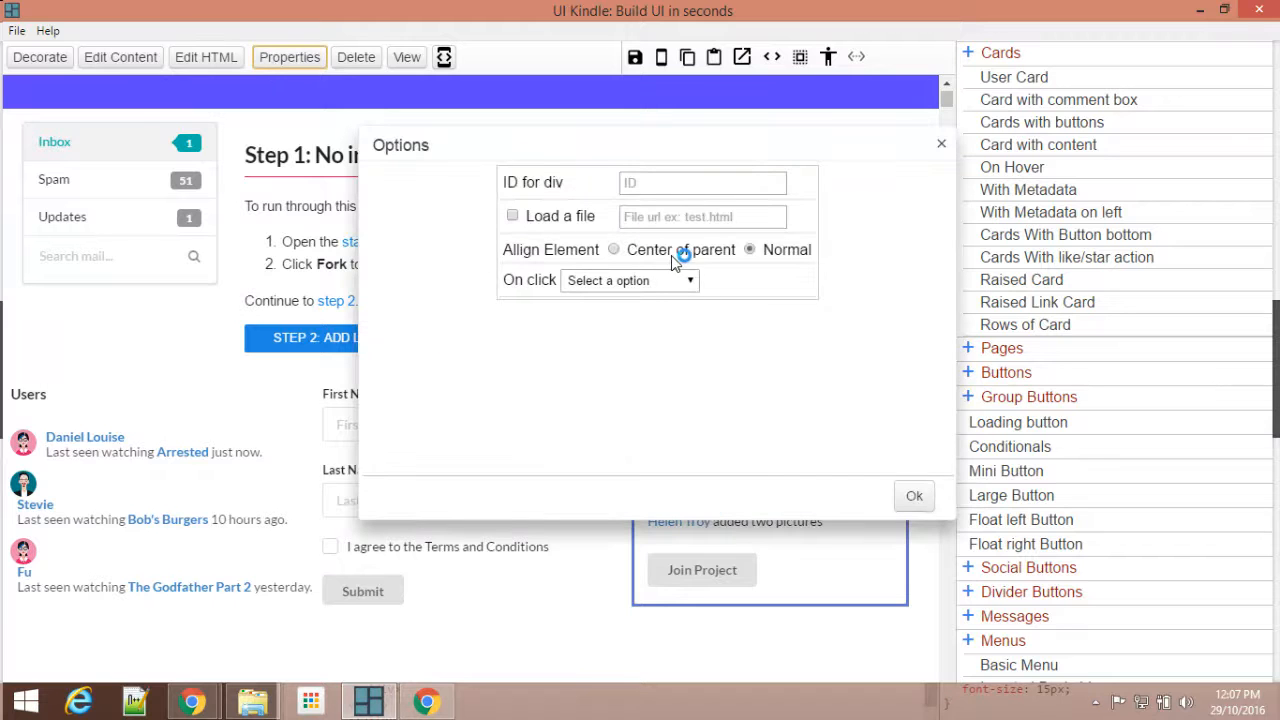
left_click(920, 495)
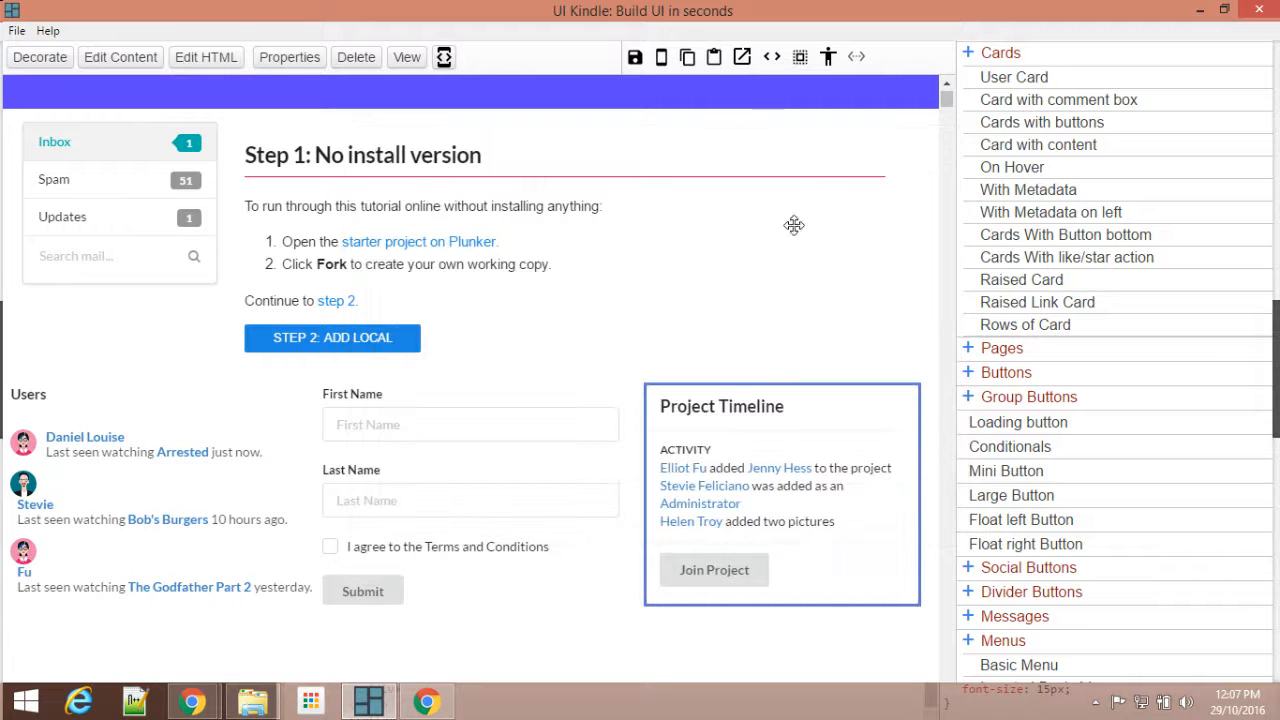
left_click(635, 57)
Step: Examine the section below the user list and form on the sample page index.html in Chrome
scroll(657, 317, "down", 2)
scroll(411, 540, "down", 2)
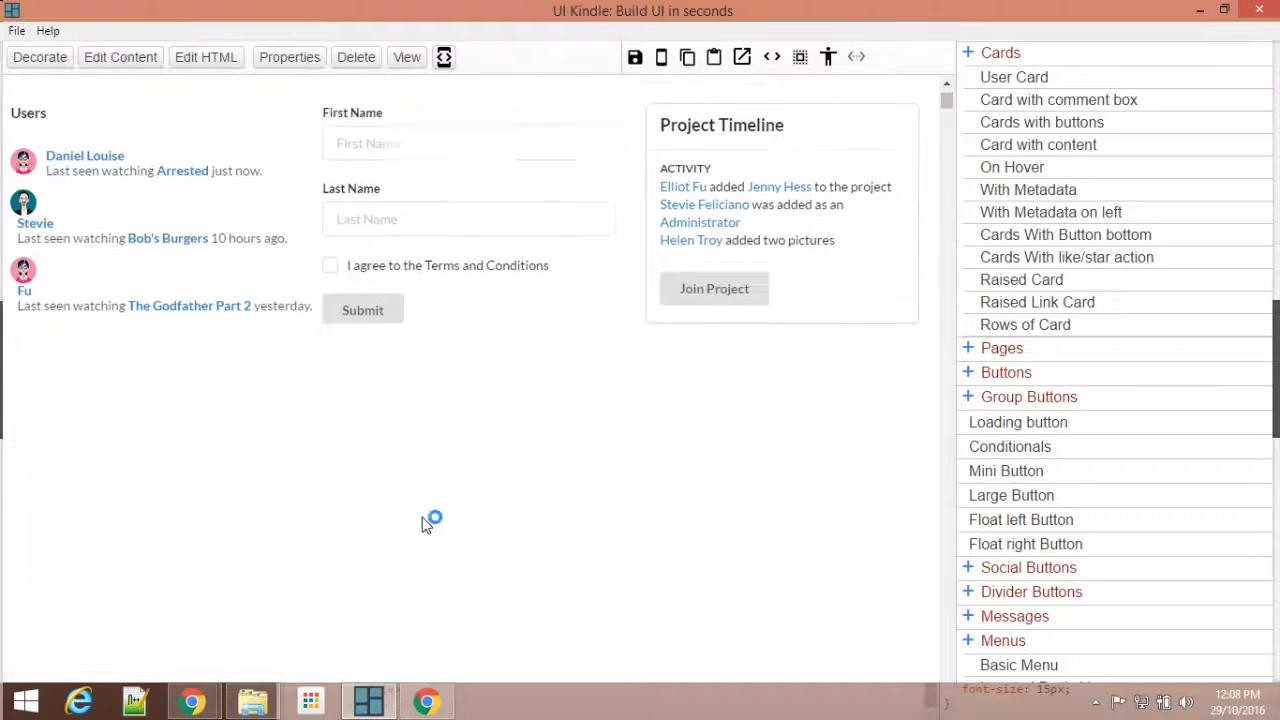
mouse_move(193, 700)
left_click(152, 590)
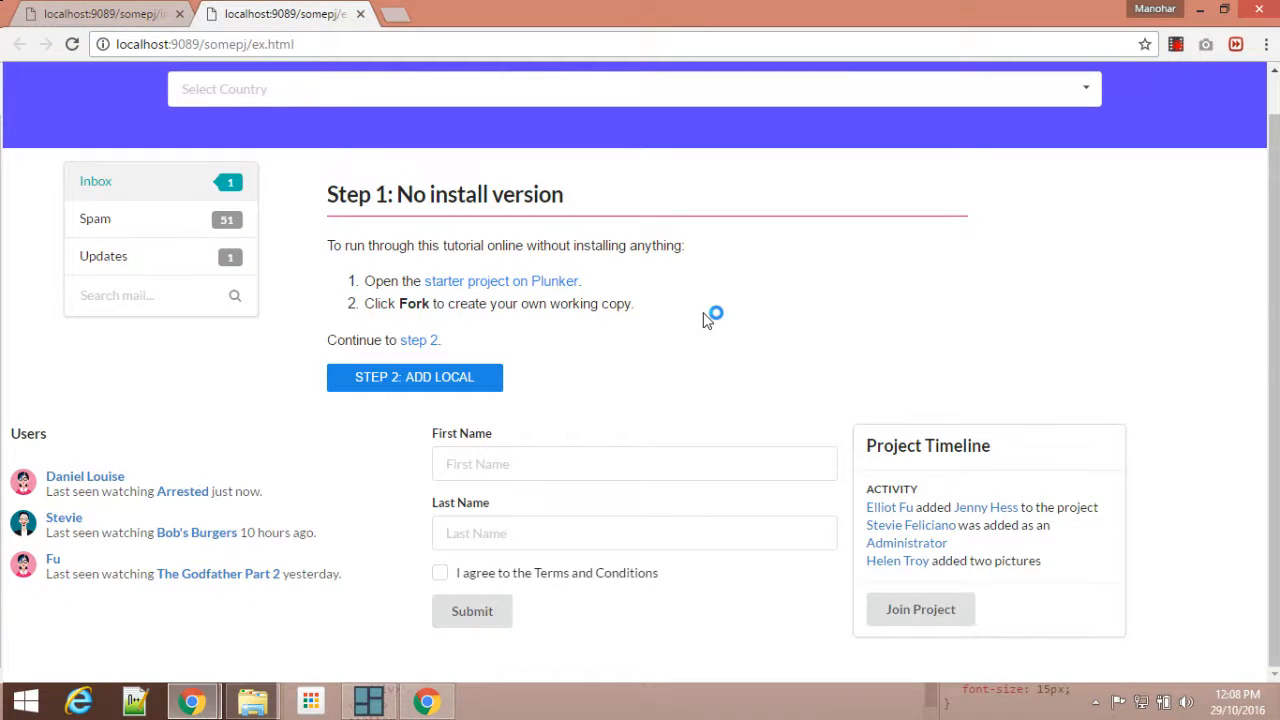
left_click(115, 12)
scroll(580, 250, "down", 4)
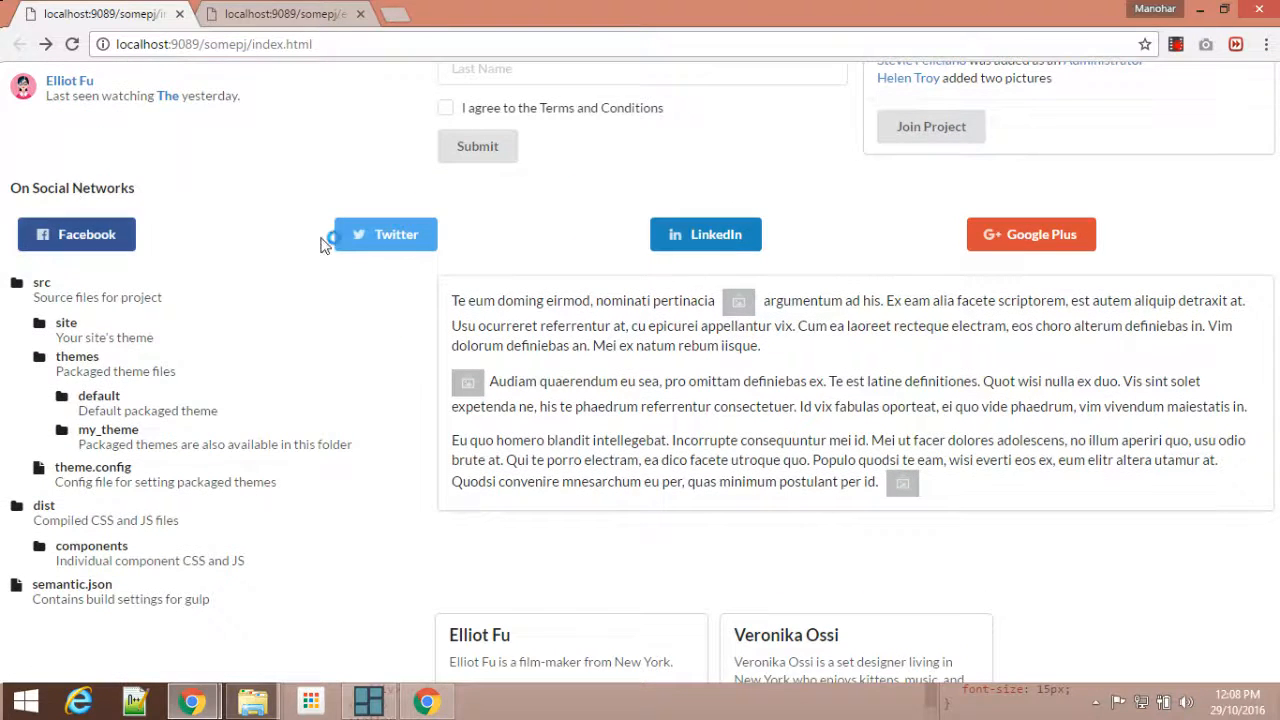
Step: Switch back to UI Kindle and insert a General DIV element into the page
left_click(374, 704)
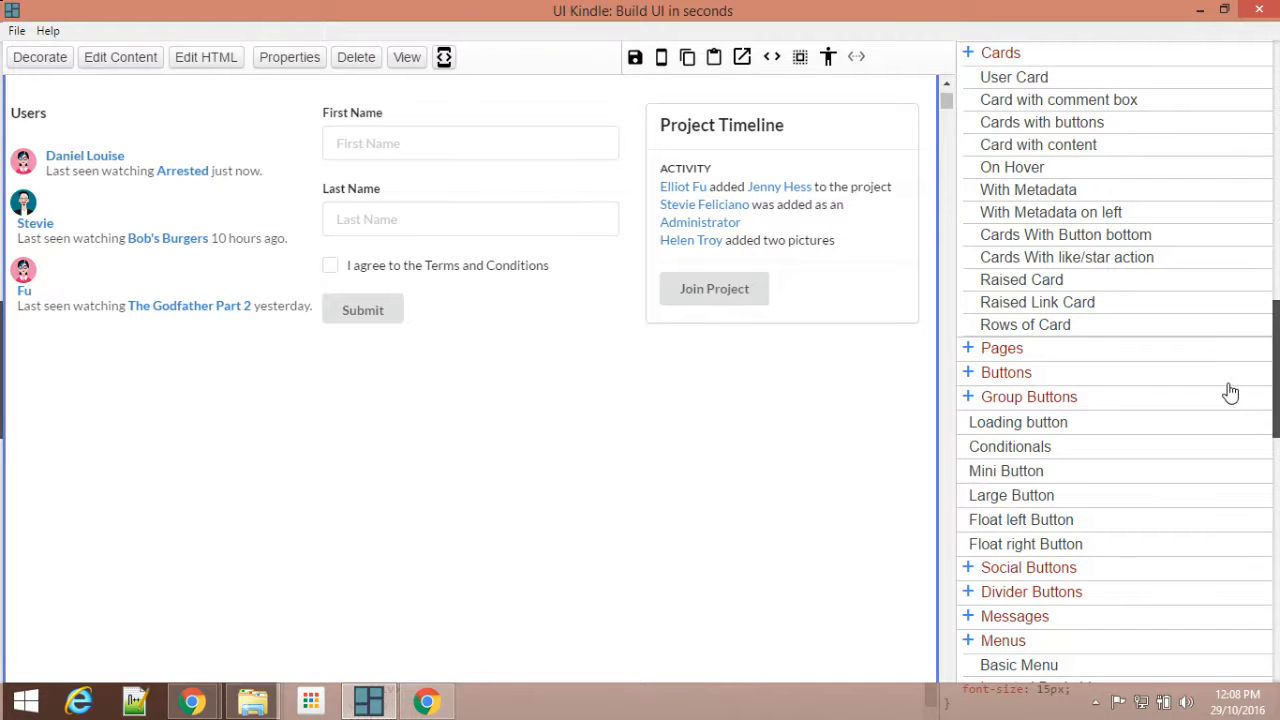
scroll(1072, 145, "up", 15)
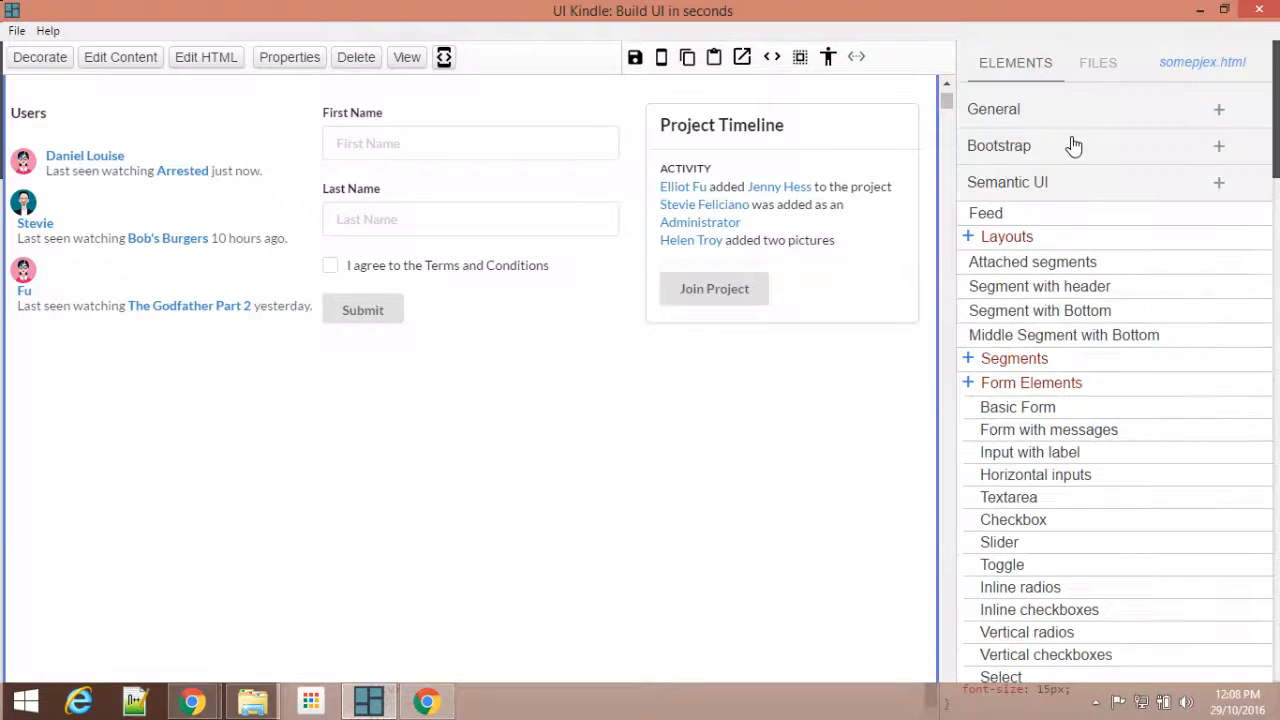
scroll(1072, 145, "down", 1)
left_click(1088, 86)
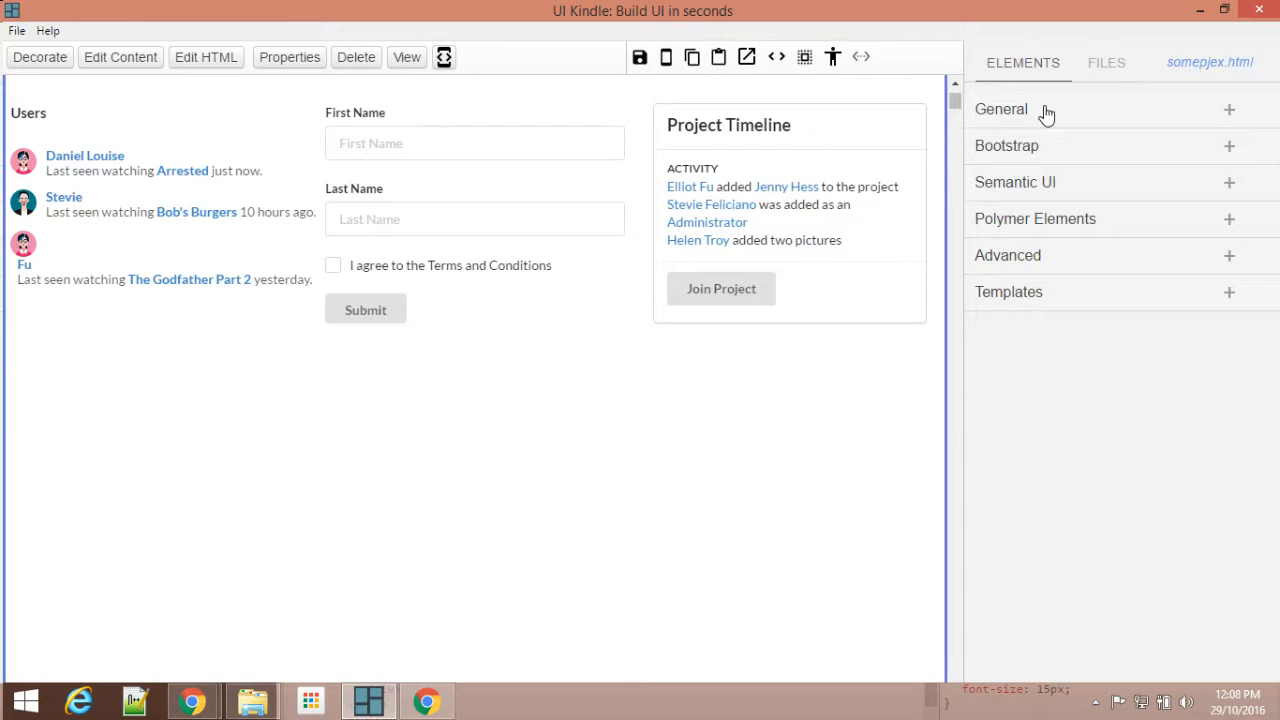
left_click(1046, 111)
left_click_drag(991, 146, 706, 363)
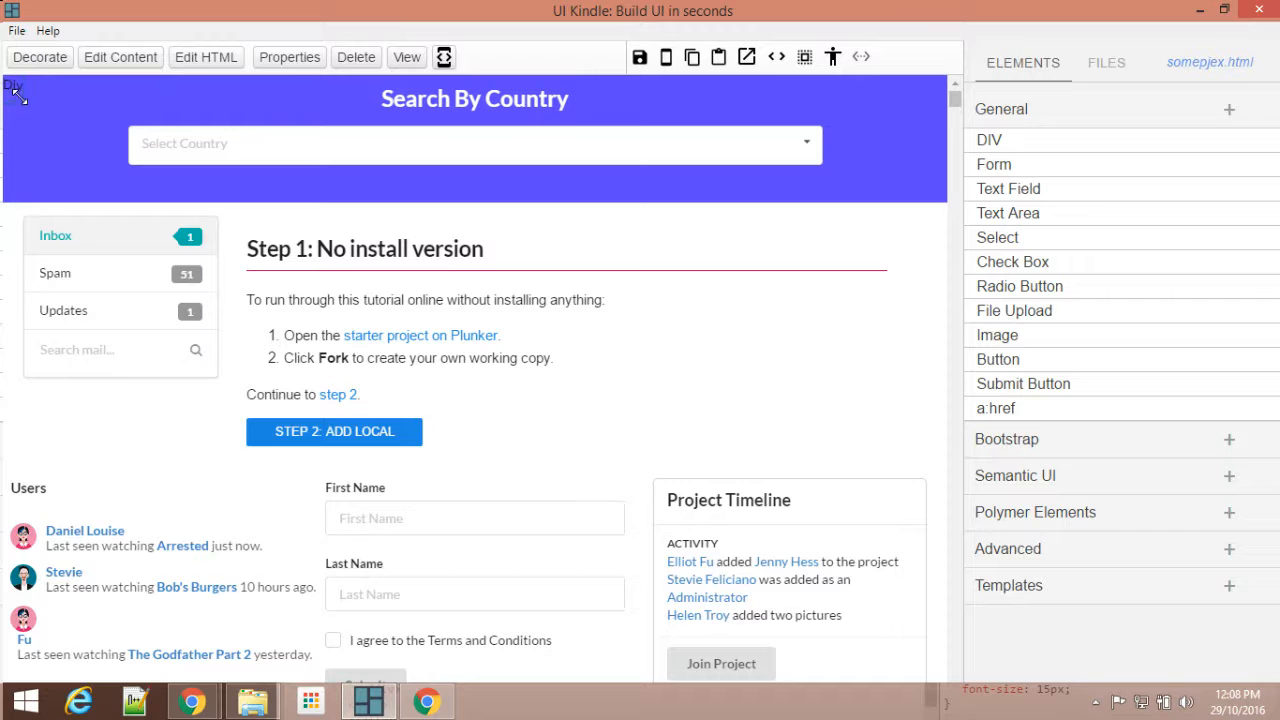
Step: Place the new div below the three-column grid, at full width and 250 px high
left_click_drag(32, 112, 34, 580)
scroll(100, 560, "down", 2)
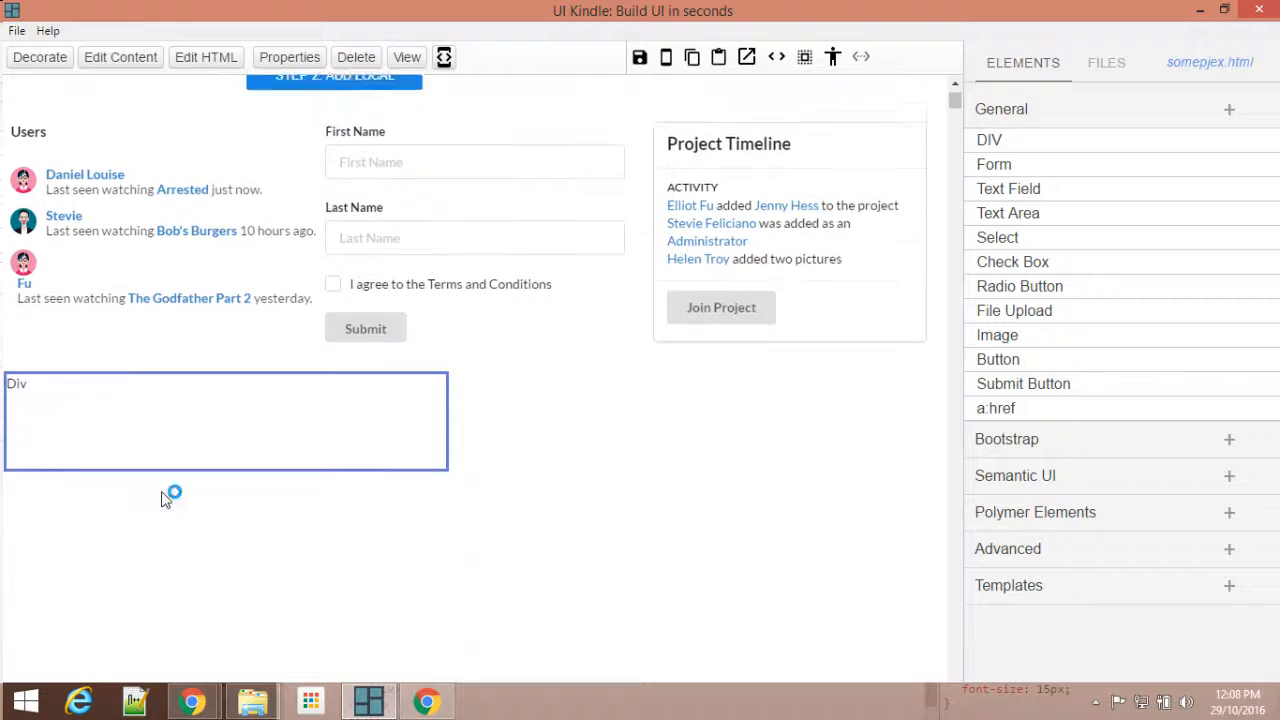
left_click(861, 56)
left_click_drag(487, 449, 495, 590)
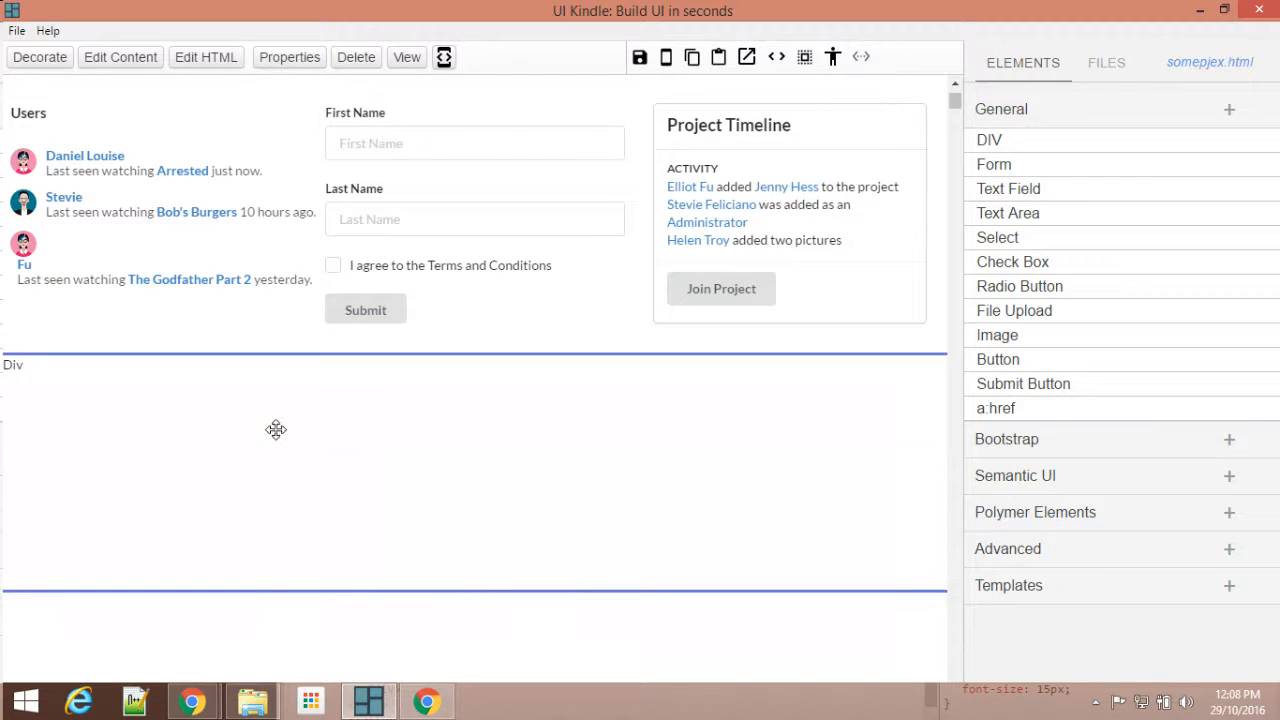
Step: Replace the div's placeholder text in its HTML with an h4 heading "Connect With Us"
left_click(188, 58)
double_click(875, 183)
key("BackSpace")
left_click(1230, 381)
left_click(1253, 146)
left_click(206, 57)
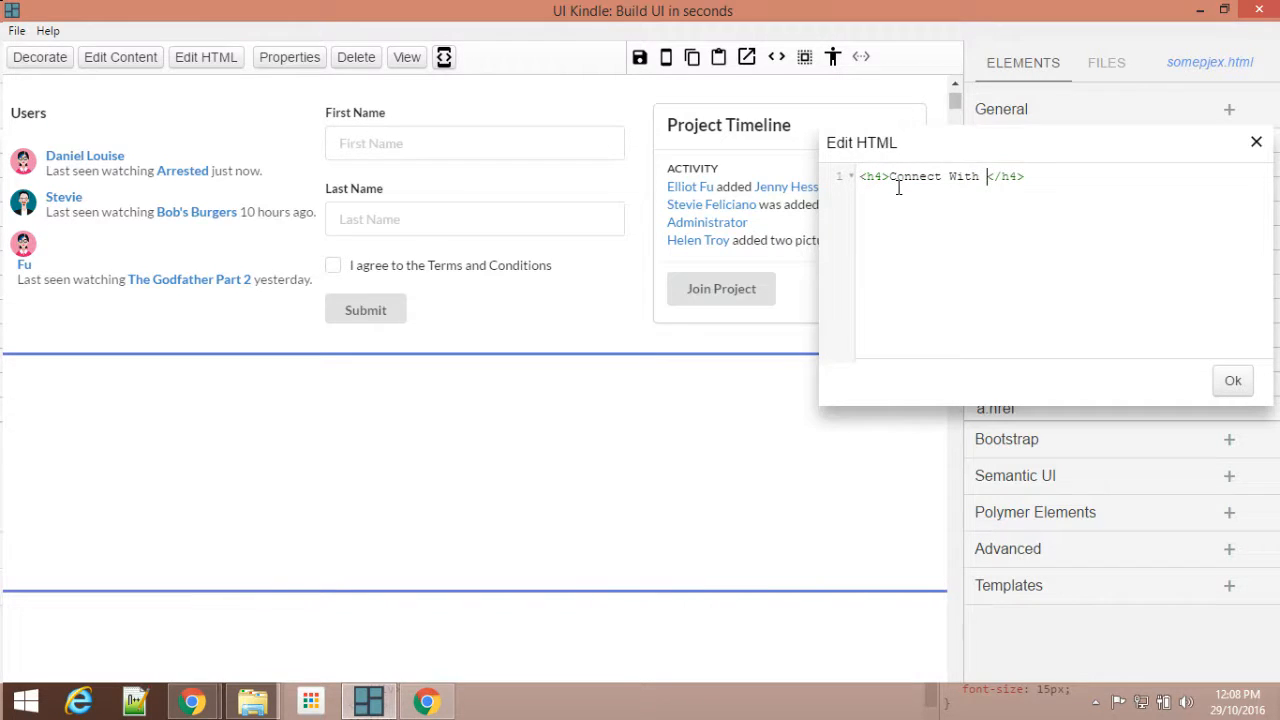
left_click(1232, 380)
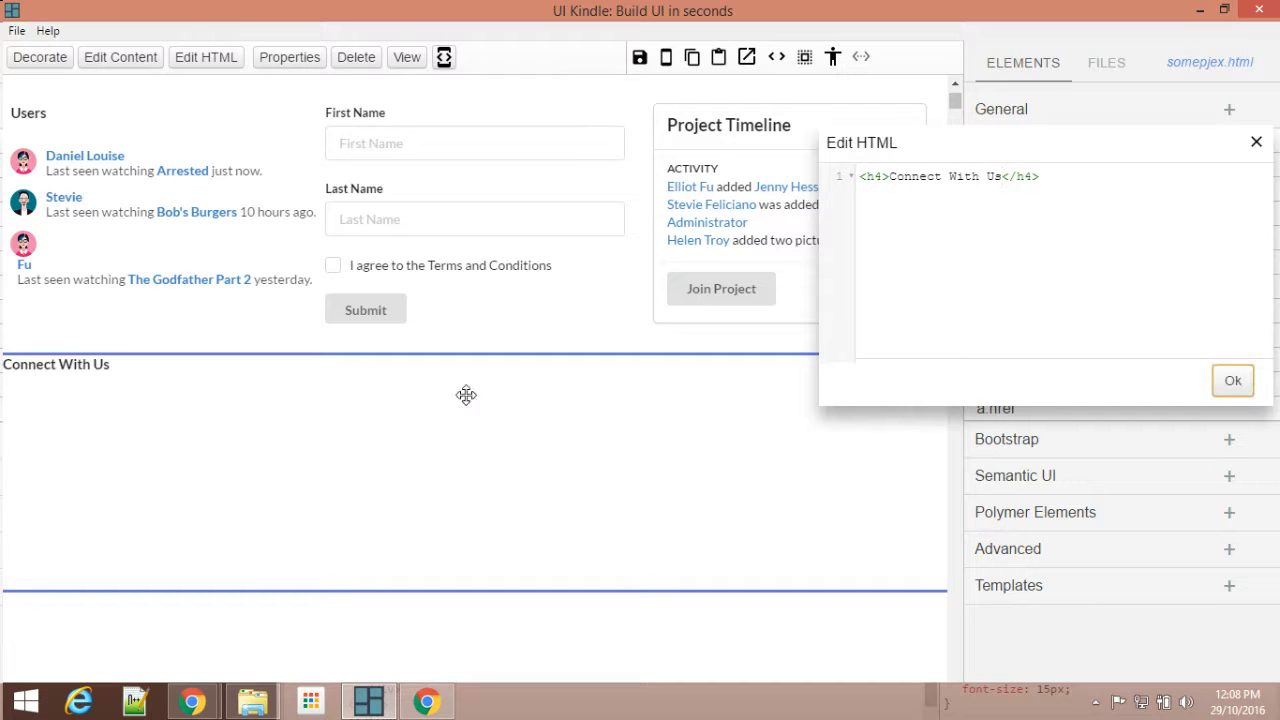
left_click(1256, 145)
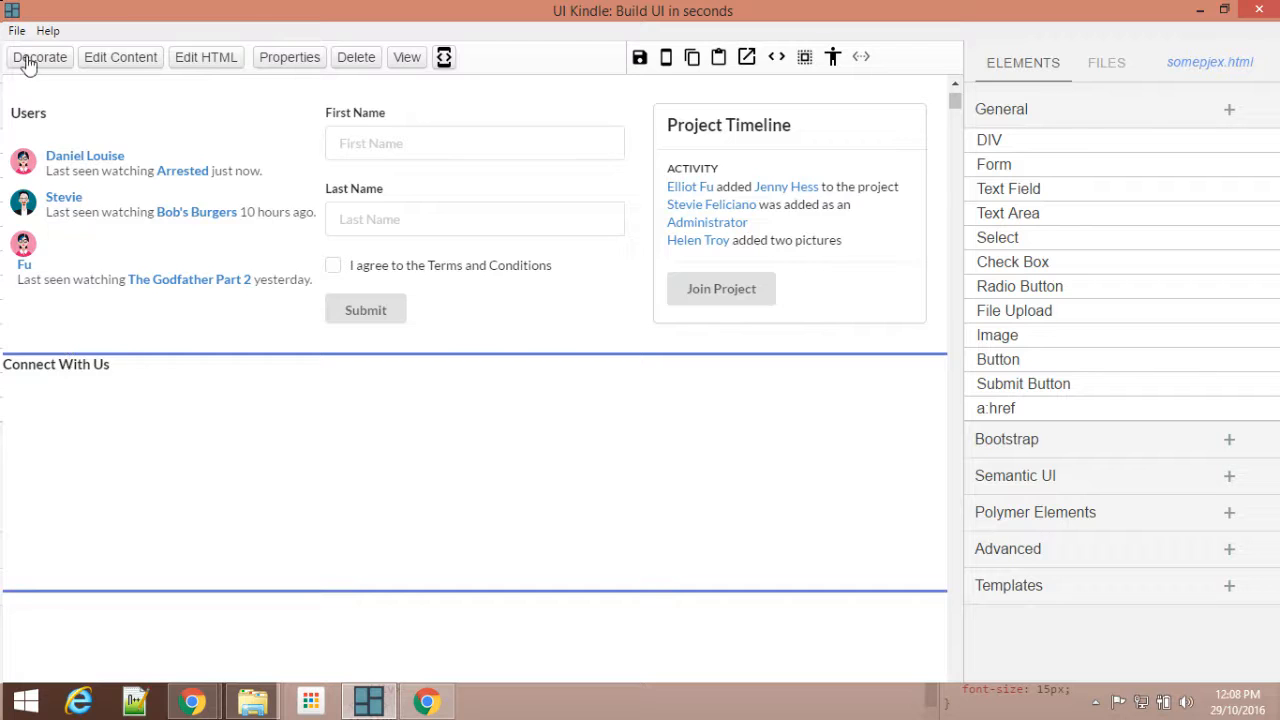
Step: Set the padding of the Connect With Us div to 8px in its inline style
left_click(53, 68)
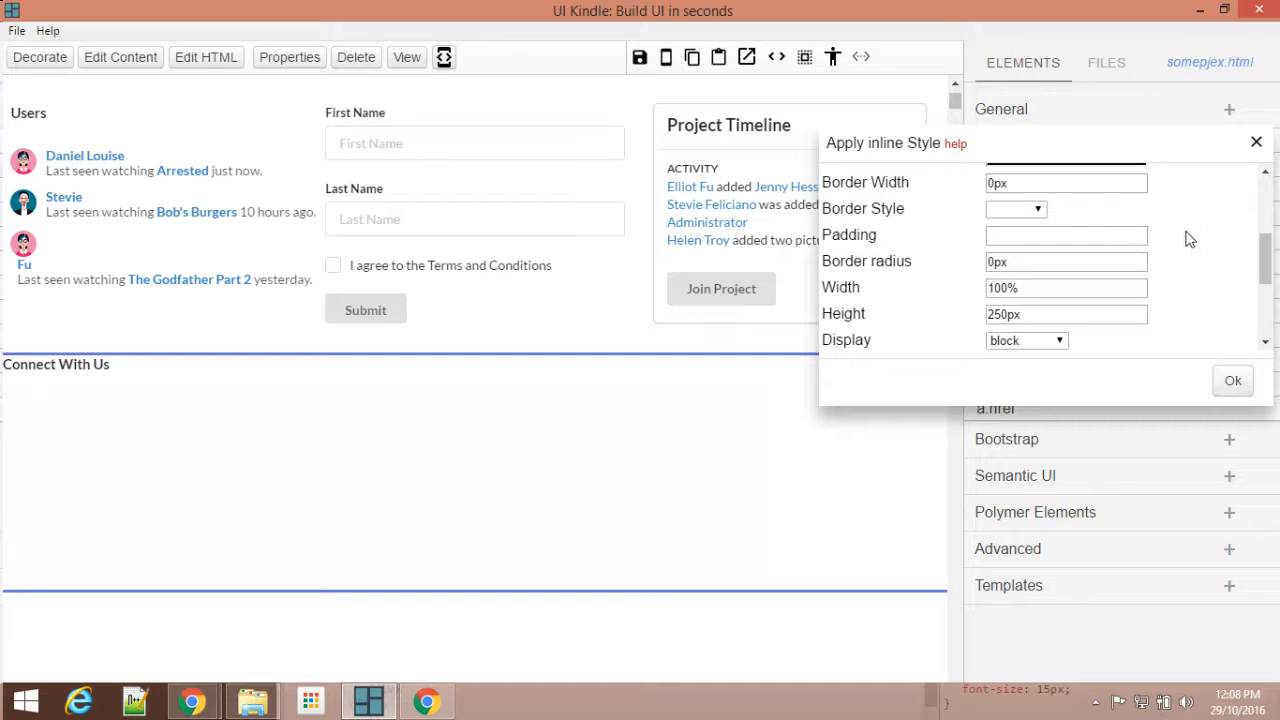
scroll(1094, 251, "up", 1)
scroll(1014, 237, "down", 1)
left_click(1014, 235)
left_click(1233, 384)
left_click(1257, 142)
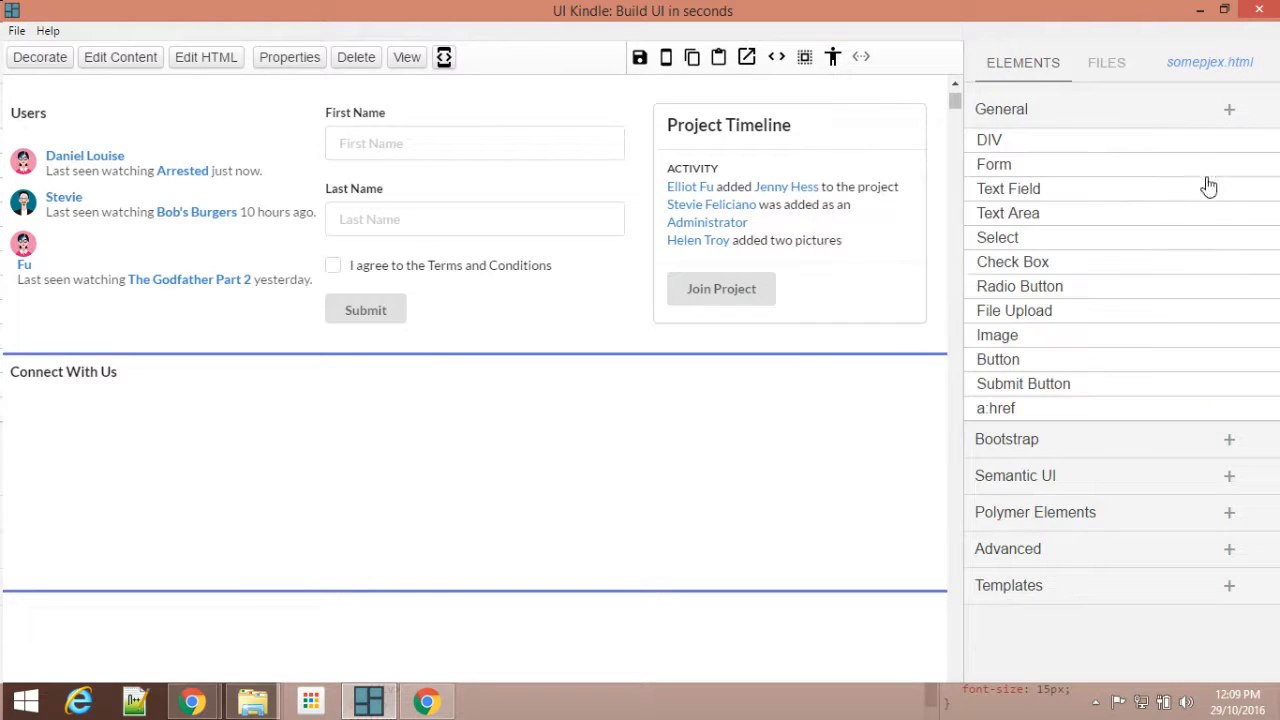
Step: Check the layout of the social network buttons on the sample page in Chrome, and return to UI Kindle
mouse_move(188, 703)
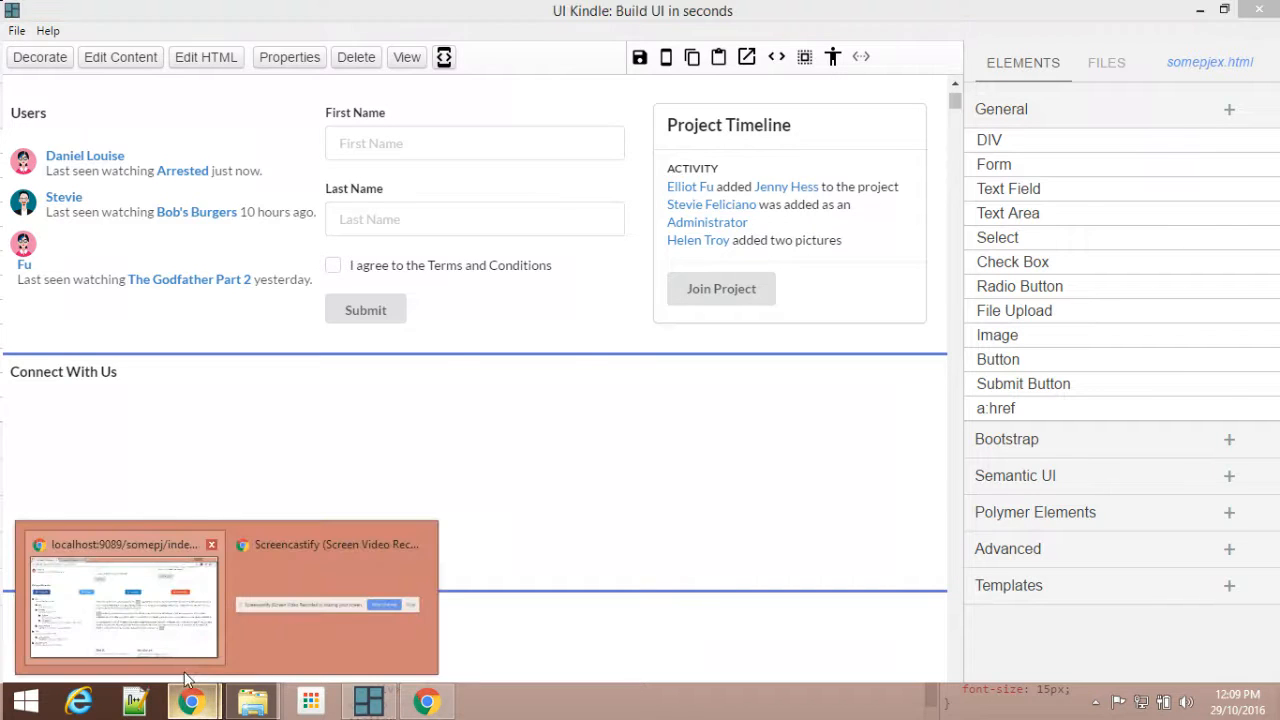
left_click(148, 602)
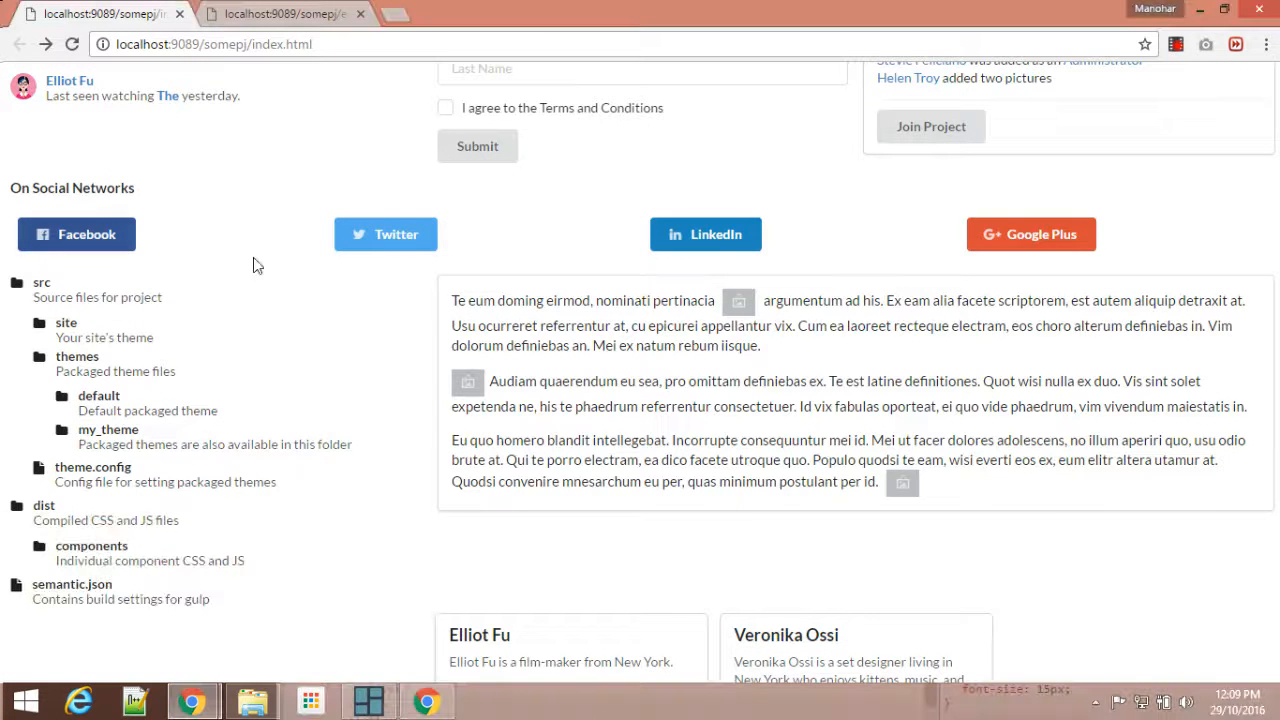
left_click(368, 700)
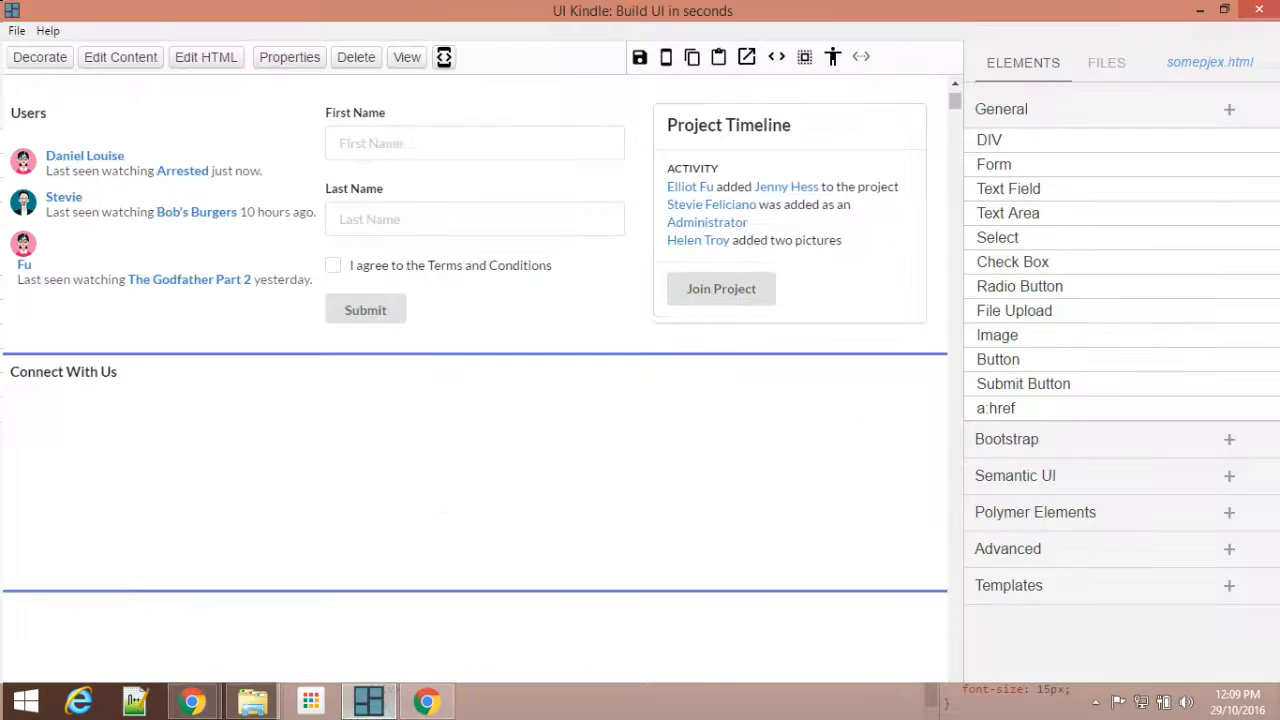
Step: Insert a four-column 25%:25%:25%:25% grid below the Connect With Us heading
left_click(1078, 112)
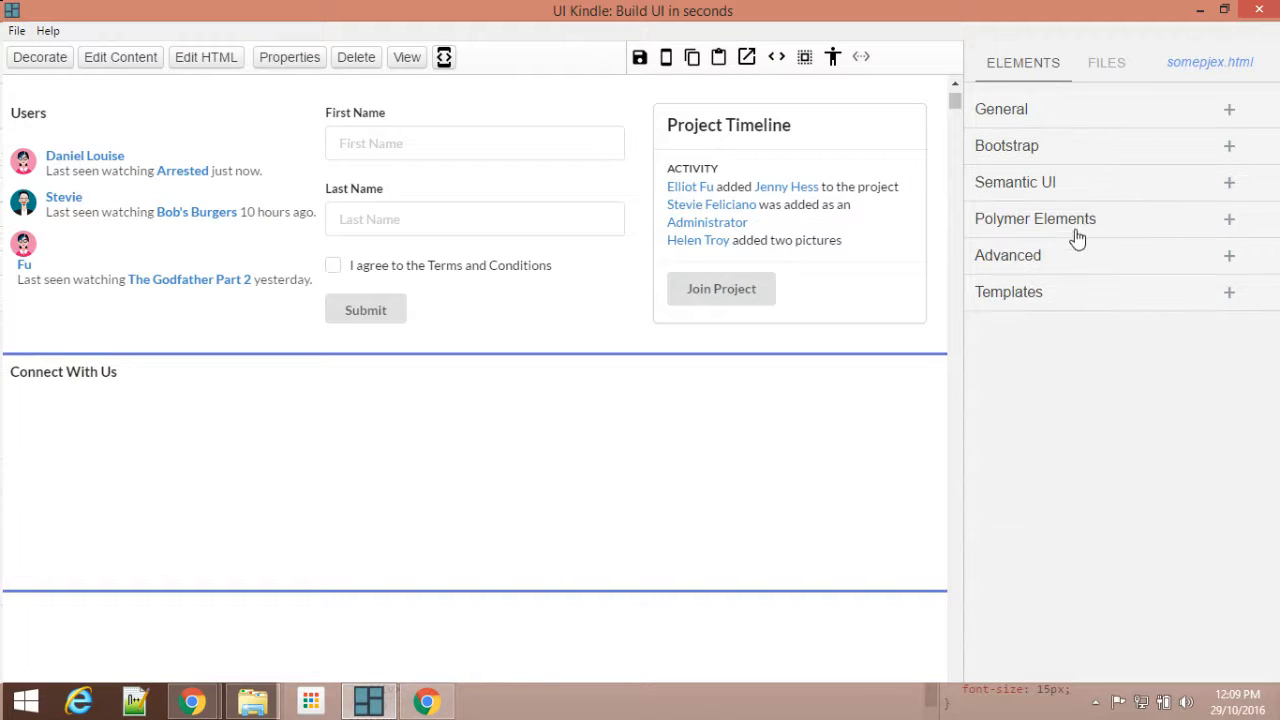
left_click(1050, 262)
scroll(1134, 366, "down", 5)
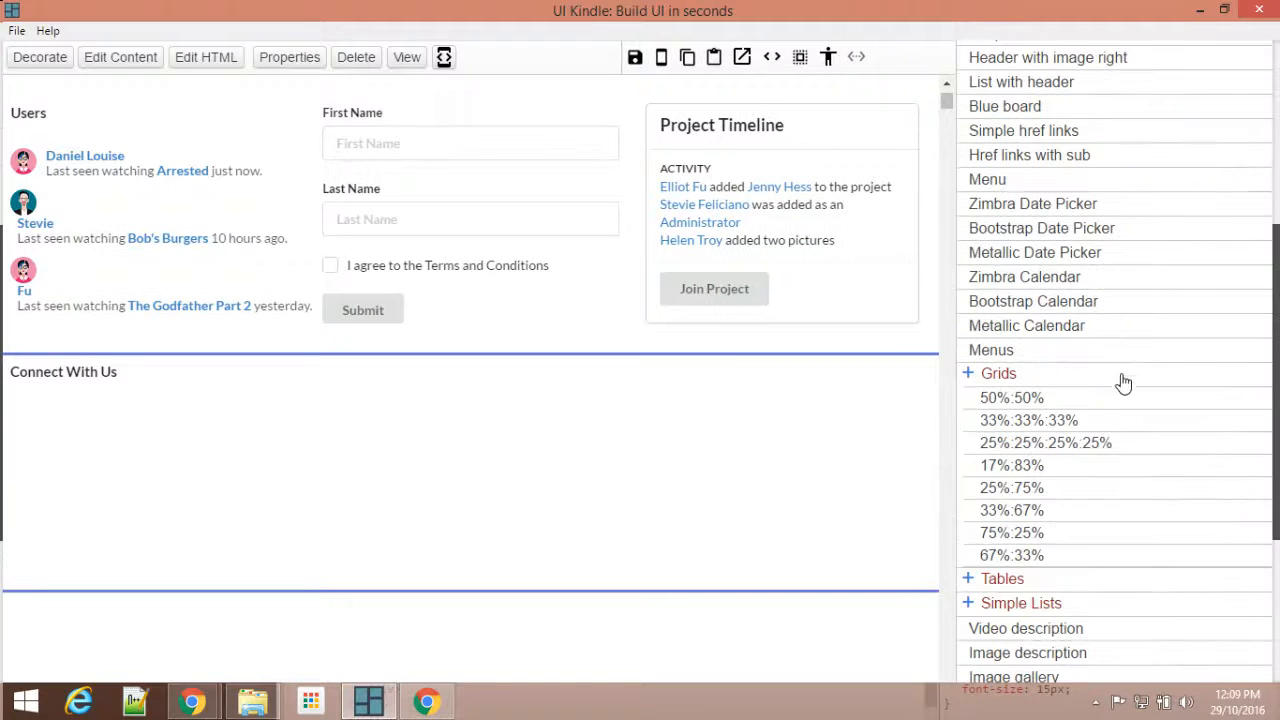
left_click(1078, 450)
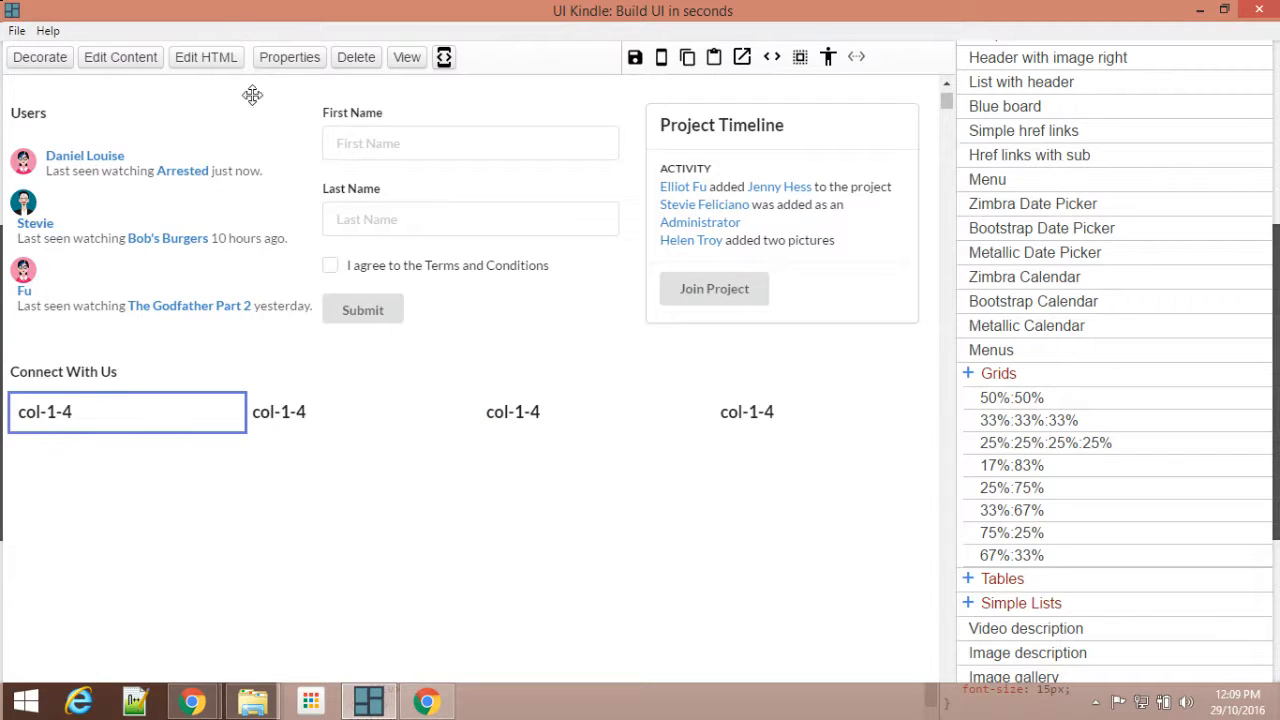
Step: Clear the placeholder heading from the HTML of the grid's first column
left_click(197, 62)
left_click_drag(903, 196, 833, 187)
key("Delete")
left_click(1222, 381)
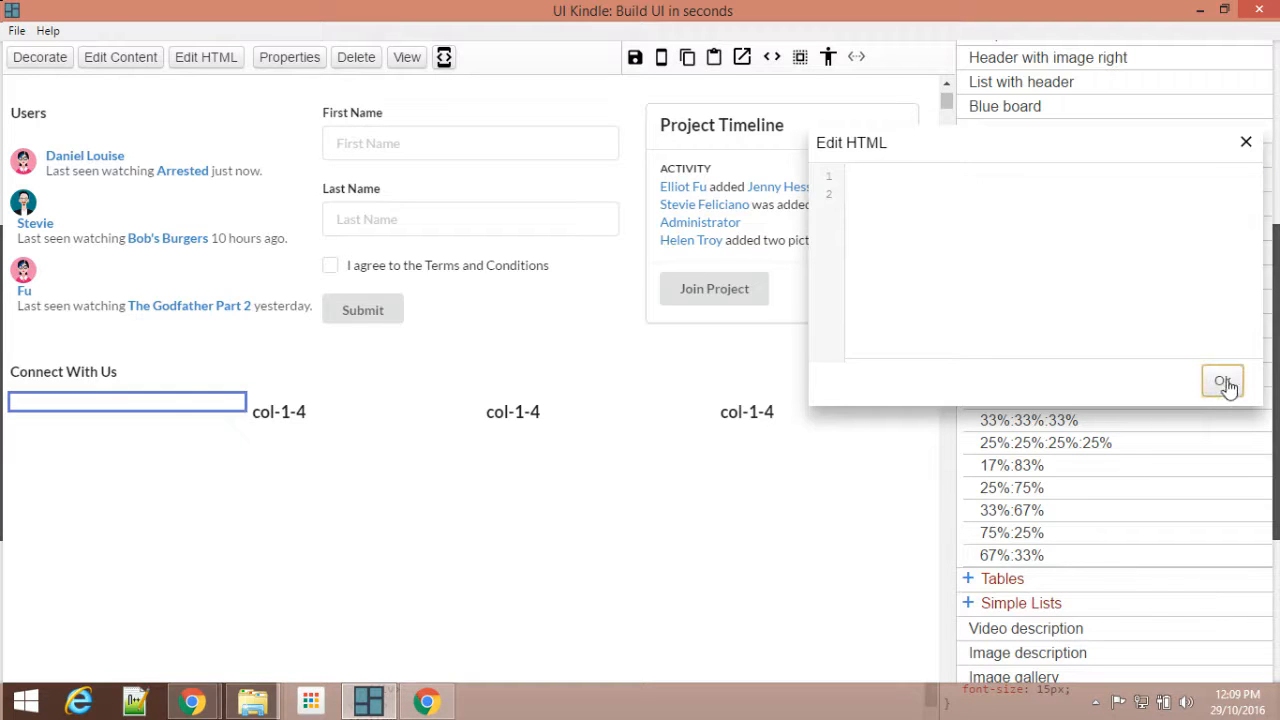
left_click(1246, 142)
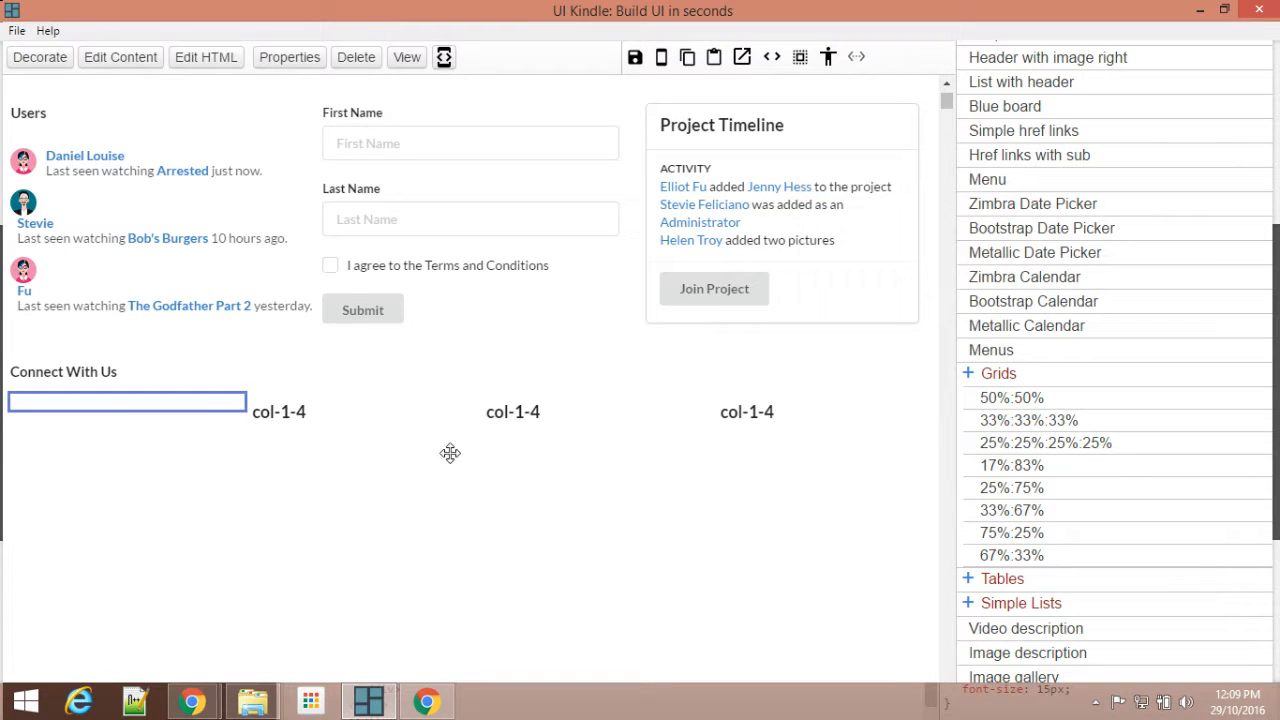
Step: Delete the col-1-4 placeholder headings of the other three columns in the Connect With Us div's HTML
left_click(306, 461)
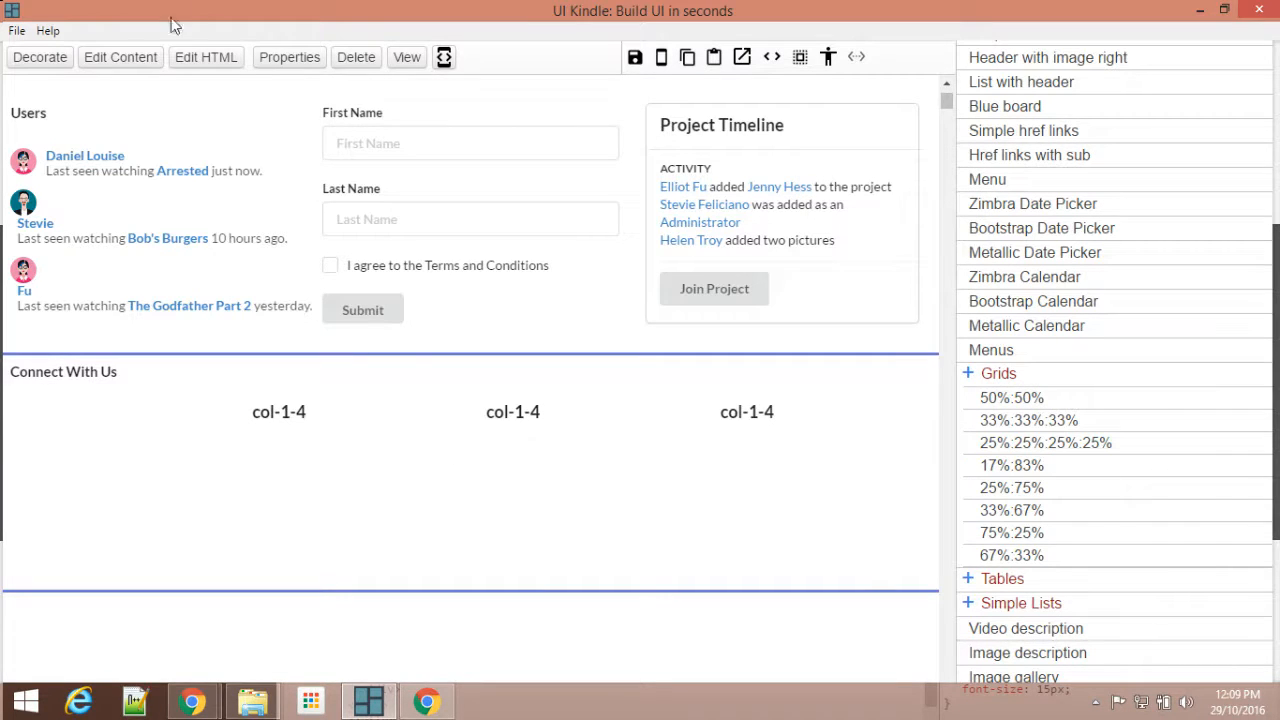
left_click(220, 60)
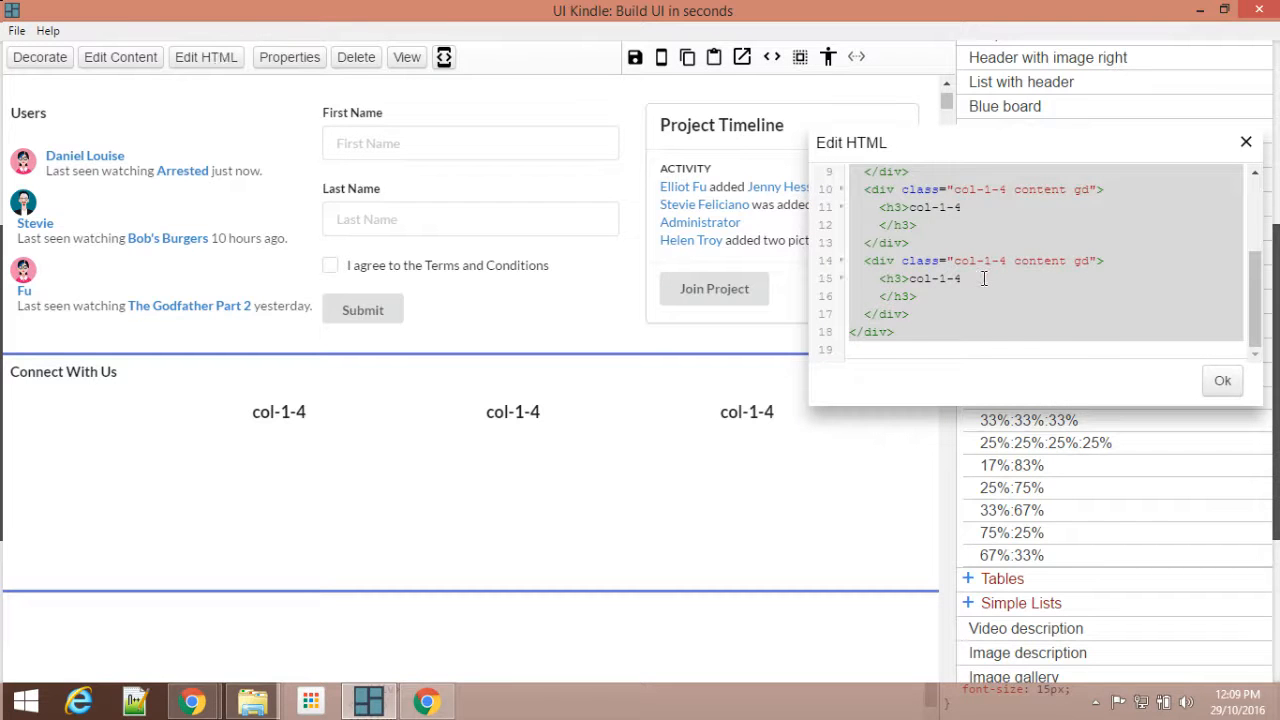
left_click(868, 278)
left_click_drag(868, 278, 954, 294)
key("BackSpace")
left_click_drag(864, 220, 963, 251)
key("BackSpace")
scroll(965, 253, "up", 3)
left_click_drag(871, 264, 932, 282)
key("BackSpace")
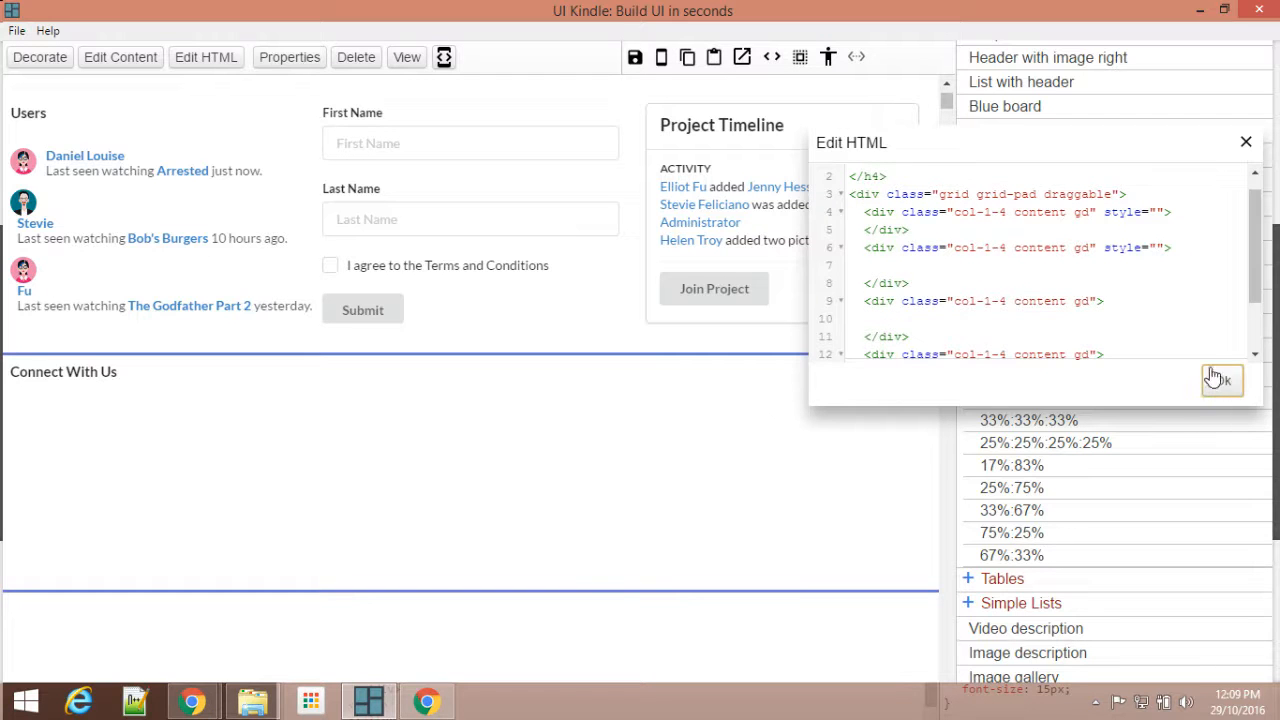
left_click(1243, 145)
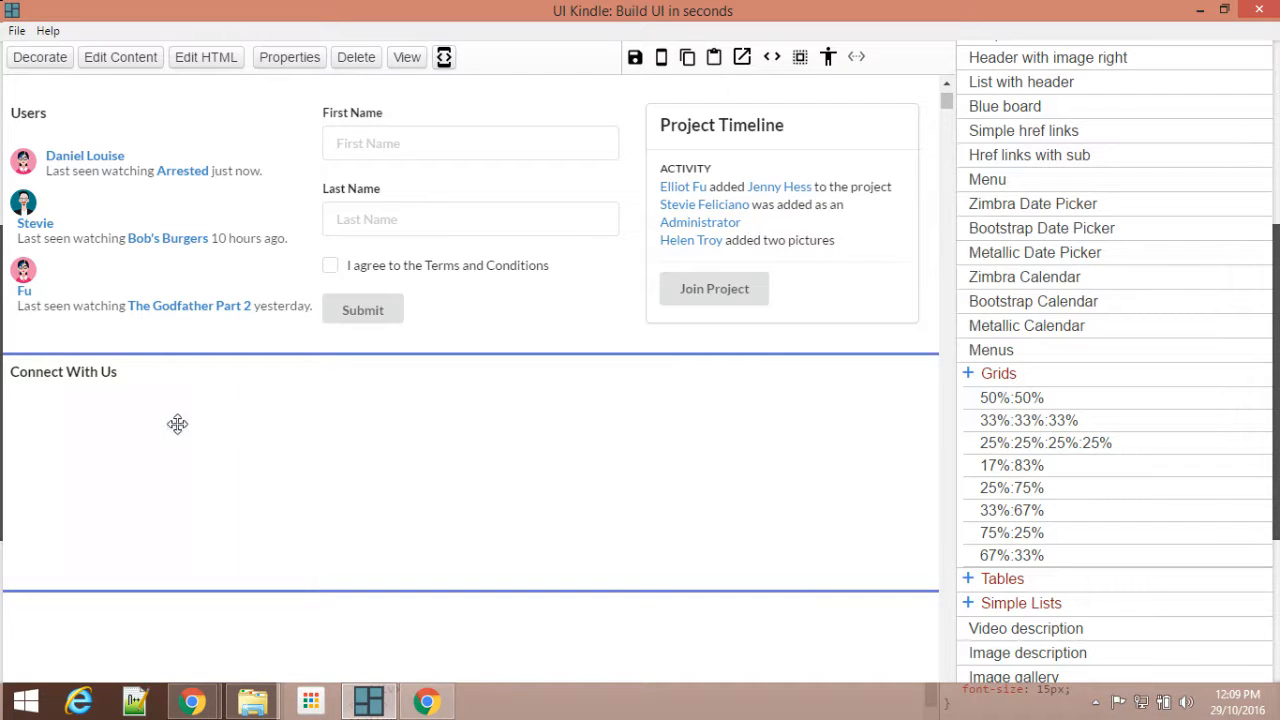
Step: Increase the height of the empty four-column grid and of its first column
left_click_drag(90, 408, 752, 403)
left_click_drag(81, 412, 365, 408)
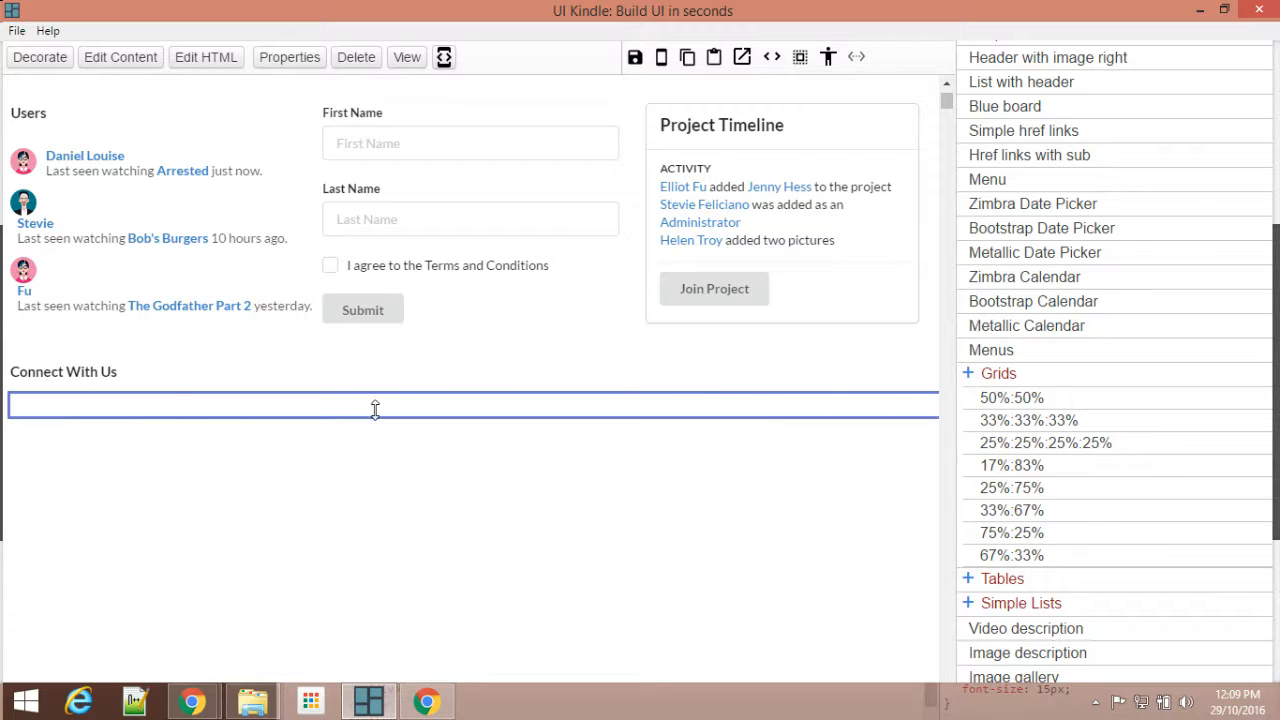
left_click_drag(57, 406, 58, 404)
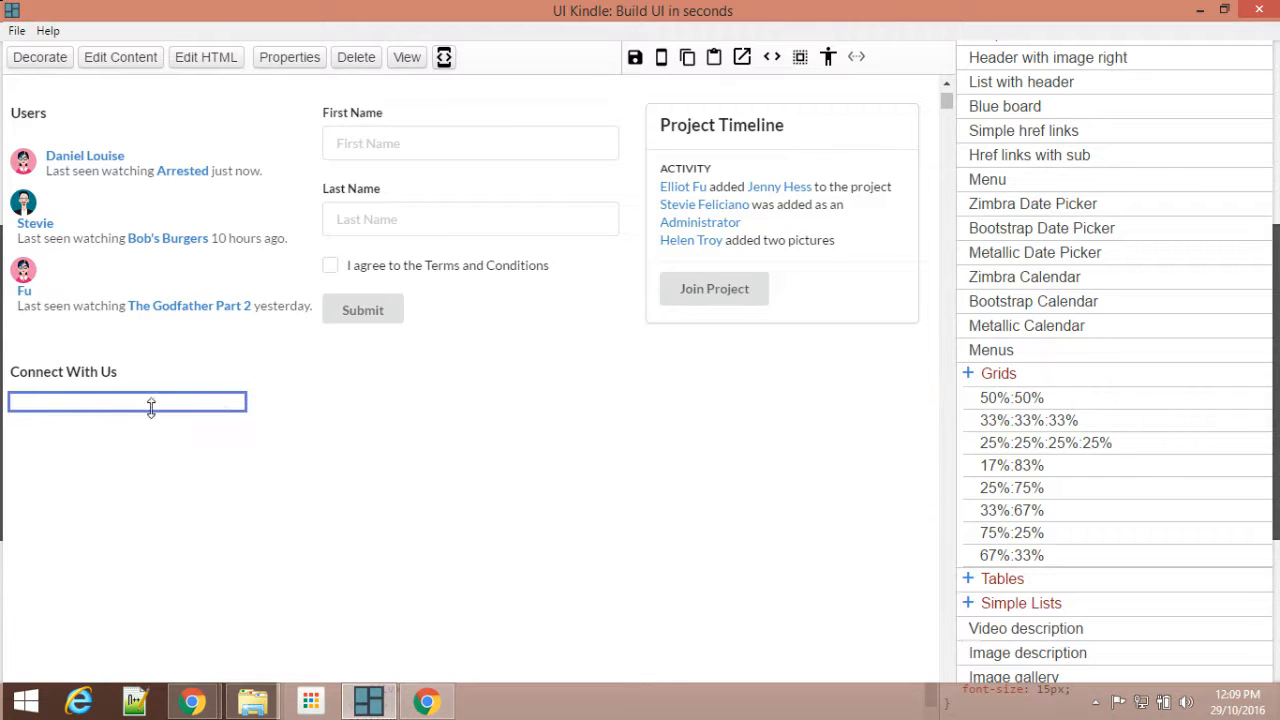
left_click_drag(175, 412, 180, 448)
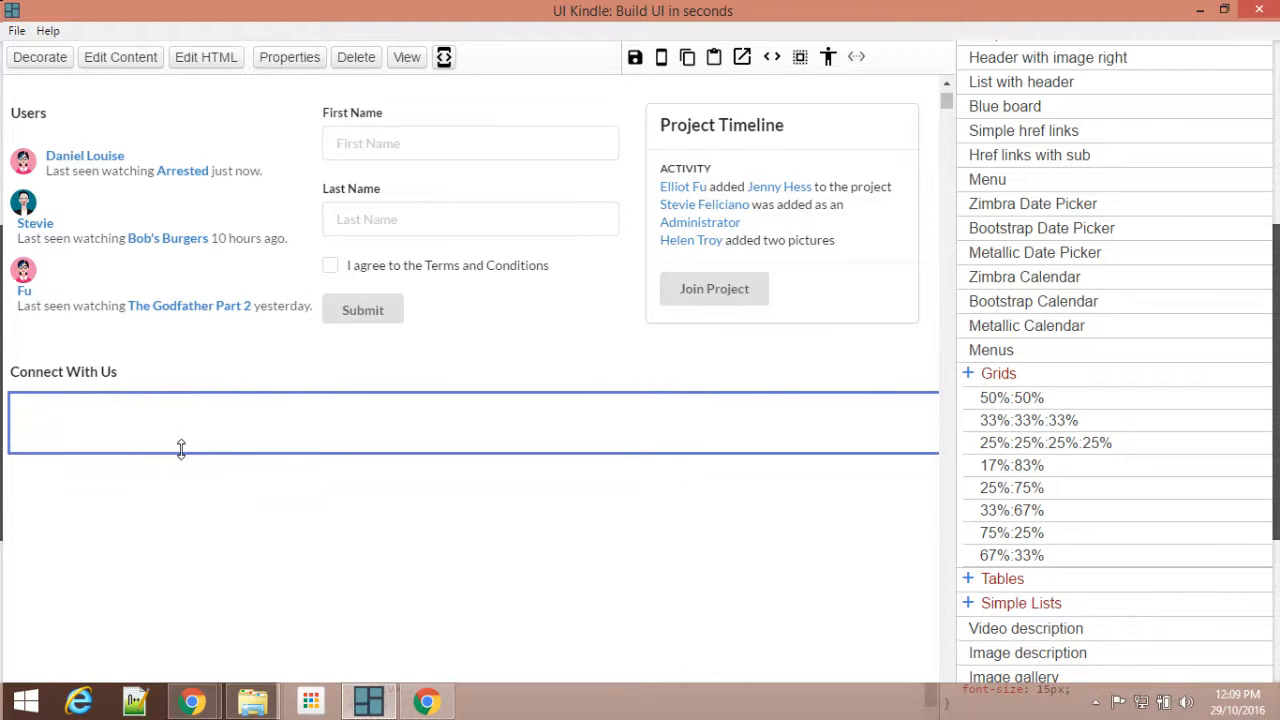
mouse_move(101, 412)
left_mouse_down()
mouse_move(791, 416)
mouse_move(103, 426)
left_mouse_up()
Step: Insert a Semantic UI Facebook social button into the first column of the Connect With Us grid
scroll(1145, 323, "up", 5)
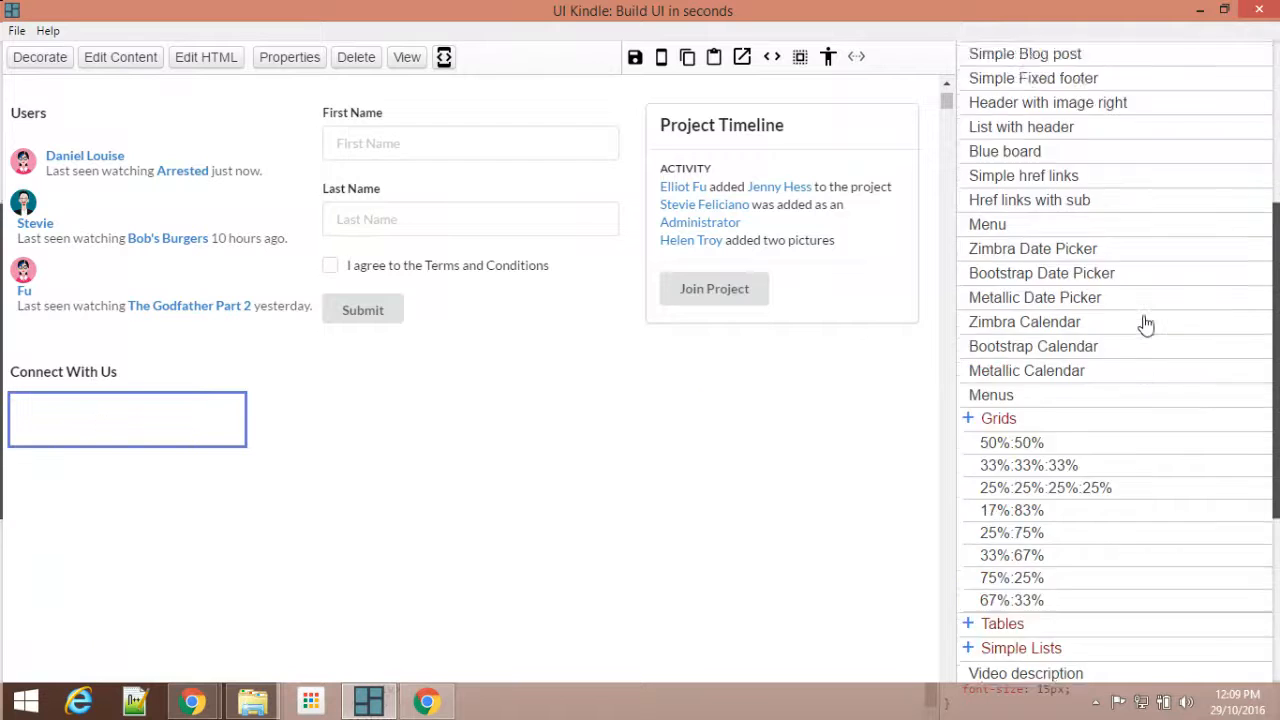
scroll(1145, 323, "up", 1)
left_click(1063, 254)
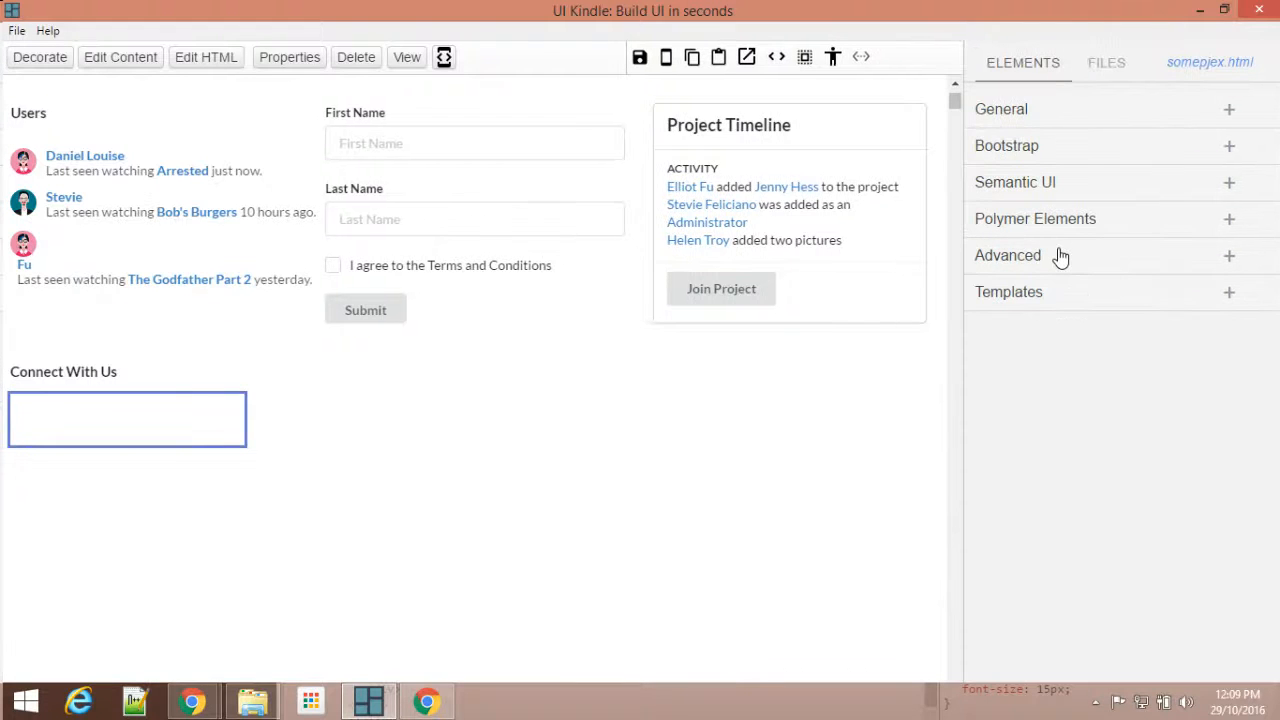
left_click(1069, 186)
scroll(1157, 327, "down", 6)
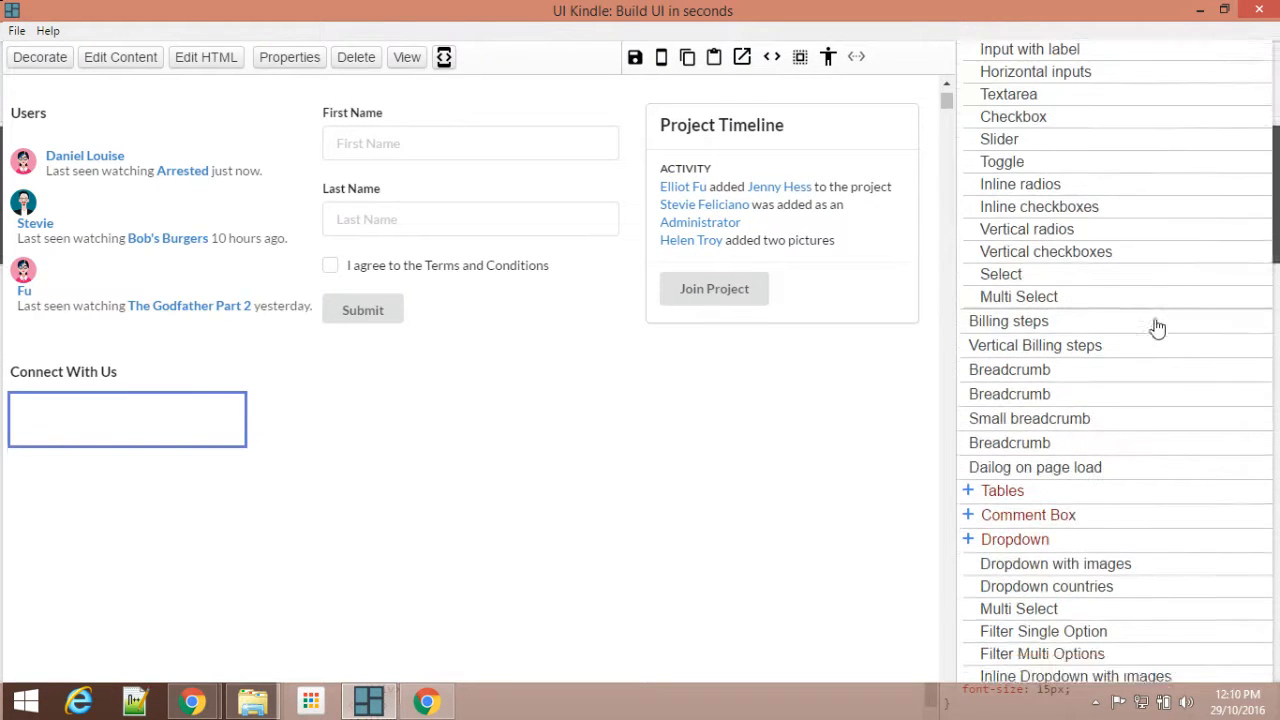
scroll(1157, 327, "down", 8)
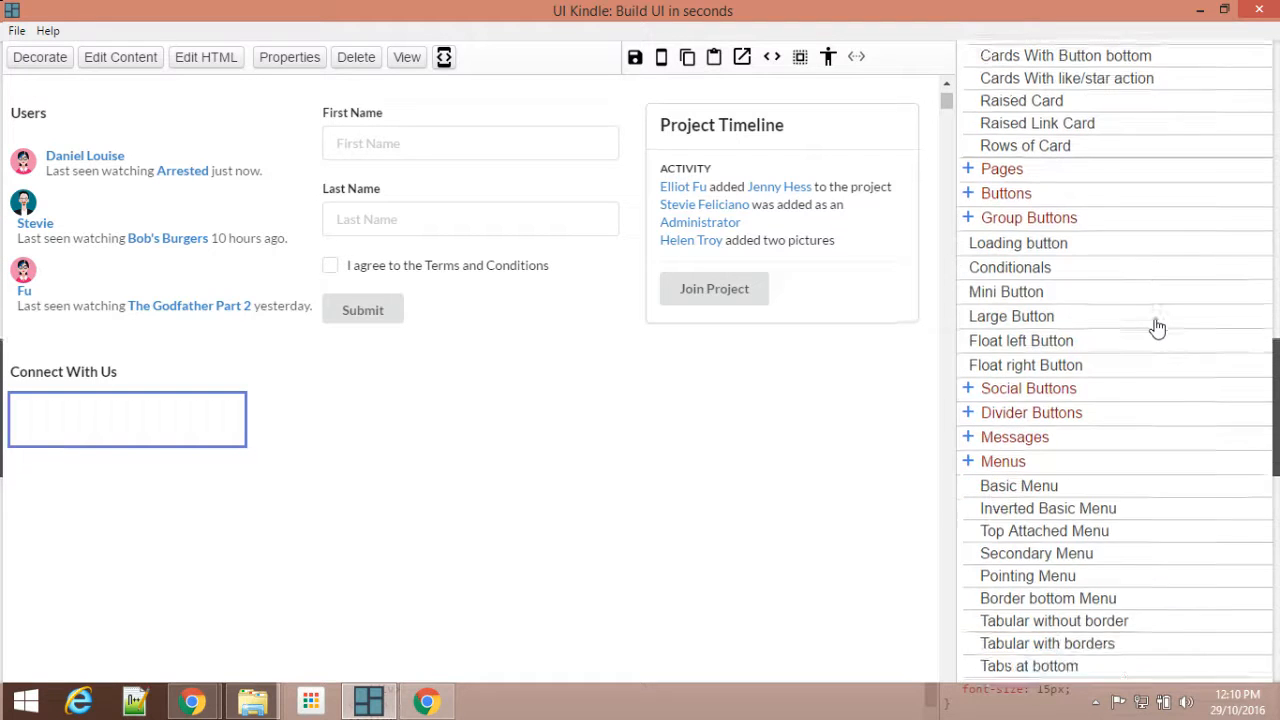
left_click(1060, 380)
scroll(1134, 346, "down", 2)
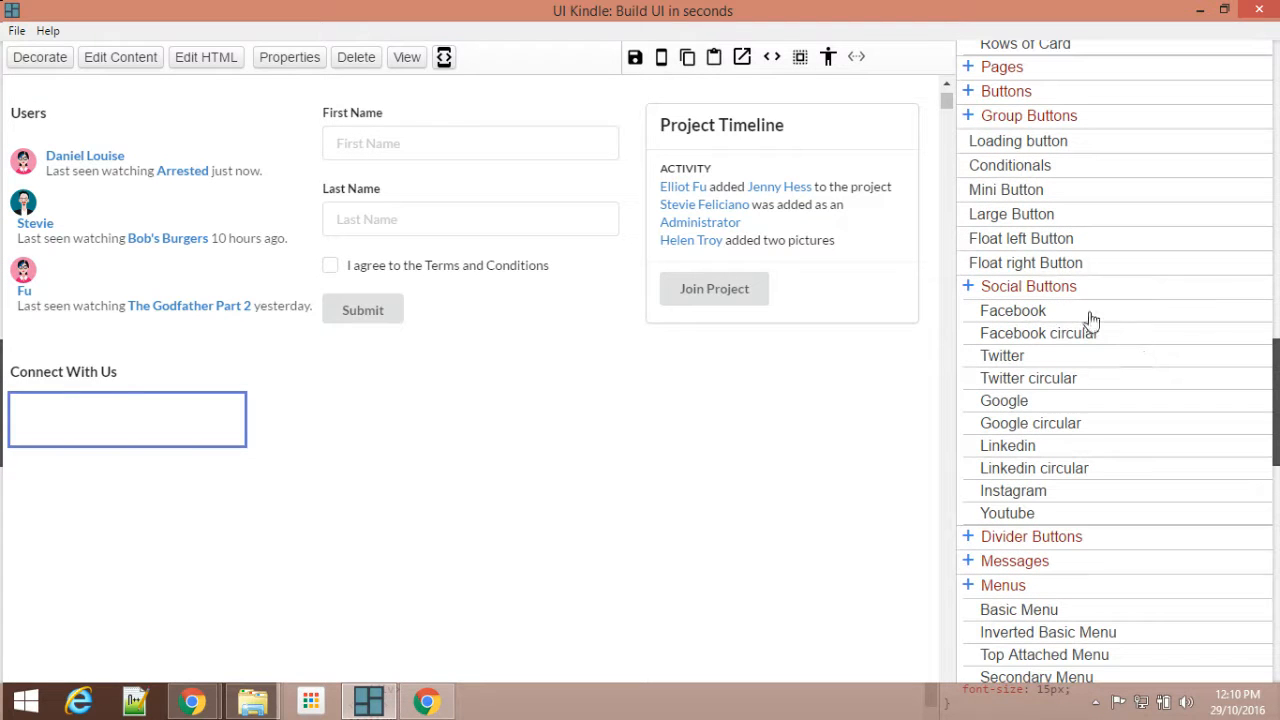
left_click(1015, 312)
Step: Add Twitter, Google and Linkedin social buttons to the second, third and fourth columns respectively
left_click(311, 418)
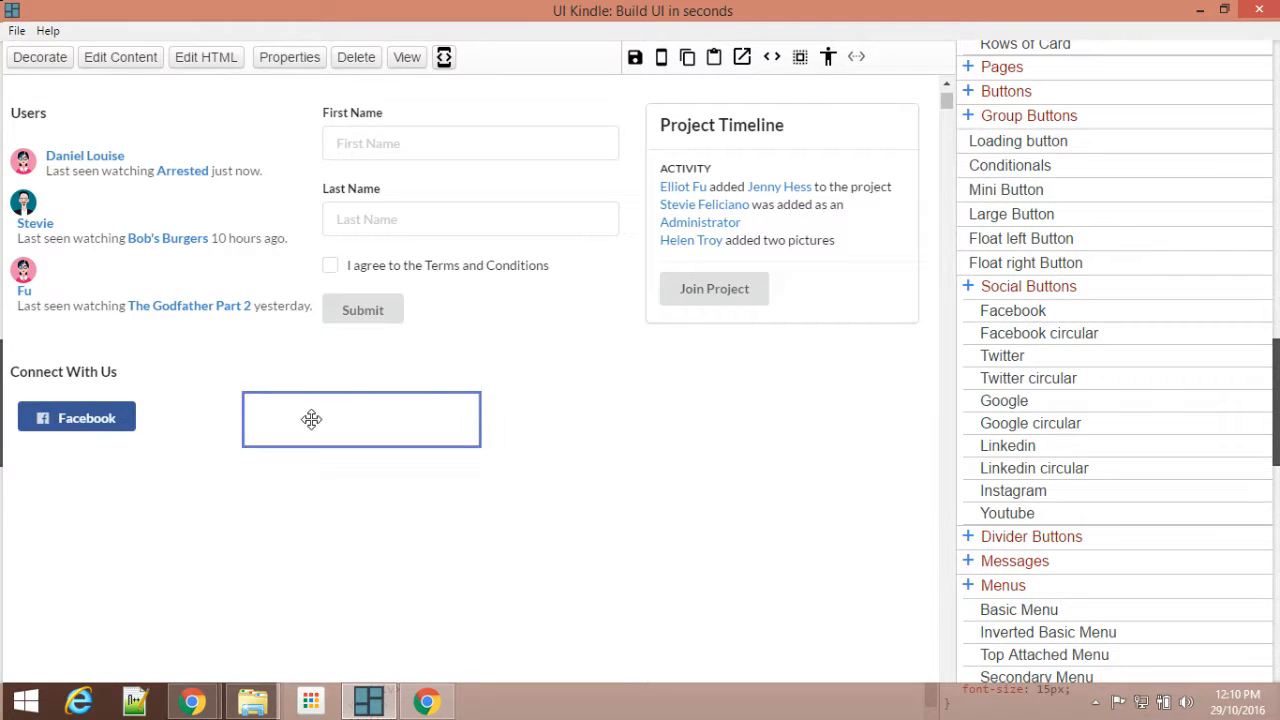
left_click(1003, 357)
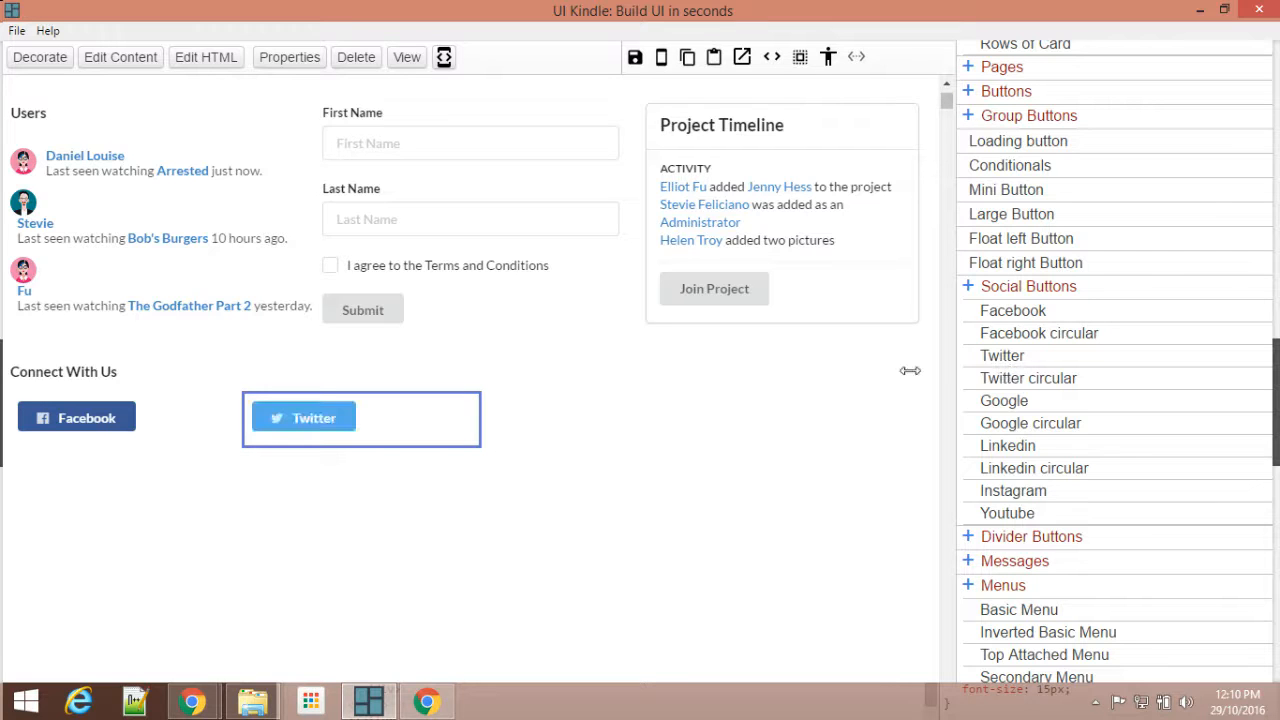
left_click(598, 418)
left_click(1005, 404)
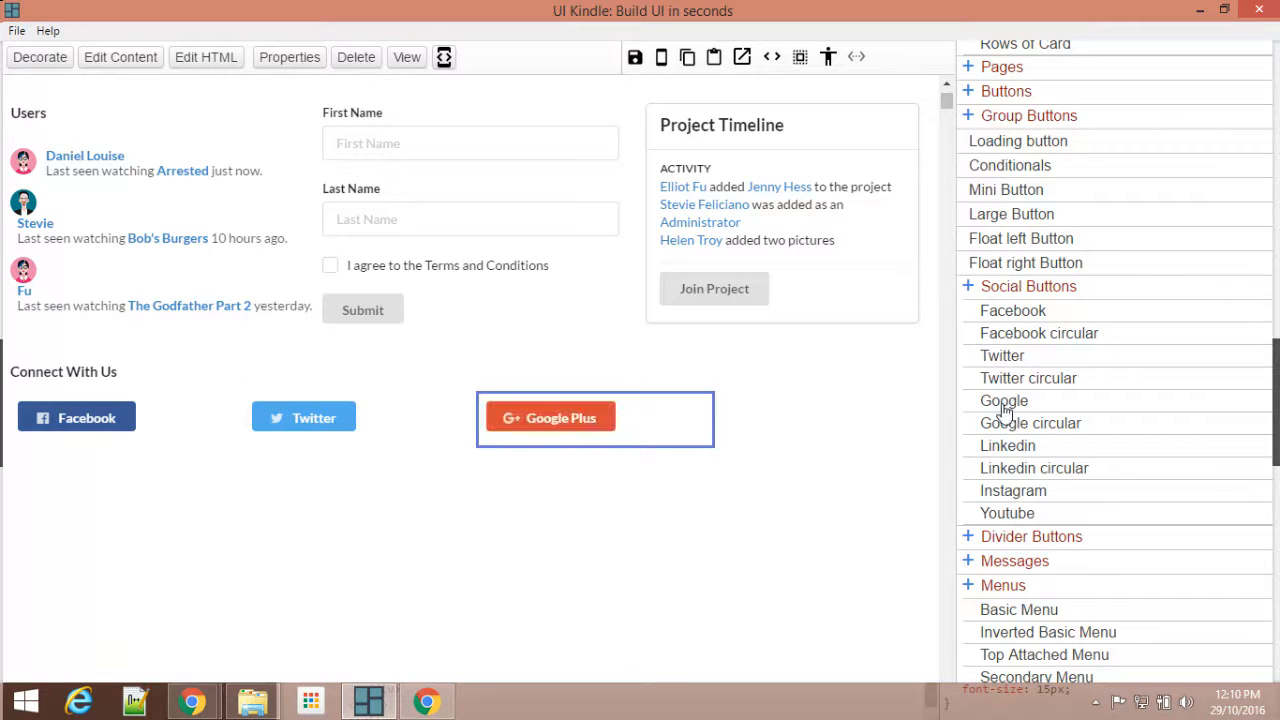
left_click(806, 418)
left_click(1010, 447)
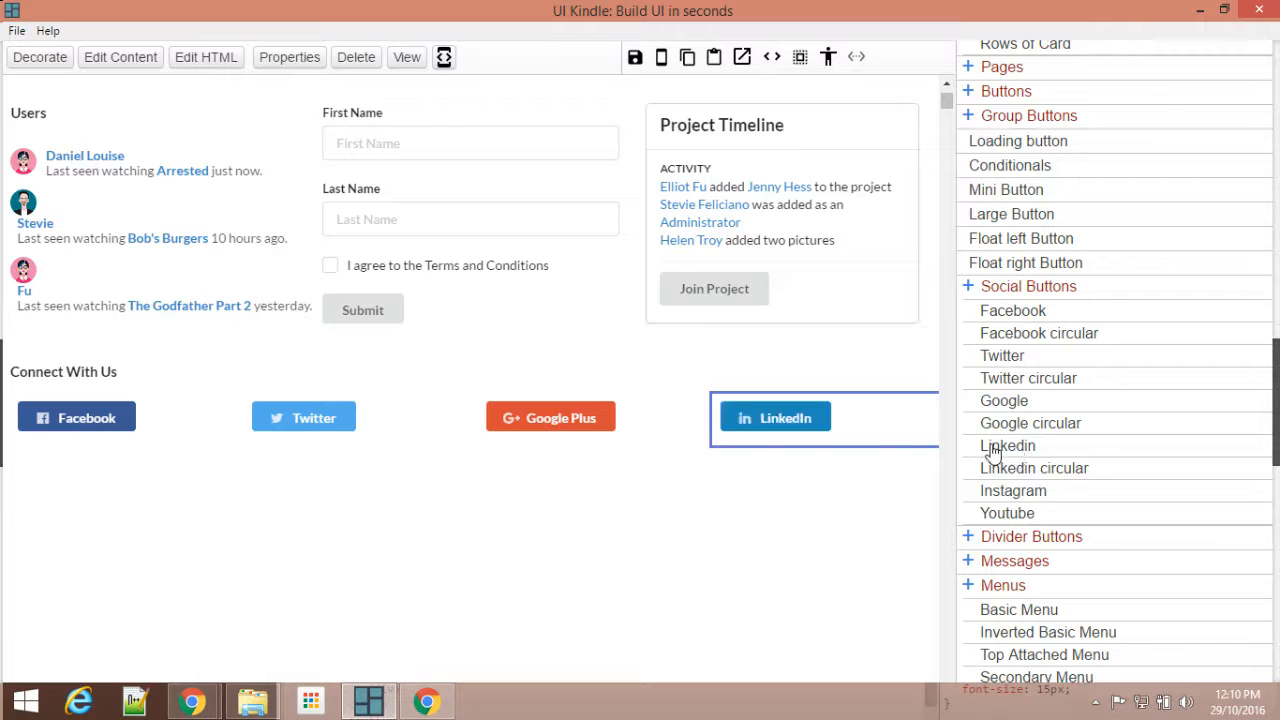
Step: Shorten the Connect With Us div to end just below the social buttons, and save the page
left_click(432, 484)
left_click_drag(396, 588, 382, 482)
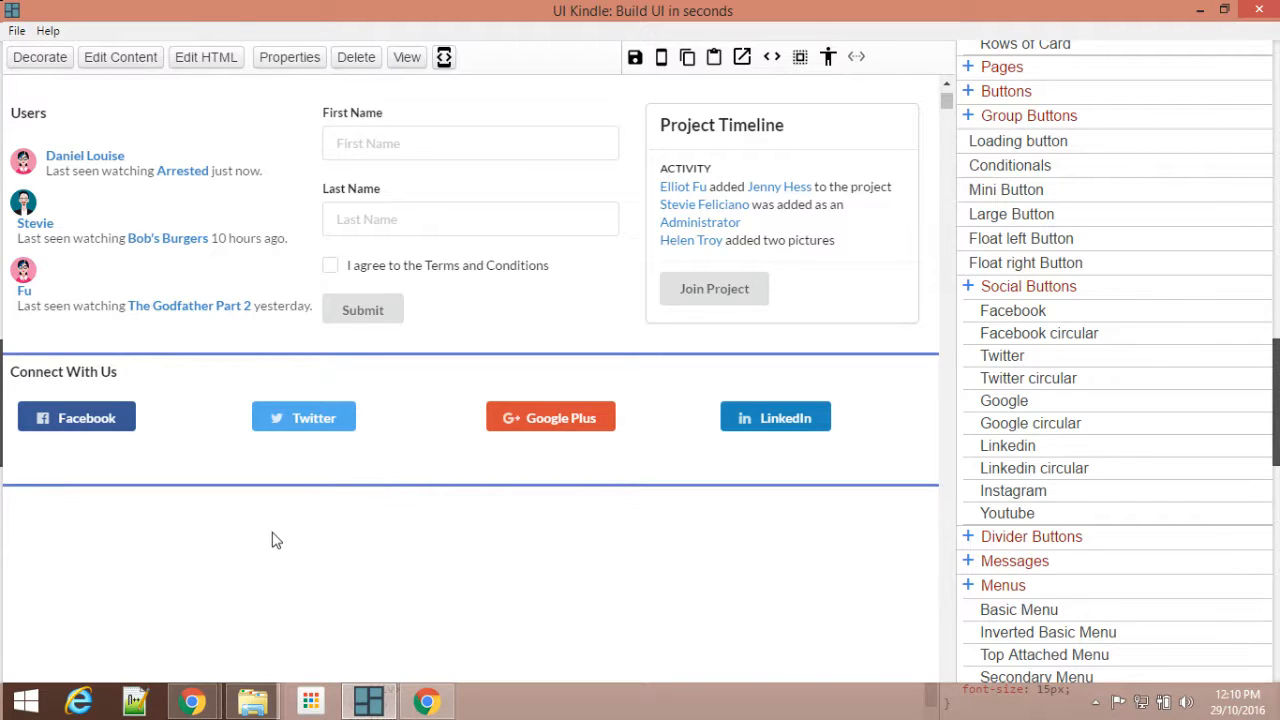
left_click(635, 57)
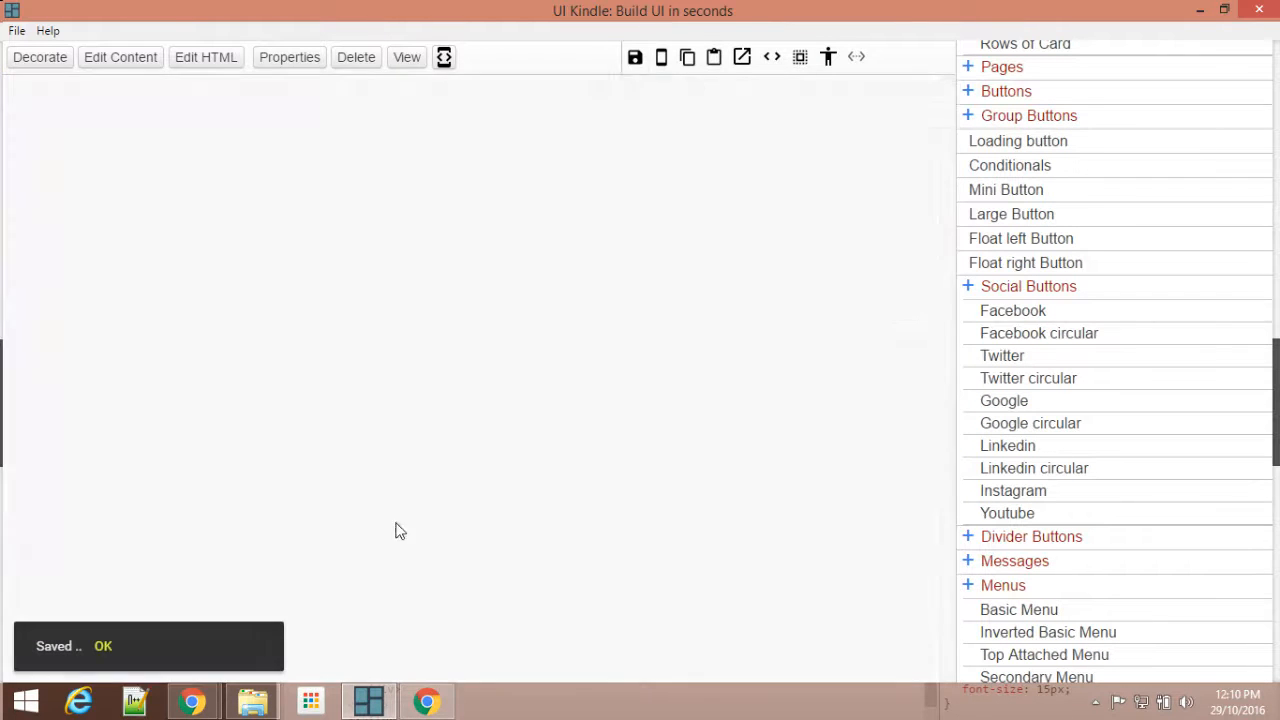
Step: Examine the sample page's section below the social buttons in Chrome, and return to UI Kindle
scroll(391, 517, "down", 7)
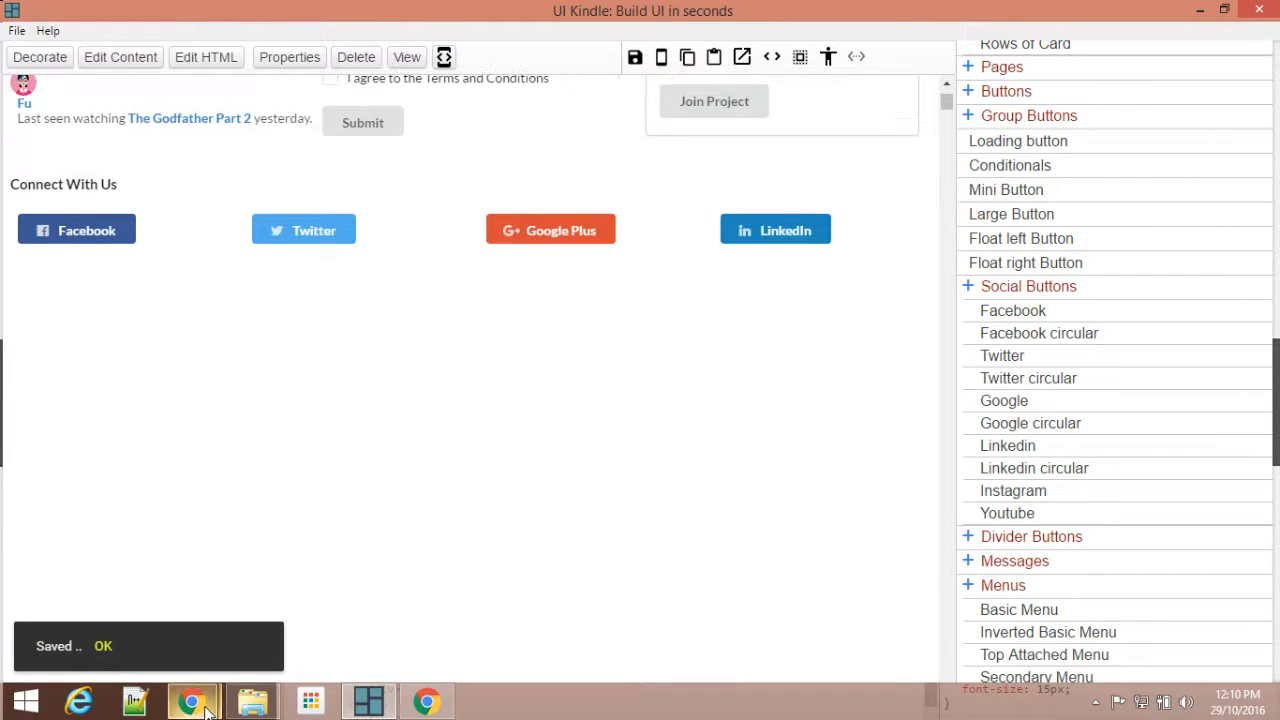
left_click(193, 702)
left_click(120, 600)
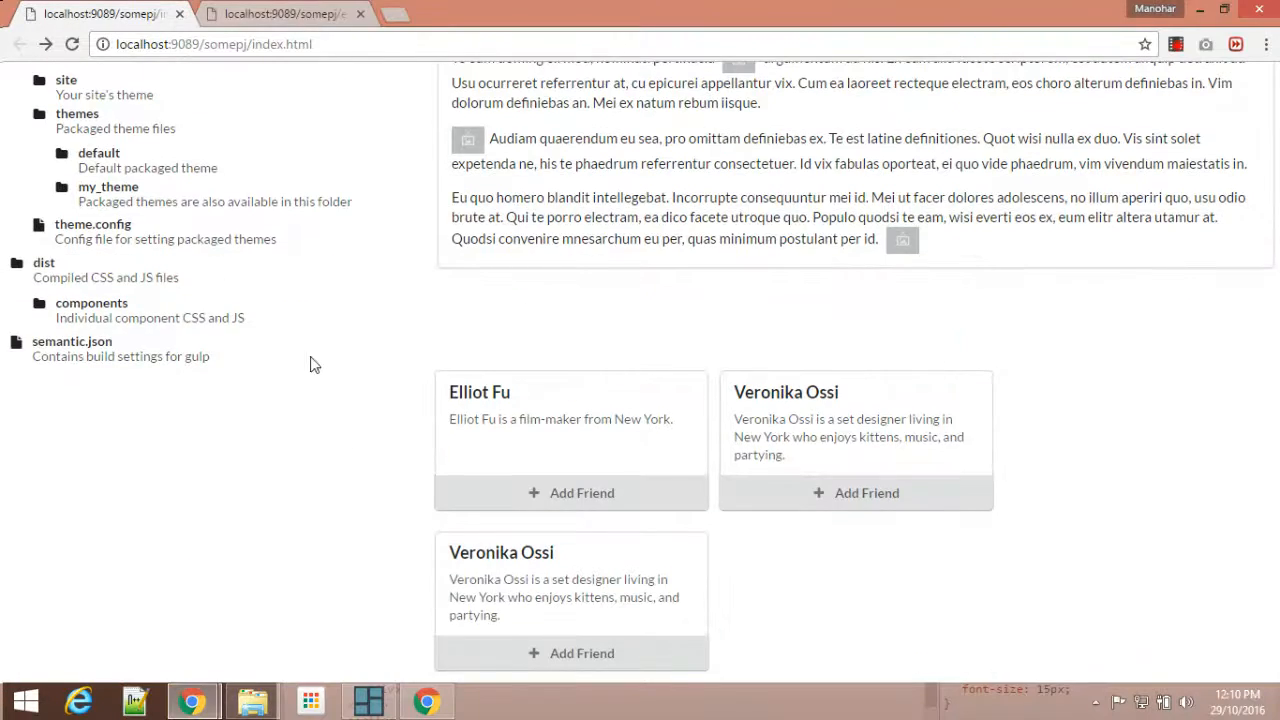
scroll(153, 265, "up", 3)
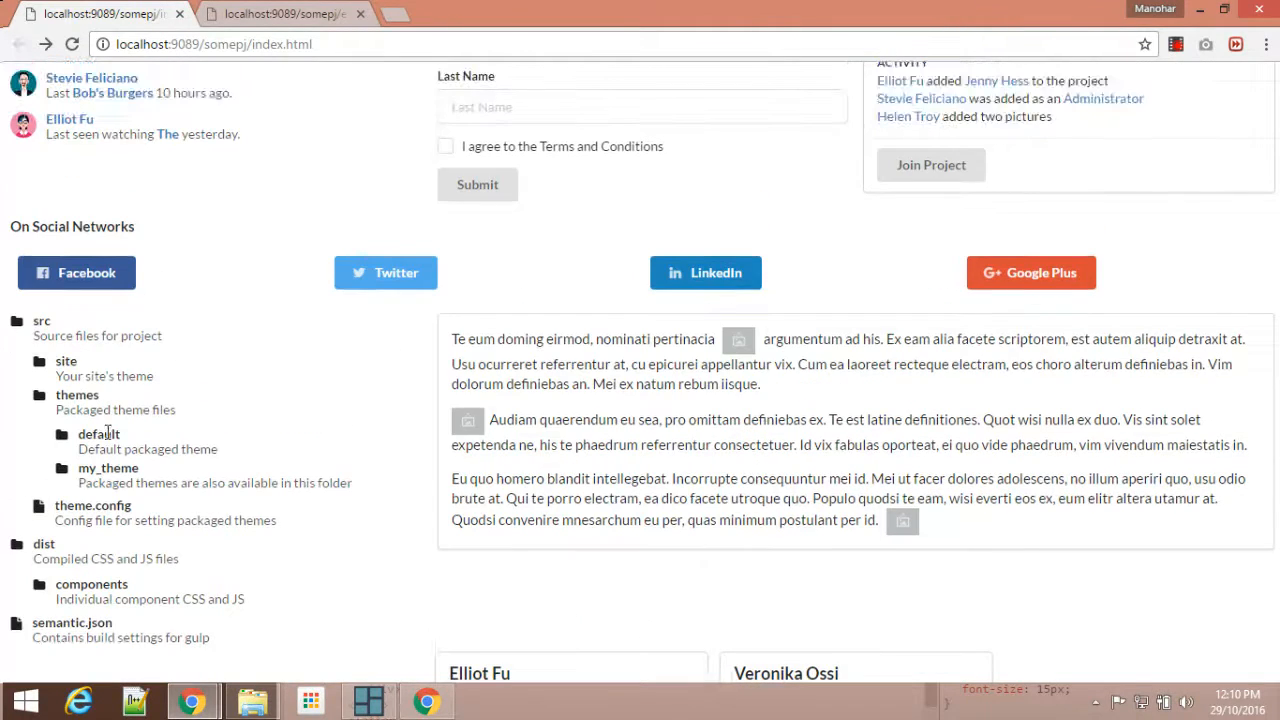
scroll(720, 300, "down", 2)
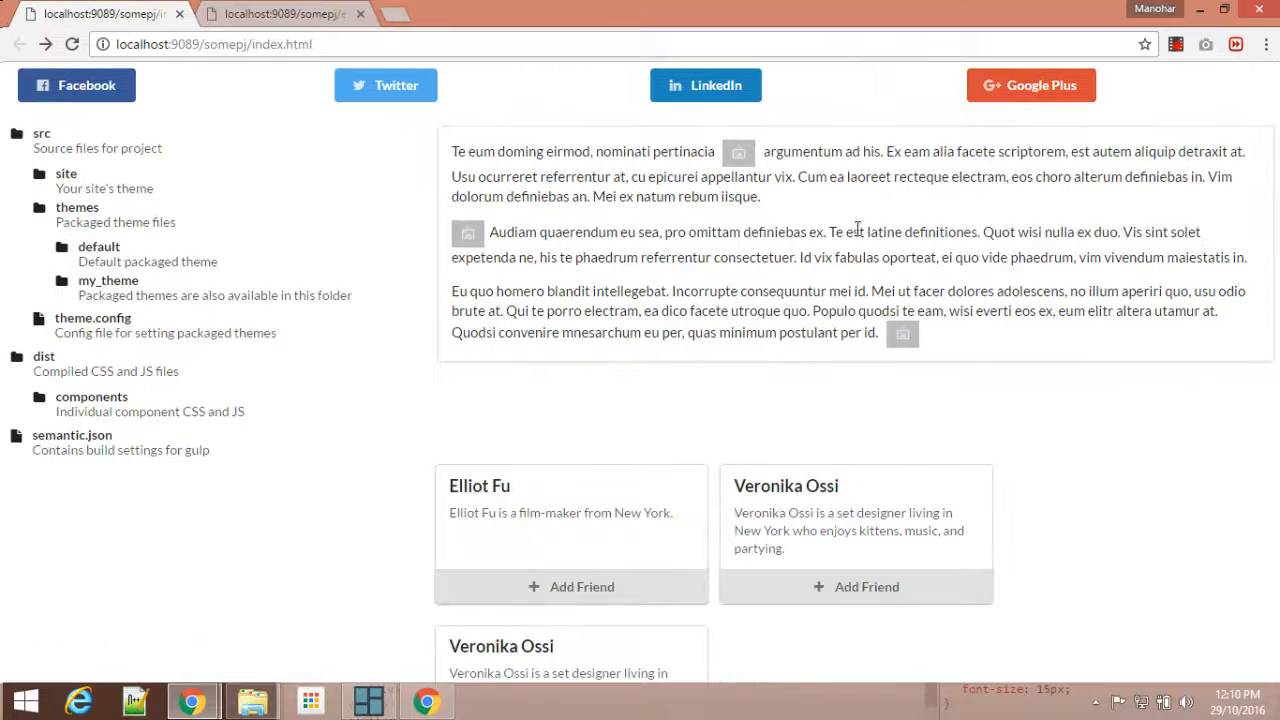
scroll(600, 400, "down", 1)
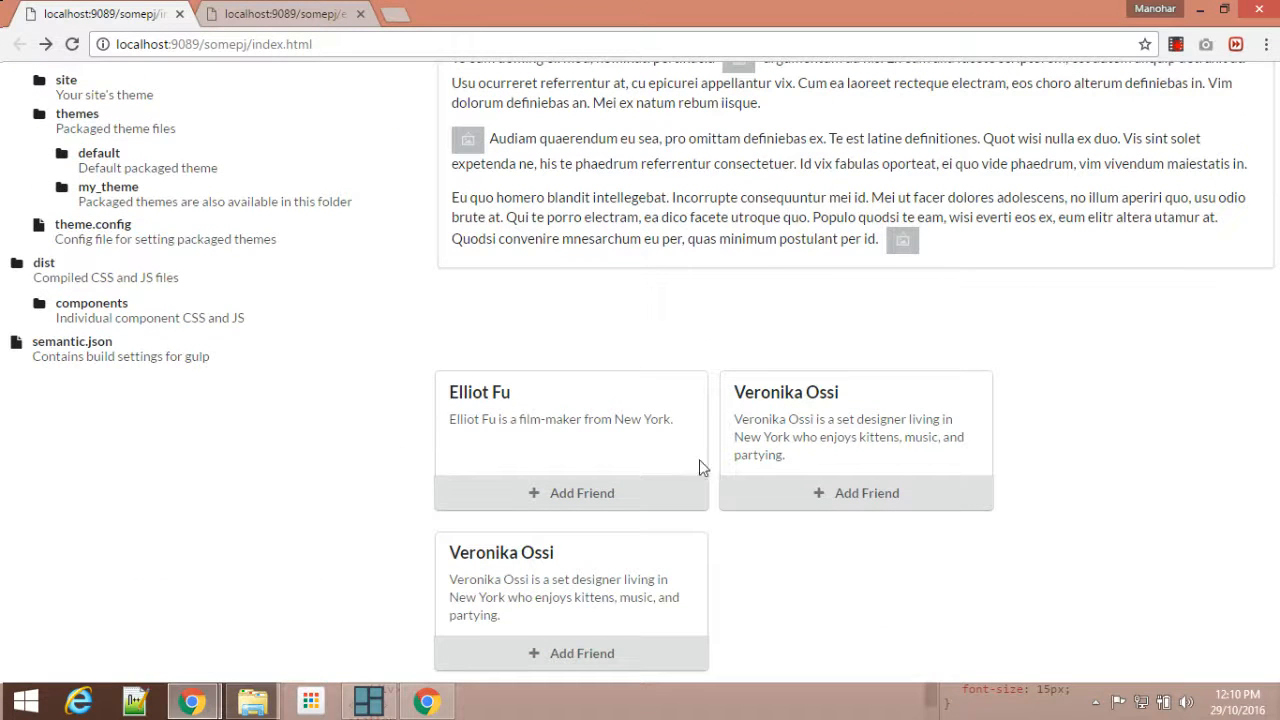
left_click(368, 700)
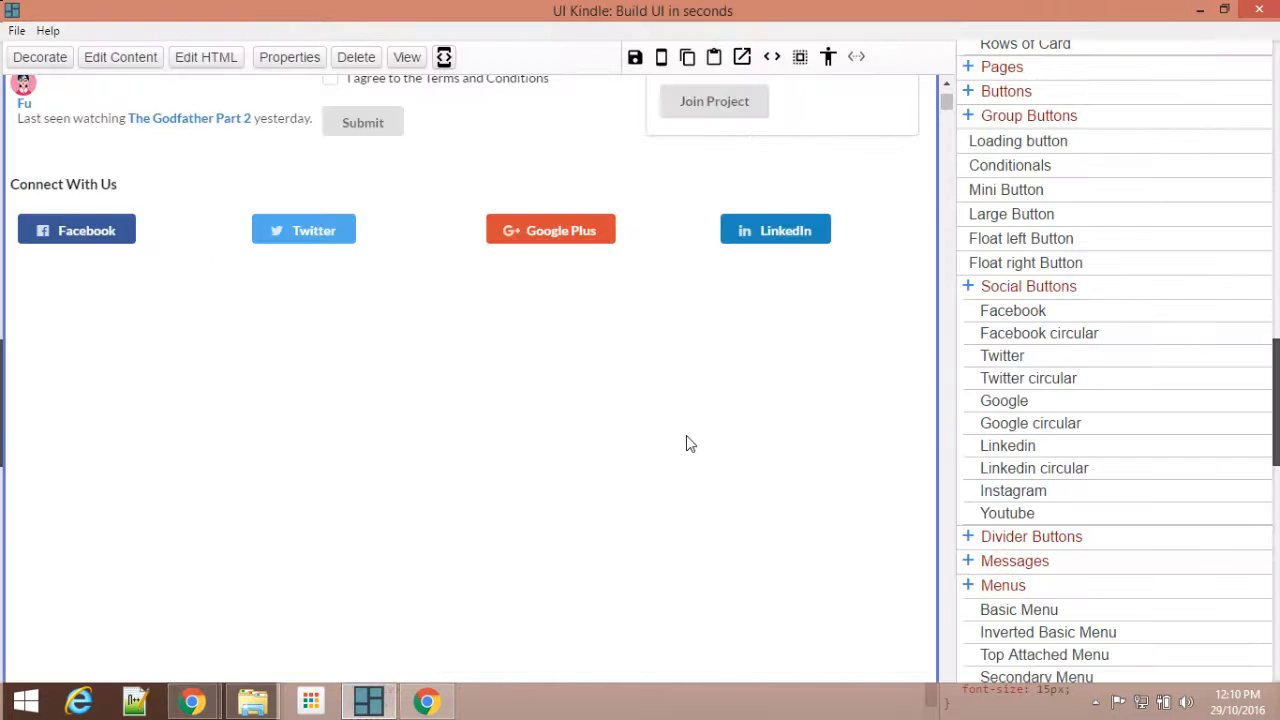
Step: Insert a two-column 33%:67% grid from the Advanced elements into the page
scroll(1065, 333, "up", 4)
scroll(1063, 334, "down", 15)
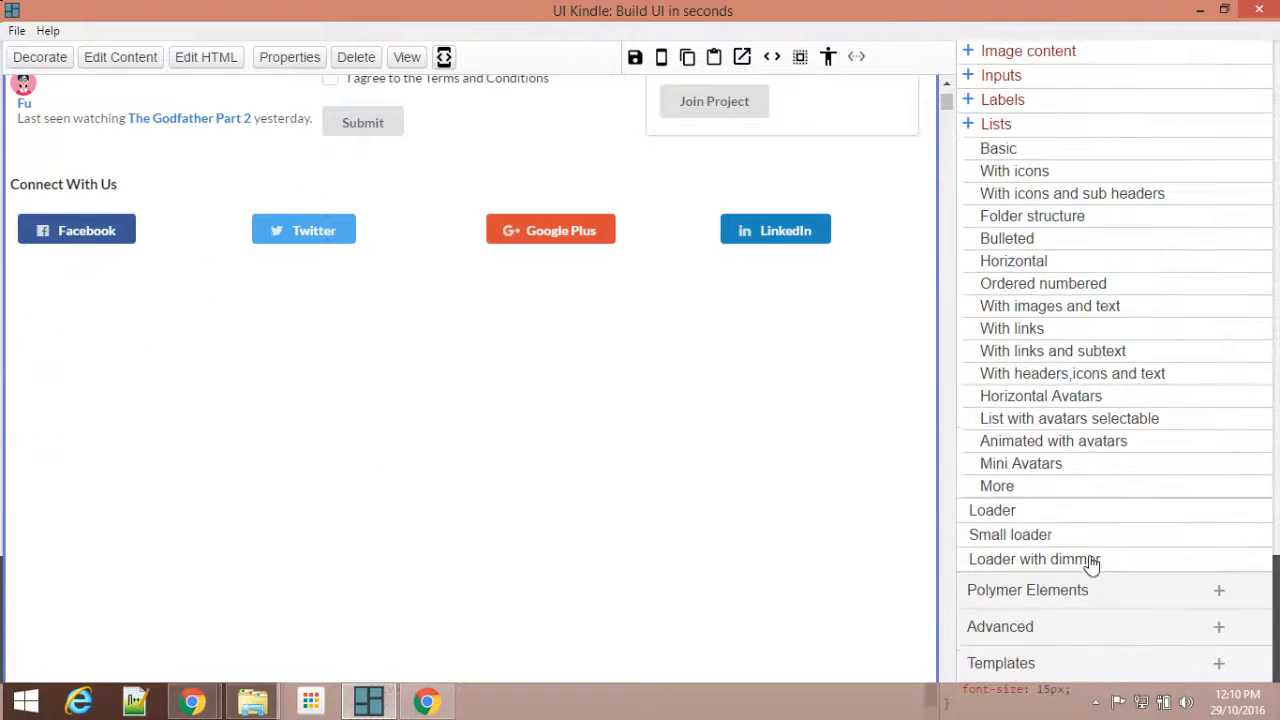
left_click(1050, 630)
scroll(1106, 526, "down", 5)
scroll(1106, 526, "down", 5)
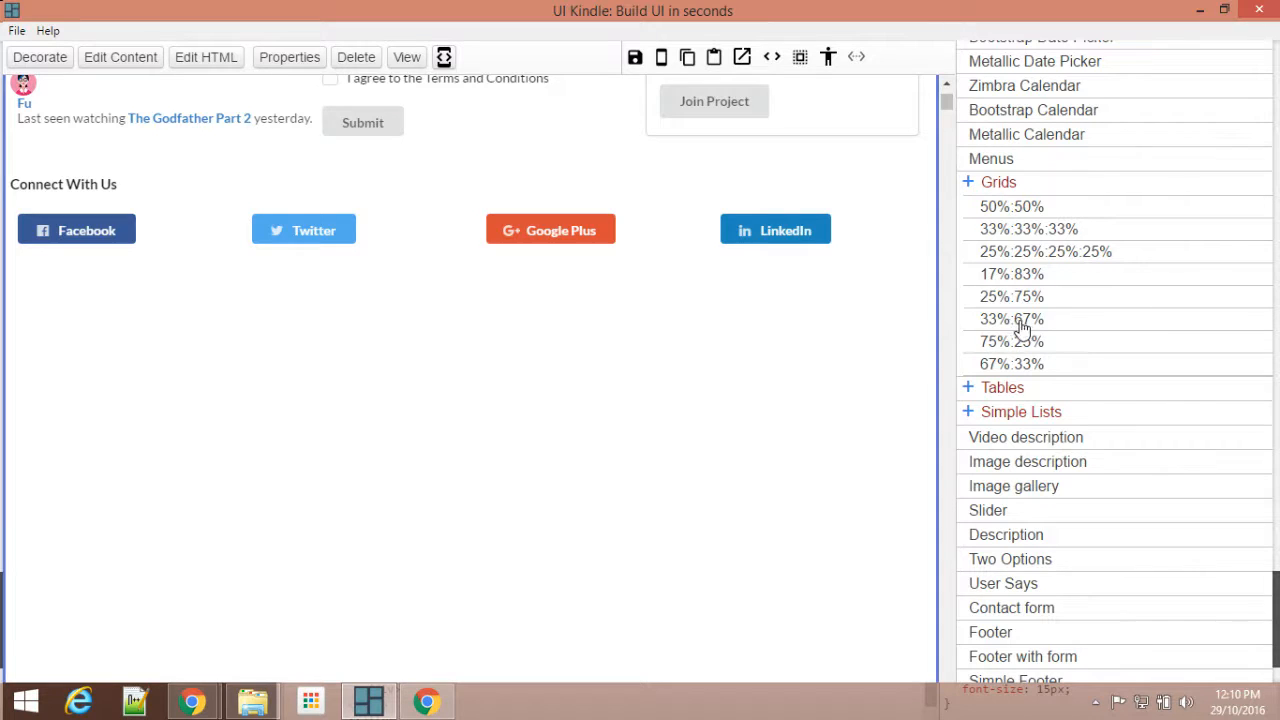
scroll(530, 439, "up", 8)
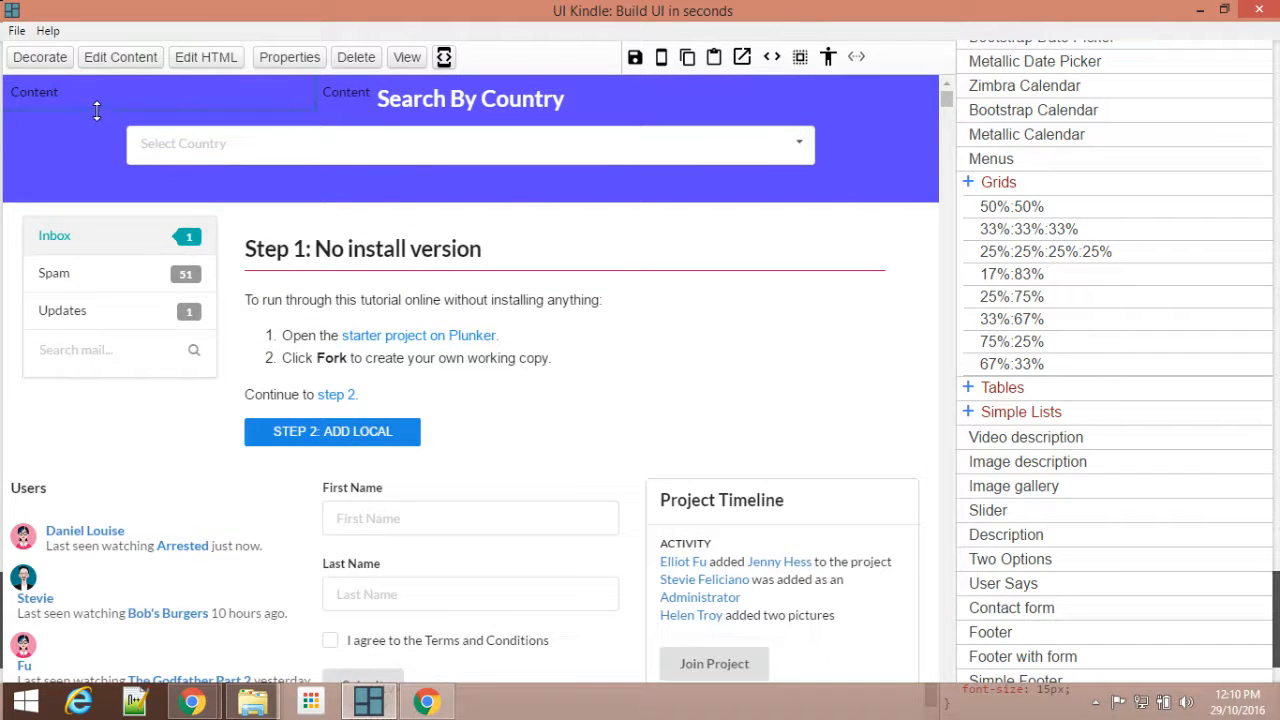
Step: Move the 33%:67% grid just below the social buttons, stretch it to full width and increase its height
left_click_drag(130, 102, 132, 488)
scroll(151, 357, "down", 3)
scroll(119, 563, "down", 1)
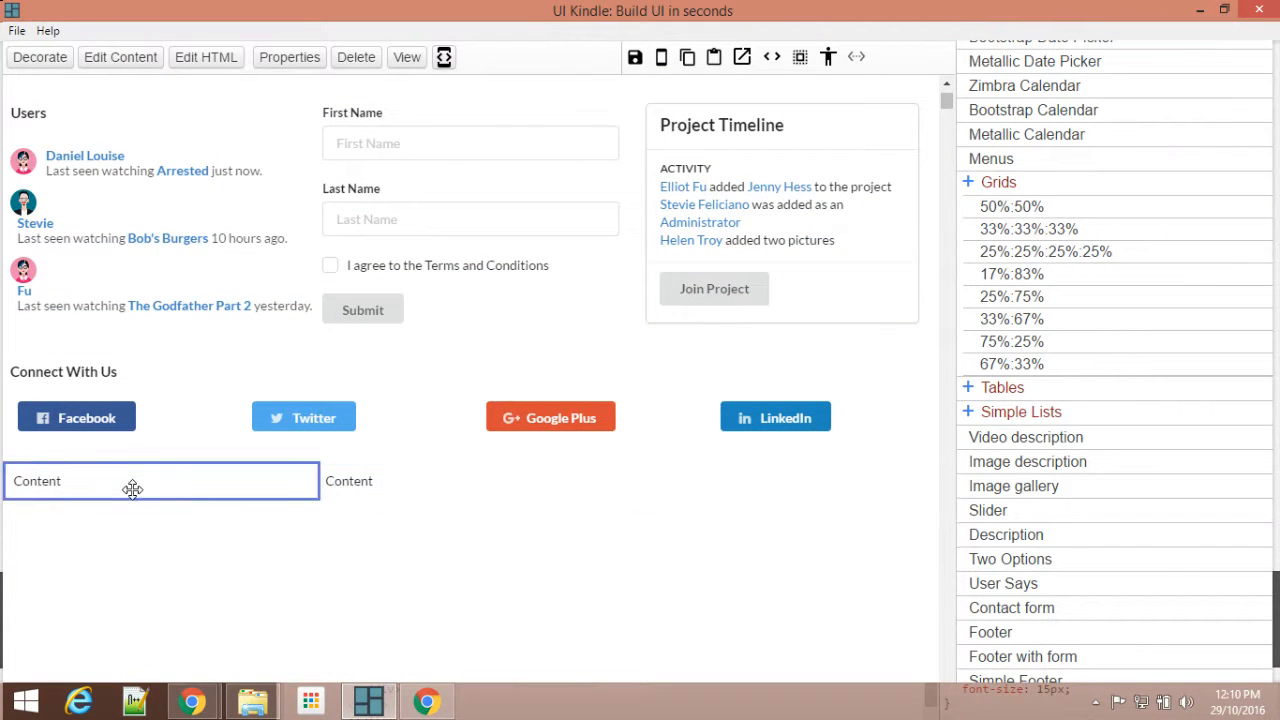
left_click(857, 57)
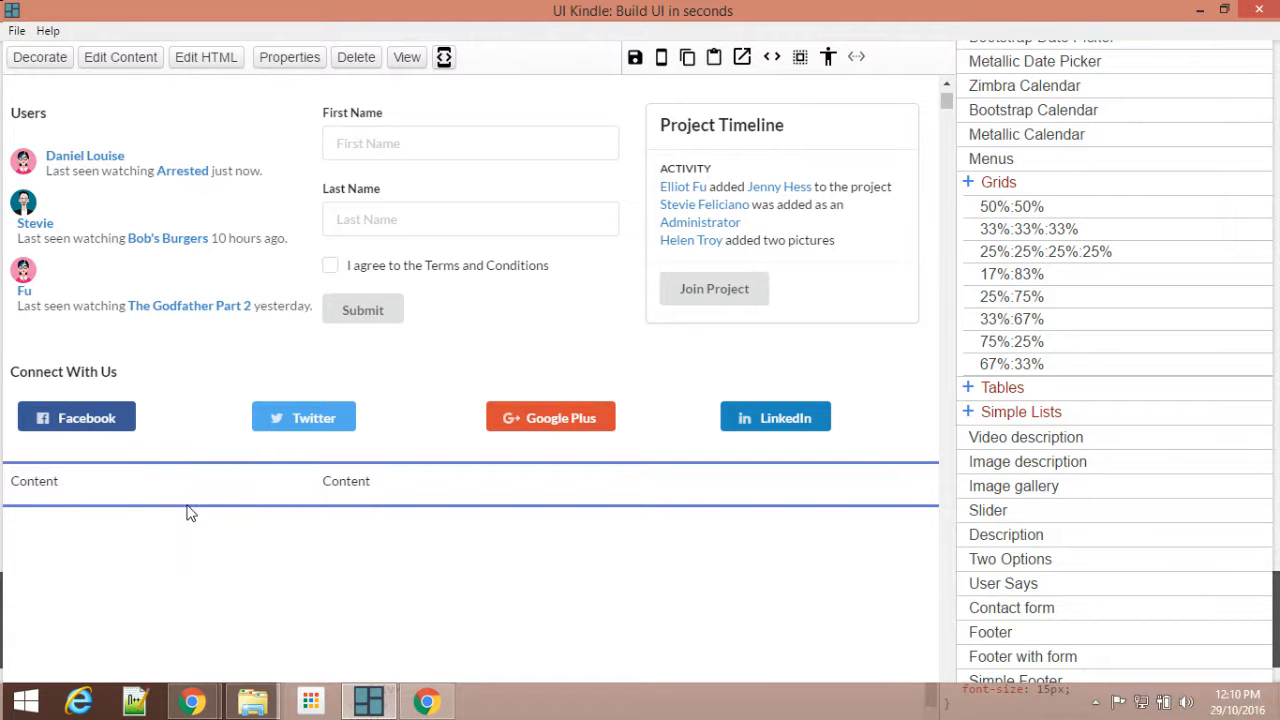
left_click_drag(188, 503, 191, 557)
Step: Remove the placeholder Content text from the HTML of both columns of the 33%:67% grid
left_click(123, 517)
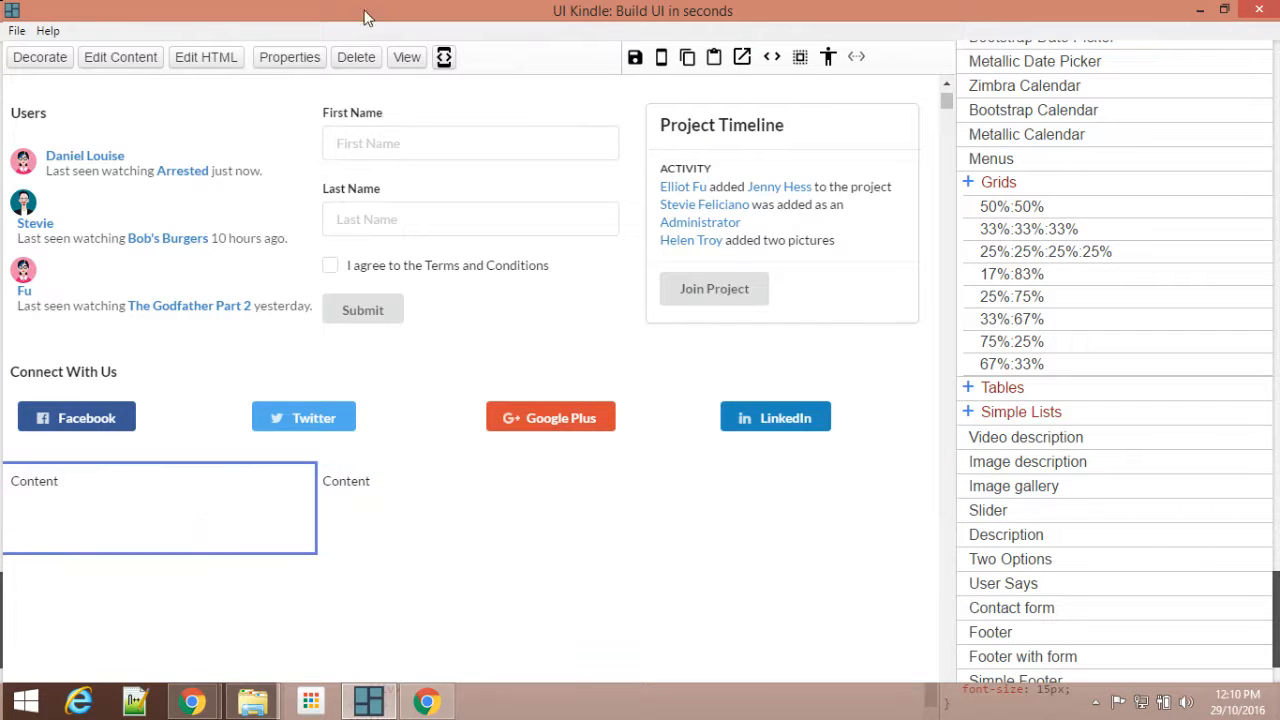
left_click(232, 62)
double_click(879, 180)
key("BackSpace")
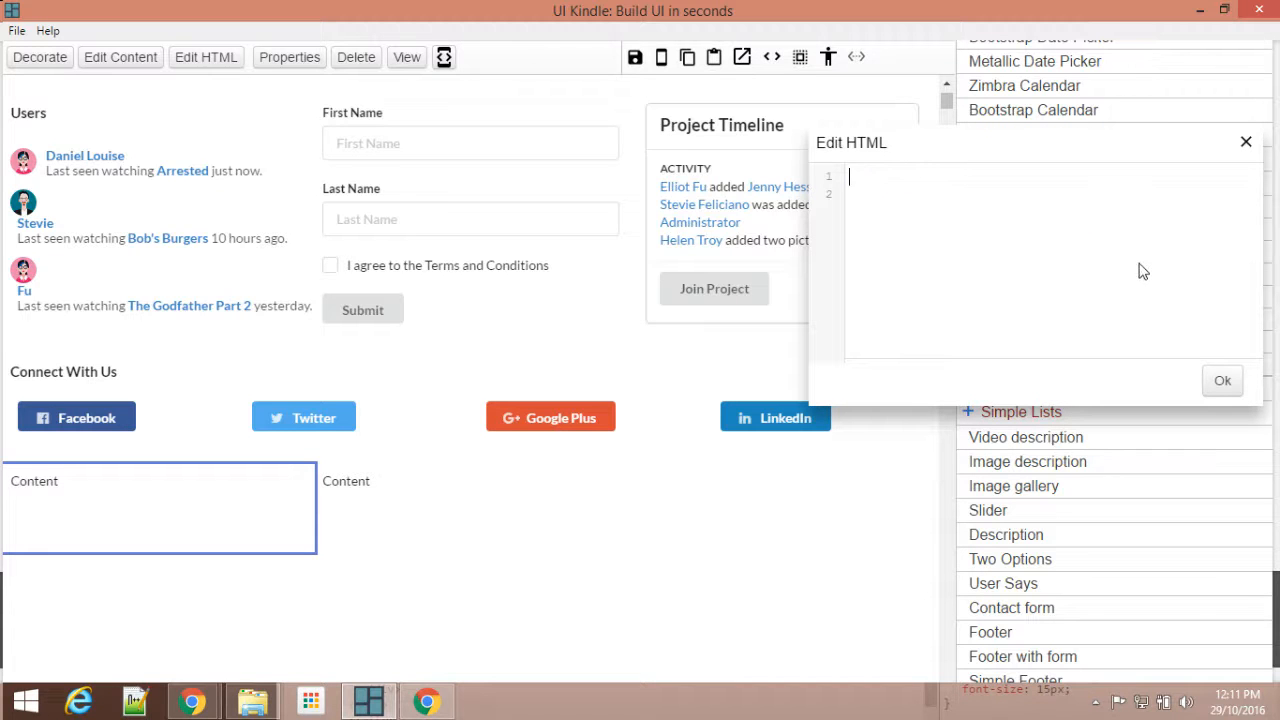
left_click(1222, 380)
left_click(440, 510)
left_click(218, 58)
double_click(880, 176)
key("BackSpace")
left_click(1222, 380)
left_click(1246, 146)
Step: Extend the emptied two-column grid downward to several times its height, making room for a tall list
left_click(97, 500)
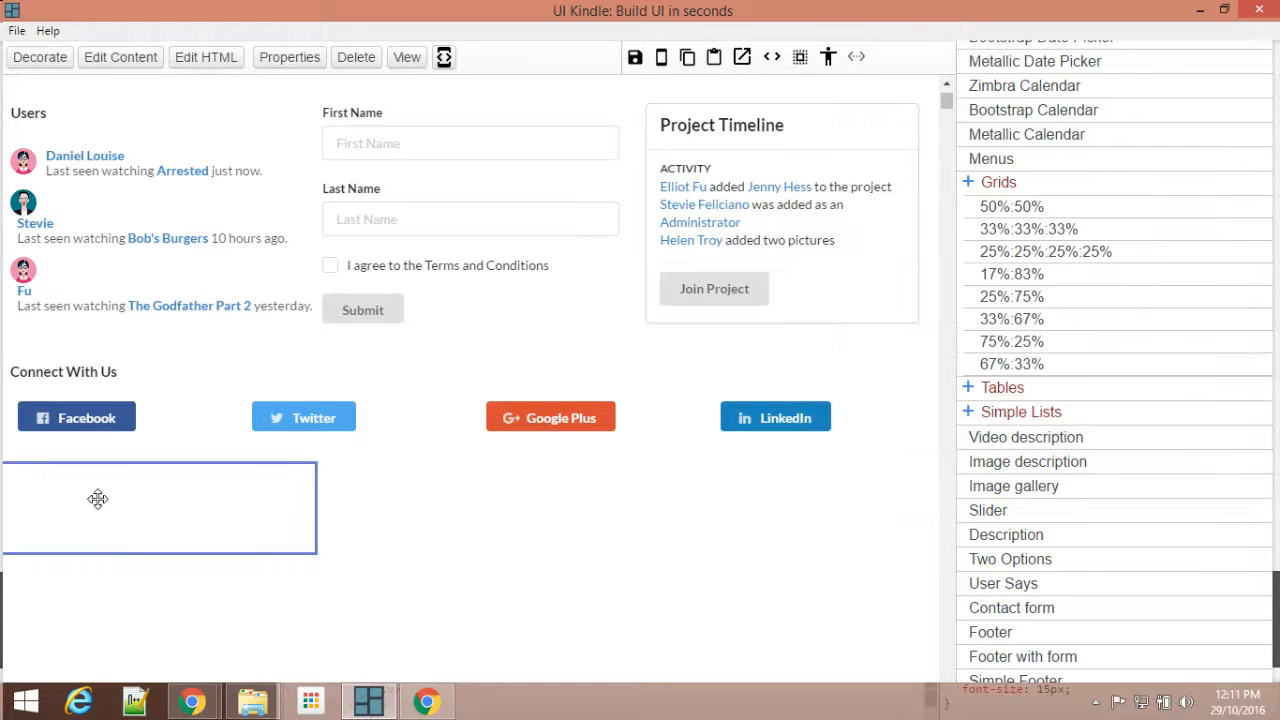
left_click_drag(266, 553, 257, 634)
scroll(321, 543, "down", 2)
left_click_drag(389, 454, 391, 548)
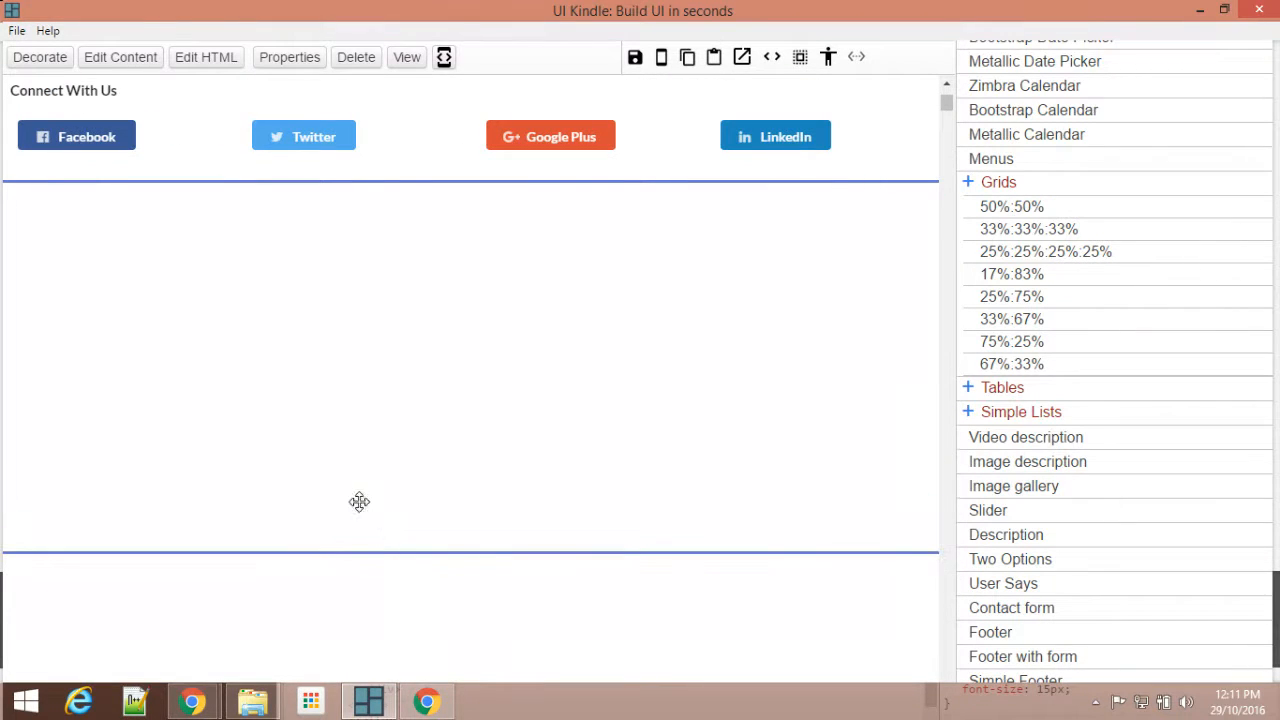
Step: Insert a Folder structure list into the grid's narrow 33% column
left_click(154, 420)
scroll(1184, 375, "up", 4)
scroll(1184, 375, "up", 8)
scroll(1150, 385, "down", 4)
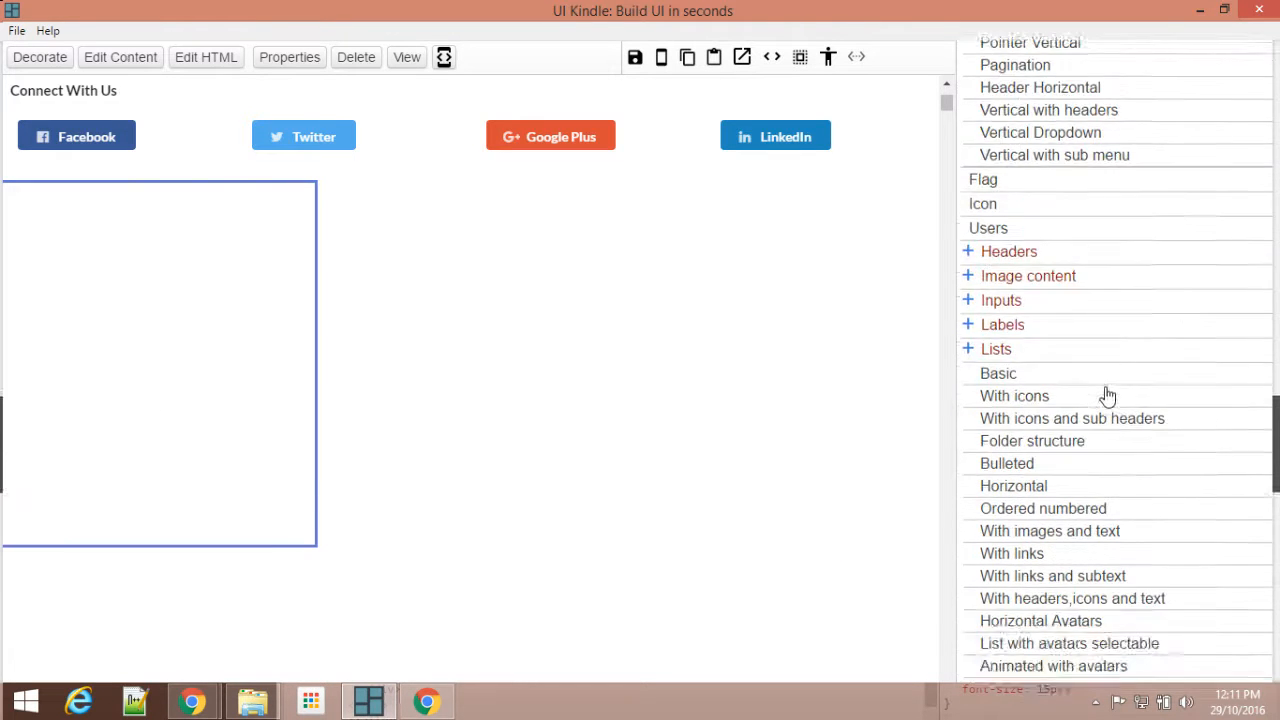
scroll(1060, 377, "down", 1)
scroll(1058, 377, "down", 1)
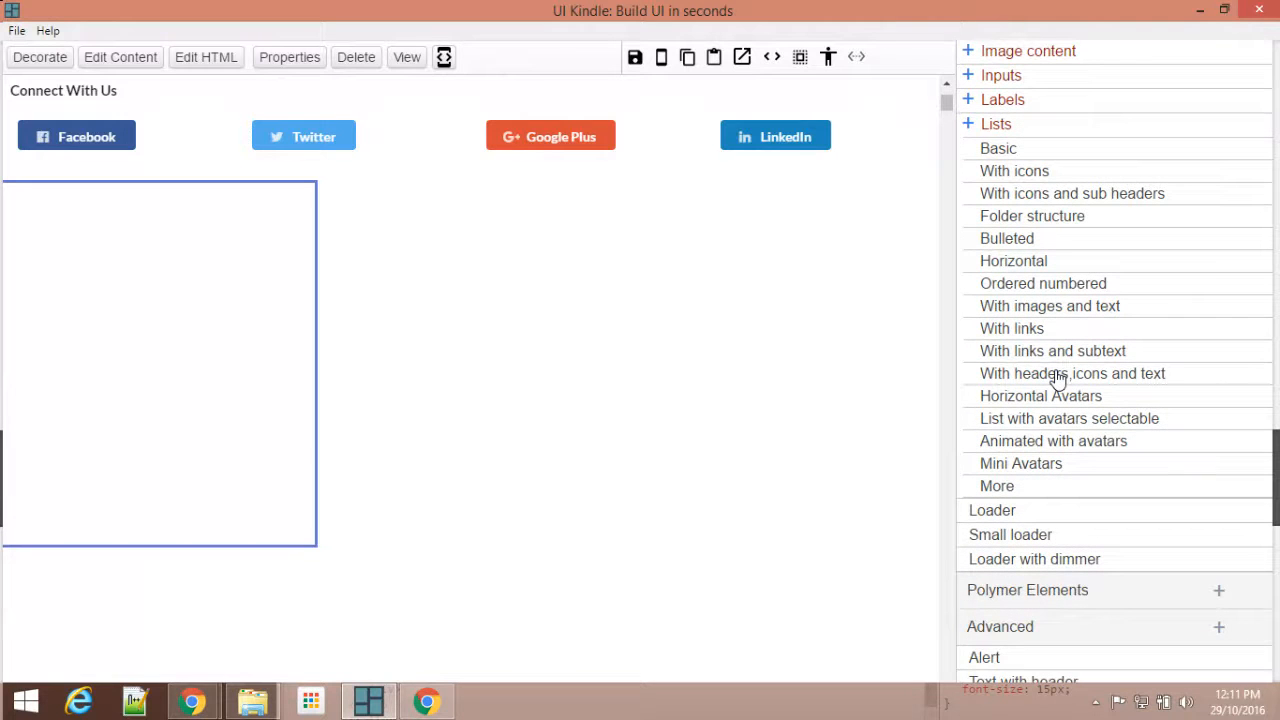
left_click(1070, 228)
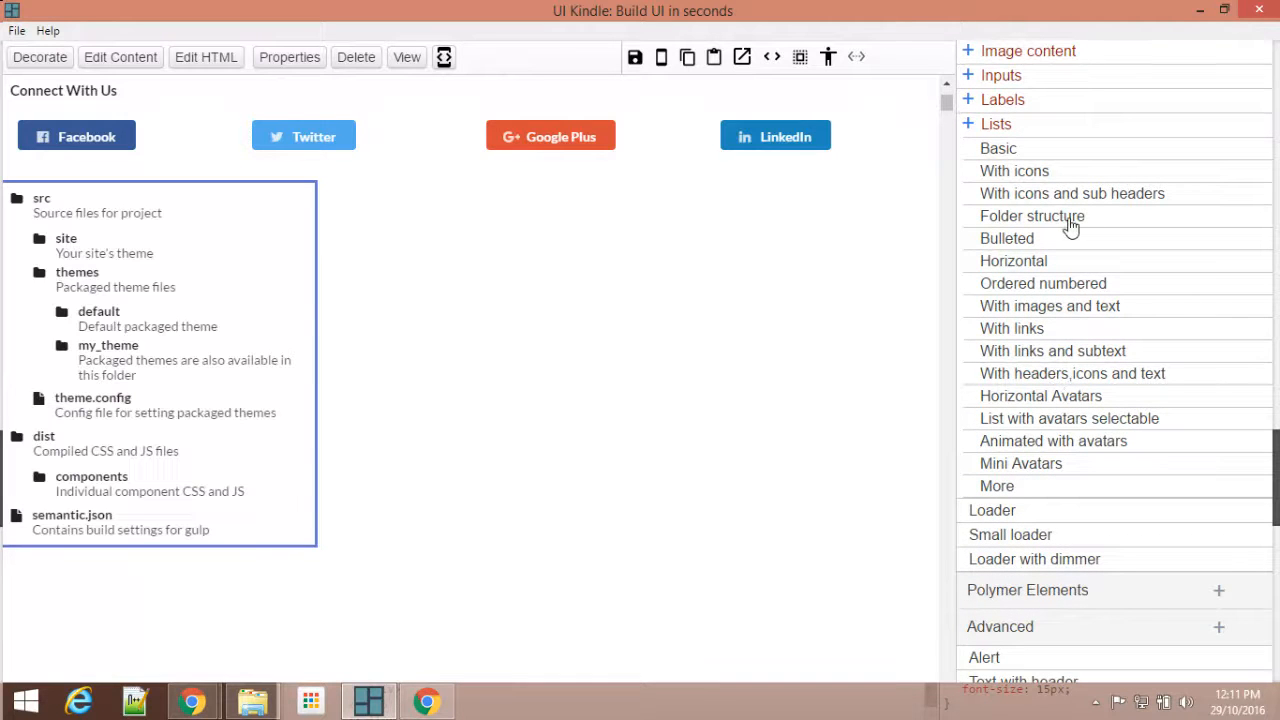
Step: Insert the Content with img inline element into the grid's wide 67% column
left_click(495, 416)
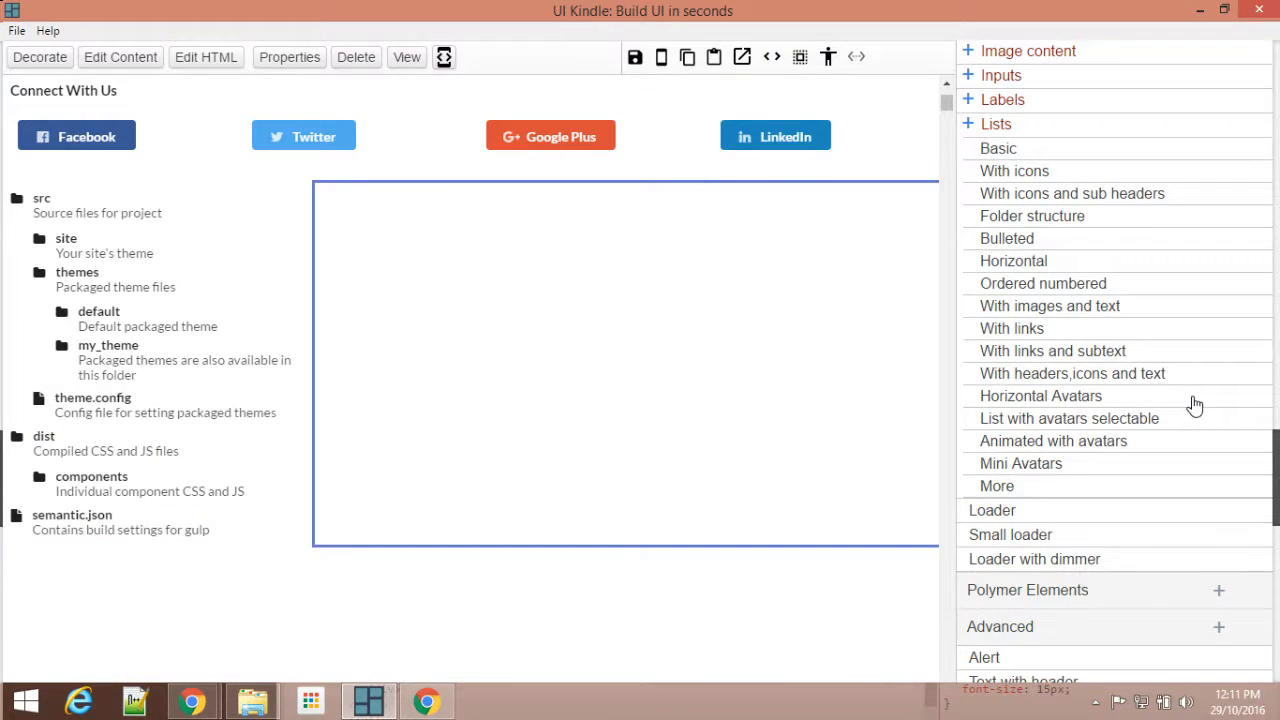
scroll(1193, 404, "up", 4)
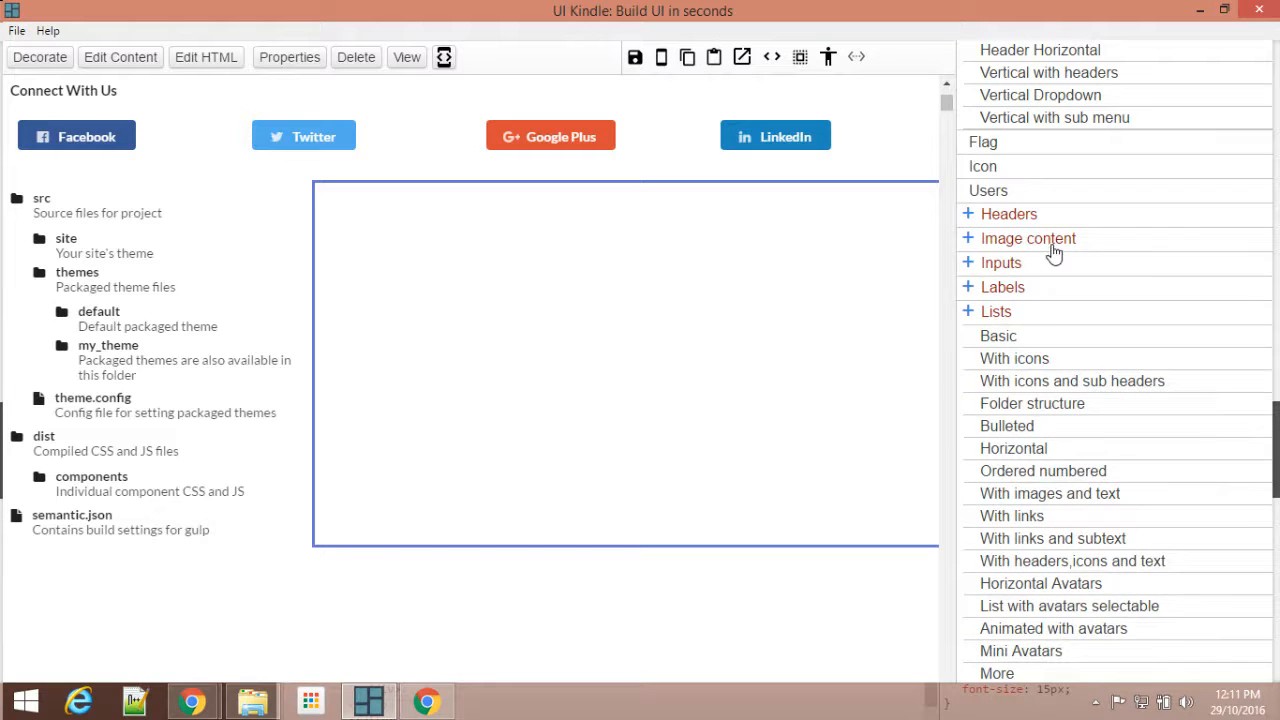
left_click(1040, 240)
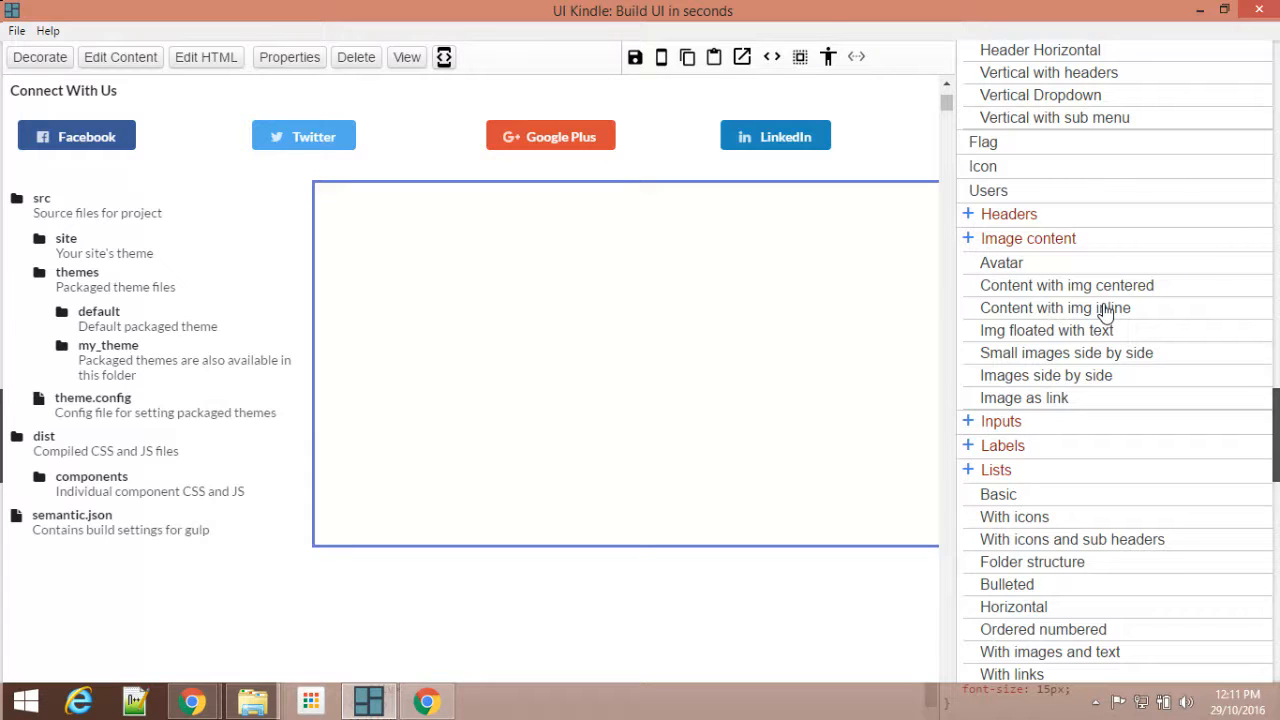
left_click(1105, 310)
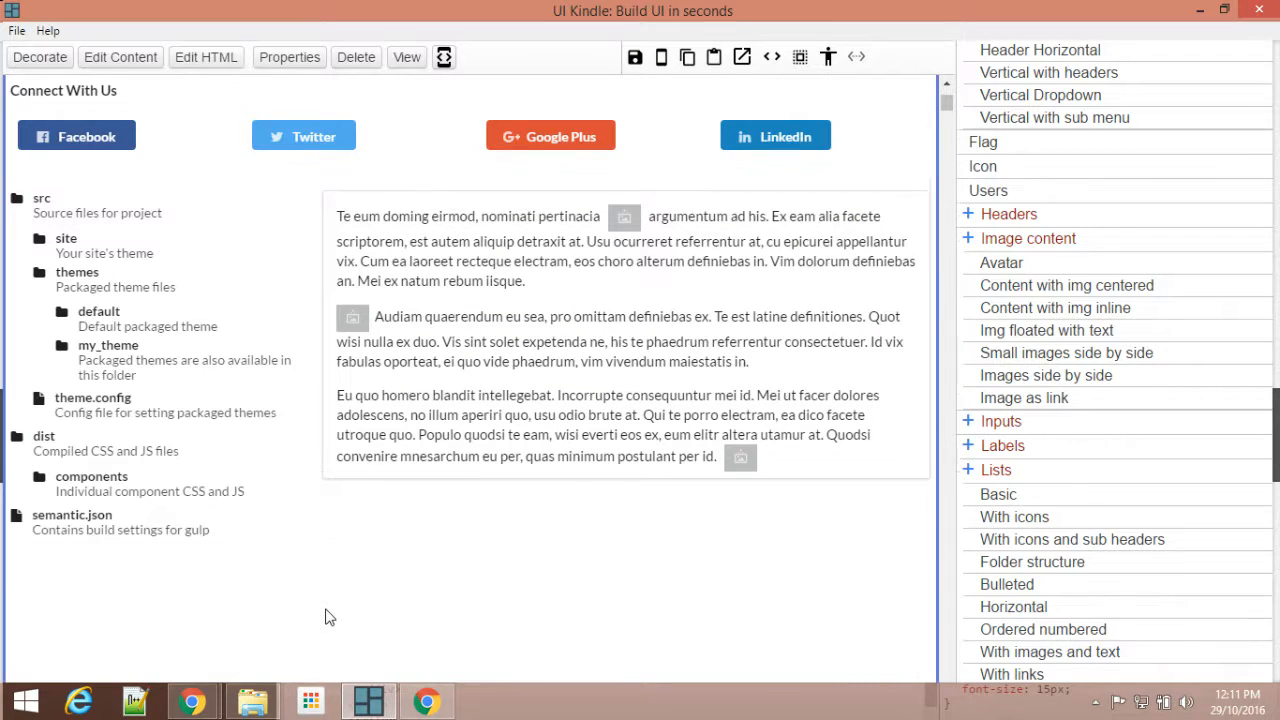
Step: Add the Cards With Button bottom element, place it below the folder list and stretch it to full width
scroll(332, 590, "down", 2)
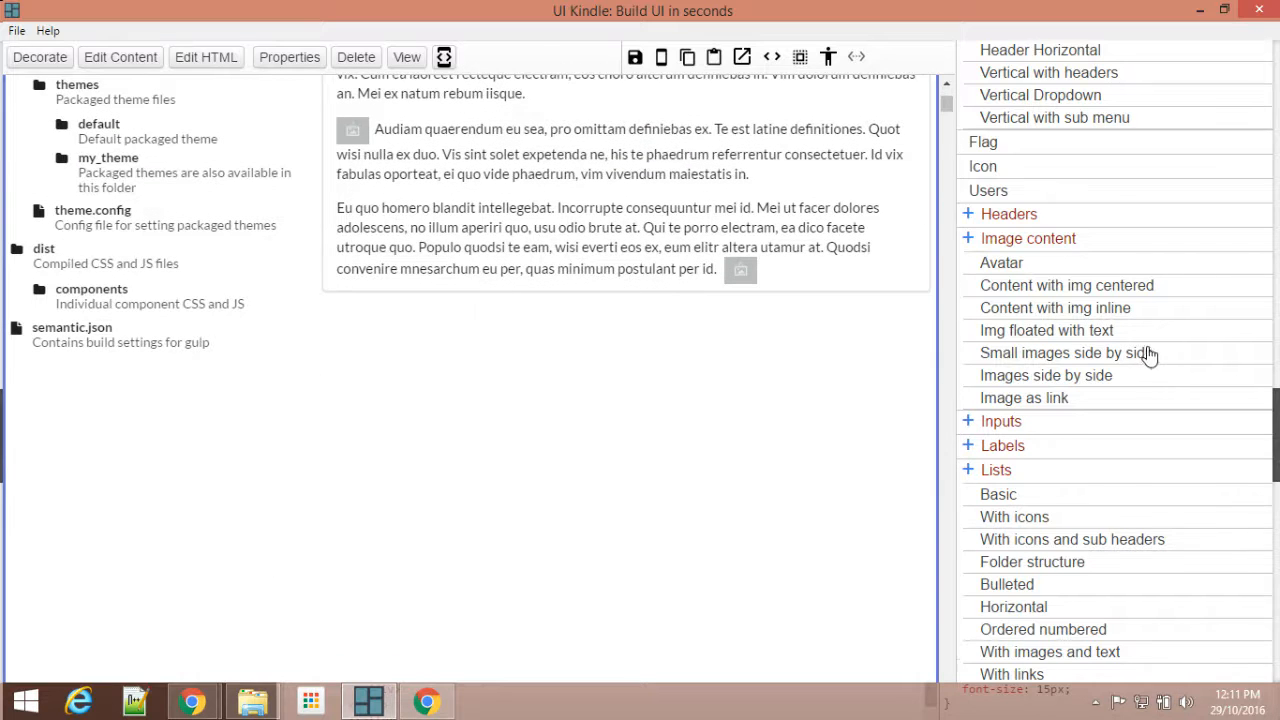
scroll(1048, 218, "up", 10)
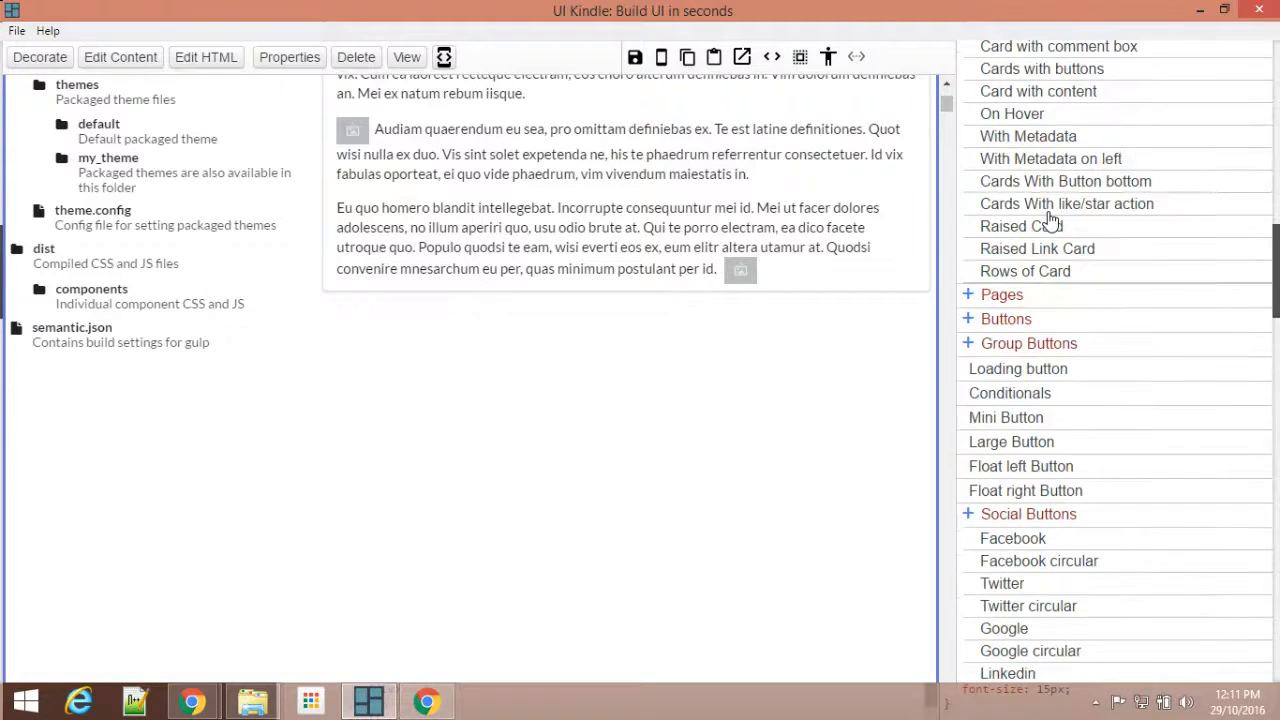
scroll(1048, 218, "up", 4)
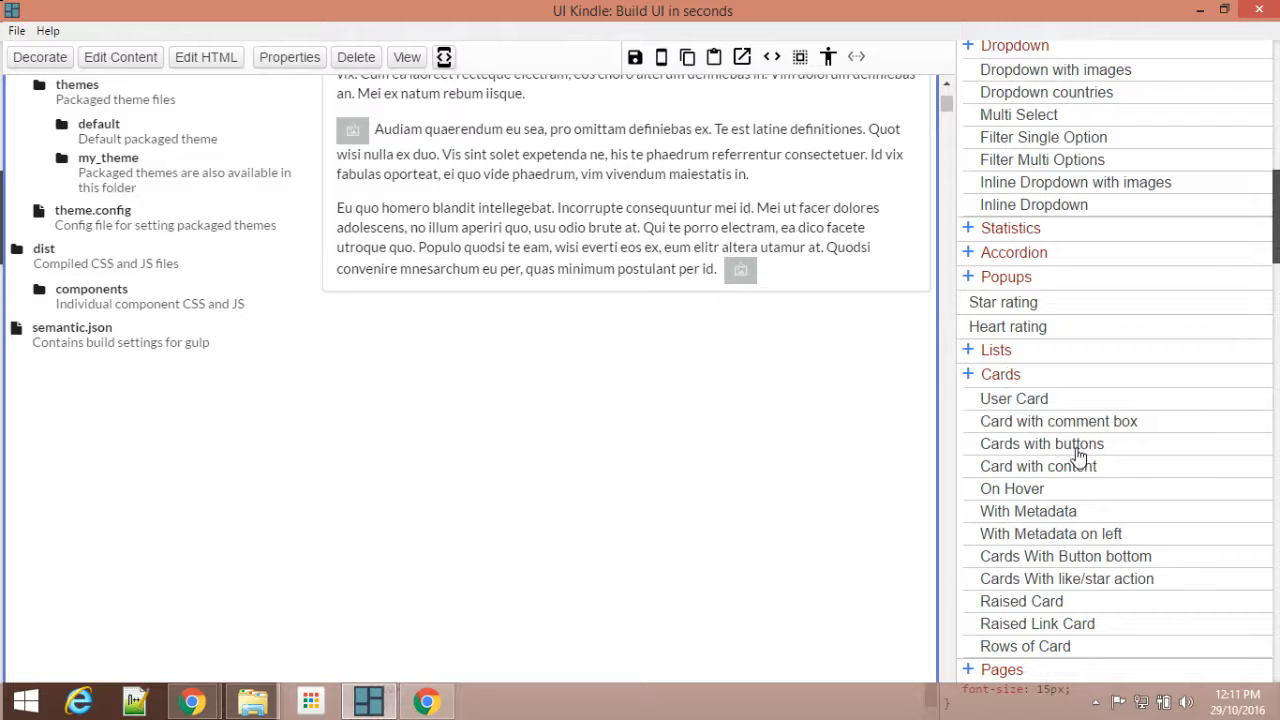
scroll(1080, 455, "down", 2)
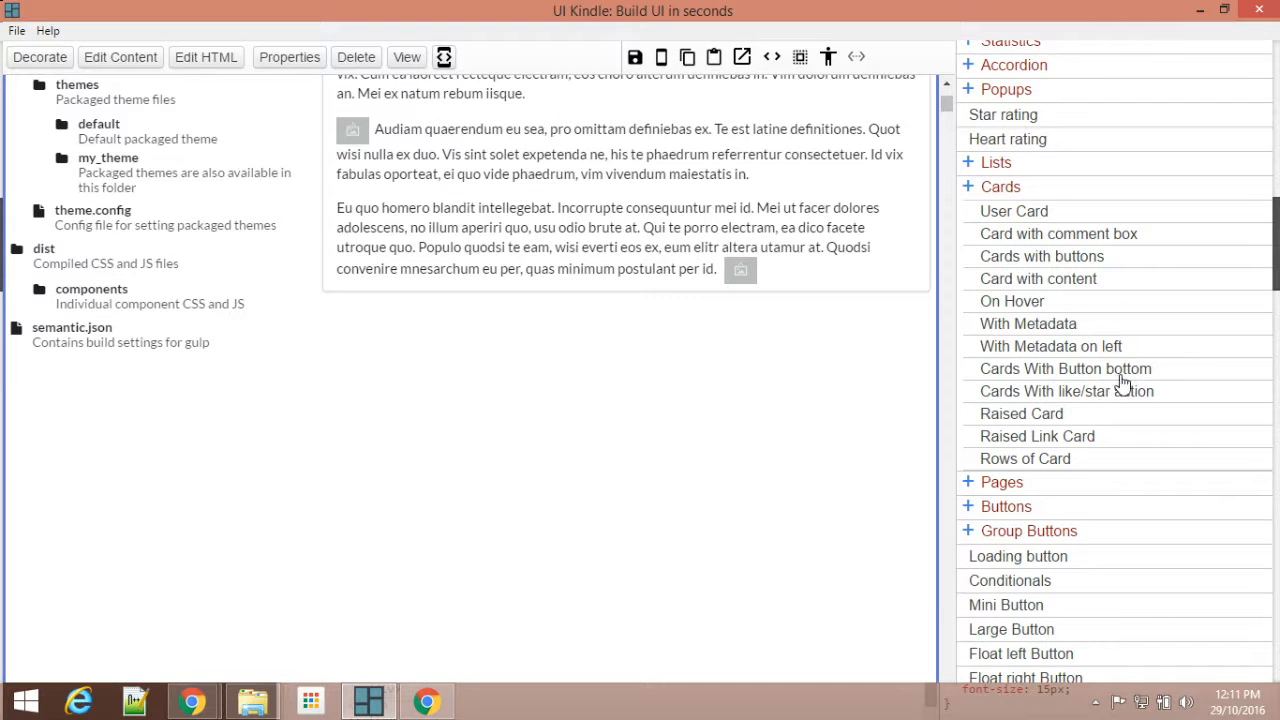
scroll(529, 343, "up", 10)
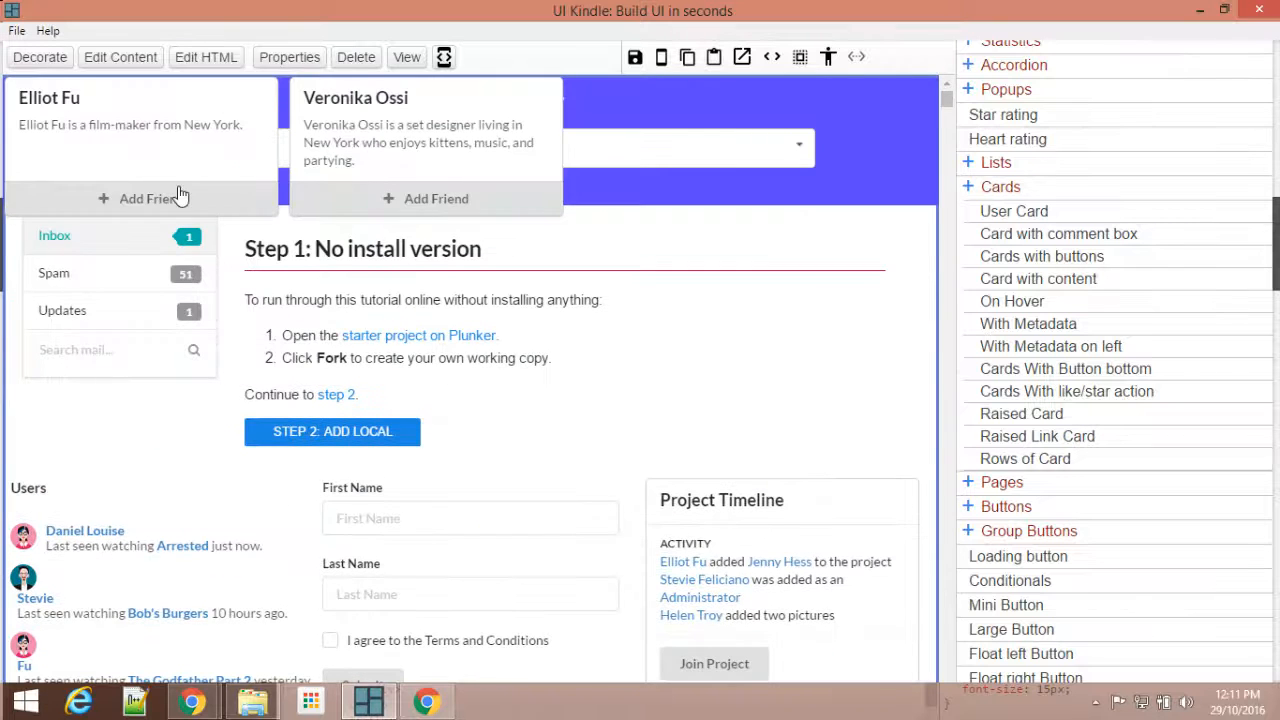
left_click(280, 217)
left_click_drag(280, 217, 288, 621)
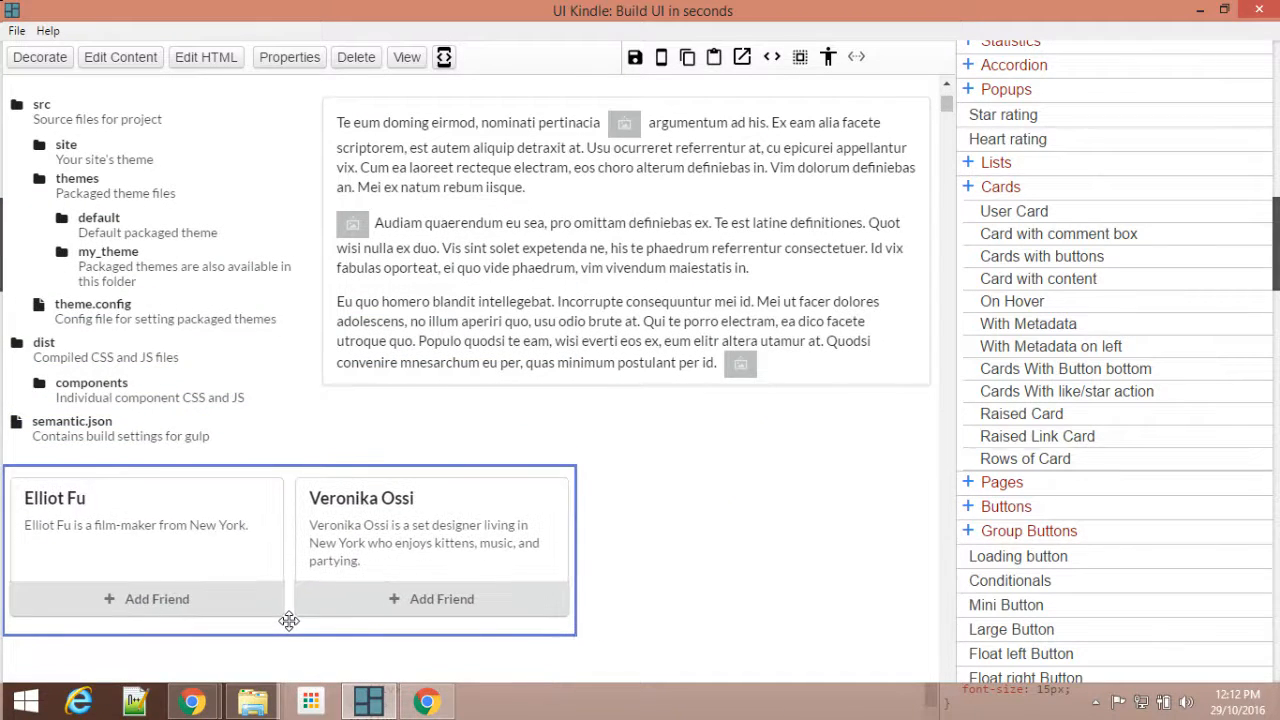
left_click(856, 56)
scroll(790, 456, "down", 2)
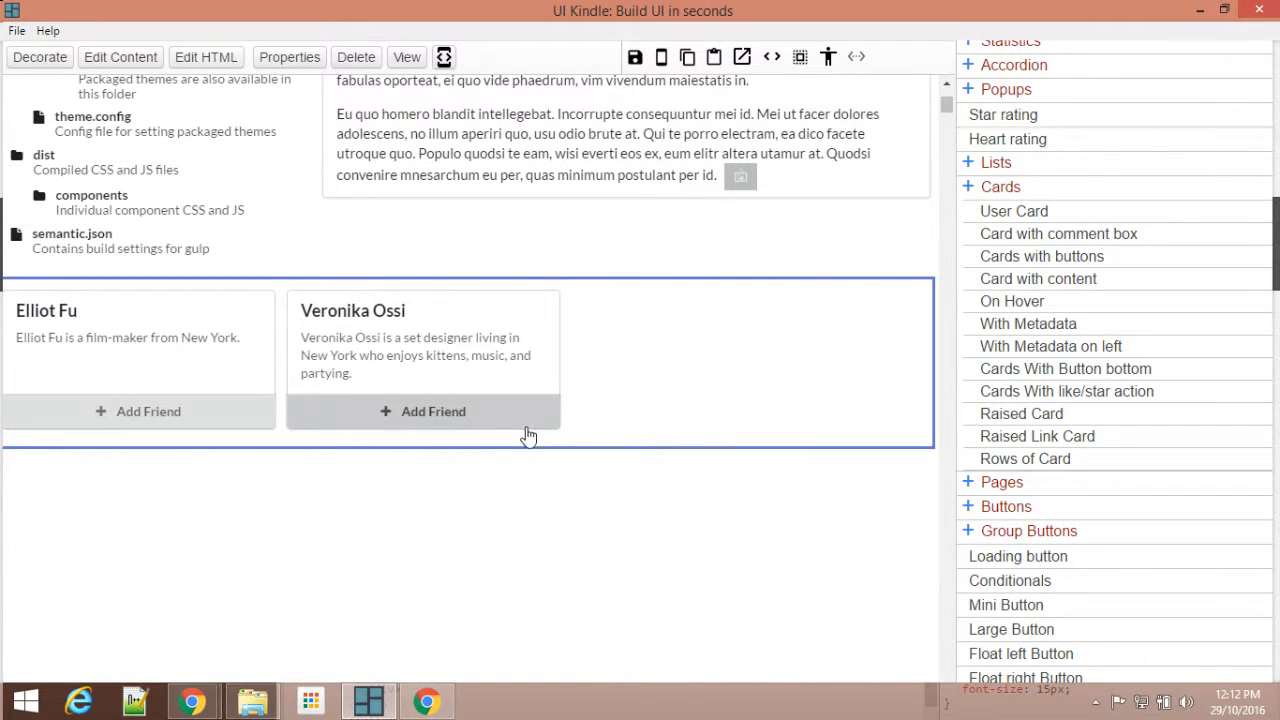
Step: Copy the whole second friend card, paste it into the cards container as a third card, and save the page
left_click(551, 318)
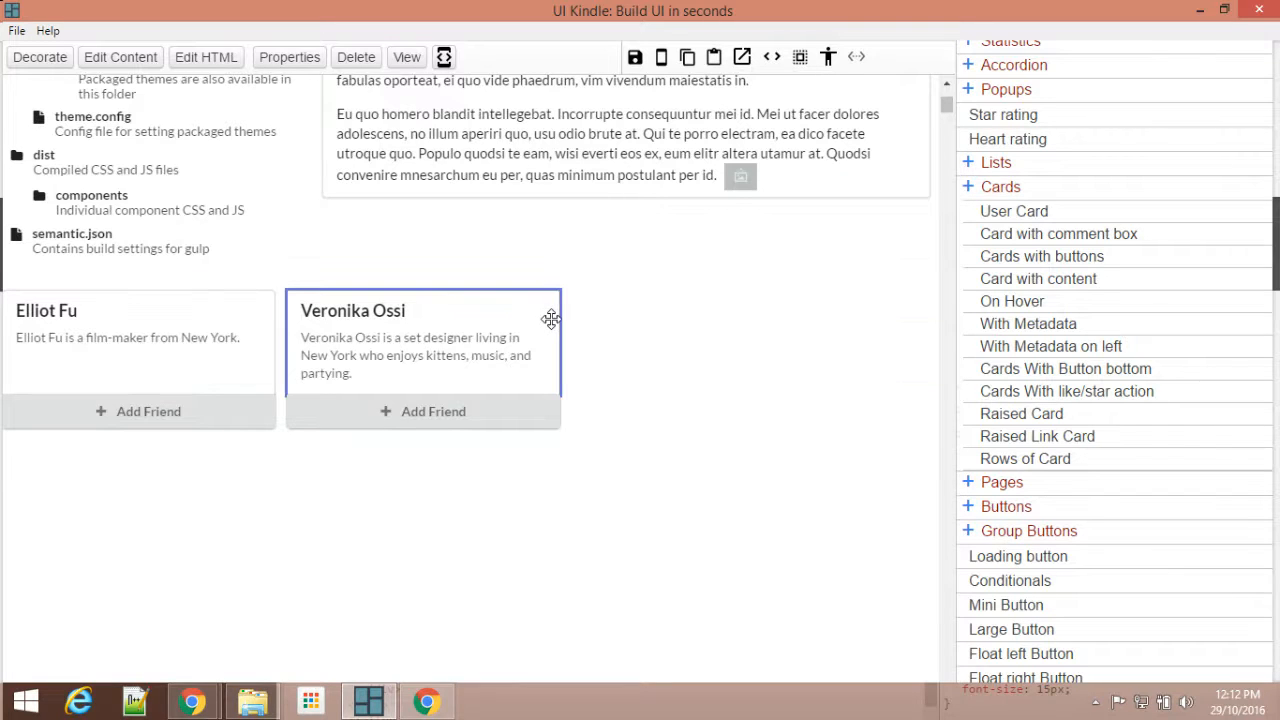
left_click(548, 289)
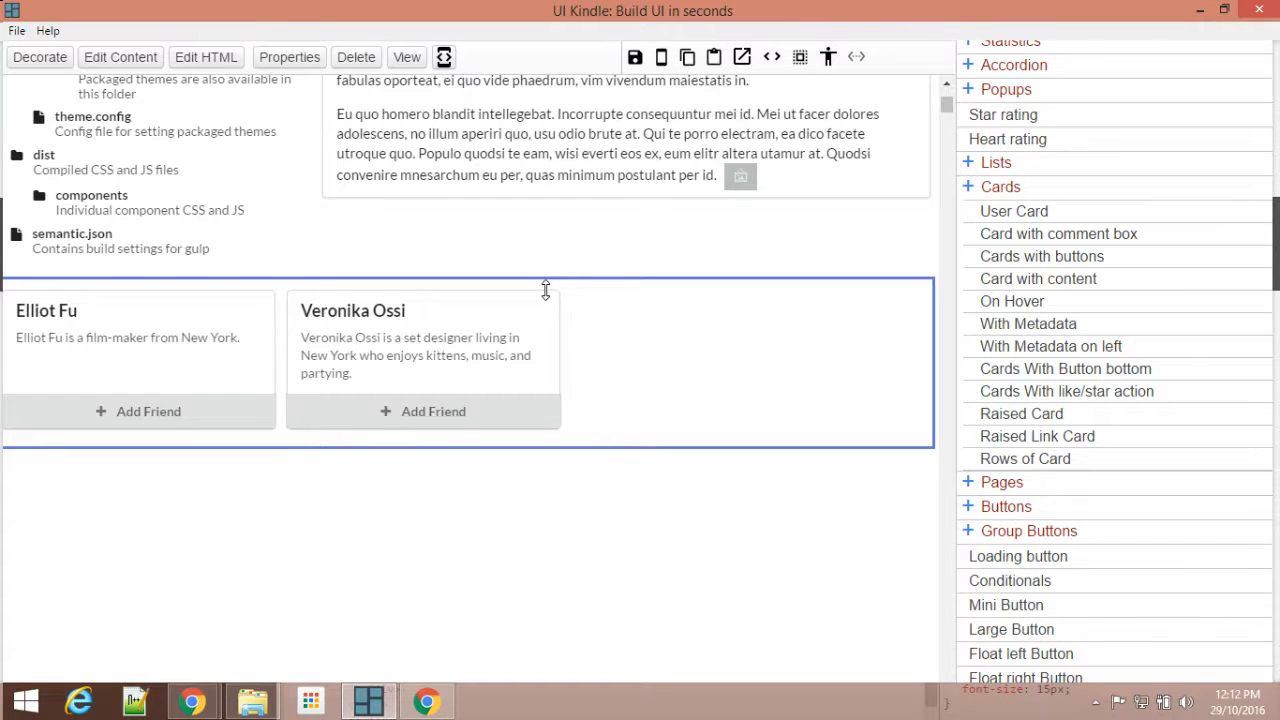
left_click(543, 292)
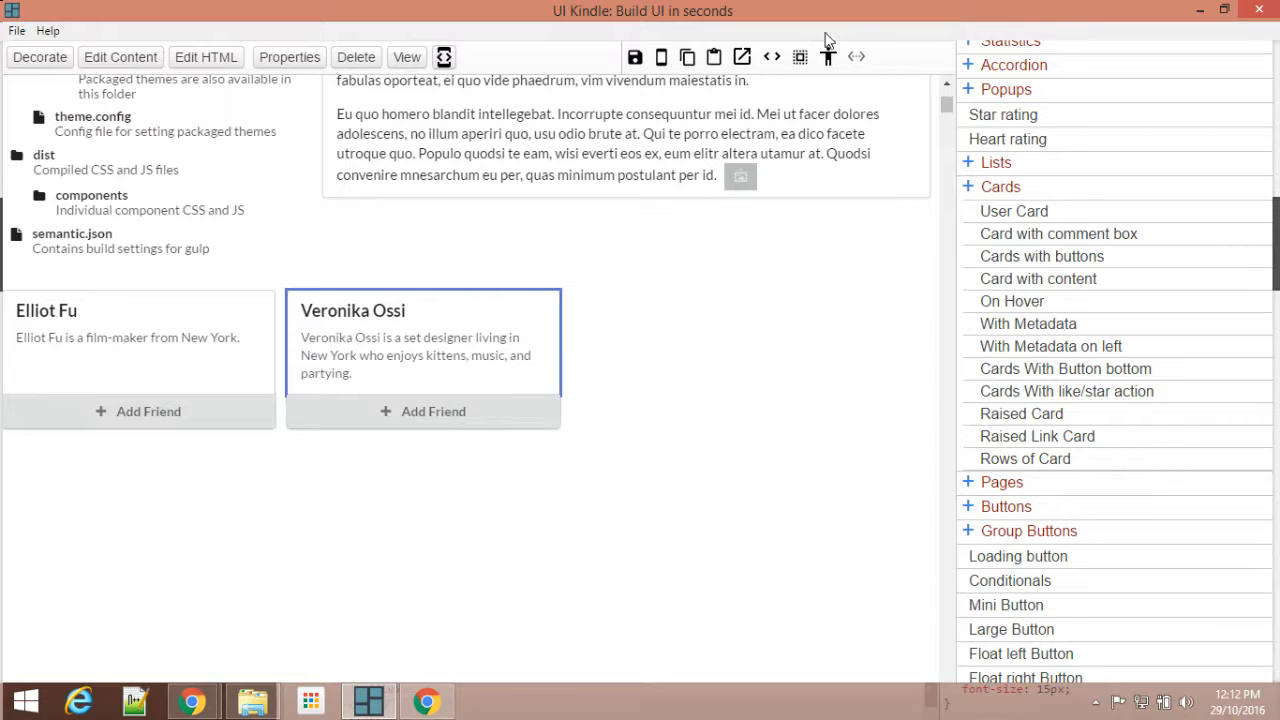
left_click(827, 62)
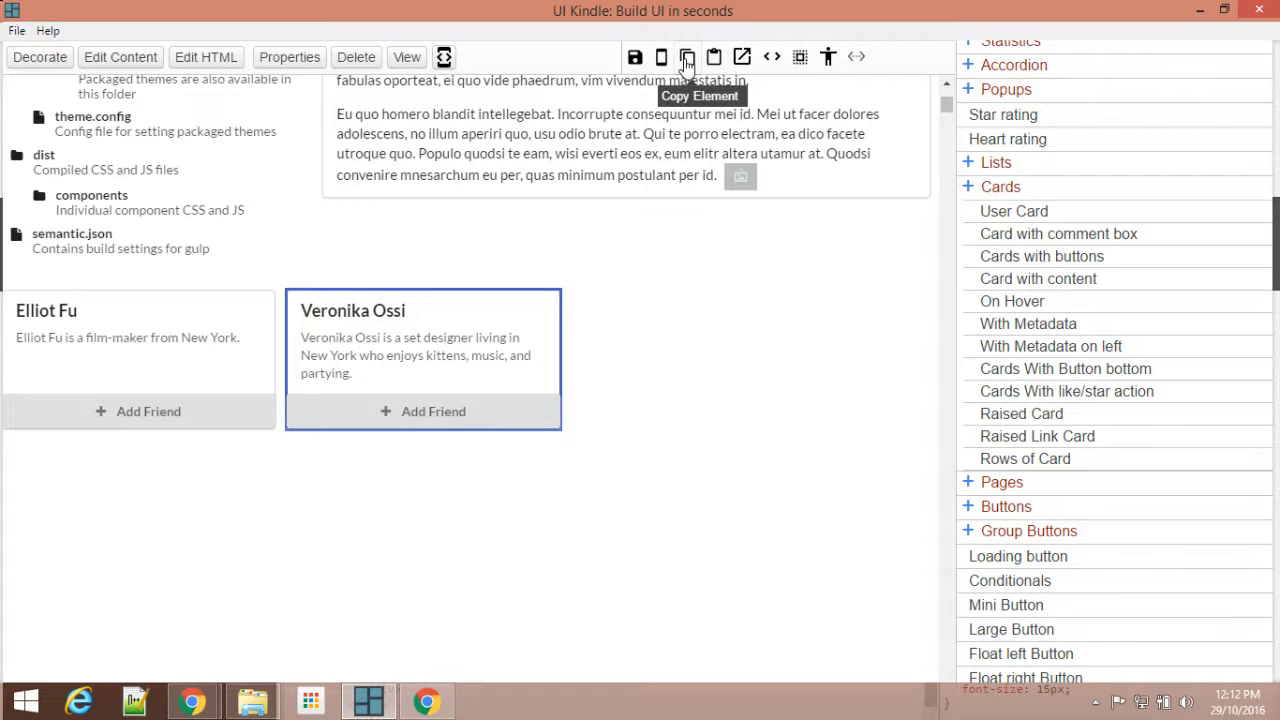
left_click(617, 346)
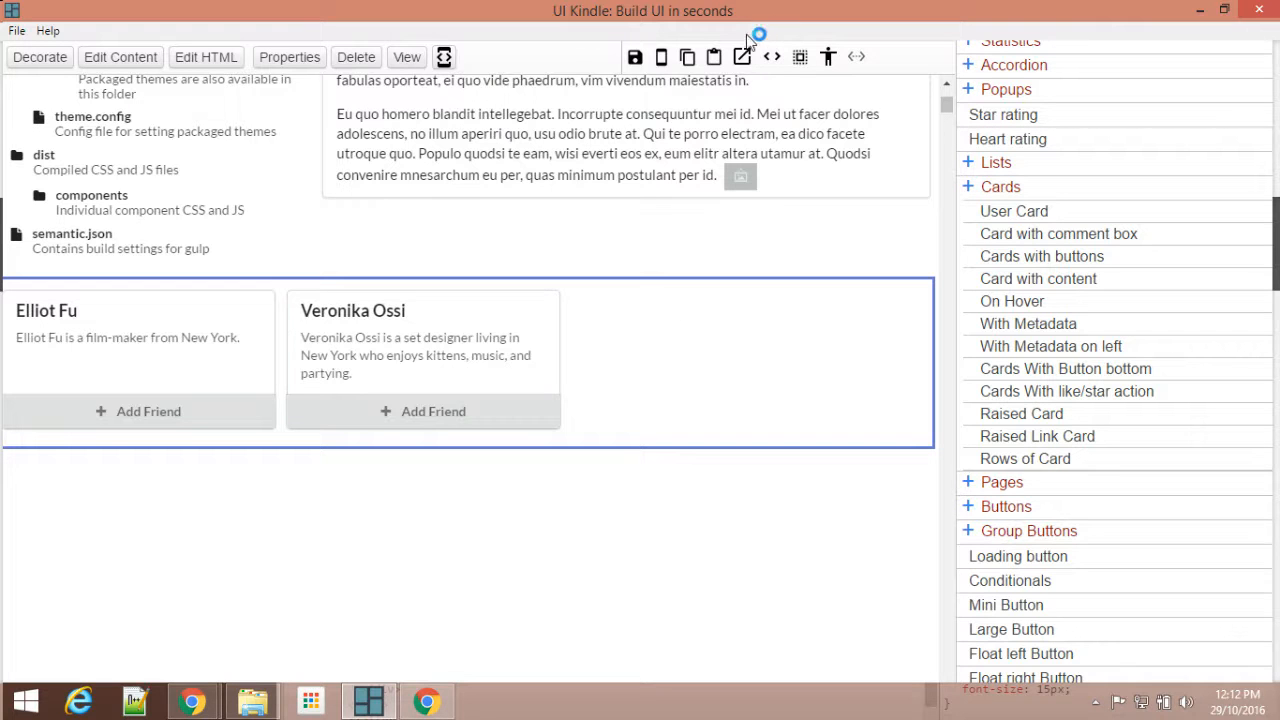
left_click(713, 58)
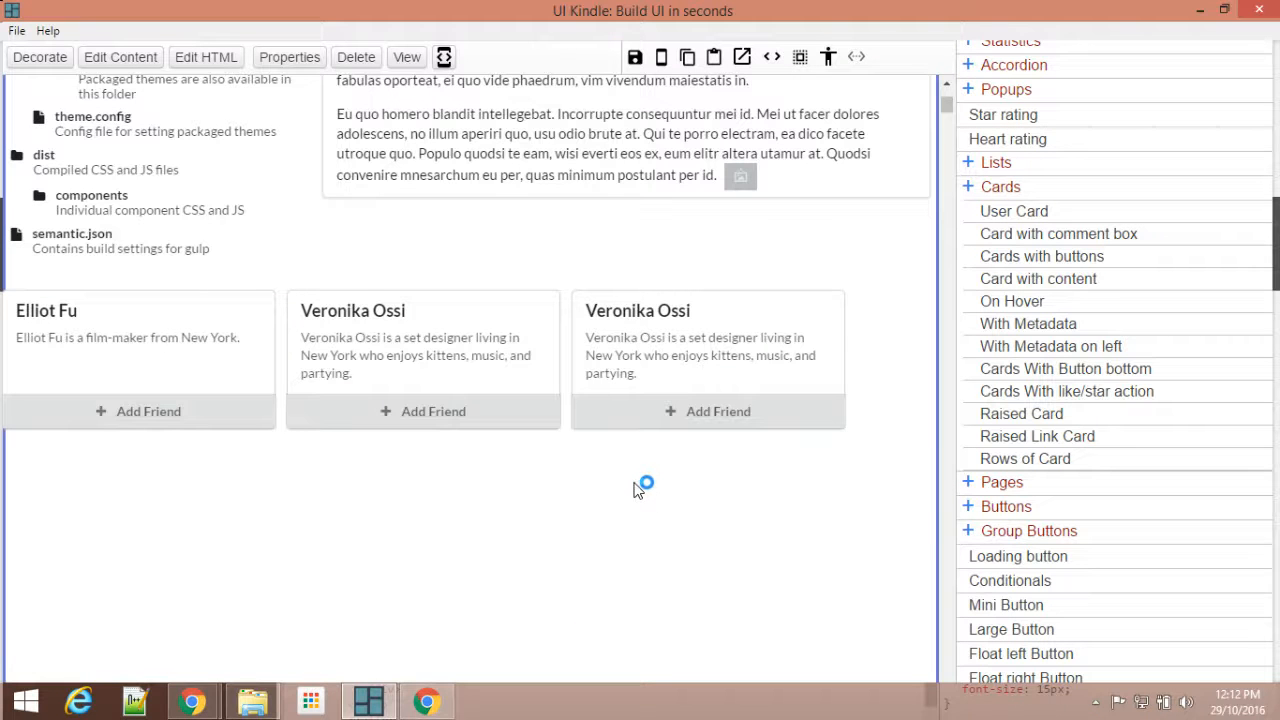
left_click(635, 60)
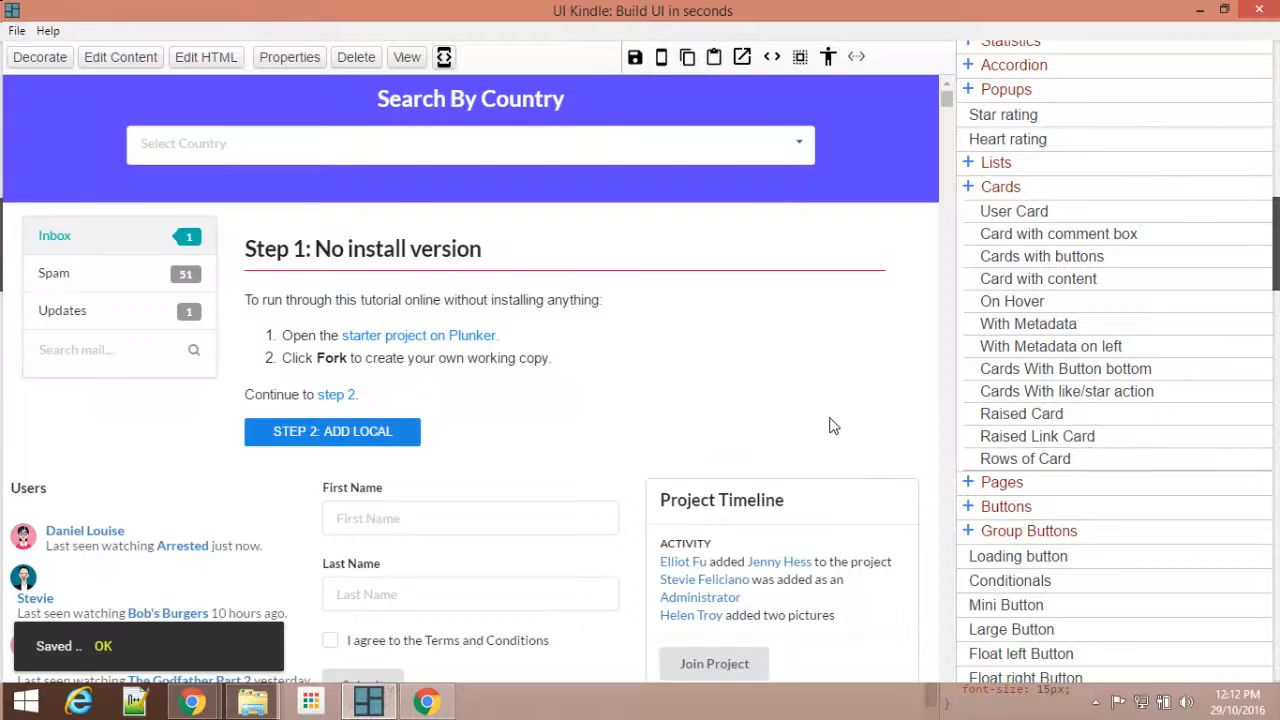
Step: Set the width of the friend cards container to 80% in its inline style
scroll(831, 423, "down", 4)
scroll(857, 369, "up", 3)
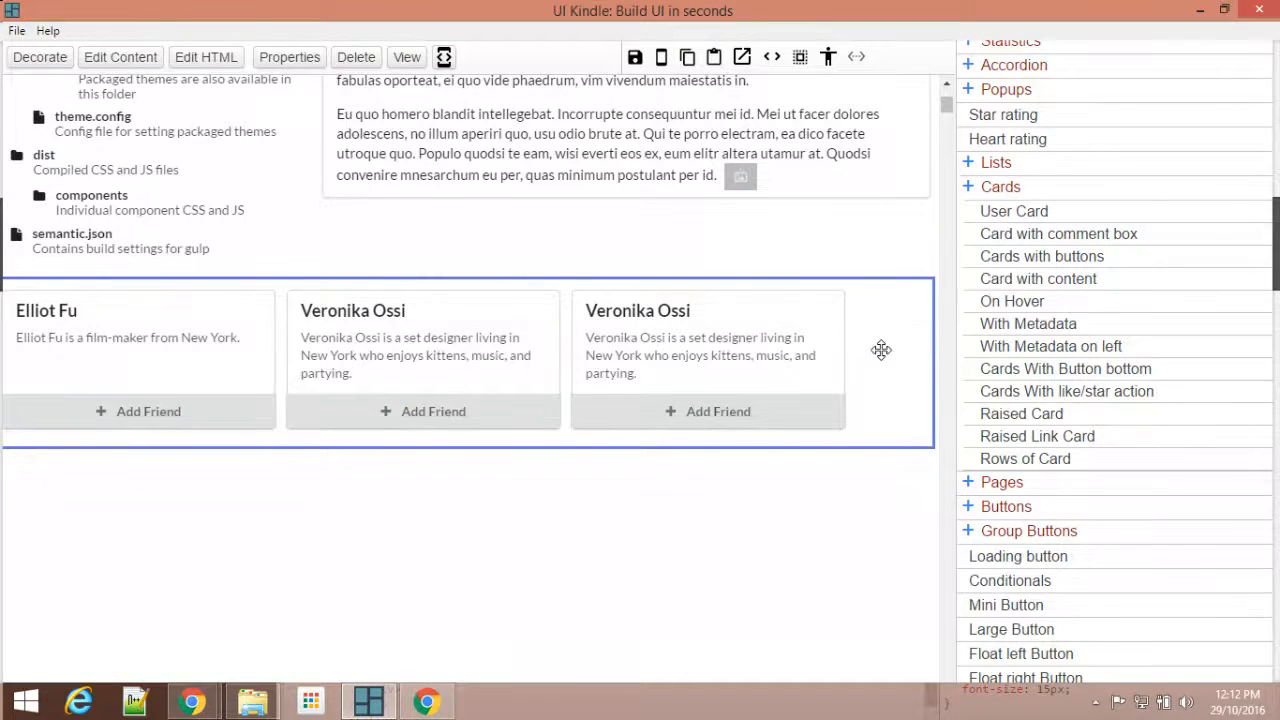
left_click(40, 57)
scroll(1160, 288, "down", 3)
scroll(1160, 288, "up", 3)
left_click_drag(988, 288, 950, 291)
key("BackSpace")
type("8")
left_click(1222, 382)
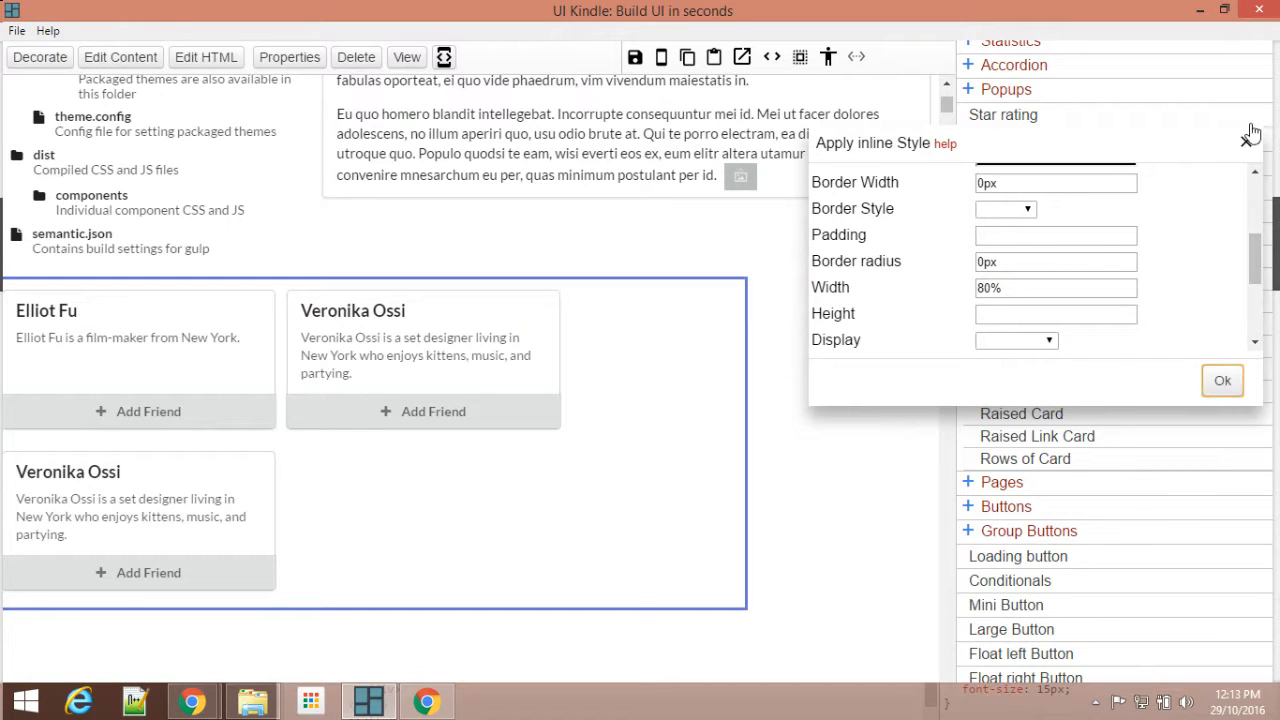
left_click(1247, 139)
Step: Align the friend cards container to the center of its parent and save the page
left_click(294, 62)
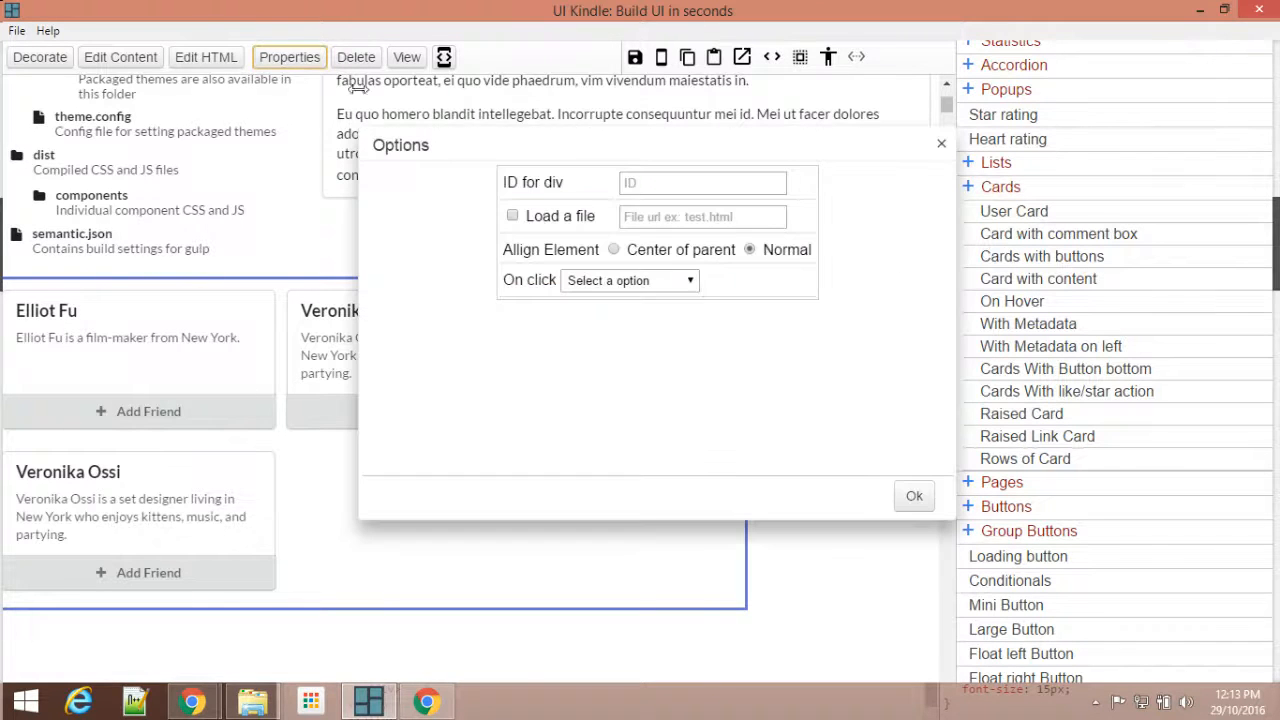
left_click(682, 256)
left_click(916, 499)
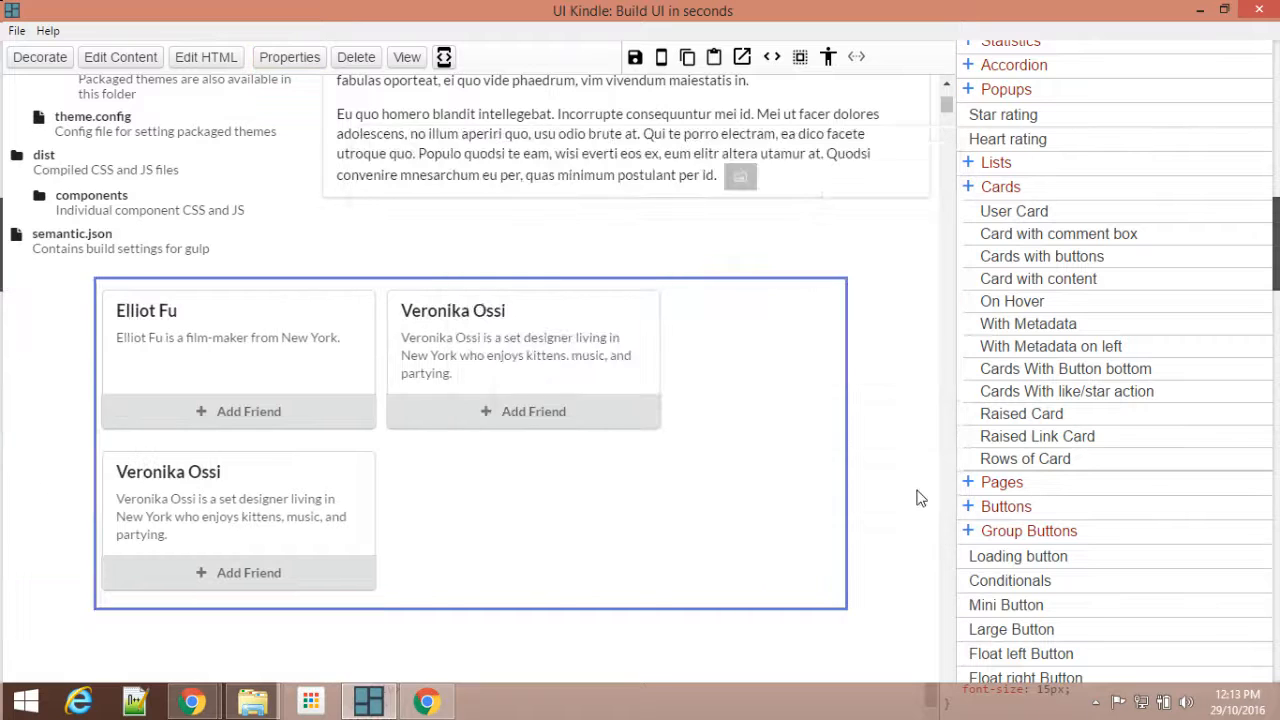
left_click(636, 62)
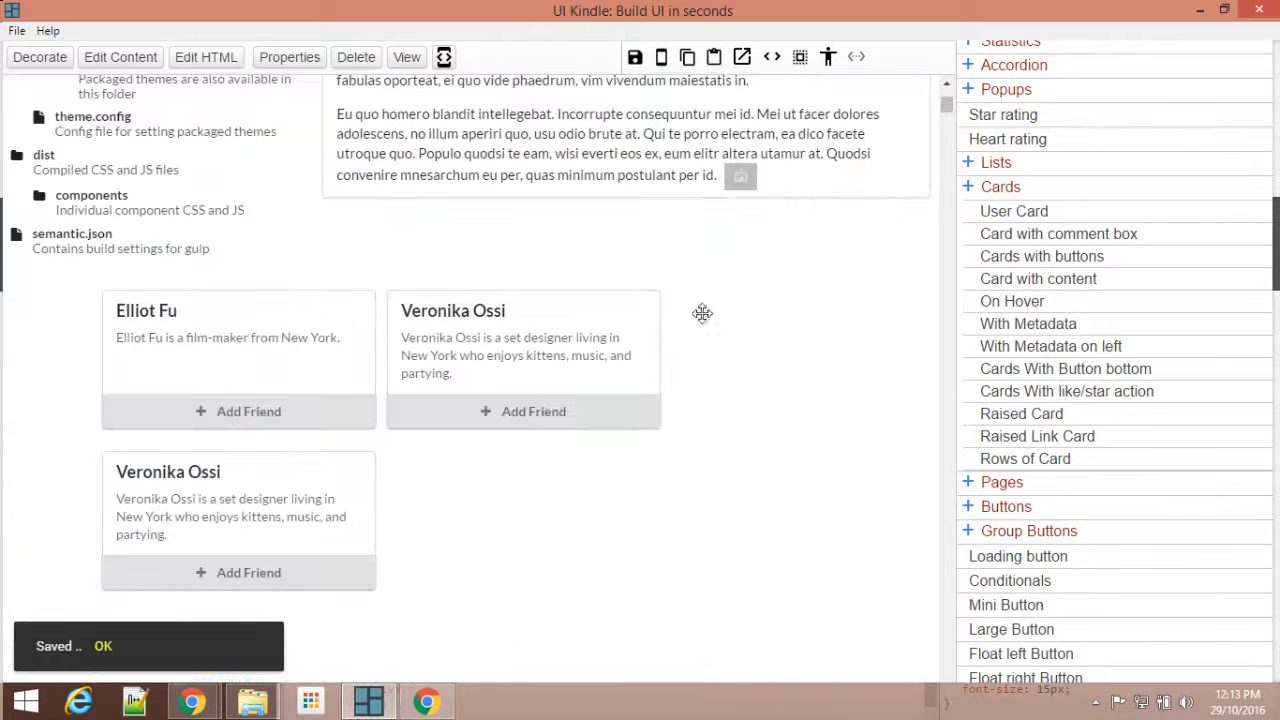
Step: Switch to Chrome, reload the ex.html page and examine its whole layout, including the friend cards row
mouse_move(190, 705)
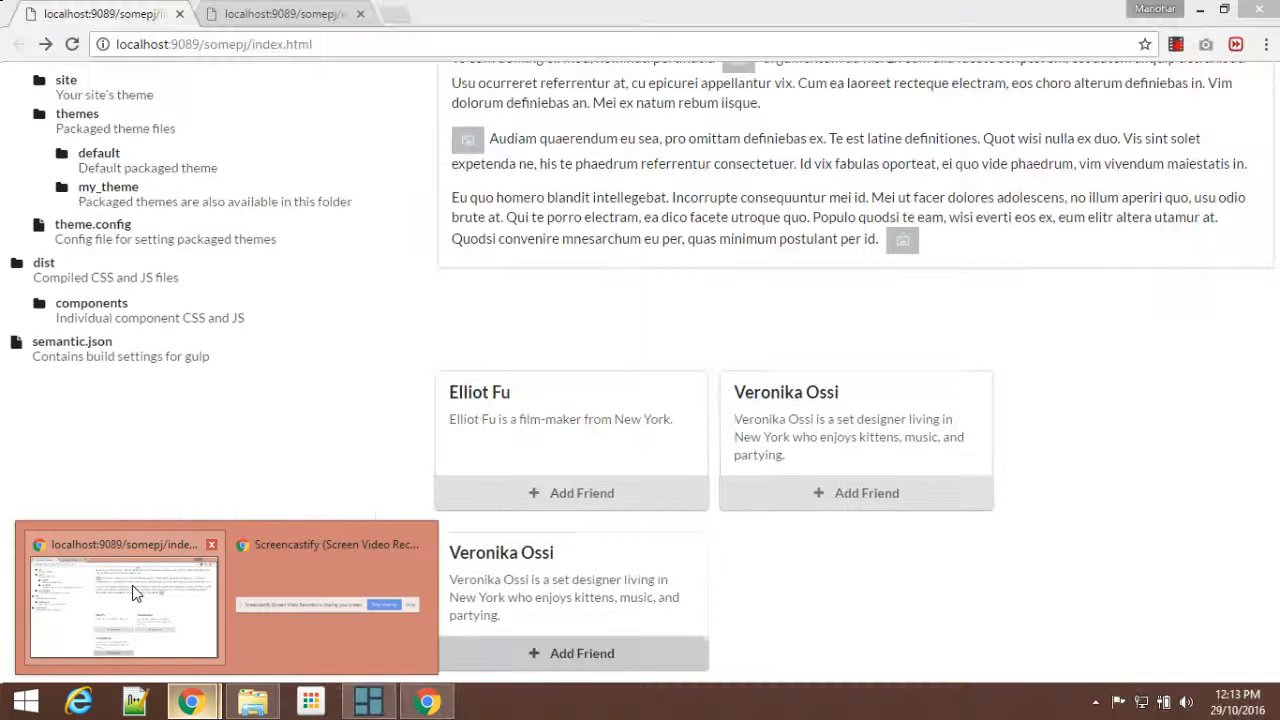
left_click(132, 585)
left_click(71, 44)
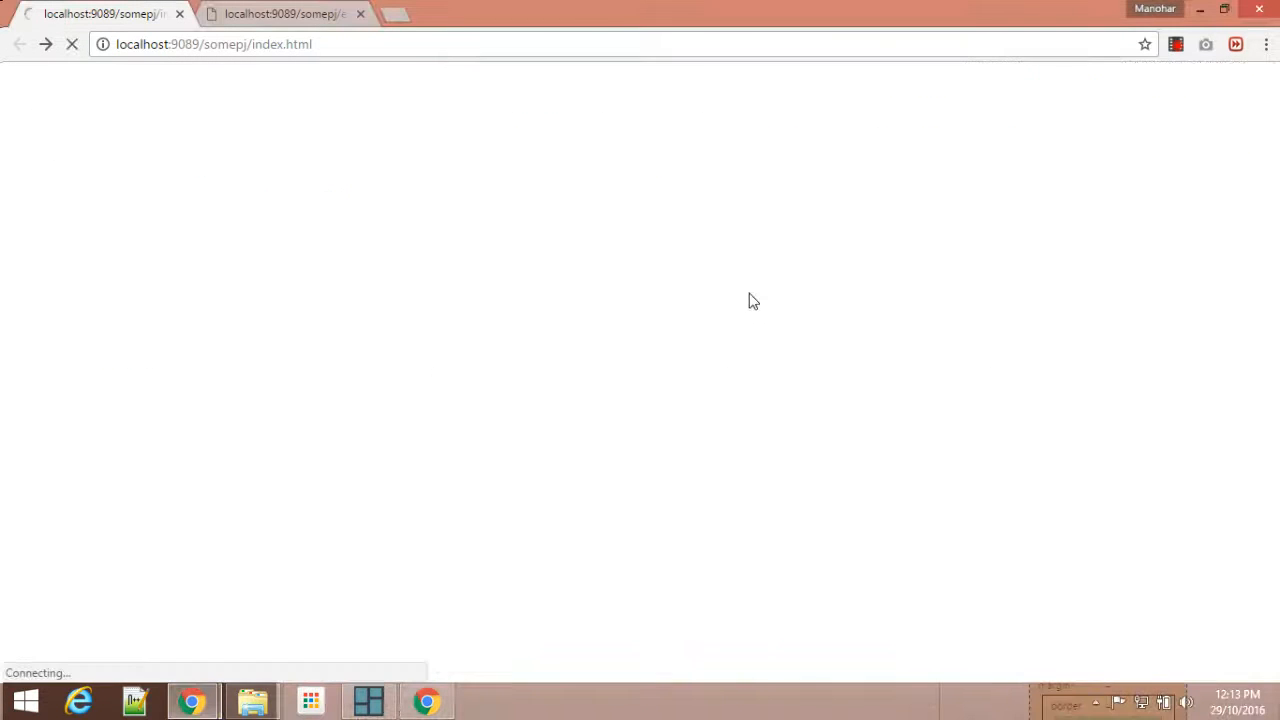
left_click(318, 10)
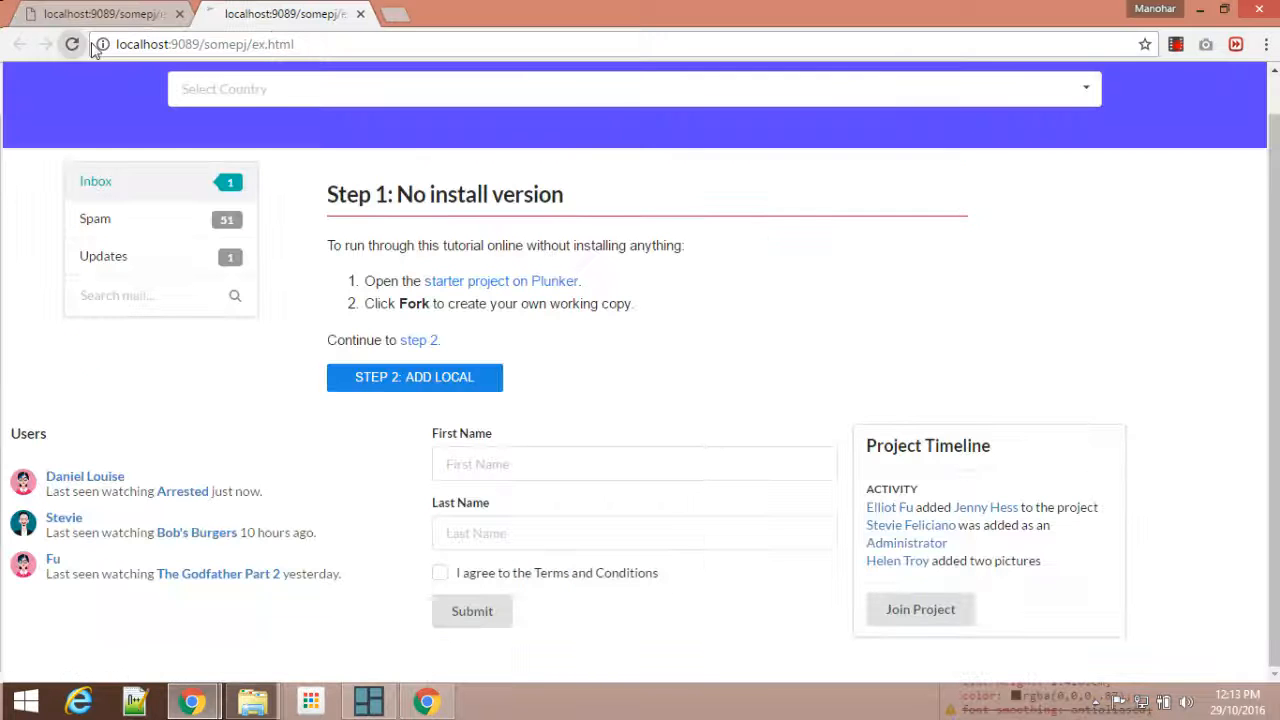
left_click(72, 44)
scroll(755, 281, "down", 6)
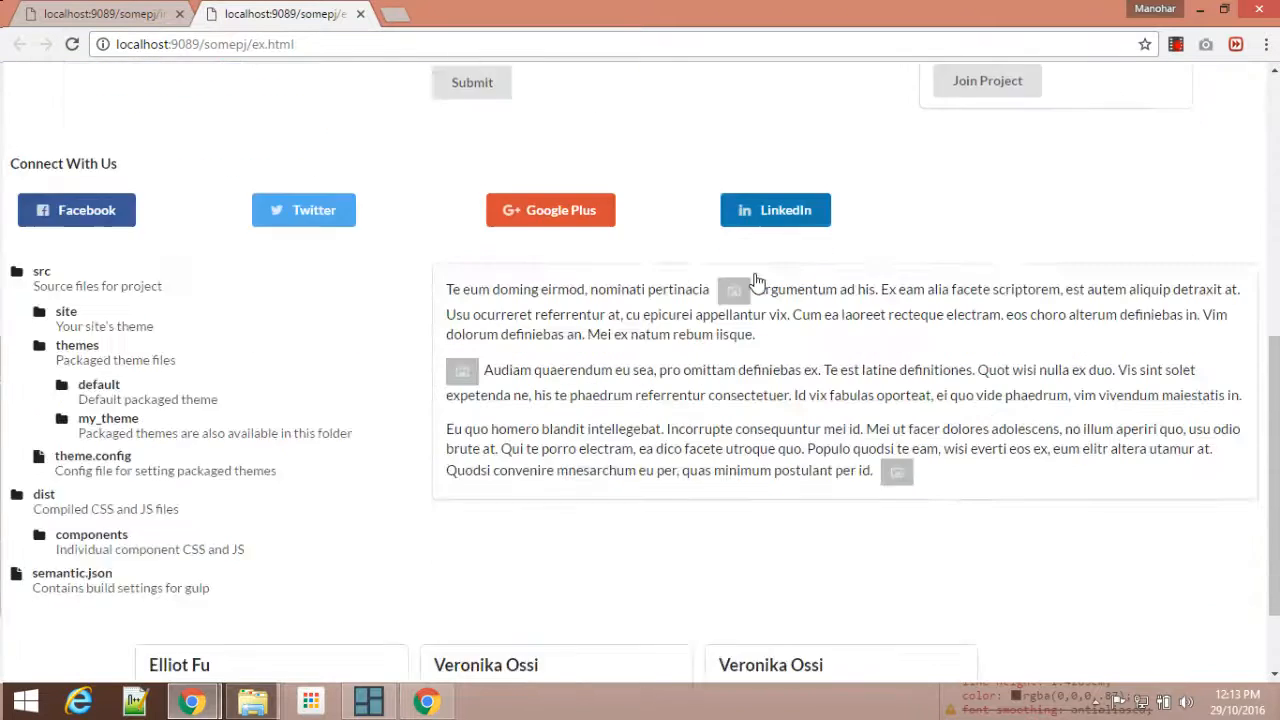
scroll(755, 281, "up", 7)
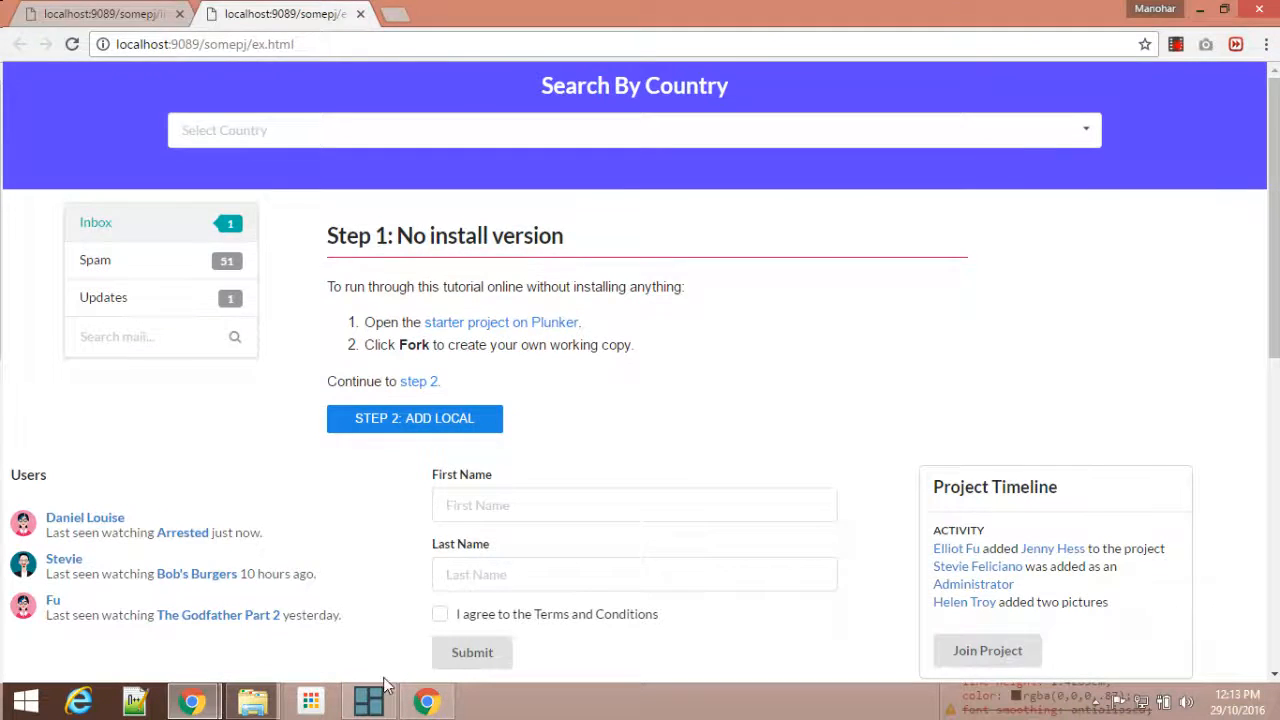
Step: Return to UI Kindle and examine the page in the mobile view preview
left_click(384, 692)
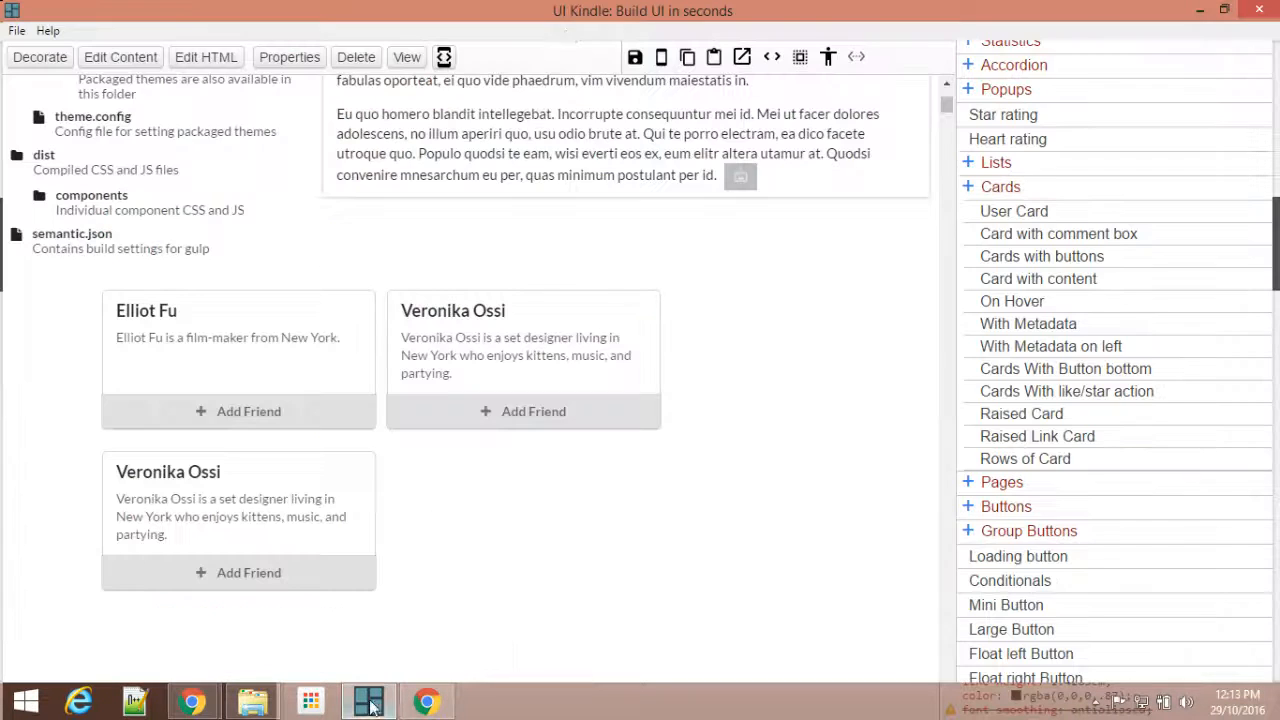
left_click(661, 58)
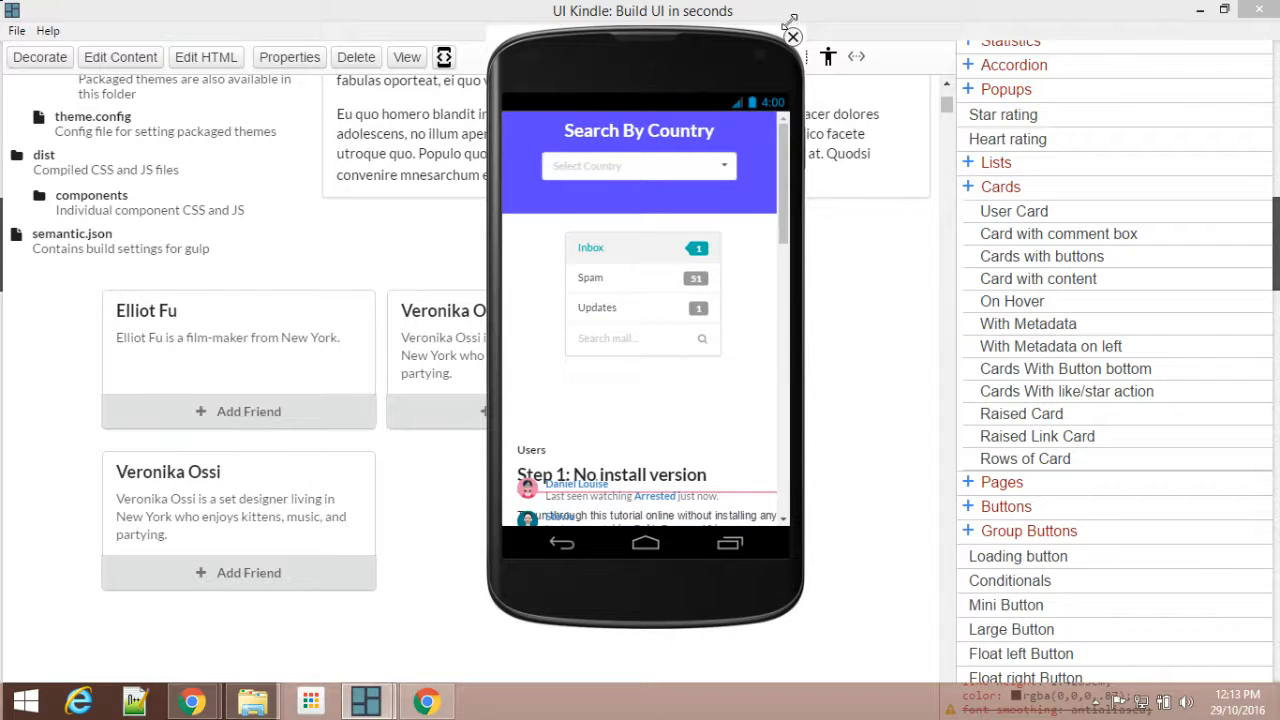
scroll(754, 246, "down", 3)
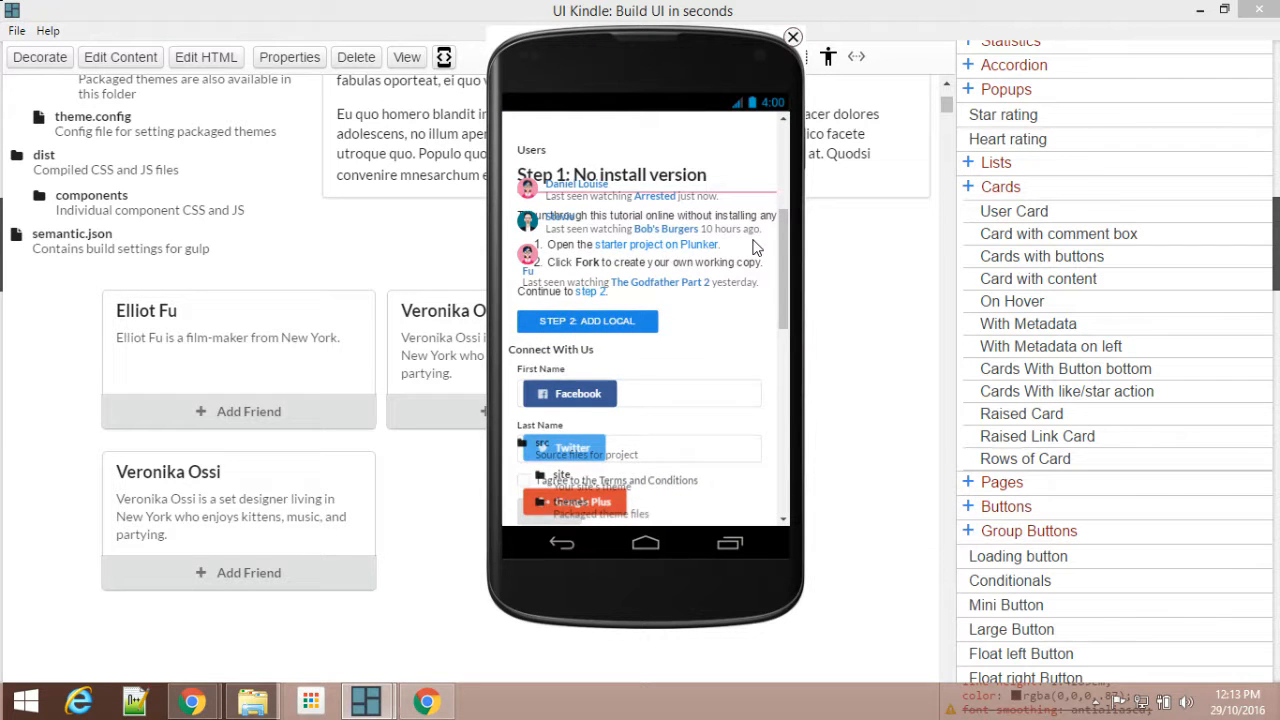
scroll(754, 246, "up", 3)
left_click(791, 38)
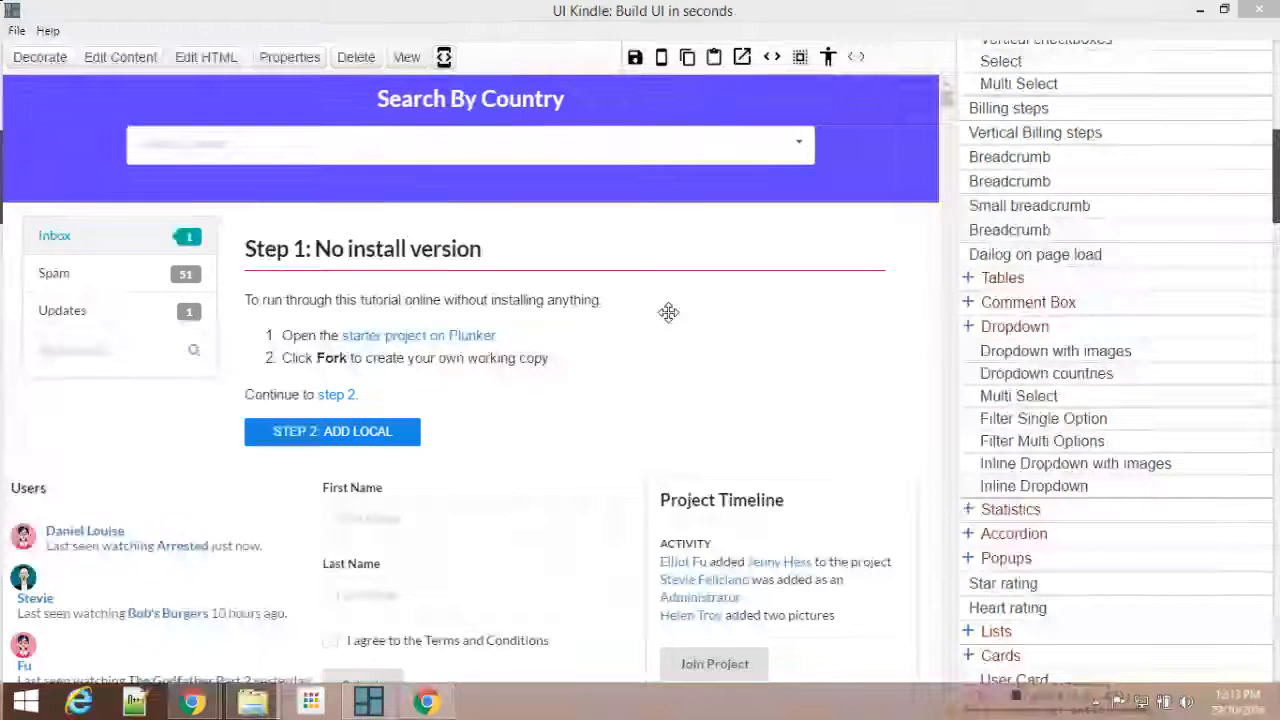
Step: Make the page layout responsive and save the page
left_click(444, 58)
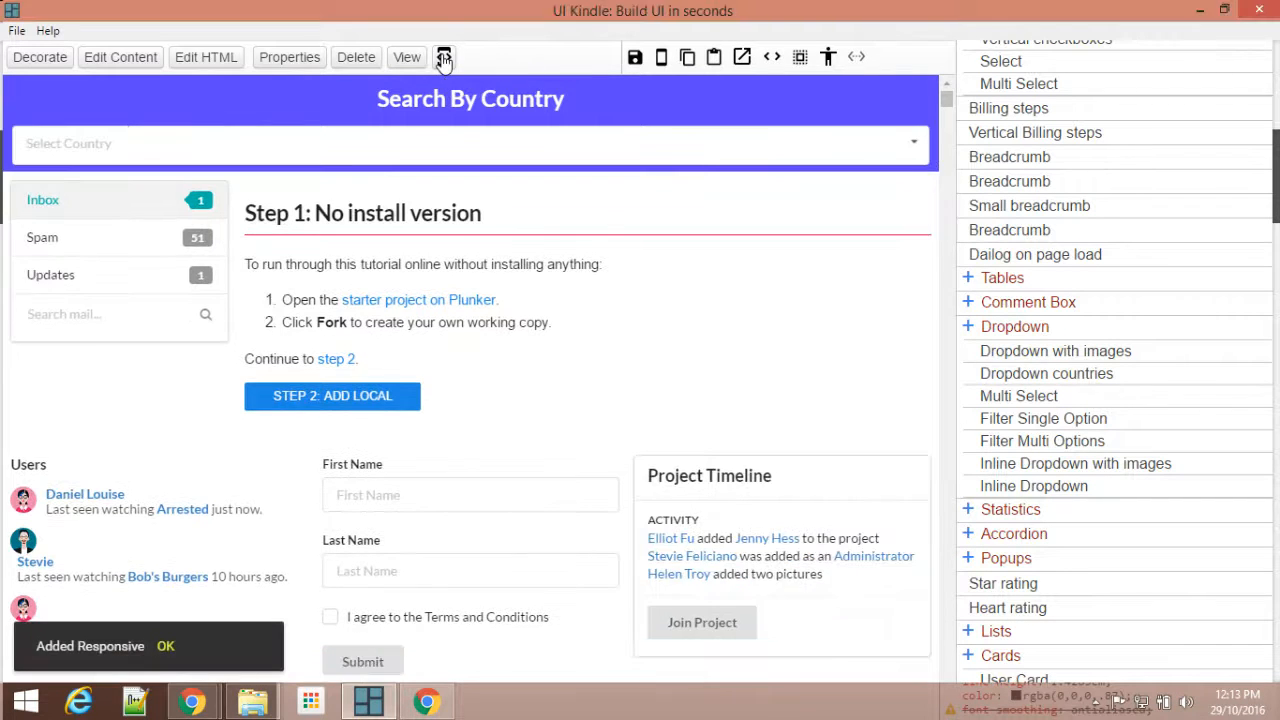
left_click(633, 57)
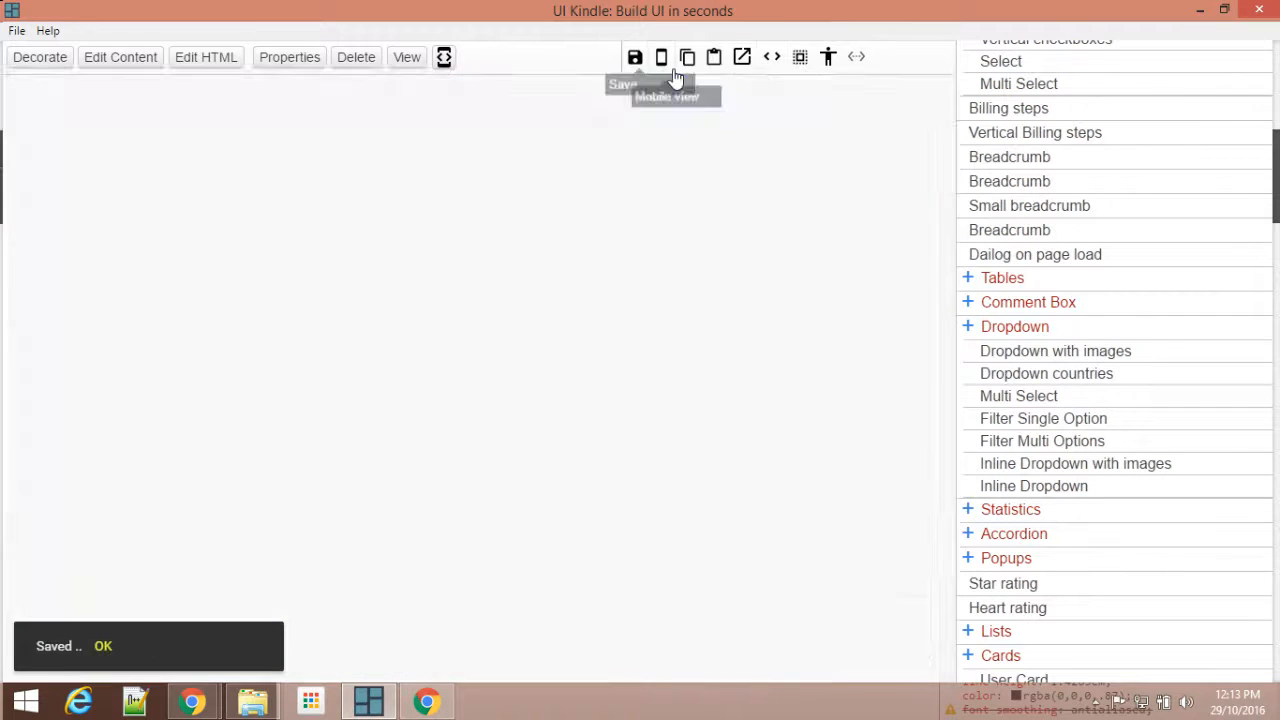
Step: Check how the responsive page's sections stack in the mobile view preview, and close the preview
left_click(656, 60)
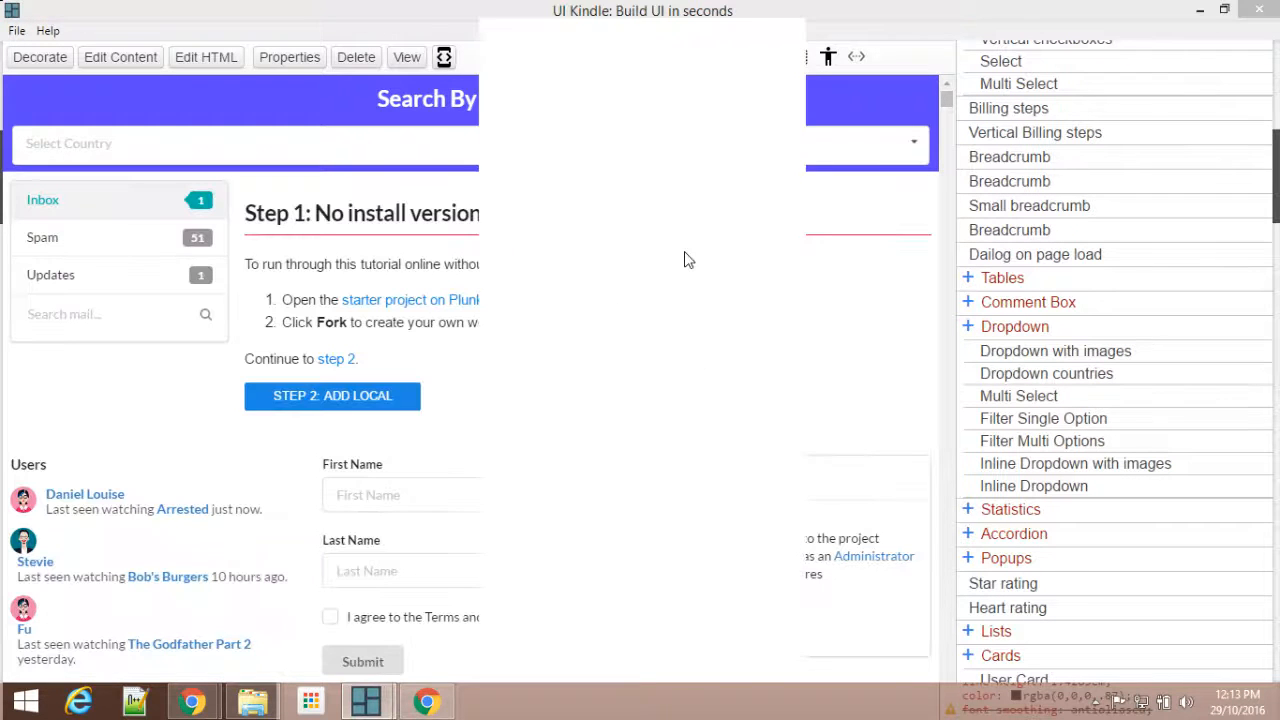
scroll(698, 257, "down", 10)
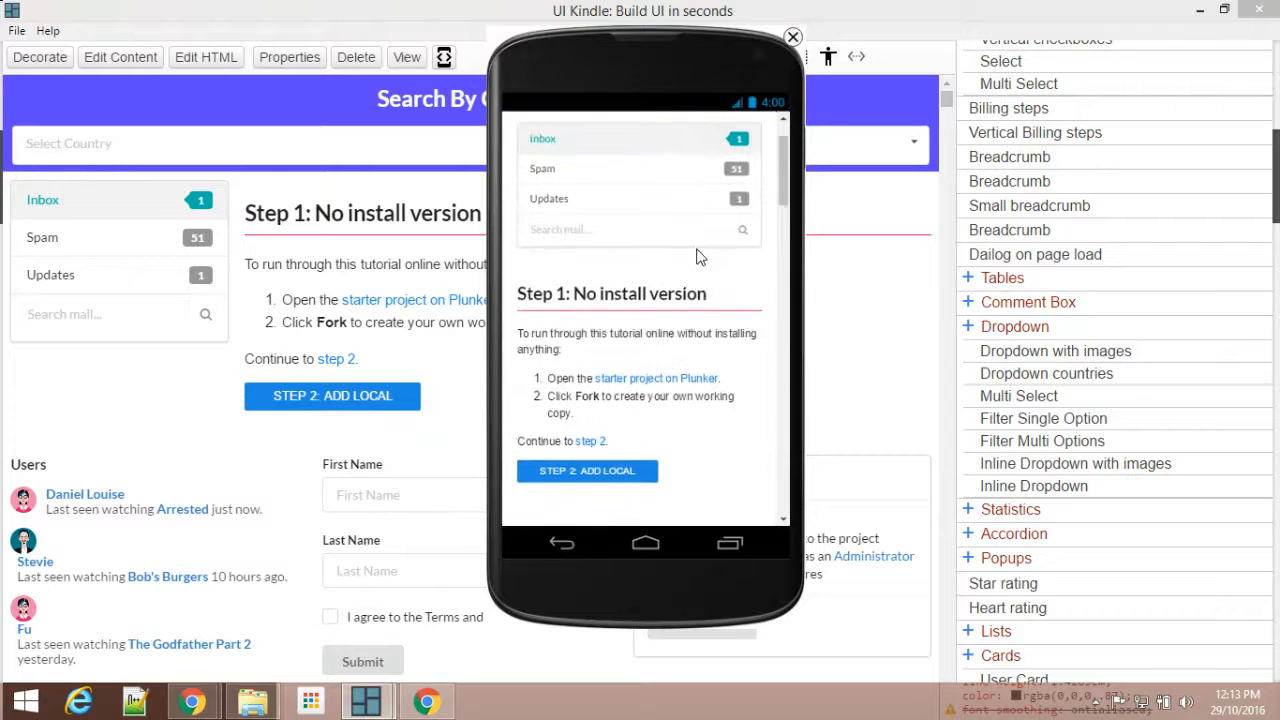
scroll(698, 250, "down", 3)
scroll(698, 250, "up", 2)
scroll(700, 243, "down", 1)
left_click(792, 38)
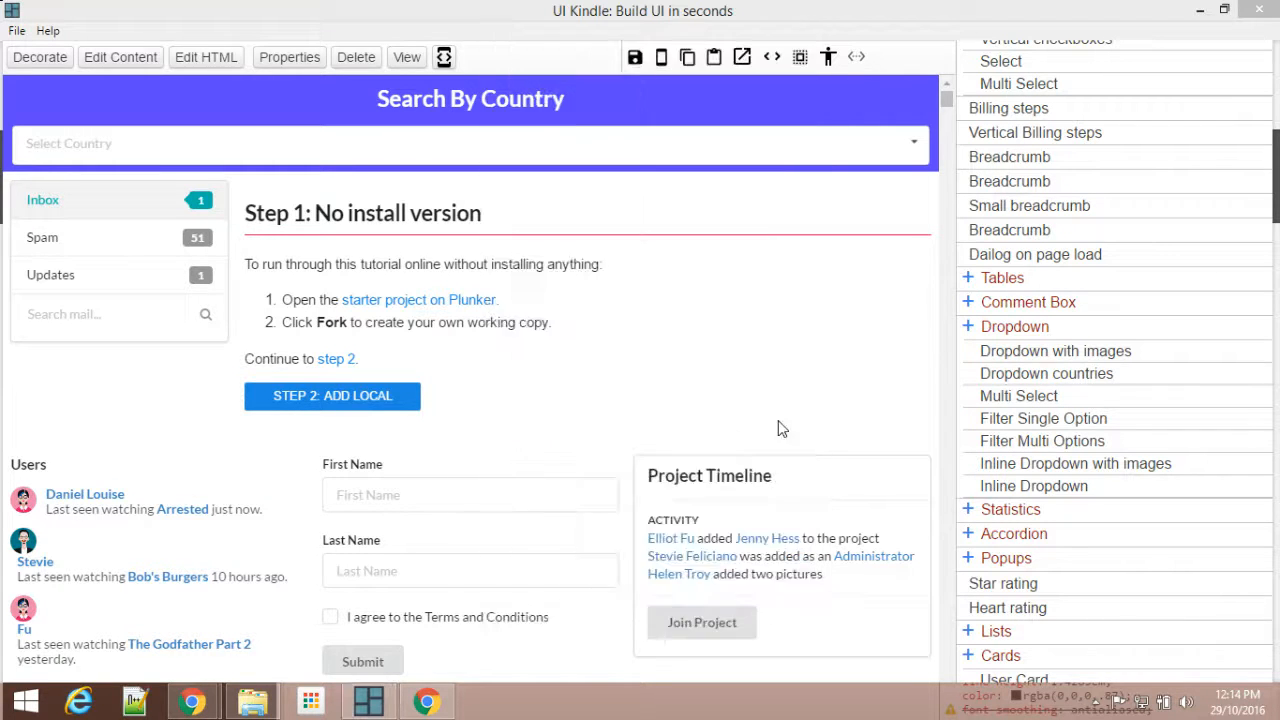
Step: Replace the placeholder image in the content box's first paragraph with Capture33.PNG from the Pictures folder
scroll(786, 400, "down", 6)
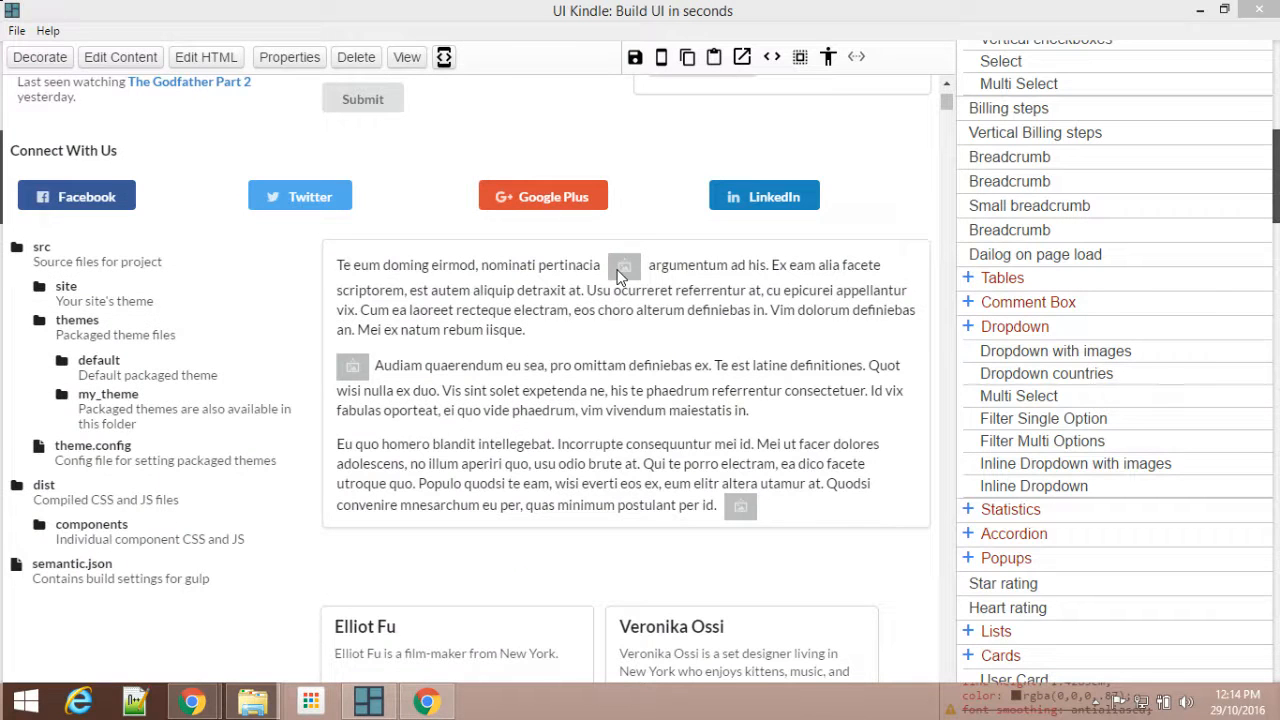
left_click(621, 276)
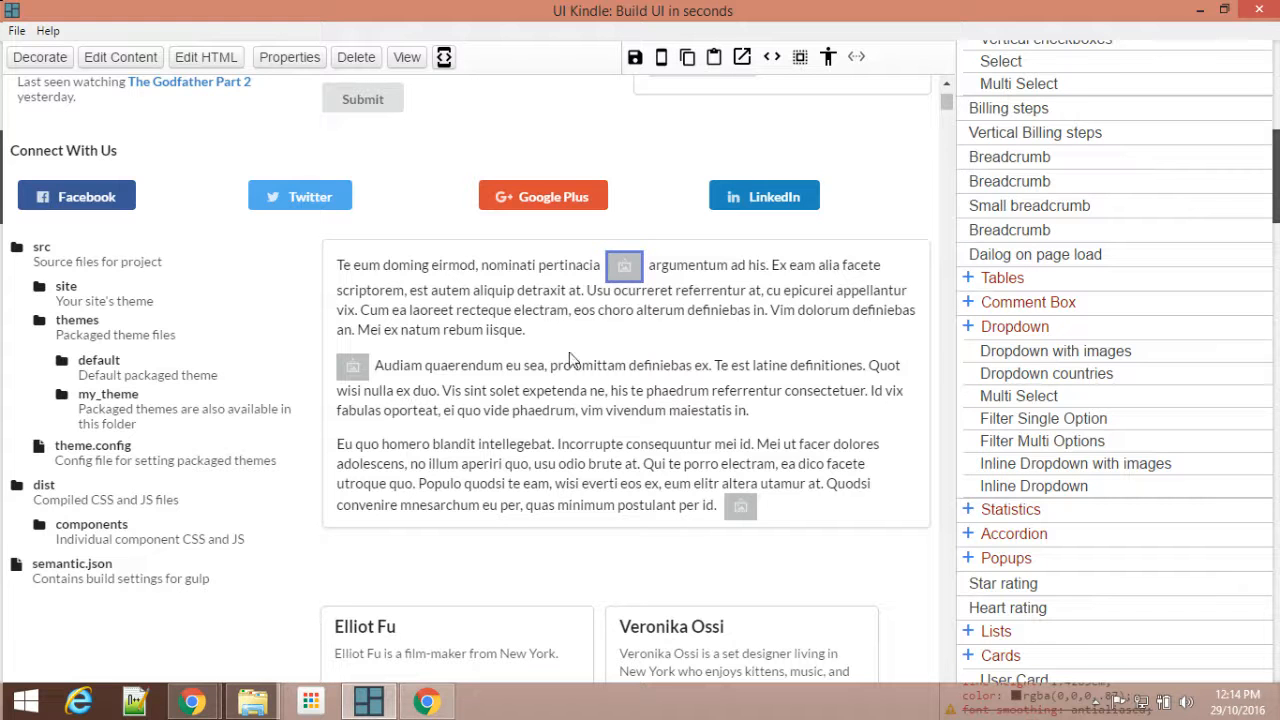
left_click(256, 706)
left_click_drag(543, 112, 920, 112)
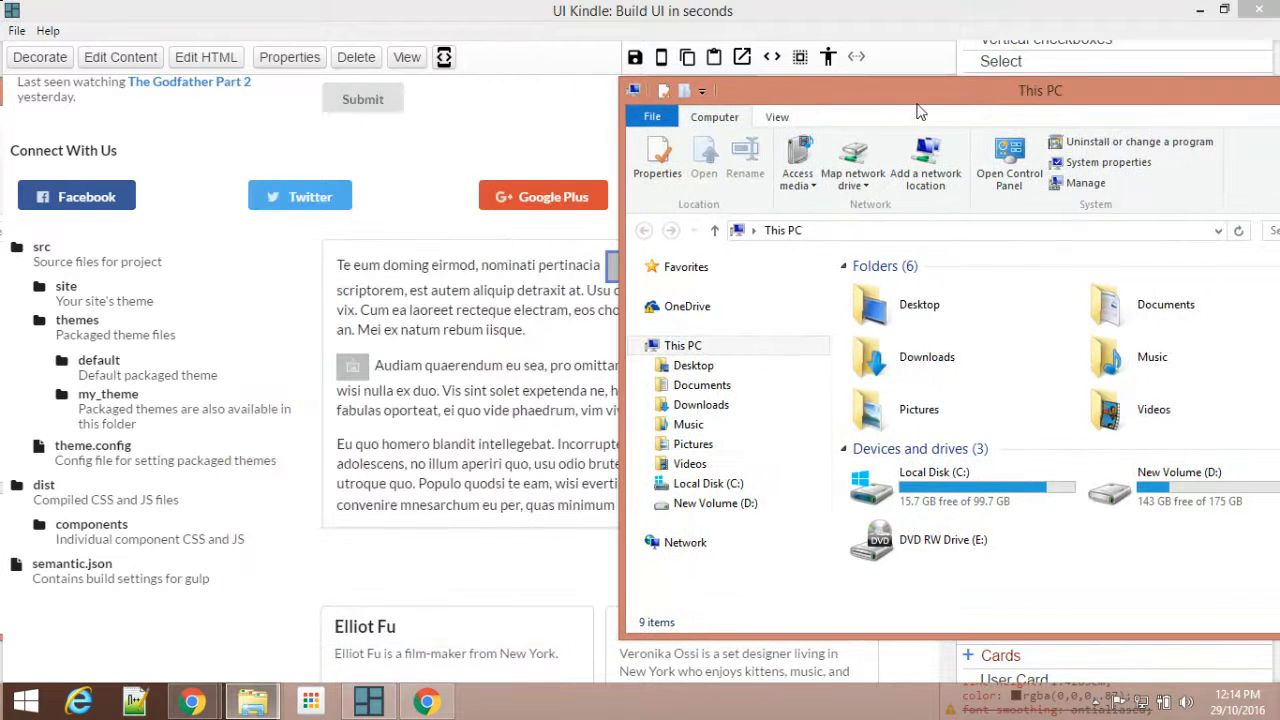
left_click(690, 444)
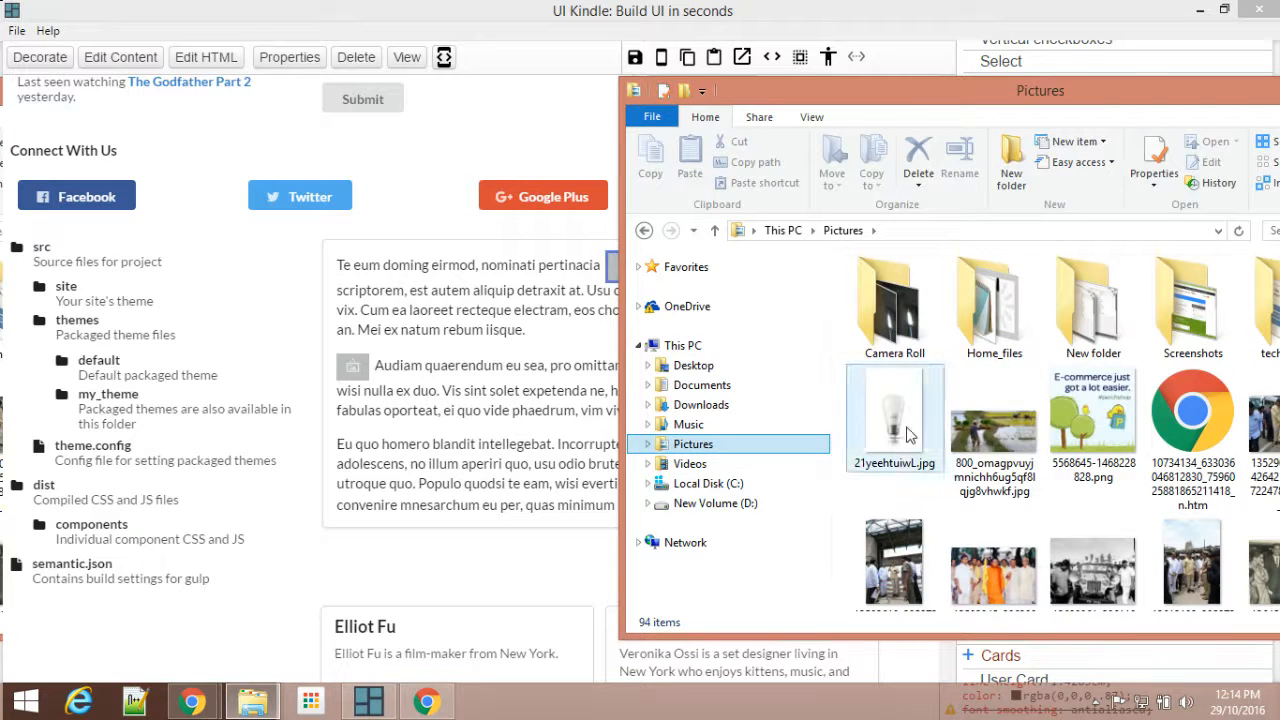
left_click(900, 430)
scroll(910, 432, "down", 3)
scroll(908, 432, "down", 2)
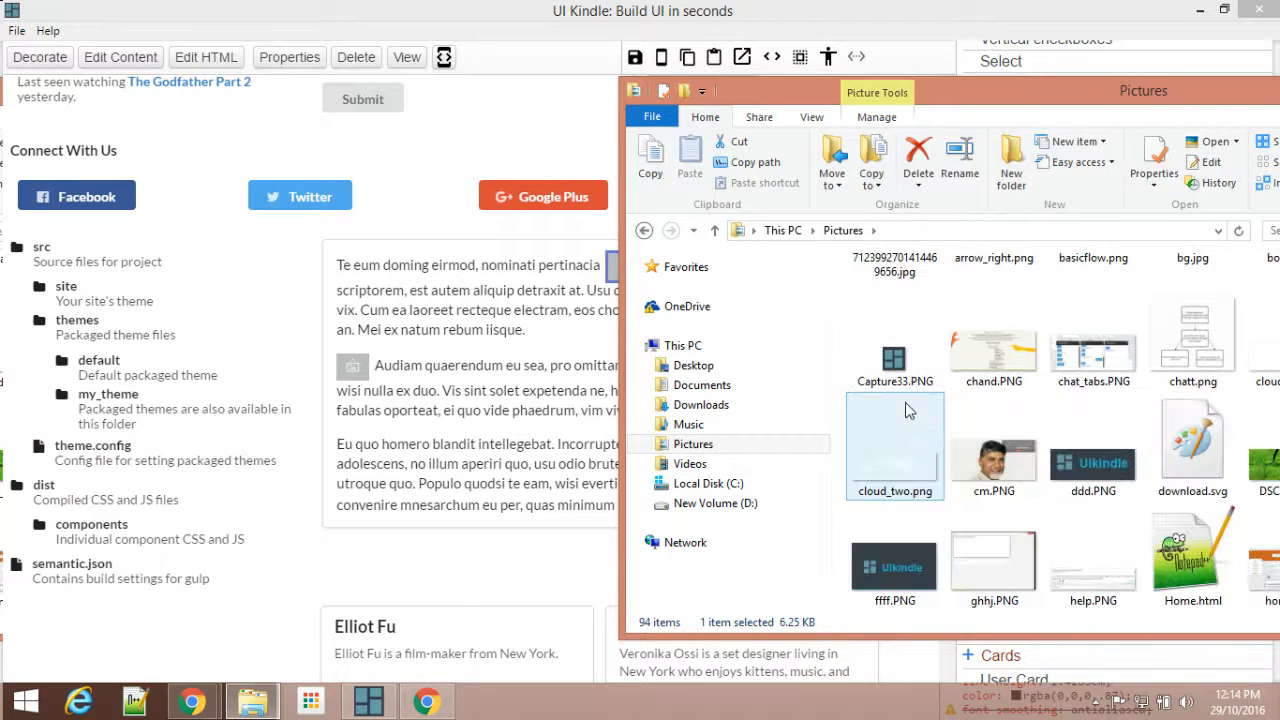
left_click(895, 355)
left_click_drag(773, 86, 920, 90)
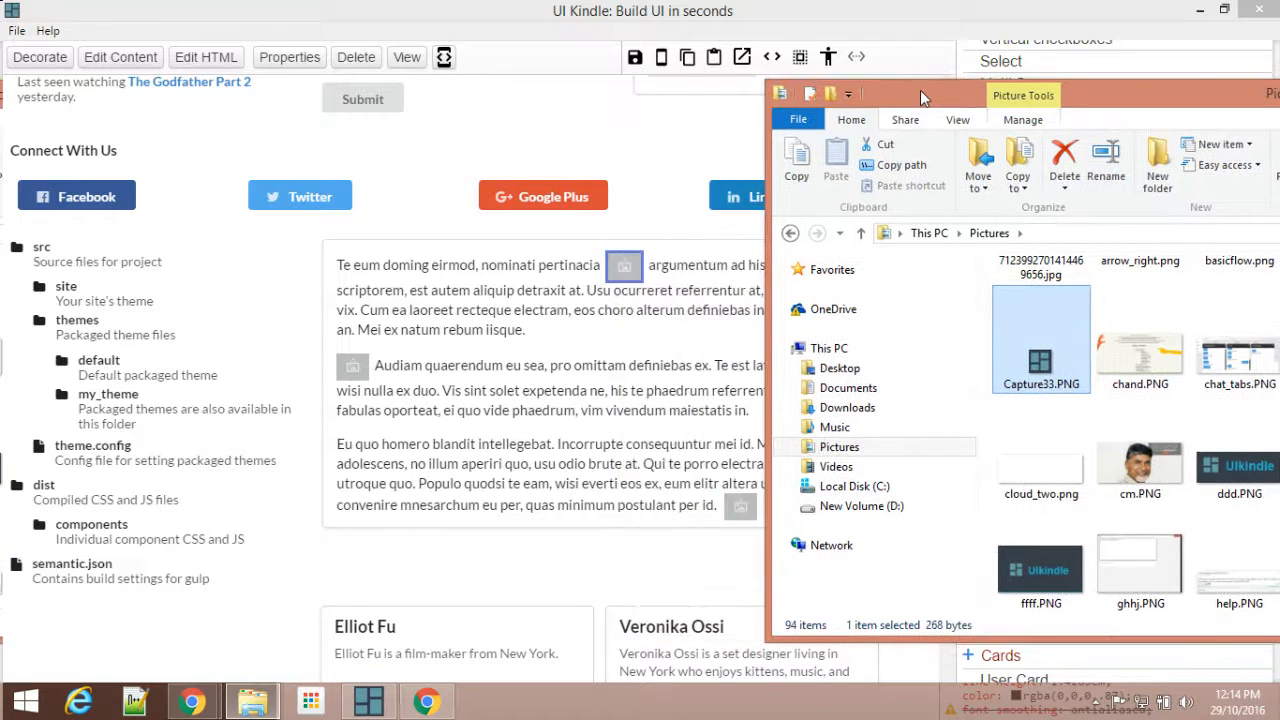
left_click_drag(1035, 368, 634, 303)
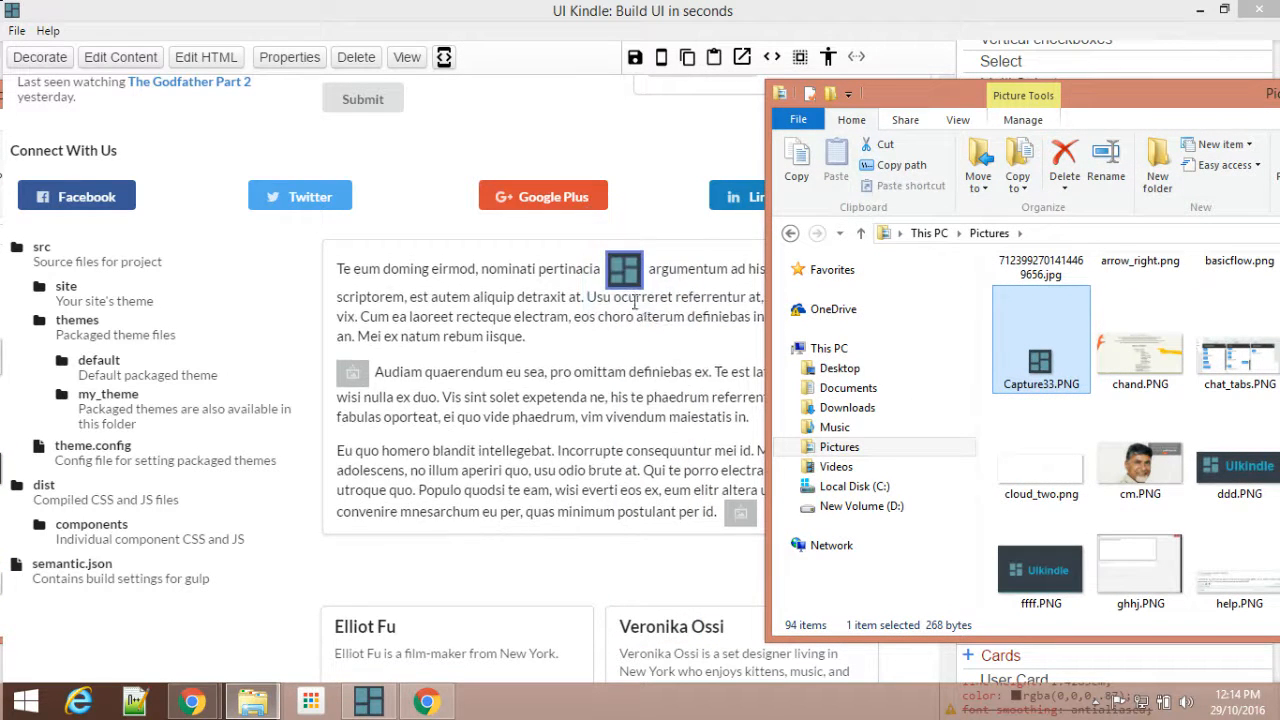
left_click(697, 310)
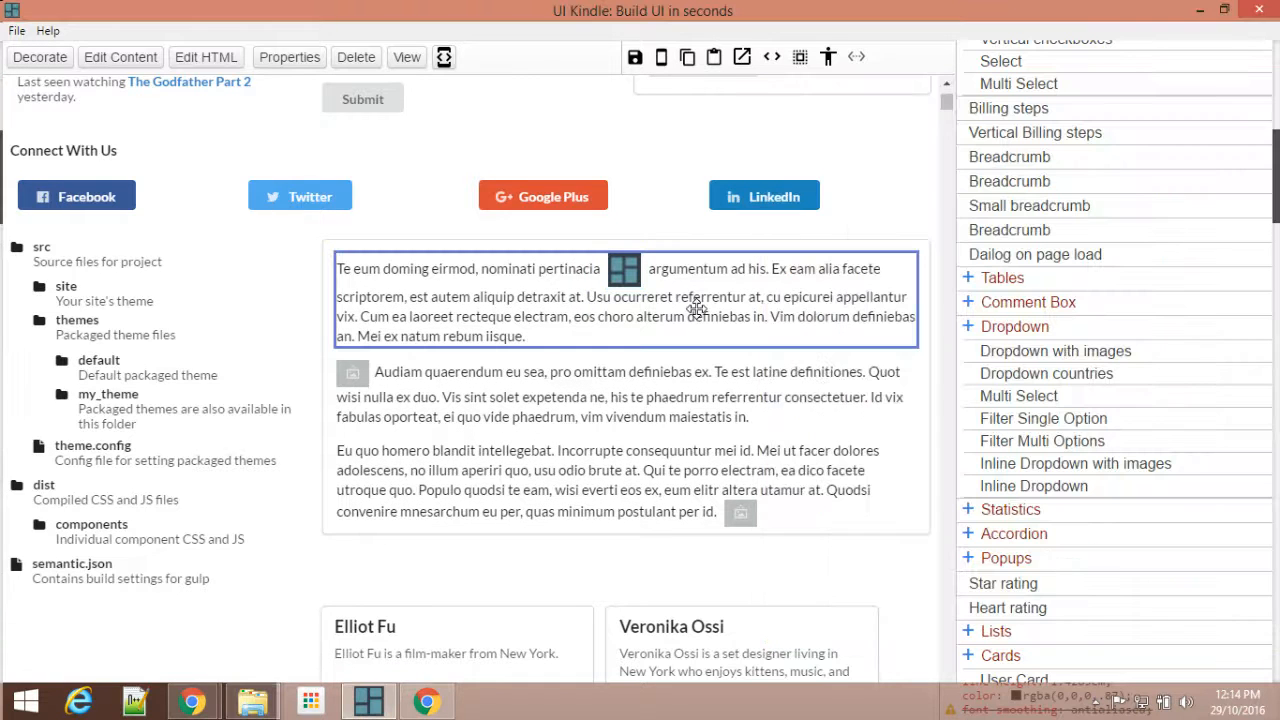
scroll(697, 310, "down", 3)
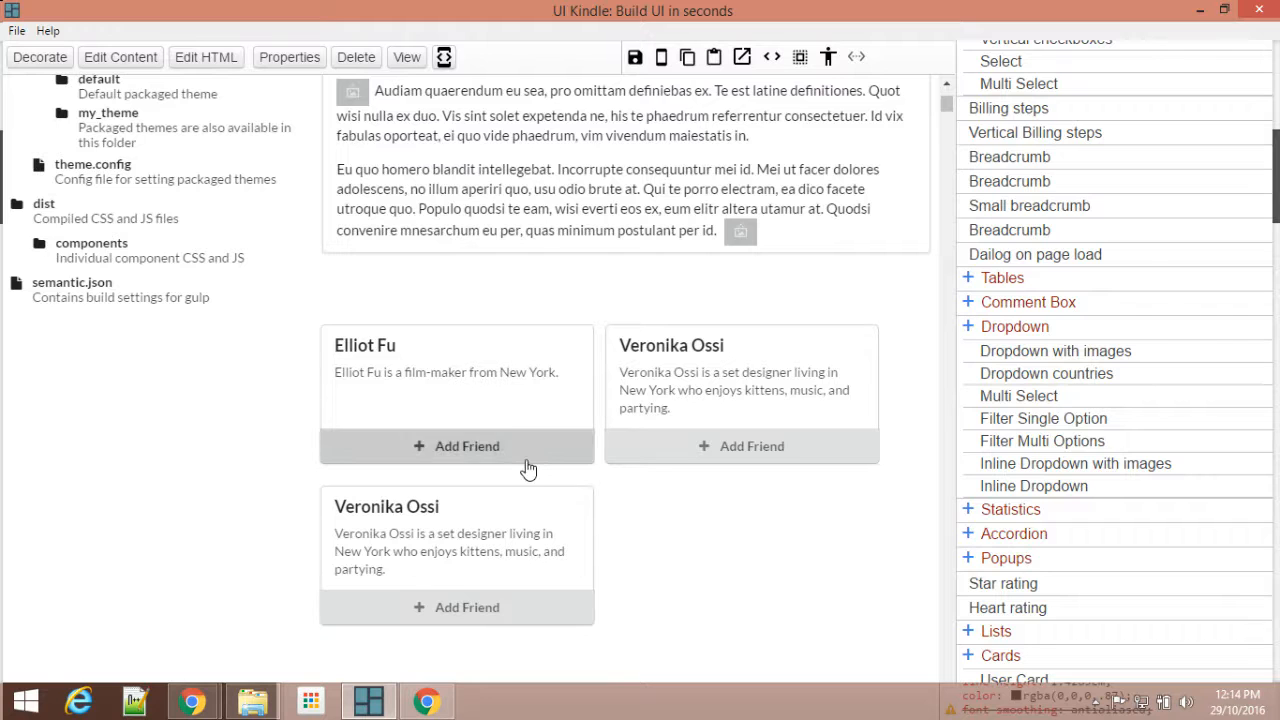
left_click(714, 510)
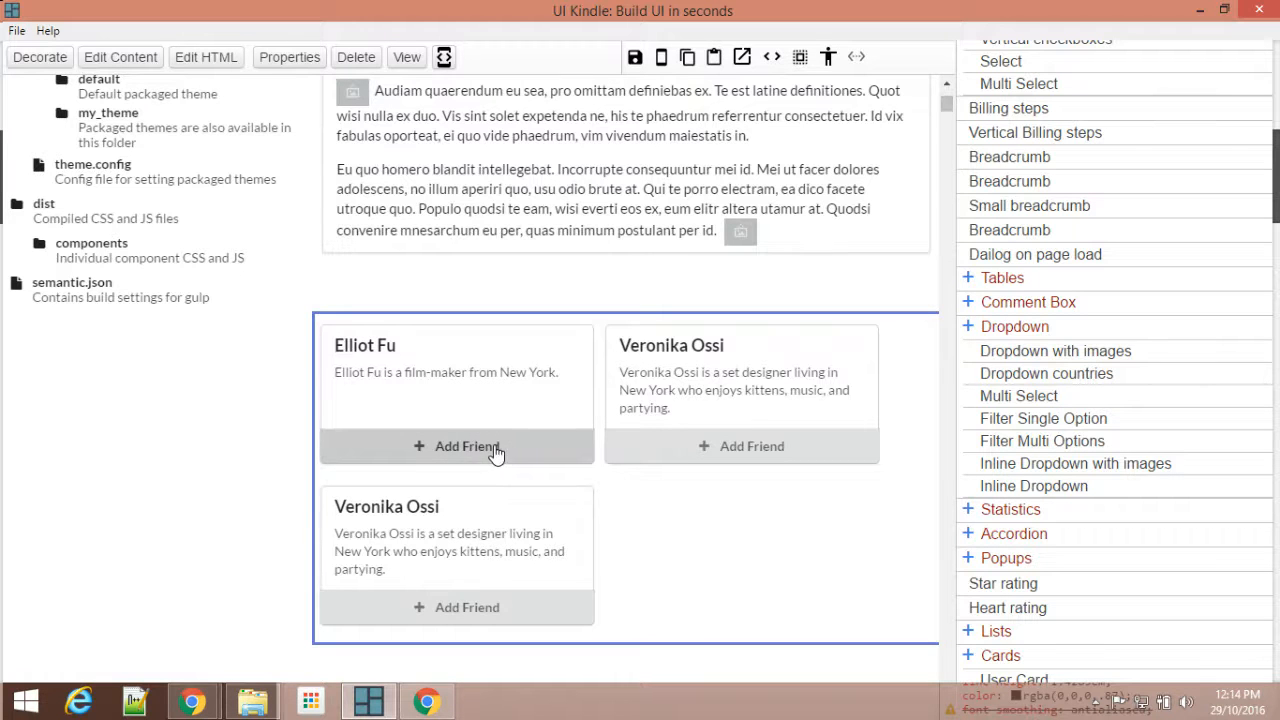
scroll(495, 452, "up", 5)
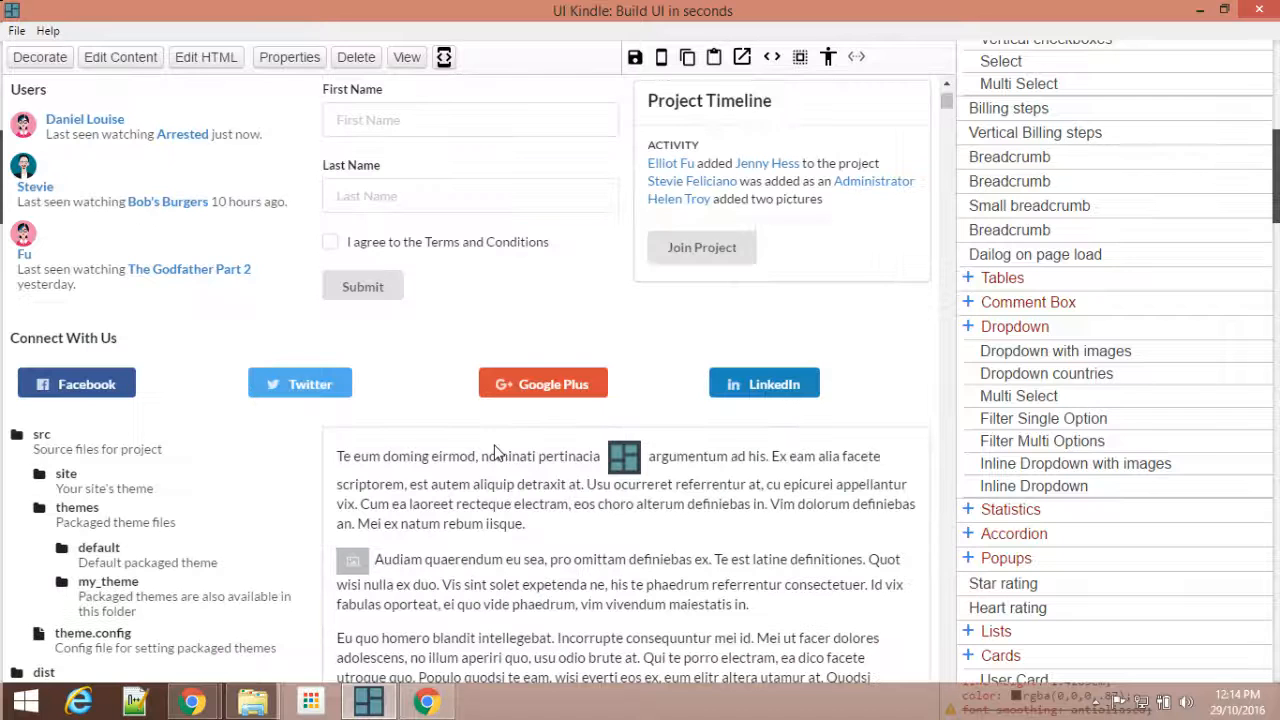
Step: Set the Join Project area of the Project Timeline card to open a modal on click, and save the page
left_click(700, 265)
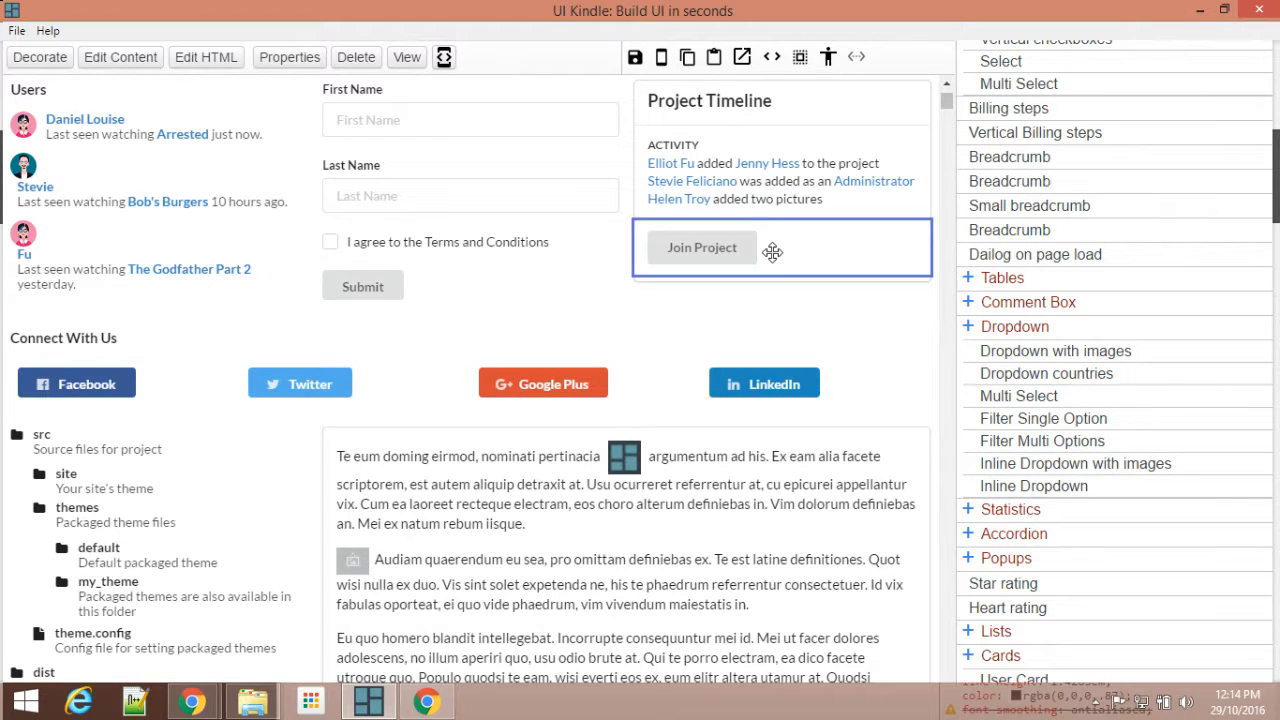
left_click(288, 57)
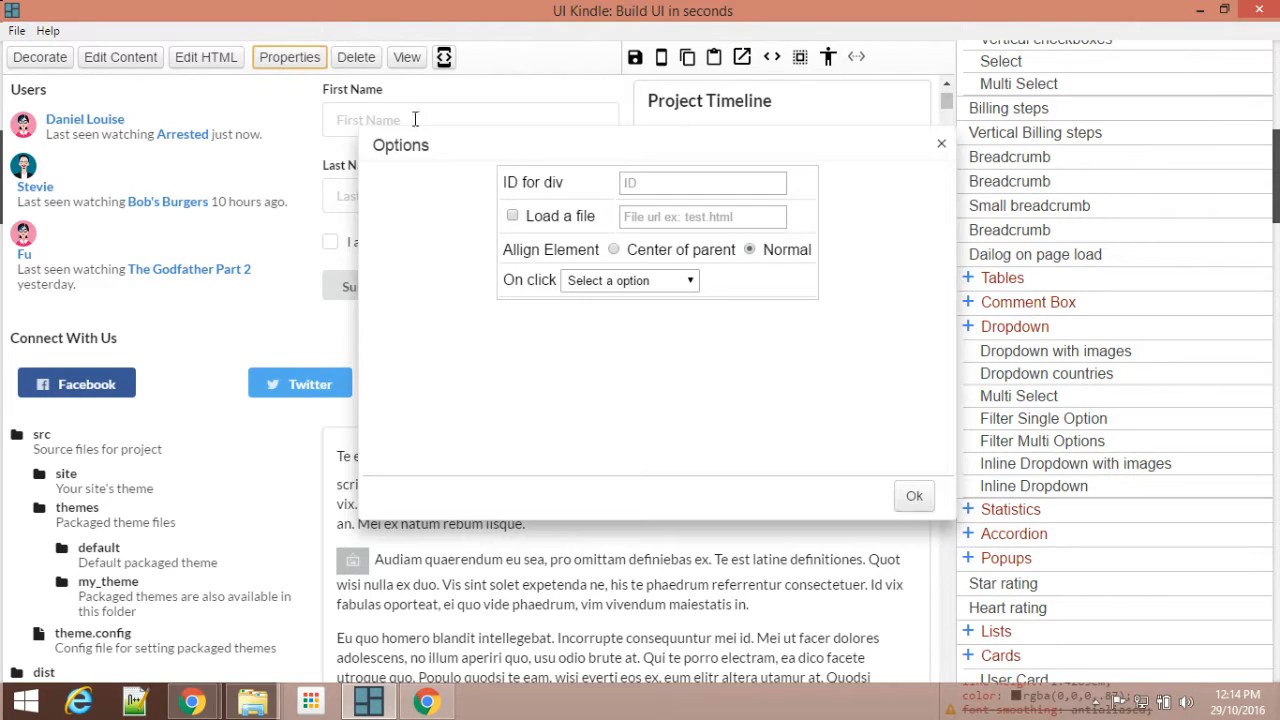
left_click(611, 280)
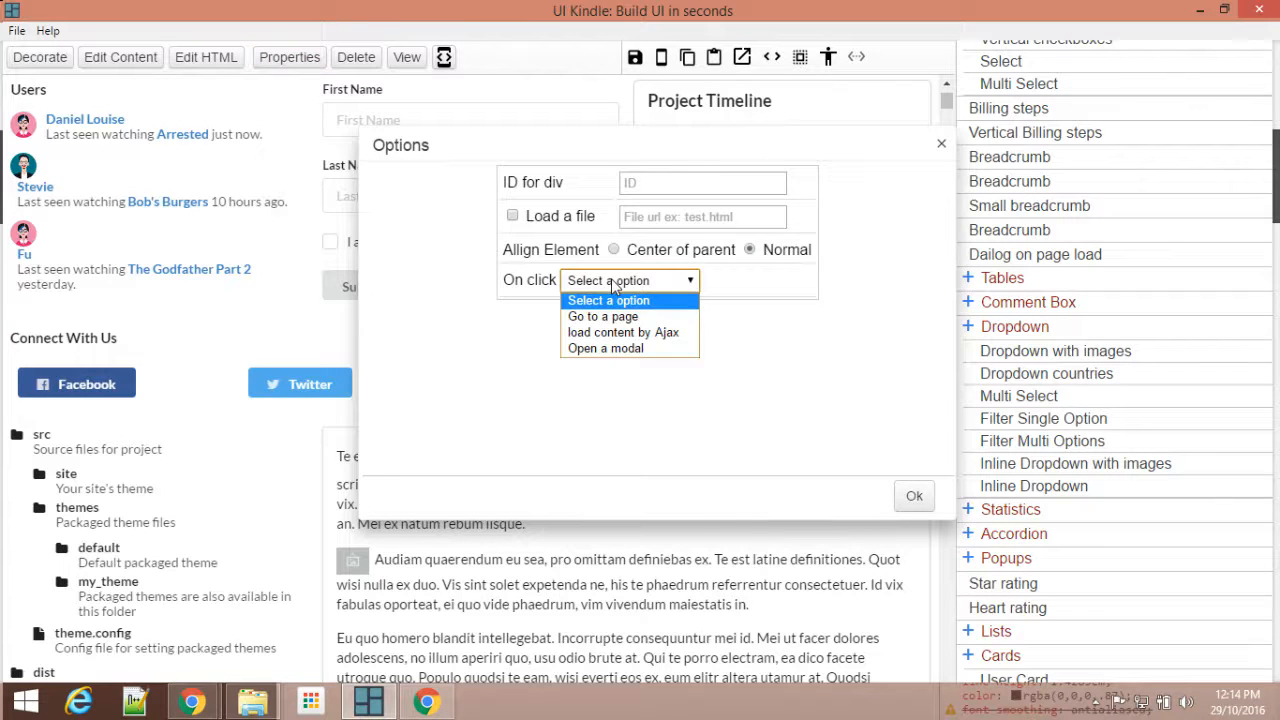
left_click(608, 345)
left_click(594, 311)
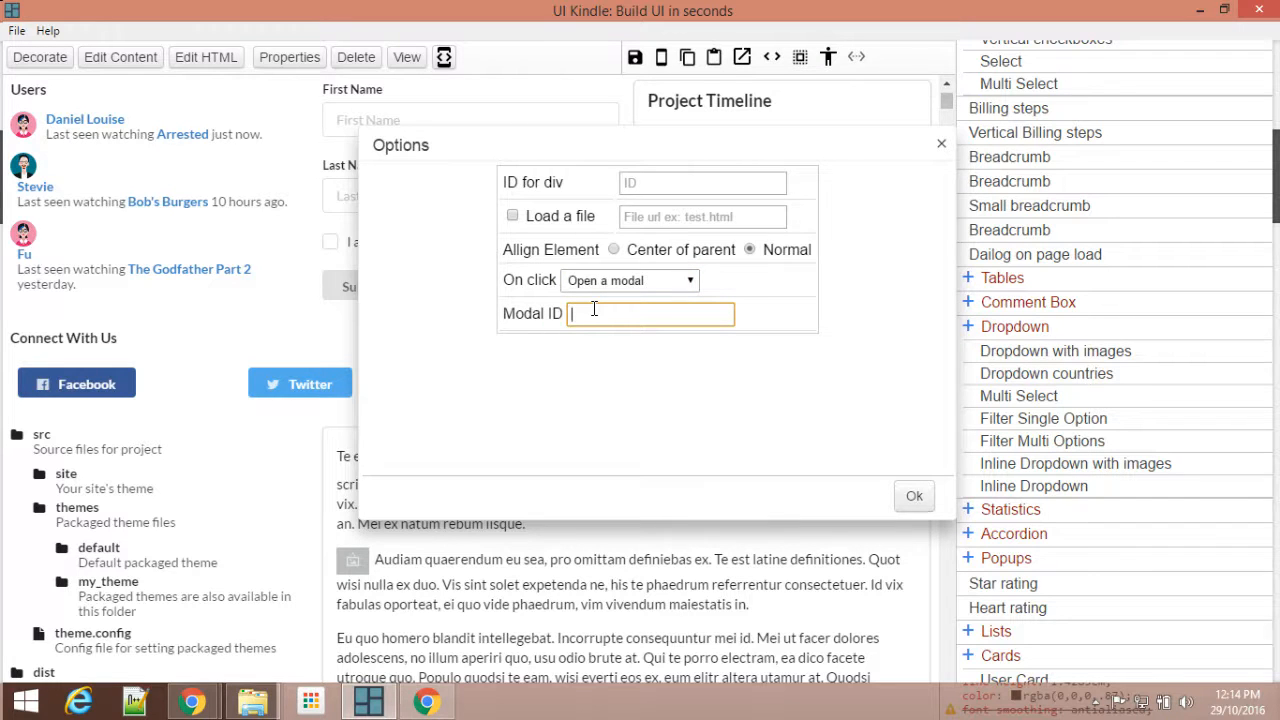
left_click(912, 495)
left_click(940, 146)
left_click(635, 57)
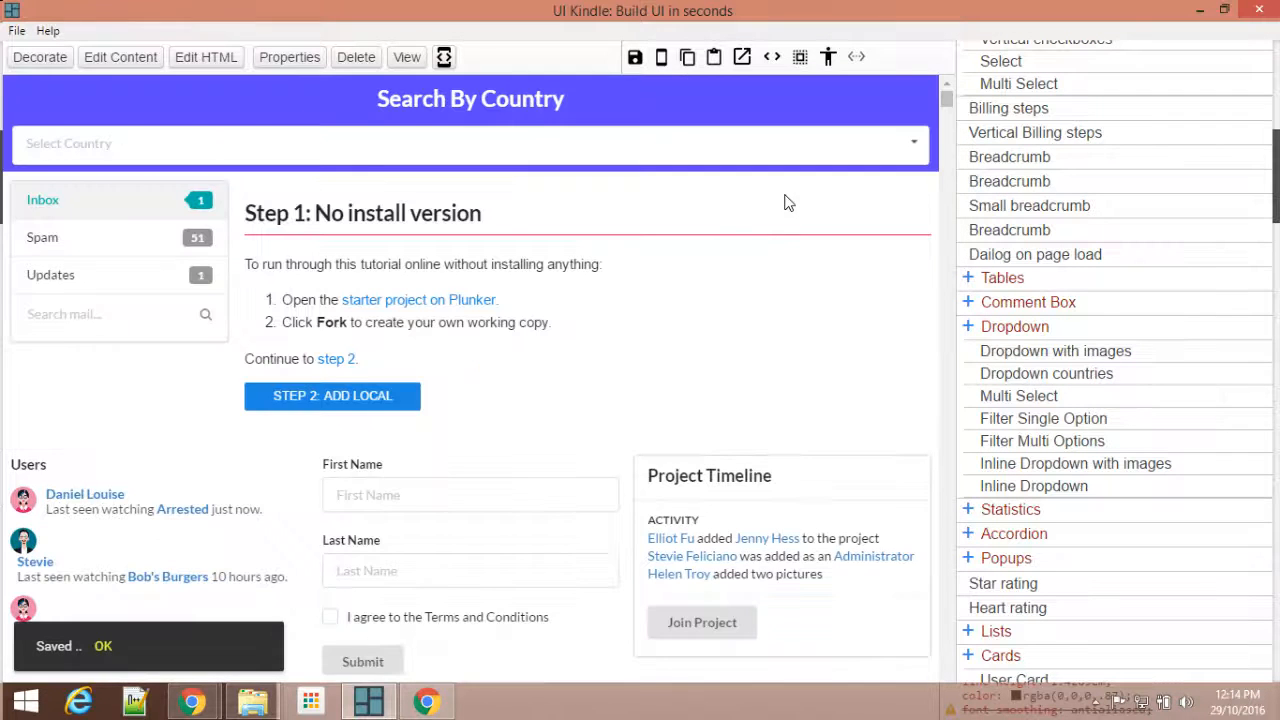
Step: Reload ex.html in Chrome, test the Join Project button's modal, and close the modal
mouse_move(185, 651)
left_click(138, 609)
key("F5")
scroll(776, 246, "down", 1)
scroll(943, 386, "down", 1)
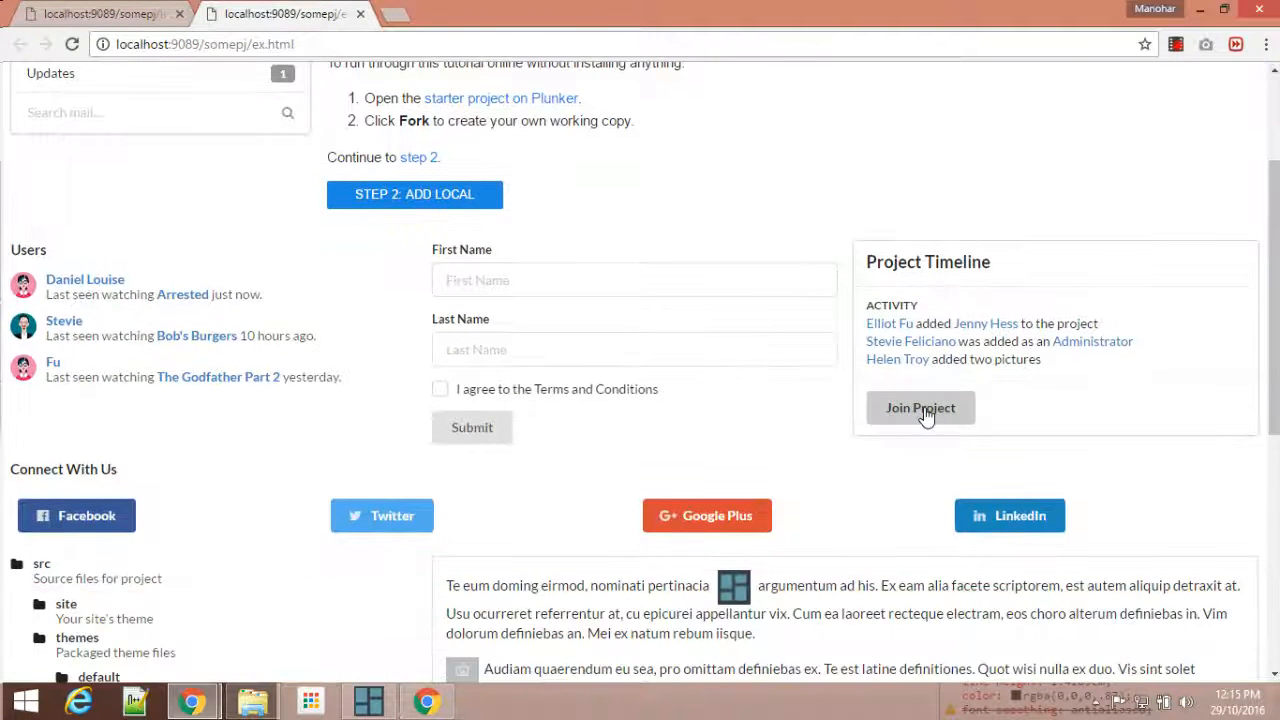
left_click(920, 408)
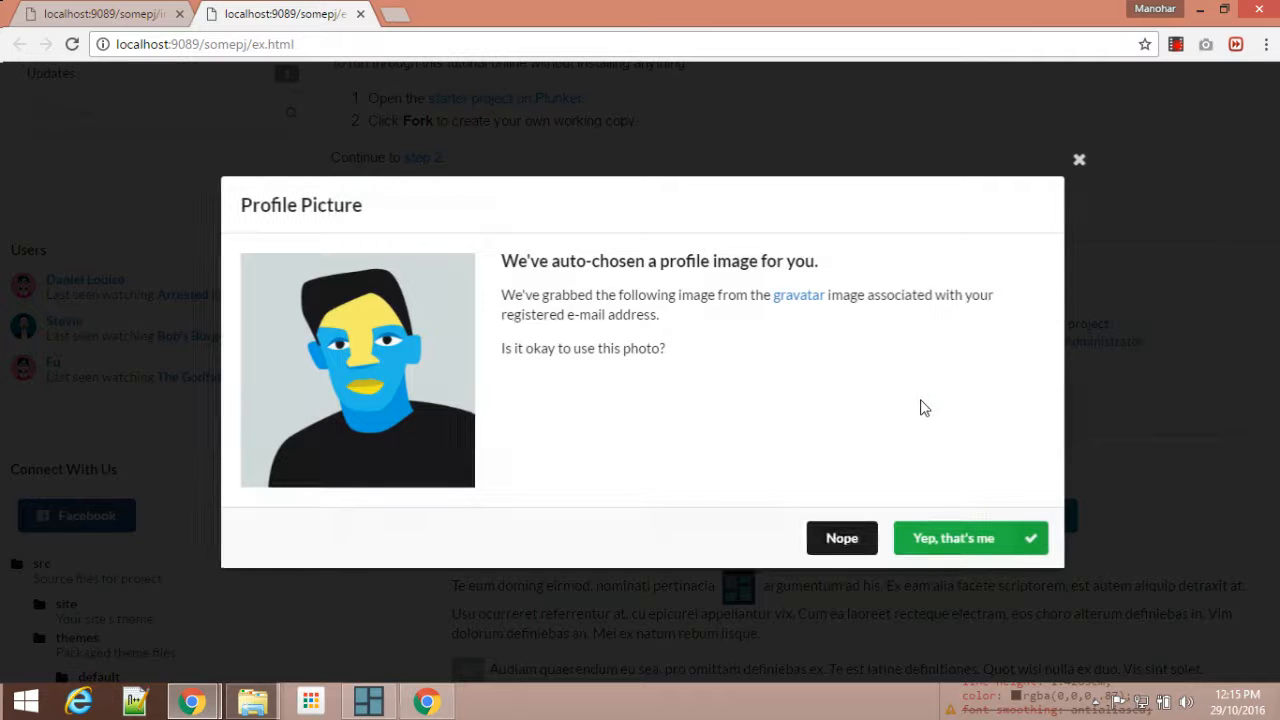
left_click(1076, 158)
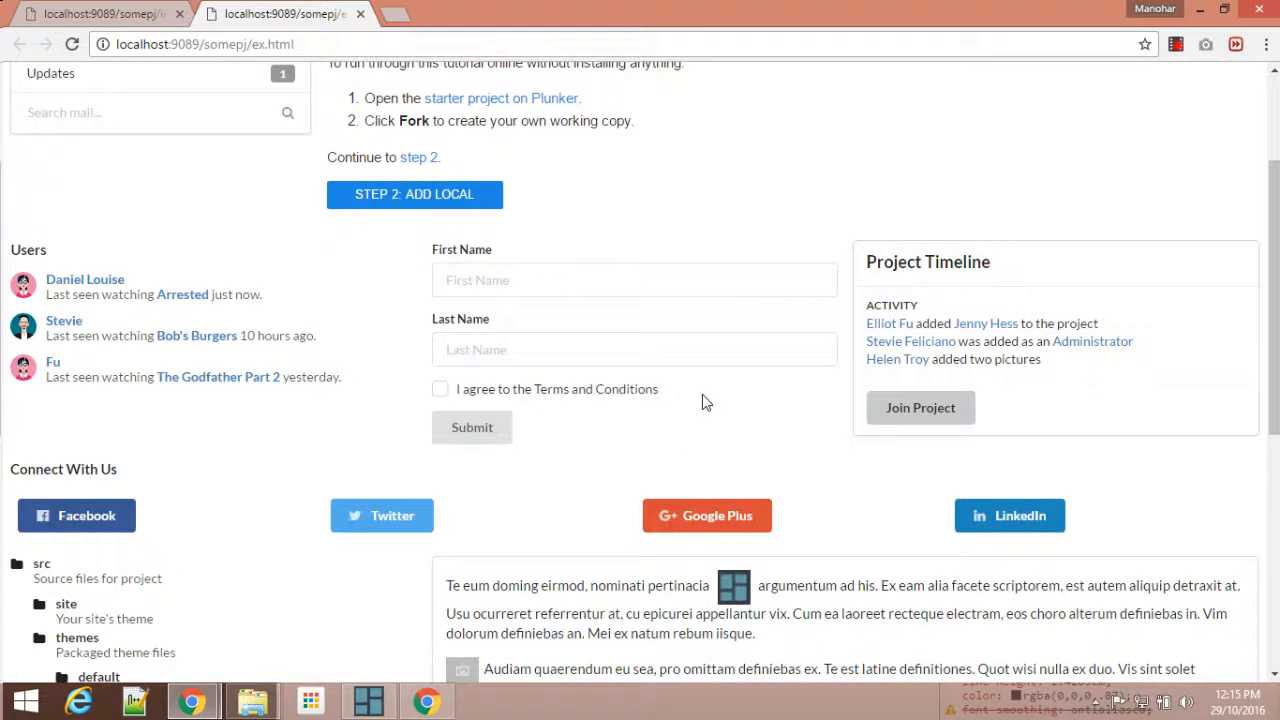